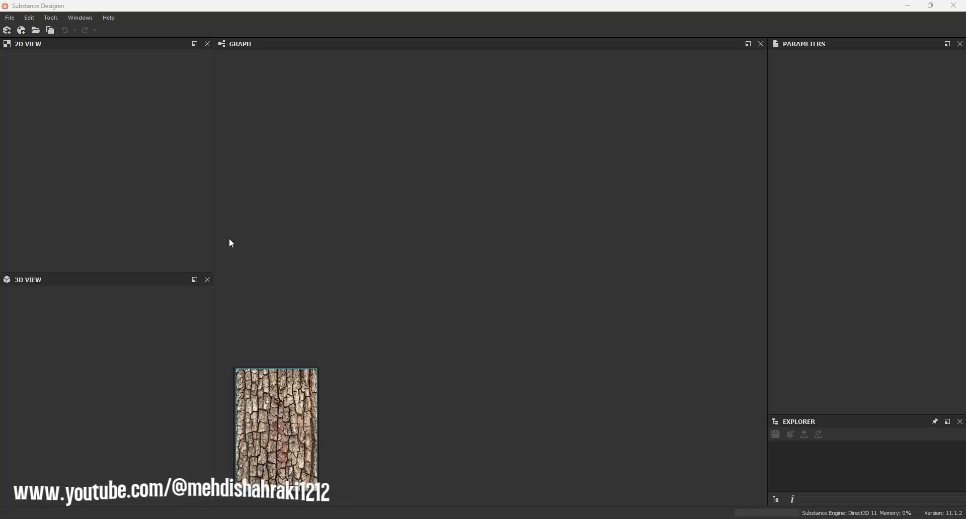
# Create a new substance graph from the Empty template, named V01-Bark-Tutorial.
pyautogui.click(10, 18)
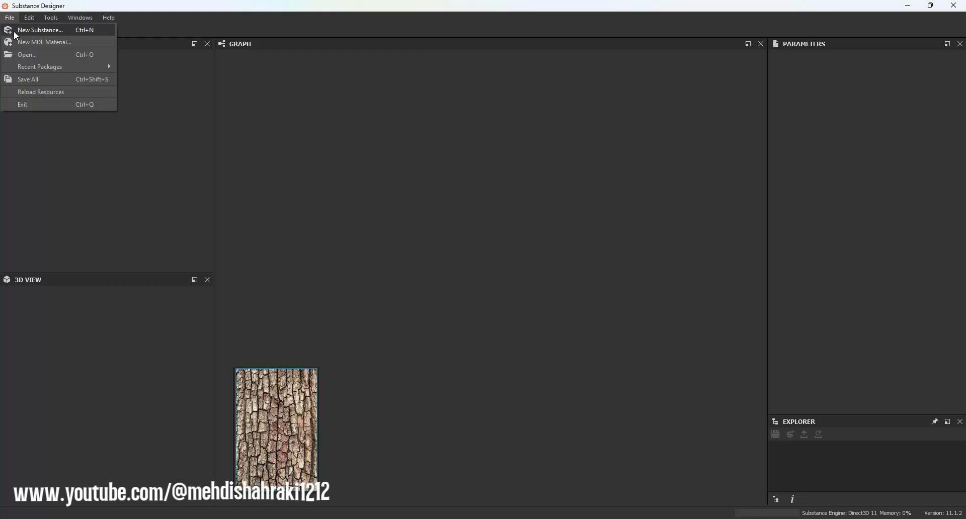
pyautogui.click(13, 30)
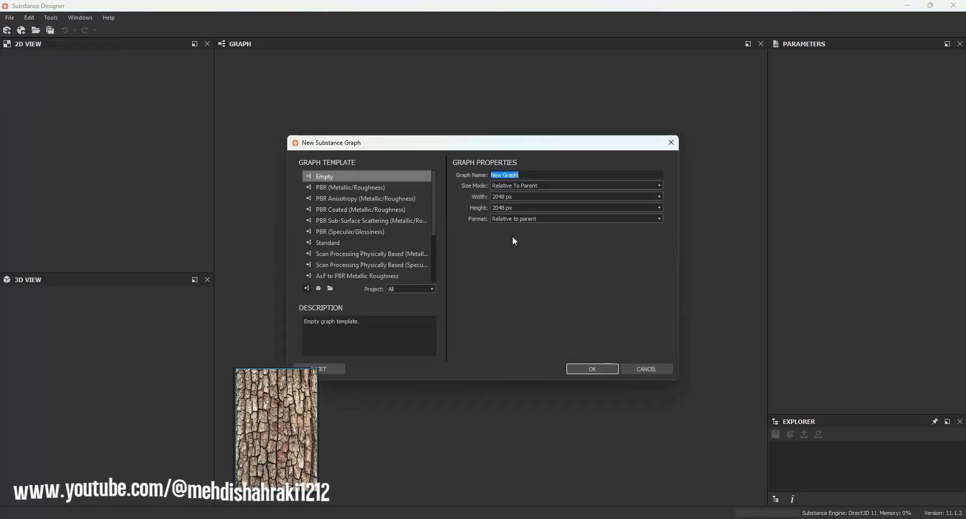
pyautogui.write('V01')
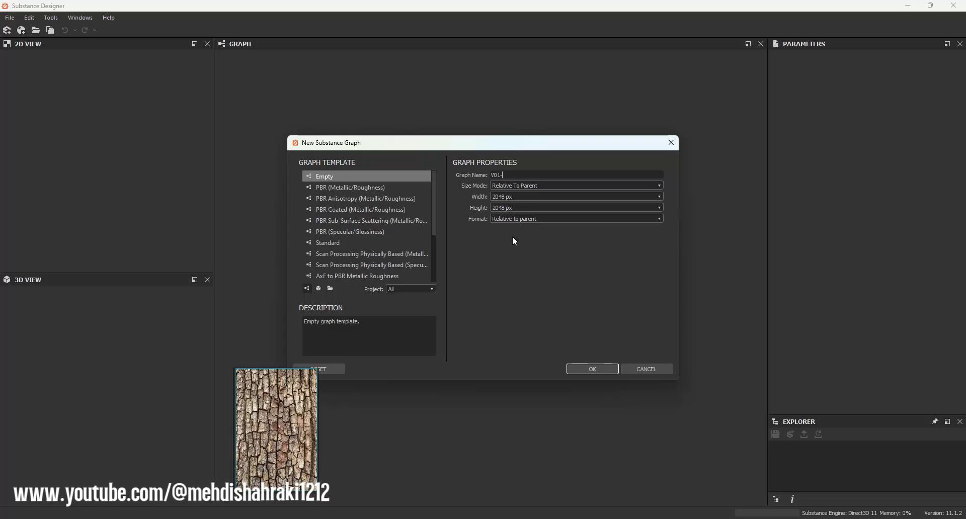
pyautogui.write('-Bark')
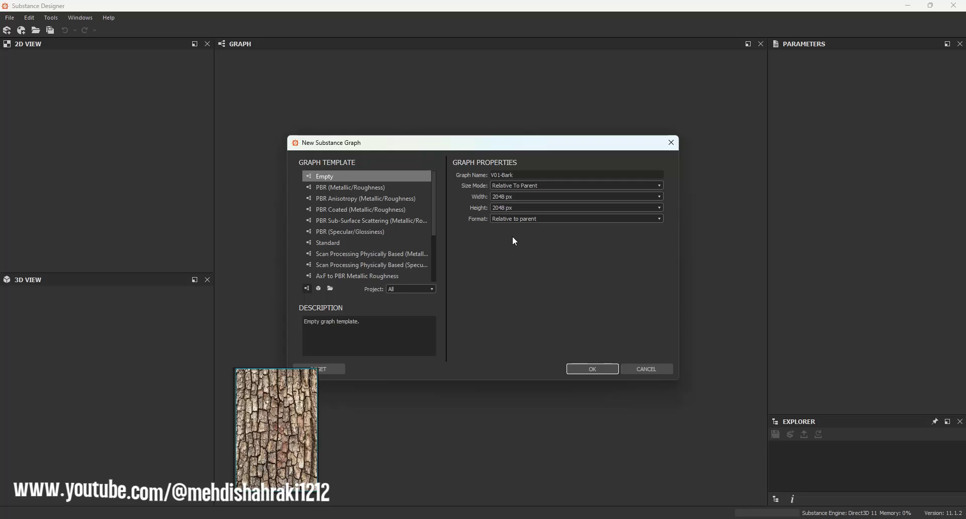
pyautogui.write('-Tuto')
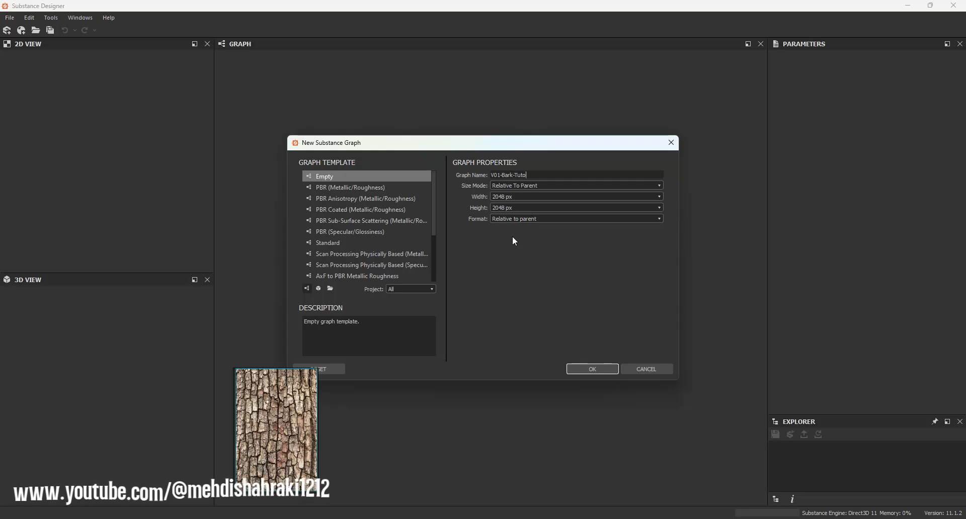
pyautogui.write('rial')
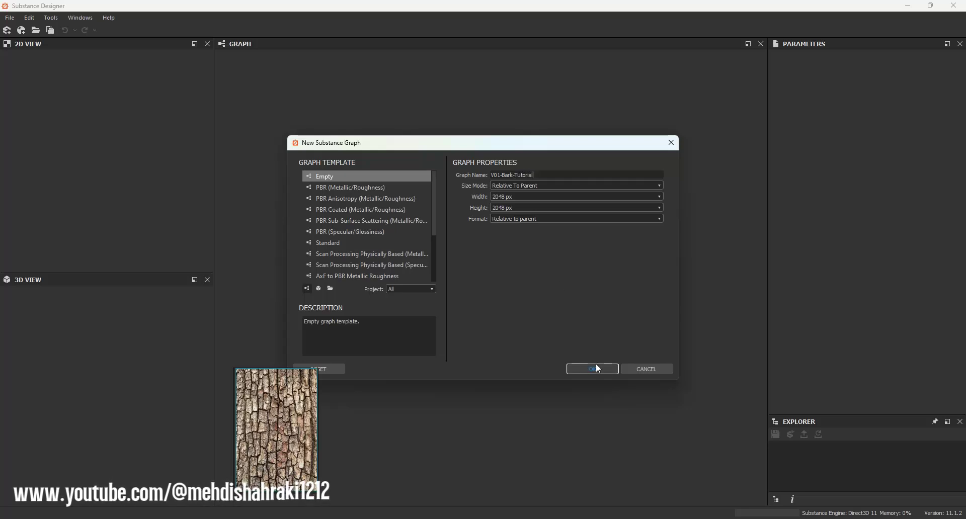
pyautogui.click(579, 369)
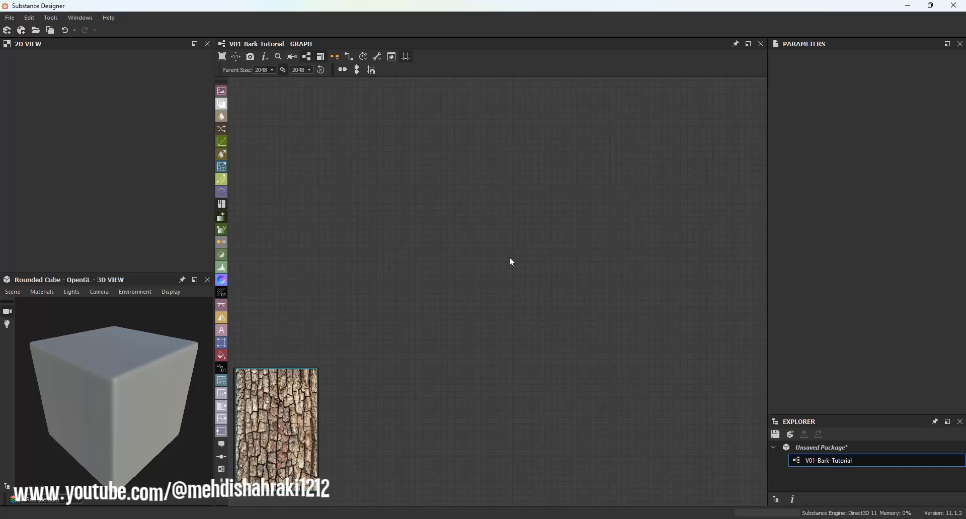
# Add a Base Material node to the empty graph.
pyautogui.click(512, 261)
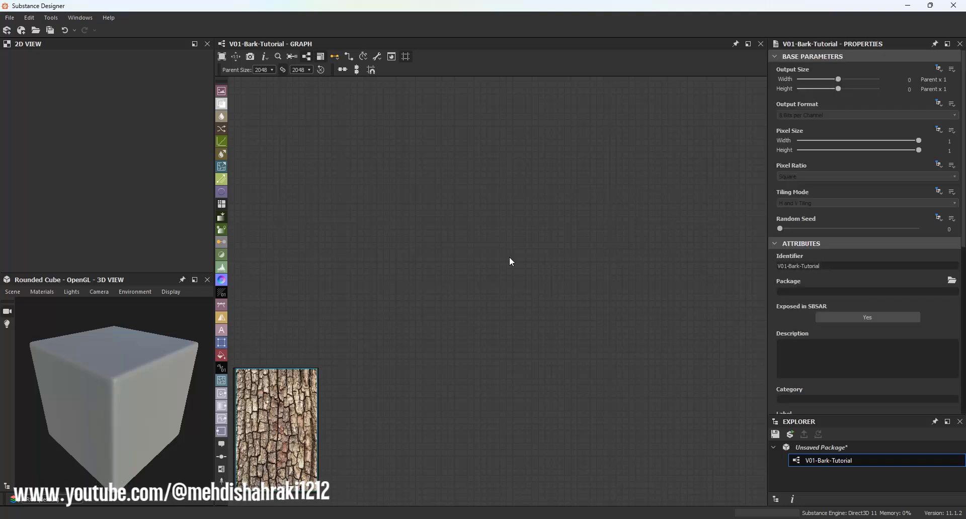
pyautogui.press('space')
pyautogui.write('b')
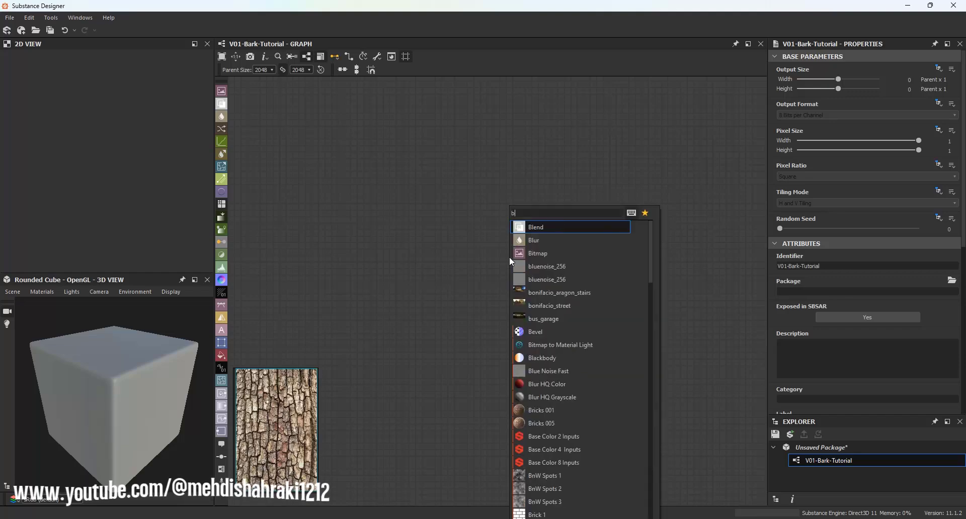
pyautogui.write('as')
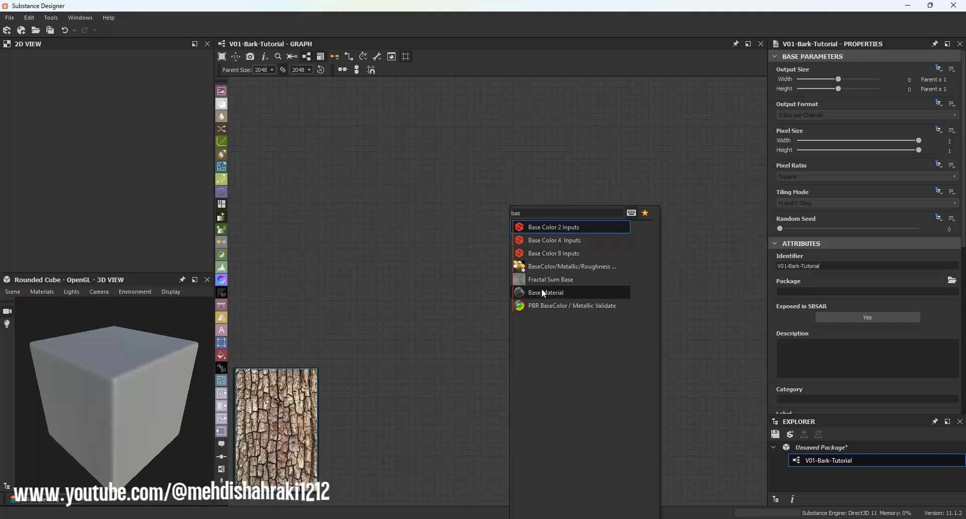
pyautogui.click(542, 291)
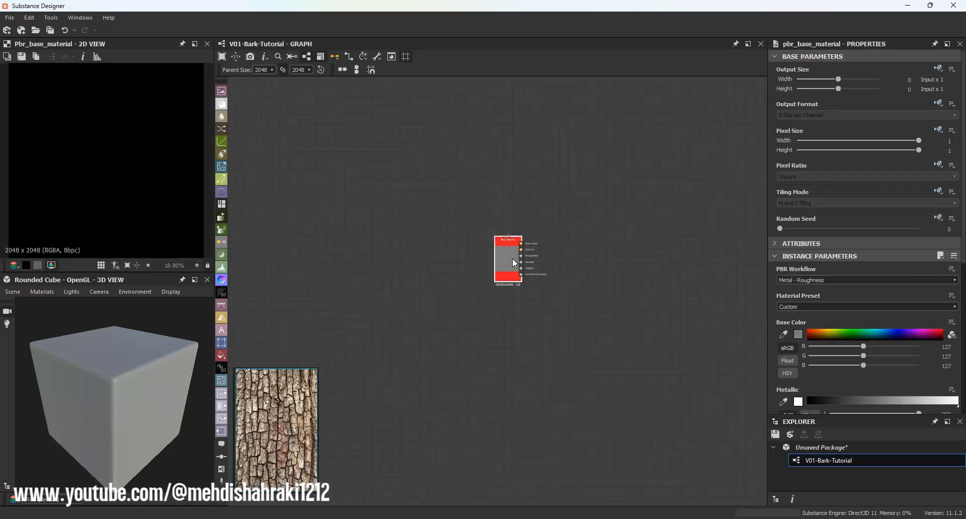
pyautogui.scroll(4, 512, 258)
# Create output nodes for the Base Material's visible connectors only, and view the graph outputs in 3D.
pyautogui.rightClick(510, 249)
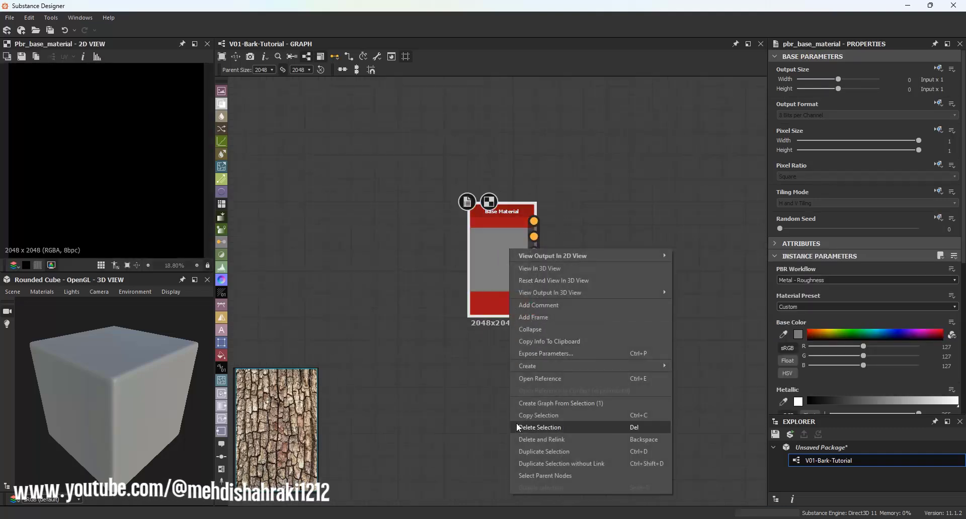
pyautogui.moveTo(631, 372)
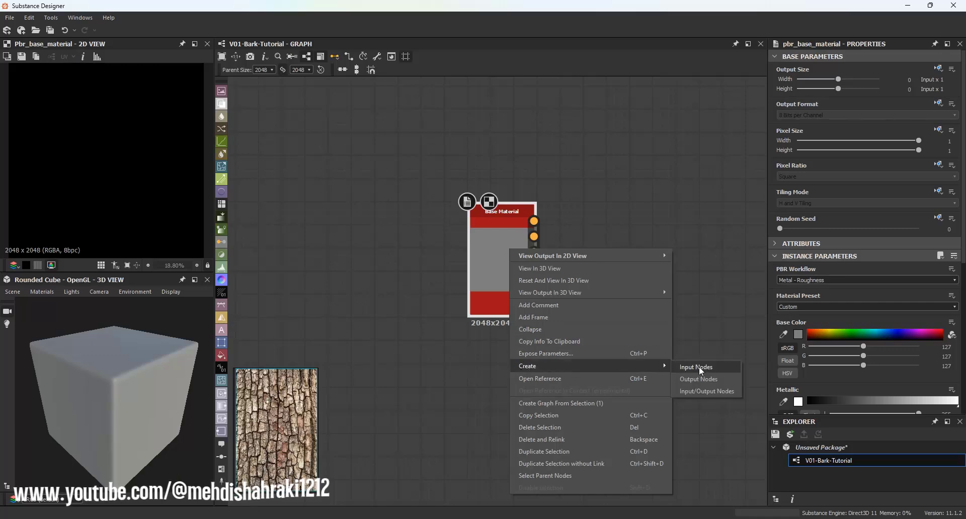
pyautogui.click(701, 378)
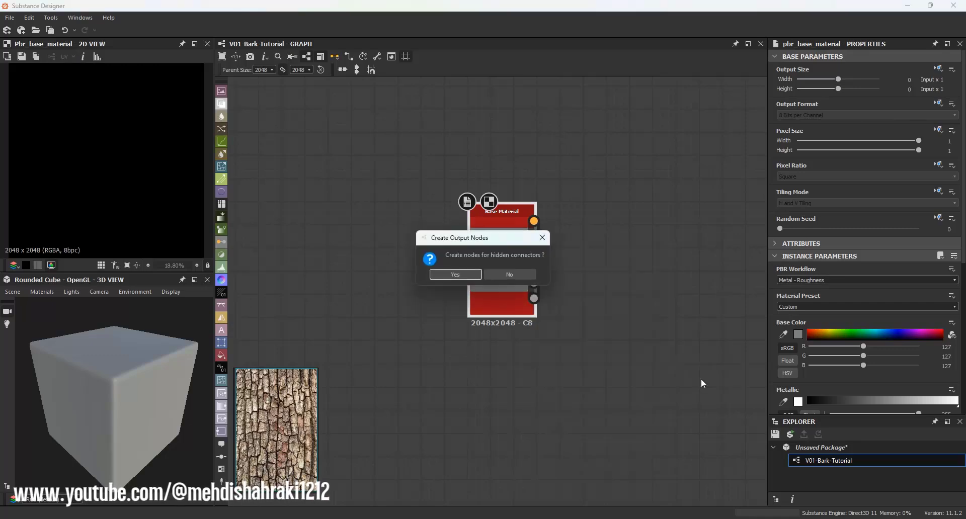
pyautogui.click(516, 274)
pyautogui.press('f')
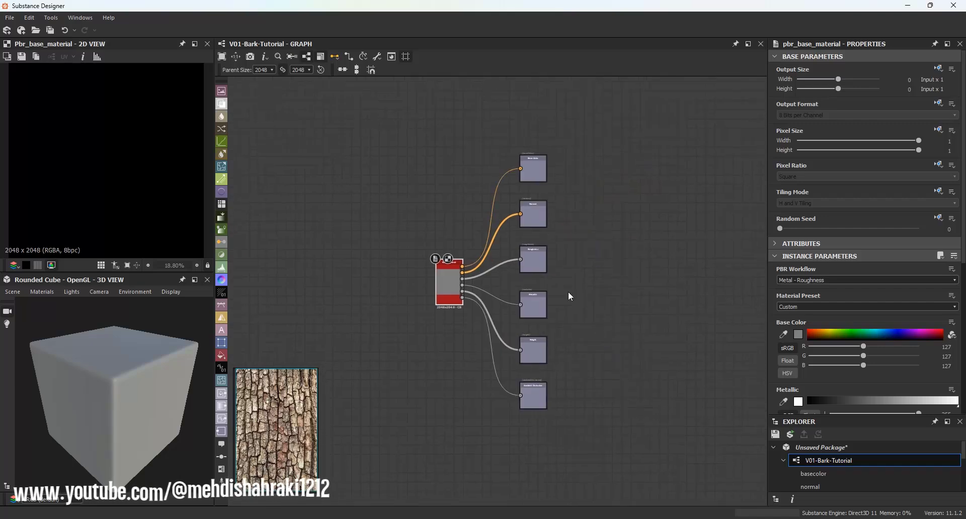
pyautogui.rightClick(636, 208)
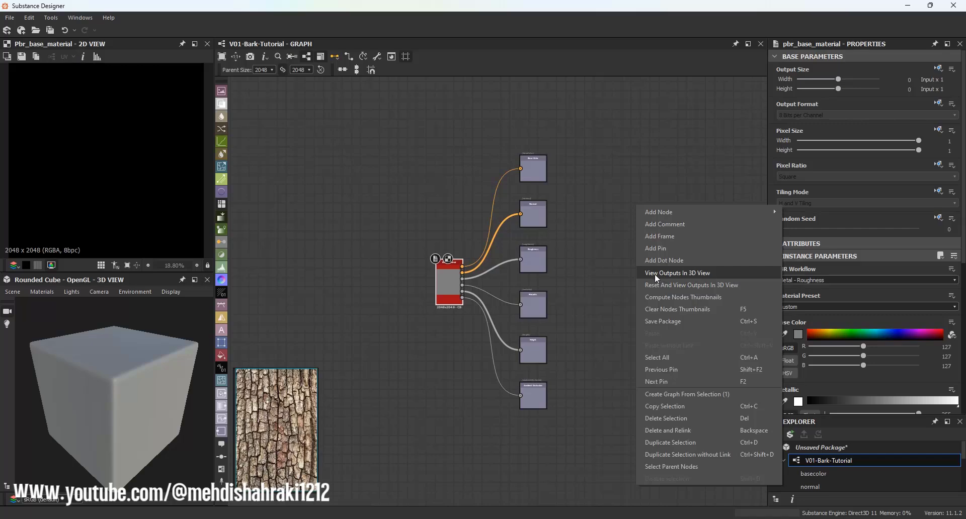
pyautogui.click(679, 274)
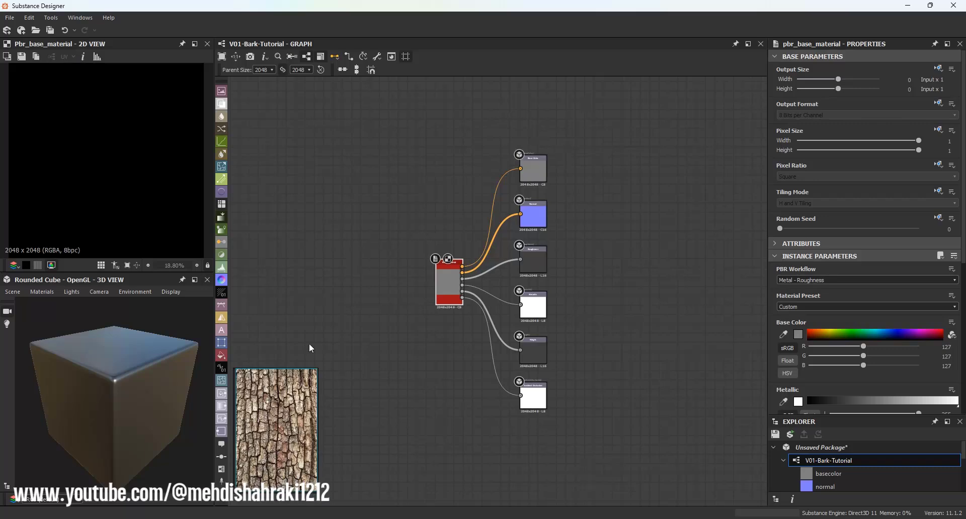
# Enable the Height, Ambient Occlusion and Normal user-defined maps on the Base Material node.
pyautogui.moveTo(472, 274); pyautogui.dragTo(549, 278, button='middle')
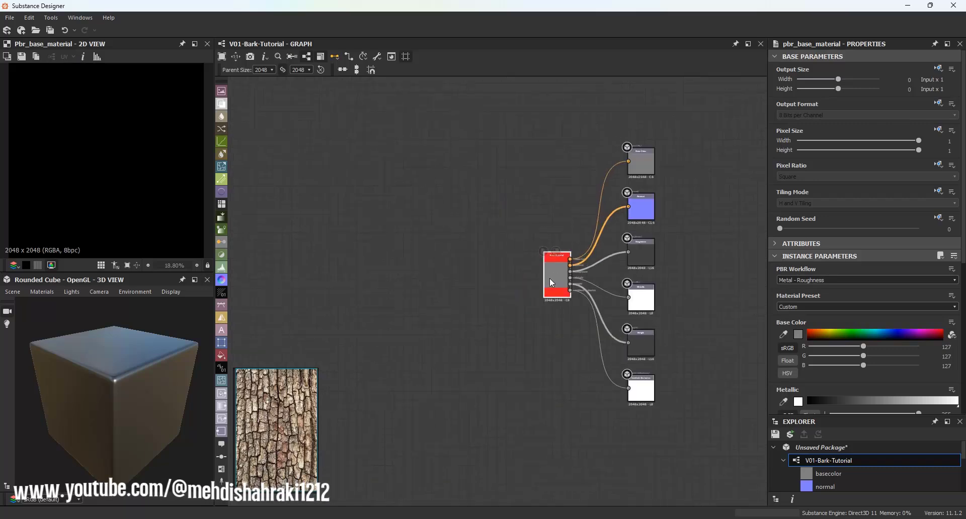
pyautogui.scroll(1, 551, 276)
pyautogui.scroll(-5, 861, 288)
pyautogui.scroll(-2, 861, 288)
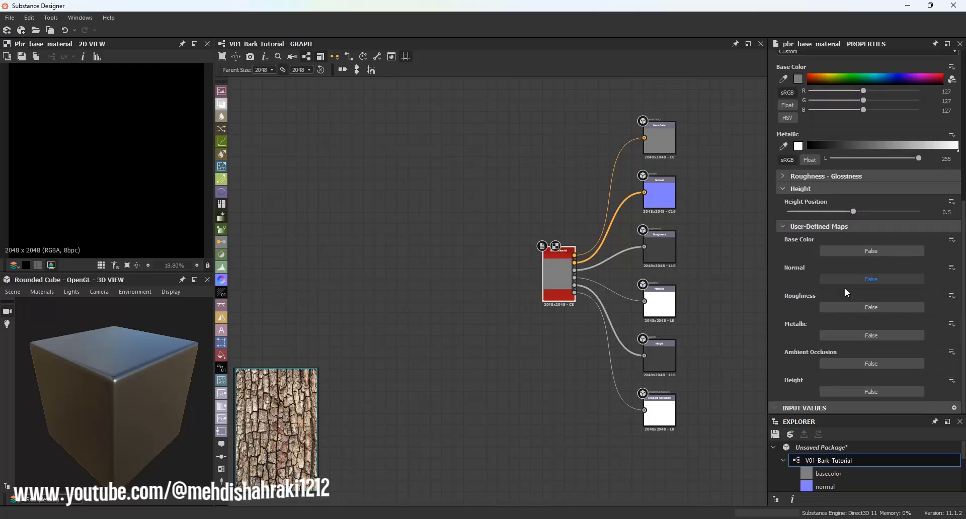
pyautogui.click(842, 393)
pyautogui.click(846, 400)
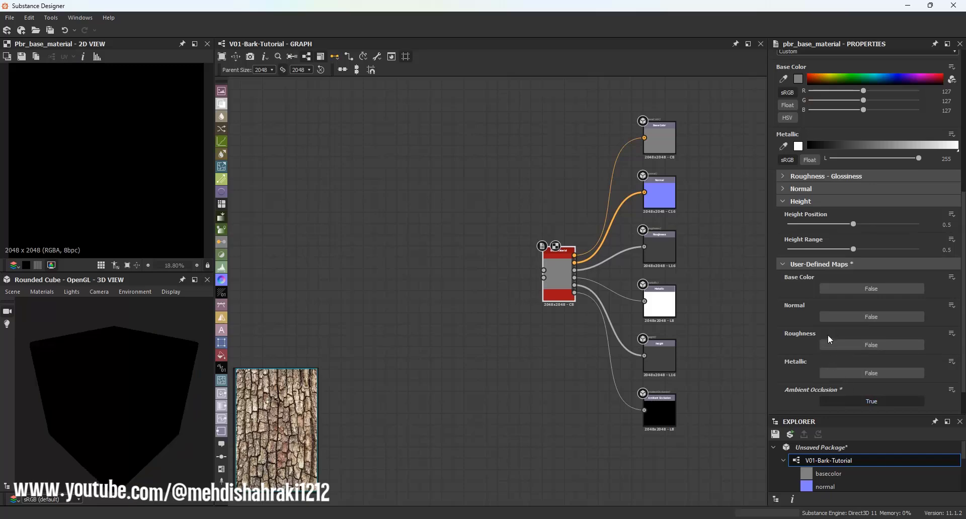
pyautogui.click(837, 321)
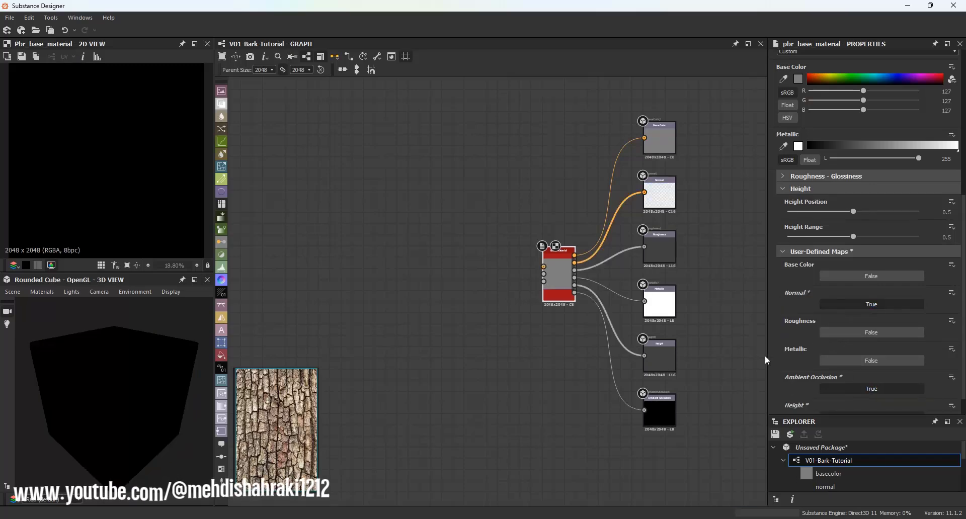
pyautogui.scroll(-3, 500, 284)
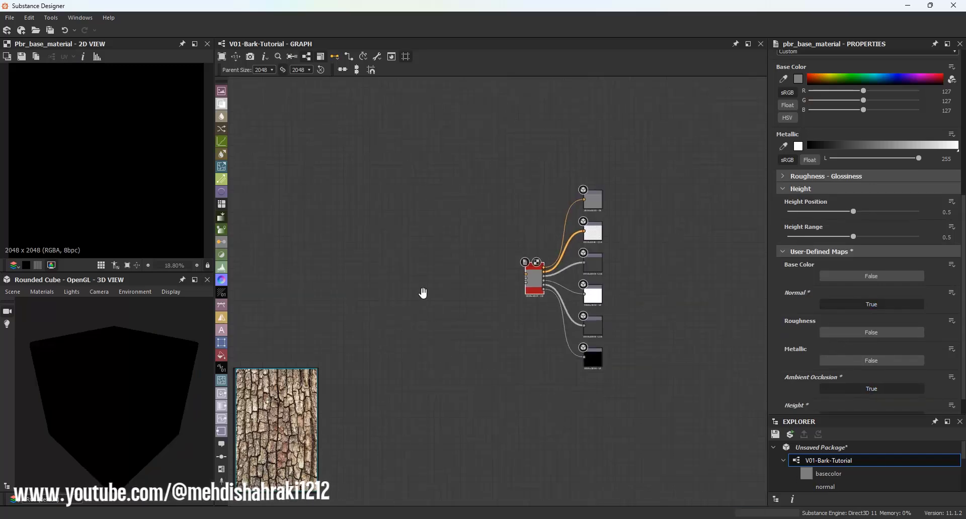
pyautogui.moveTo(425, 293); pyautogui.dragTo(548, 280, button='middle')
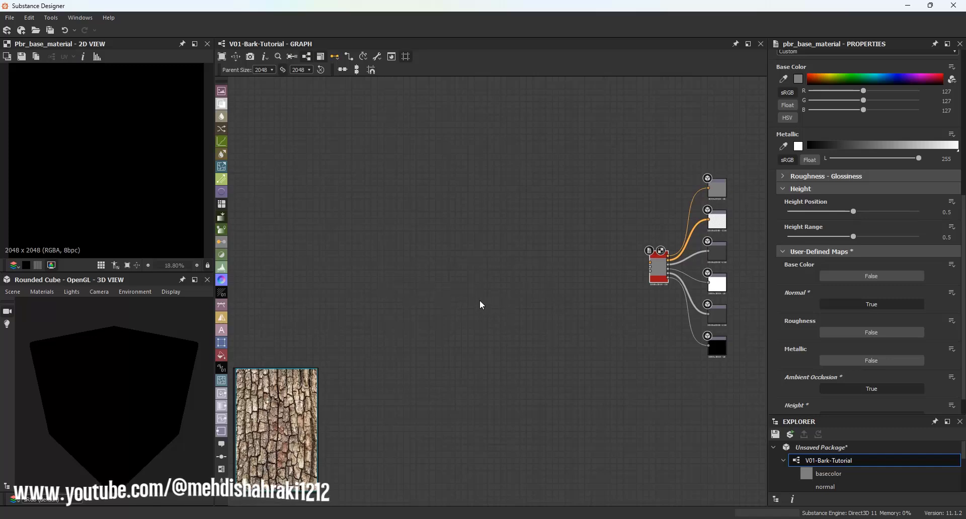
pyautogui.press('space')
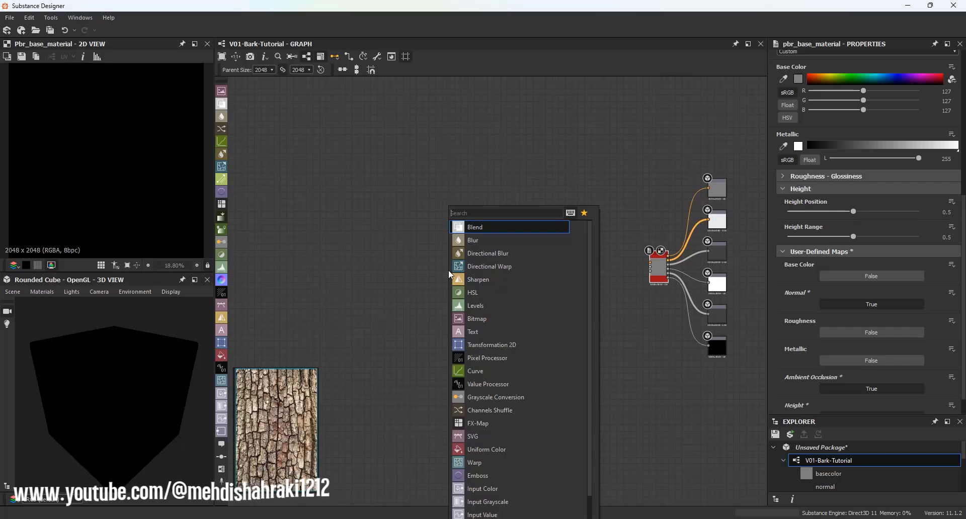
pyautogui.write('inv')
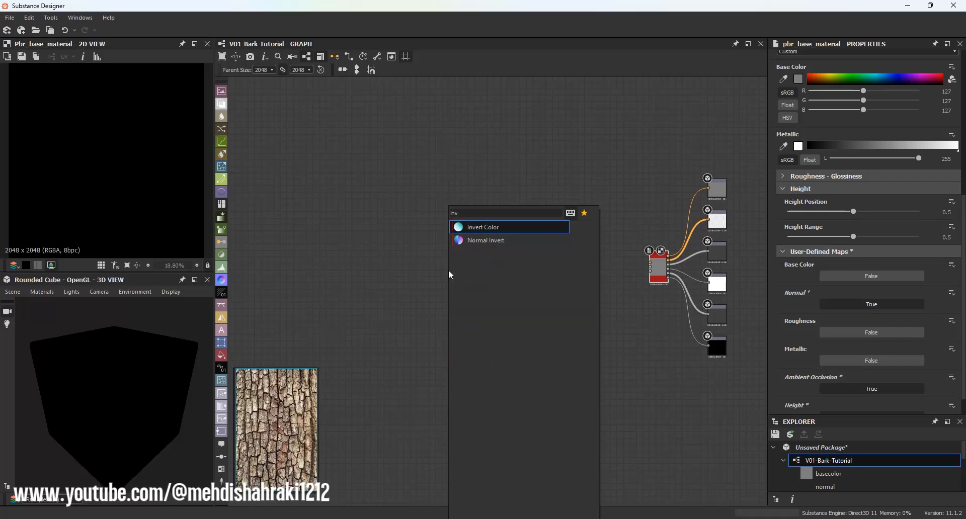
pyautogui.press('Return')
# Add an Invert Grayscale node in the empty area before the Base Material and set its Invert option to False.
pyautogui.press('space')
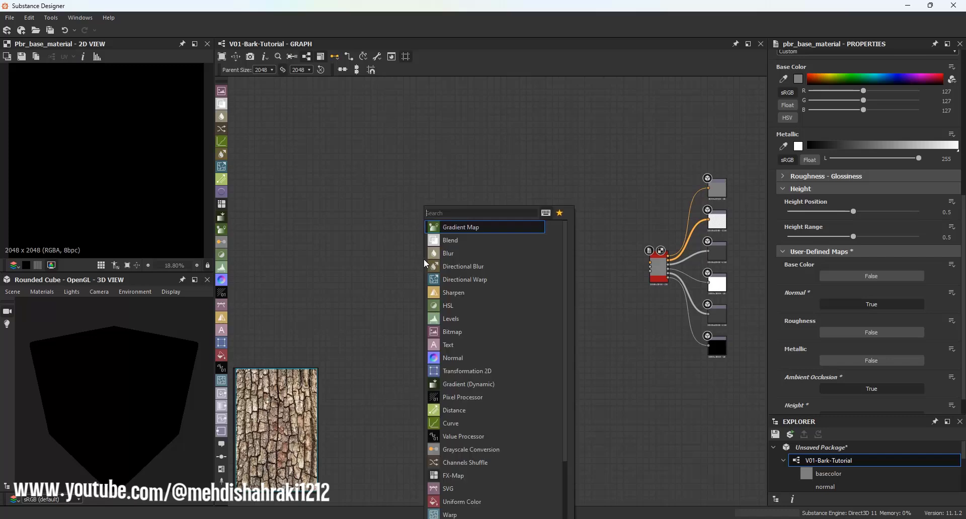
pyautogui.write('in')
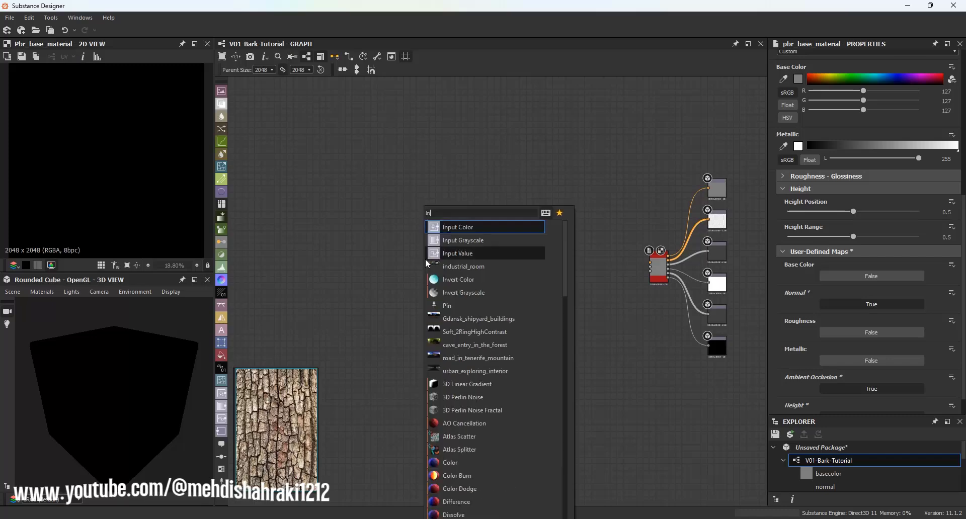
pyautogui.click(462, 293)
pyautogui.moveTo(435, 270); pyautogui.dragTo(429, 256)
pyautogui.click(857, 280)
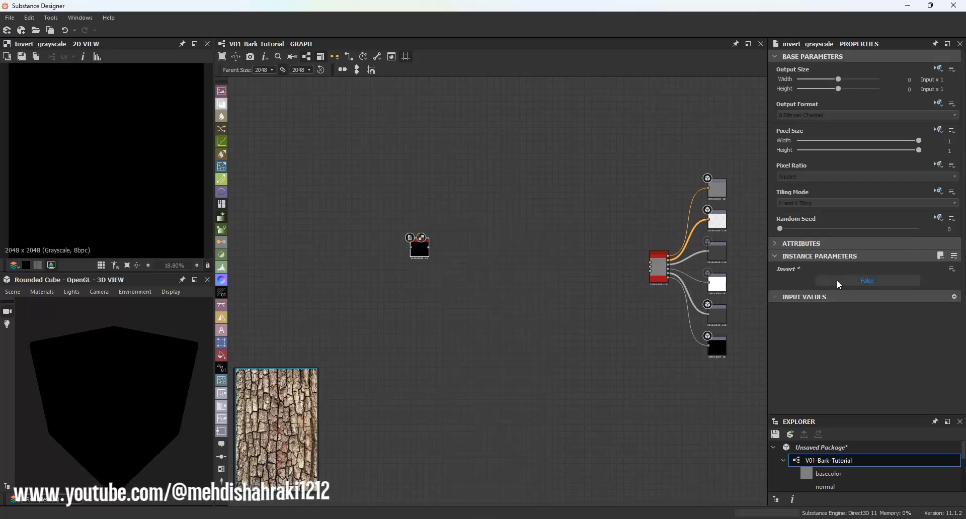
# Connect the Invert Grayscale output to the Base Material's Height input.
pyautogui.moveTo(527, 302); pyautogui.dragTo(484, 301, button='middle')
pyautogui.moveTo(376, 246); pyautogui.dragTo(610, 267)
pyautogui.scroll(6, 613, 270)
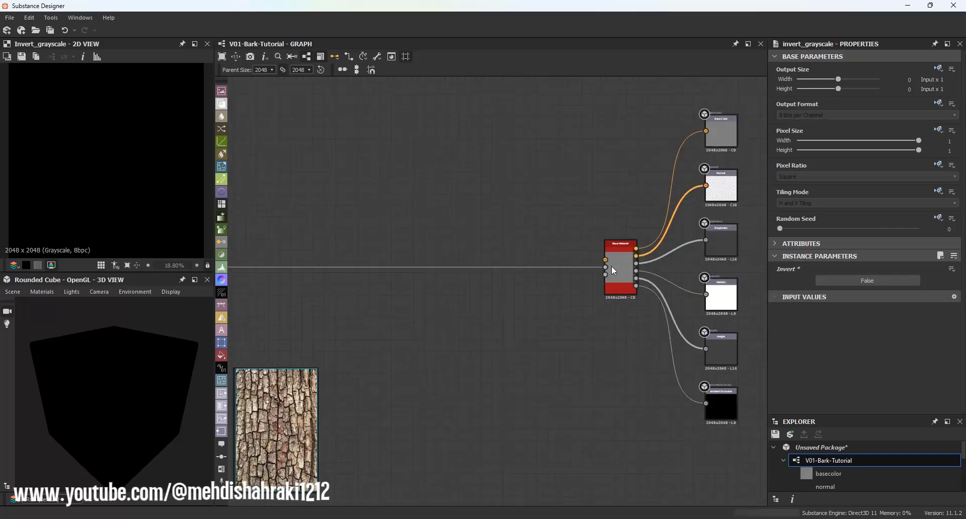
pyautogui.scroll(-6, 589, 265)
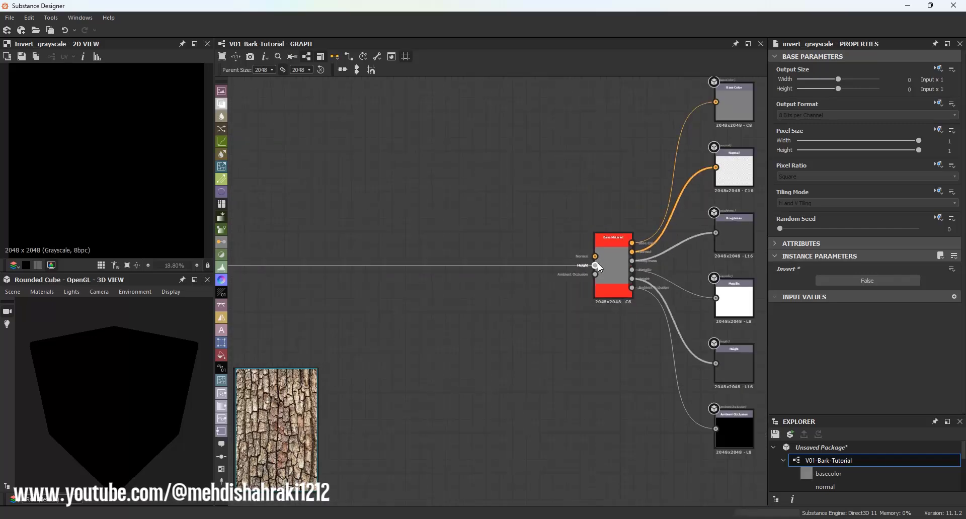
pyautogui.moveTo(460, 273); pyautogui.dragTo(523, 274, button='middle')
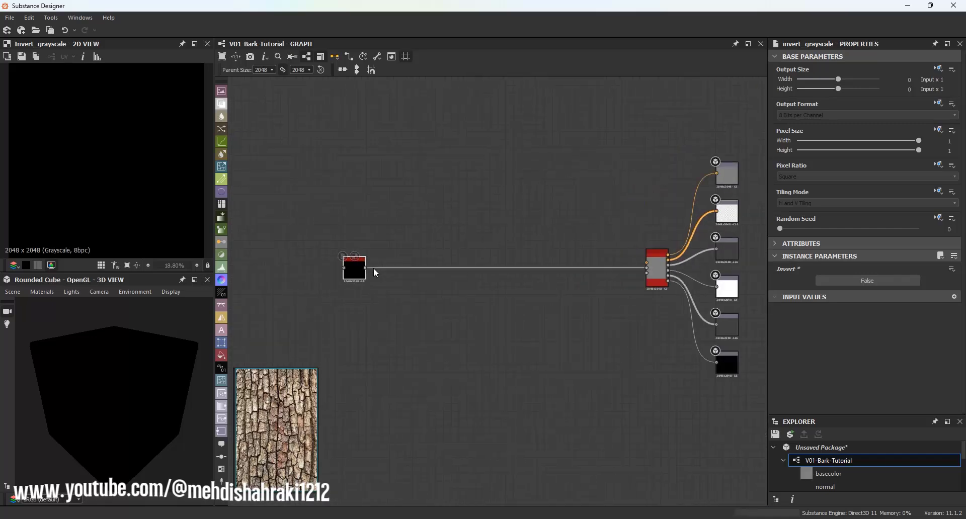
# Move the Invert Grayscale node further from the Base Material and add a Normal node fed by its output.
pyautogui.moveTo(355, 268); pyautogui.dragTo(362, 197)
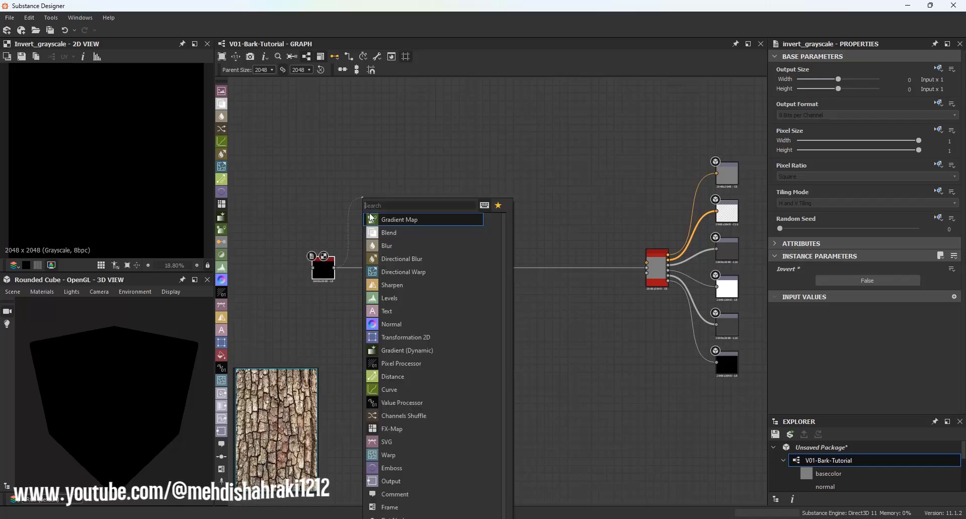
pyautogui.write('normal')
pyautogui.press('Return')
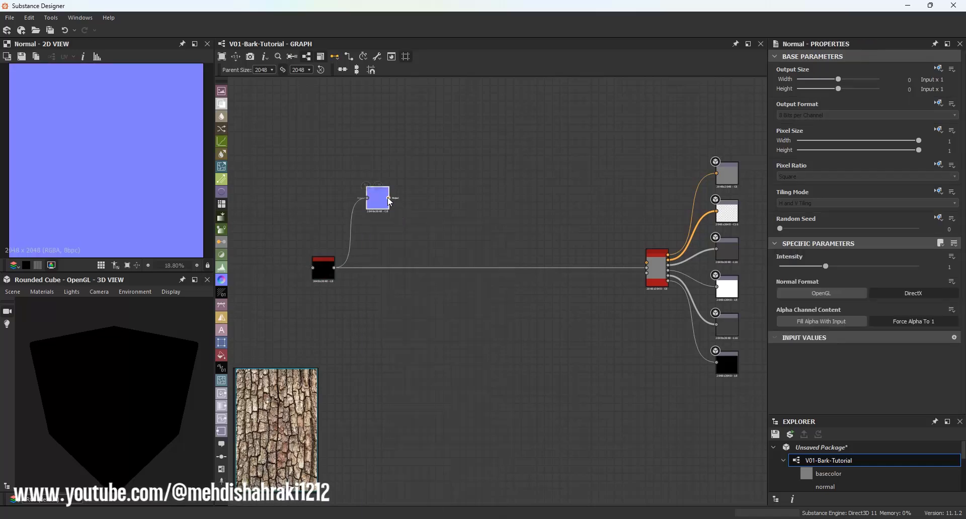
# Connect the Normal node to the Base Material's Normal input, routing the link through a dot node above the Base Material.
pyautogui.moveTo(389, 198); pyautogui.dragTo(620, 217)
pyautogui.press('alt')
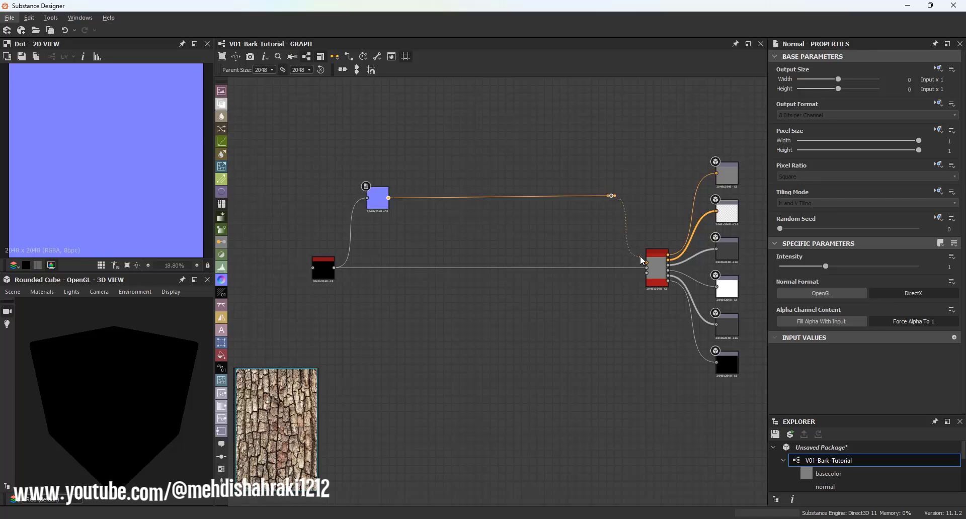
pyautogui.moveTo(645, 261); pyautogui.dragTo(622, 232)
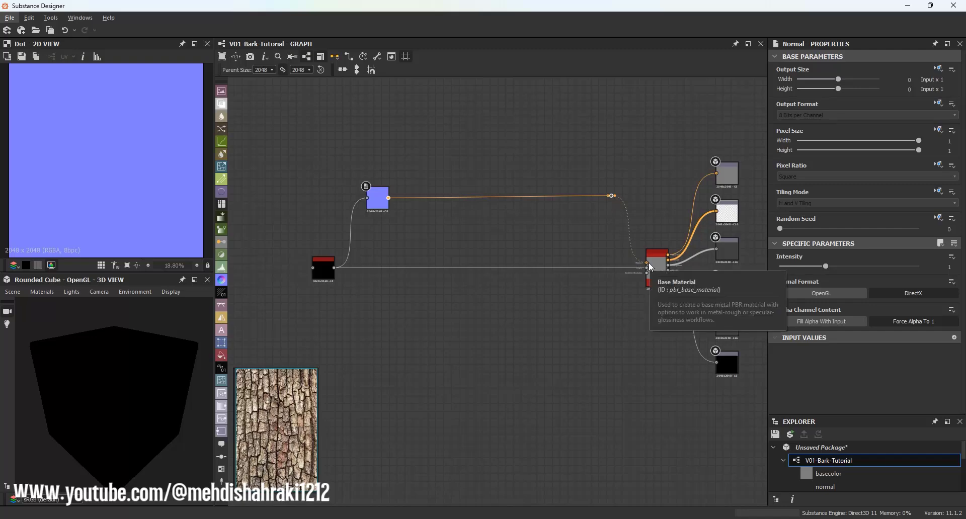
# Link the dot node to the Base Material's Normal input and shift the Normal node slightly to level the connection.
pyautogui.moveTo(642, 258); pyautogui.dragTo(644, 260)
pyautogui.moveTo(378, 203); pyautogui.dragTo(378, 200)
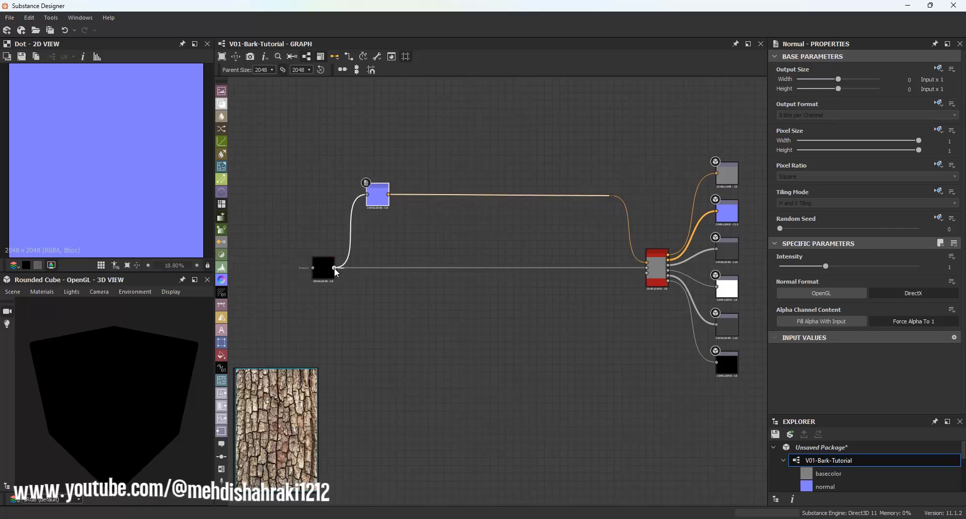
# Add an Ambient Occlusion (HBAO) node fed by the Invert Grayscale output, below the height connection.
pyautogui.moveTo(334, 268); pyautogui.dragTo(362, 367)
pyautogui.write('amb')
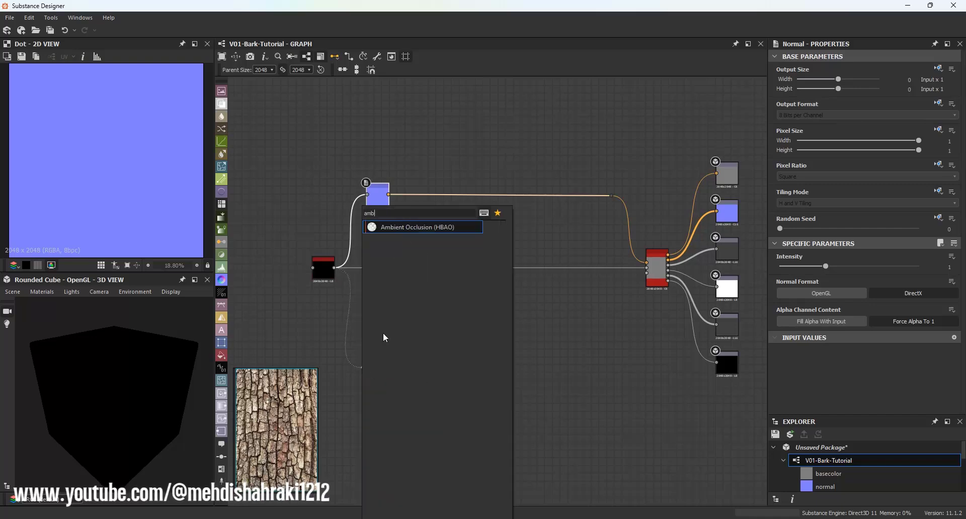
pyautogui.click(409, 229)
# Route the Ambient Occlusion node's output through a dot node into the Base Material's Ambient Occlusion input.
pyautogui.moveTo(382, 369); pyautogui.dragTo(614, 369)
pyautogui.keyDown('alt'); pyautogui.click(614, 367); pyautogui.keyUp('alt')
pyautogui.scroll(2, 632, 288)
pyautogui.click(650, 269)
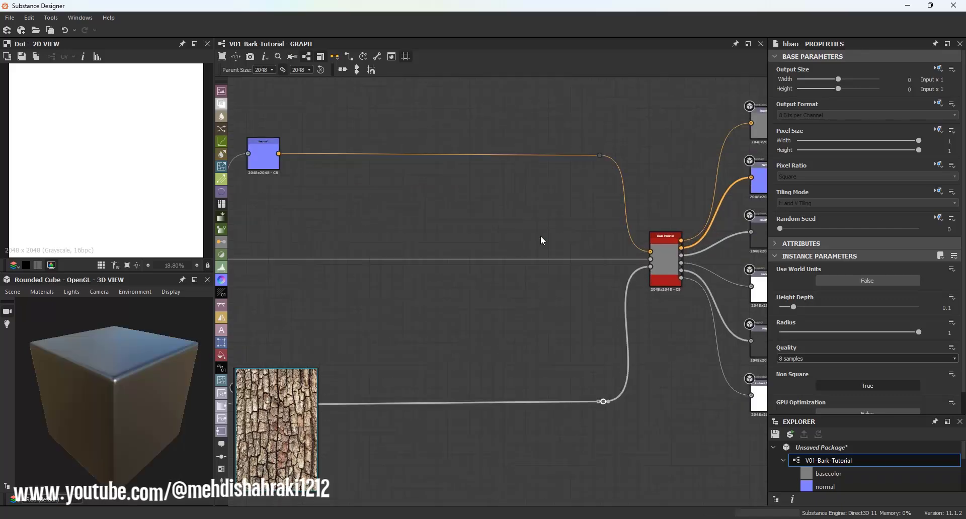
# Align the Ambient Occlusion node and its dot node on one horizontal line.
pyautogui.scroll(-2, 528, 235)
pyautogui.moveTo(317, 334); pyautogui.dragTo(560, 378)
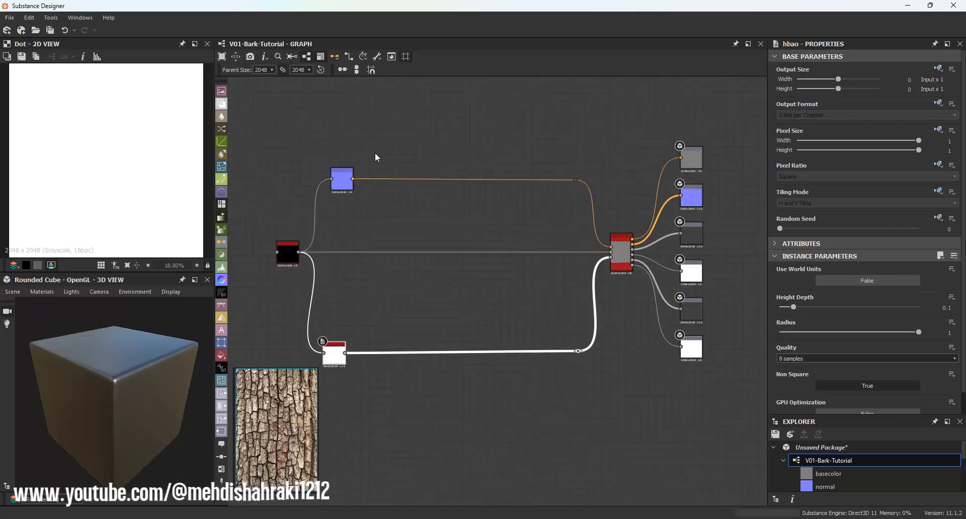
pyautogui.click(344, 71)
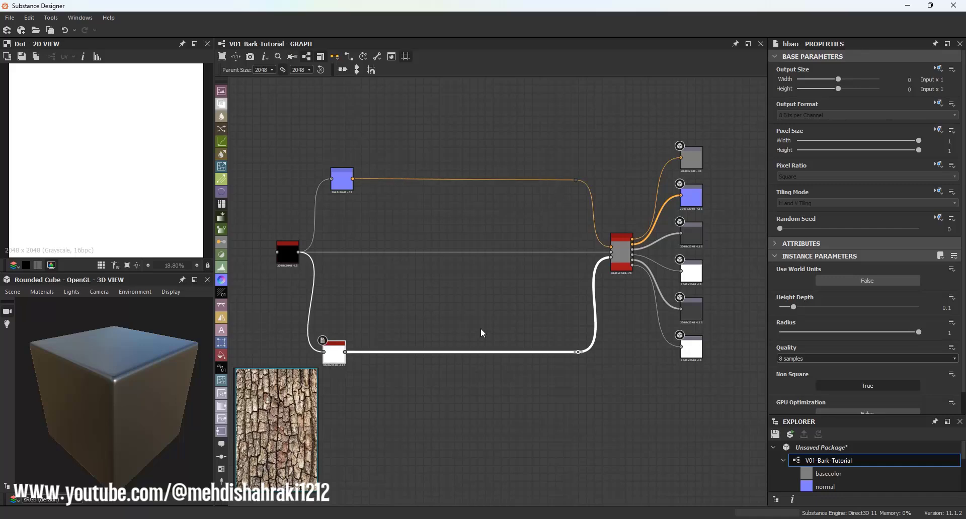
pyautogui.scroll(3, 626, 245)
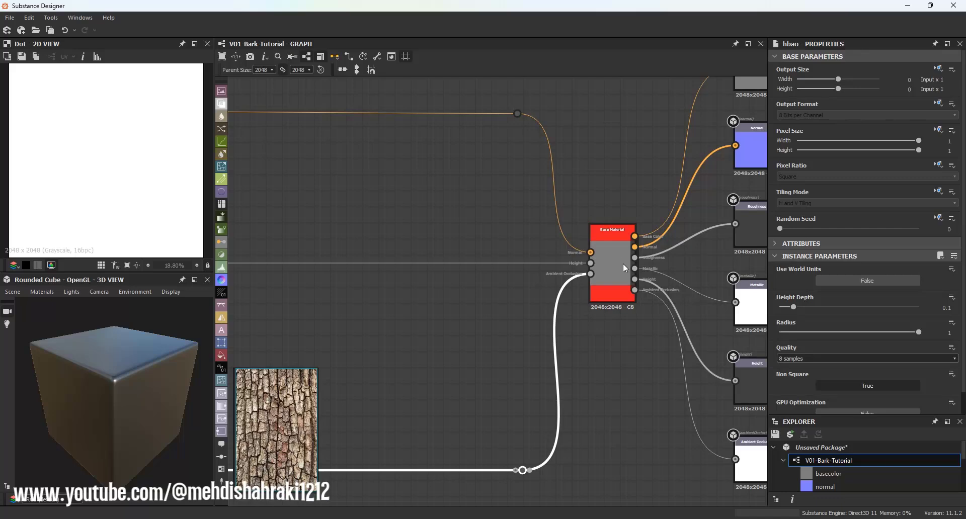
# Level the Normal node with its dot node and move the Ambient Occlusion node and its dot closer to the height connection.
pyautogui.scroll(-4, 603, 259)
pyautogui.moveTo(510, 247); pyautogui.dragTo(534, 226, button='middle')
pyautogui.moveTo(361, 146); pyautogui.dragTo(575, 195)
pyautogui.moveTo(351, 300); pyautogui.dragTo(590, 361)
pyautogui.moveTo(390, 322); pyautogui.dragTo(393, 309)
# Align the Normal and Ambient Occlusion nodes on one vertical line, and the two dot nodes on another.
pyautogui.moveTo(370, 153); pyautogui.dragTo(434, 407)
pyautogui.click(356, 70)
pyautogui.click(490, 102)
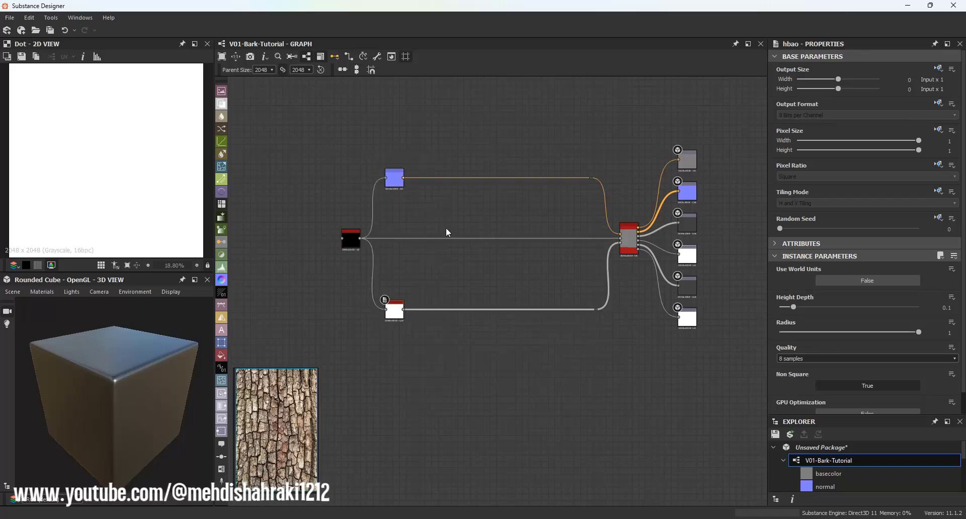
pyautogui.moveTo(558, 153); pyautogui.dragTo(591, 312)
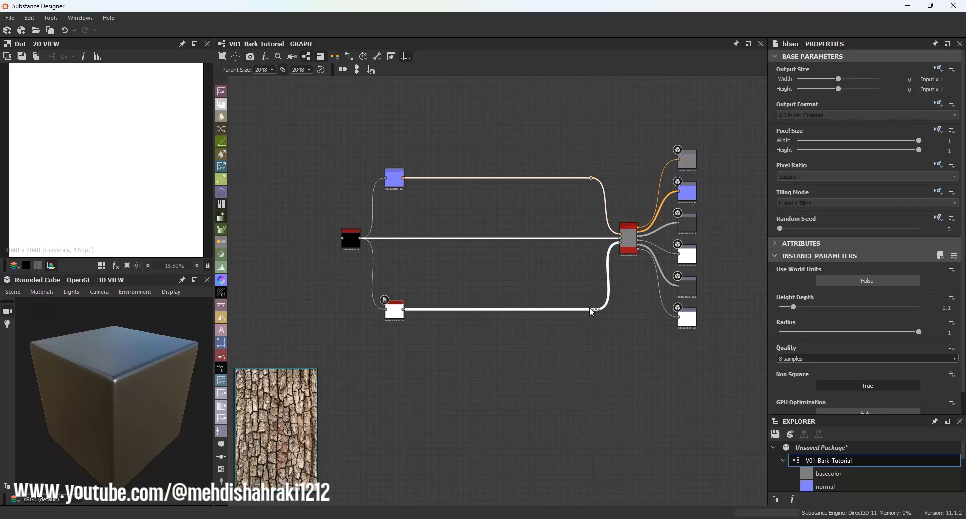
pyautogui.click(360, 67)
pyautogui.click(478, 155)
# Add a Tile Sampler node in the empty graph area well before the Invert Grayscale node.
pyautogui.scroll(-4, 529, 218)
pyautogui.scroll(3, 456, 230)
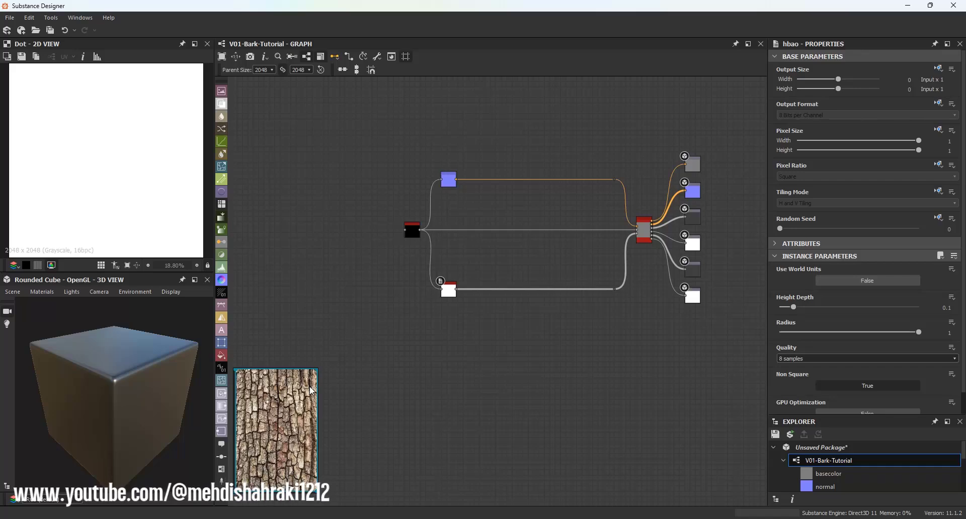
pyautogui.scroll(-2, 402, 244)
pyautogui.moveTo(358, 251); pyautogui.dragTo(483, 248, button='middle')
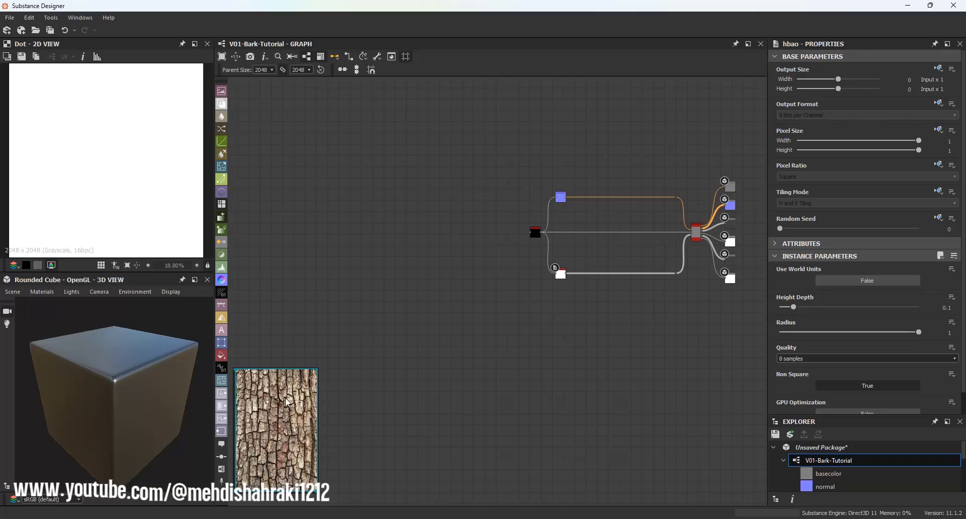
pyautogui.moveTo(304, 340); pyautogui.dragTo(384, 325, button='middle')
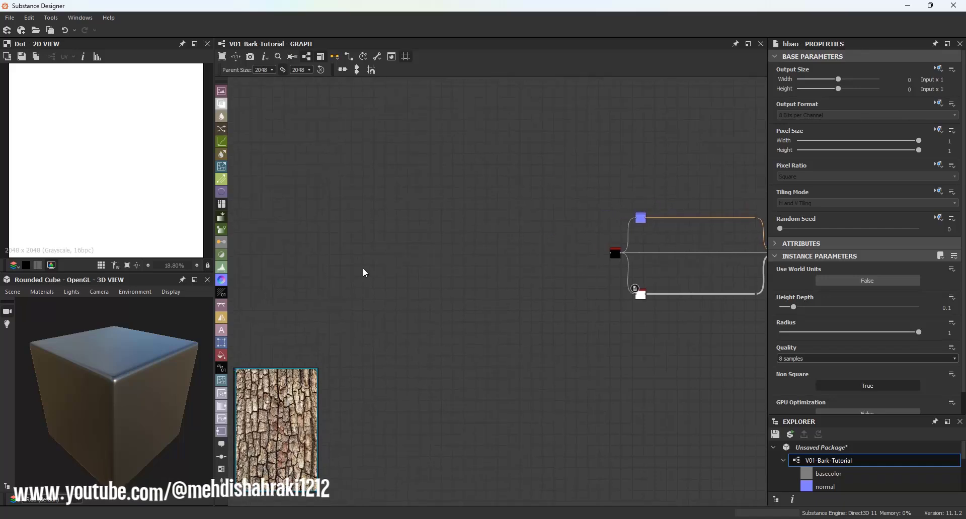
pyautogui.press('space')
pyautogui.write('til')
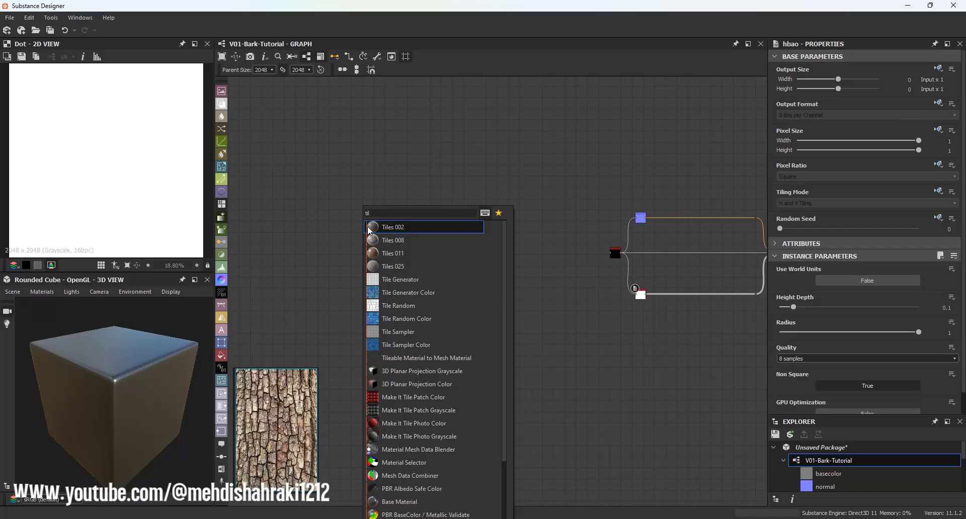
pyautogui.click(397, 331)
pyautogui.scroll(1, 431, 268)
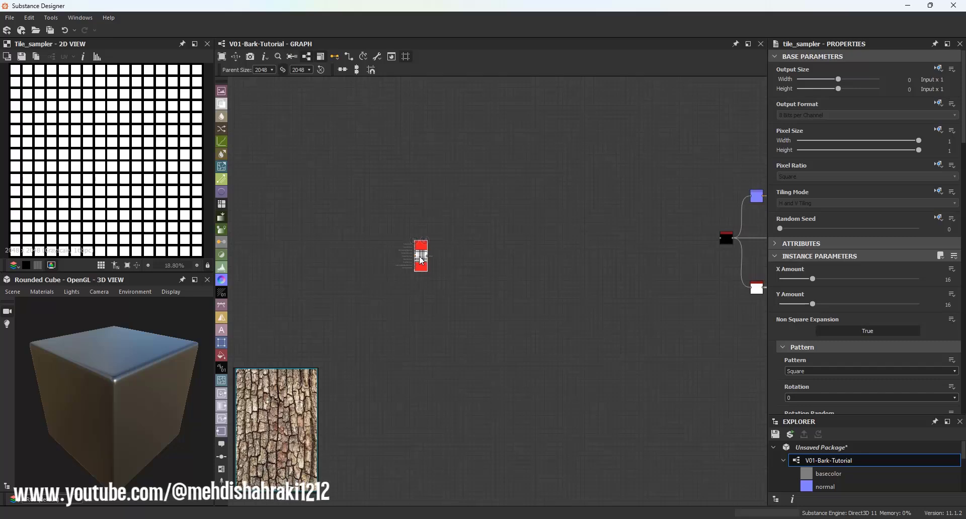
pyautogui.moveTo(431, 268); pyautogui.dragTo(296, 263)
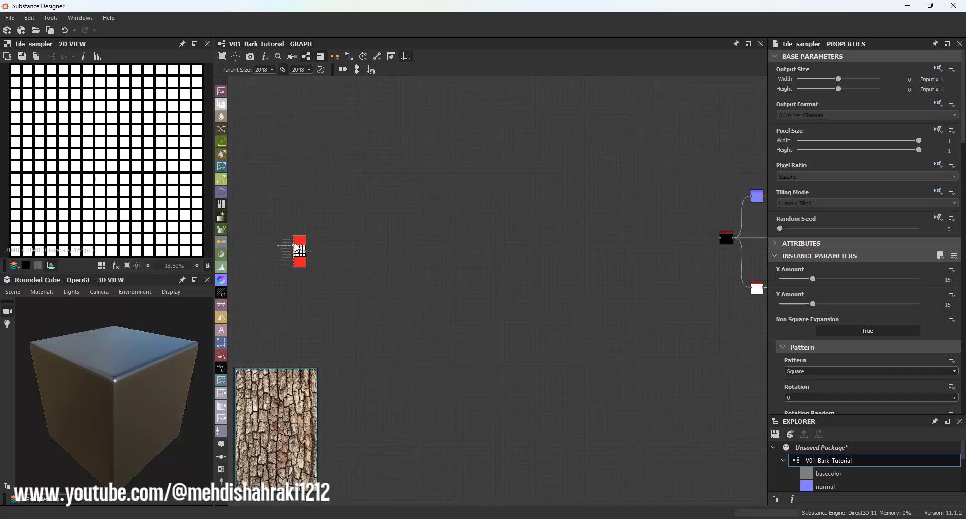
# Set the Tile Sampler's X Amount to 24 and Y Amount to 14.
pyautogui.scroll(5, 293, 246)
pyautogui.moveTo(293, 241); pyautogui.dragTo(362, 211, button='middle')
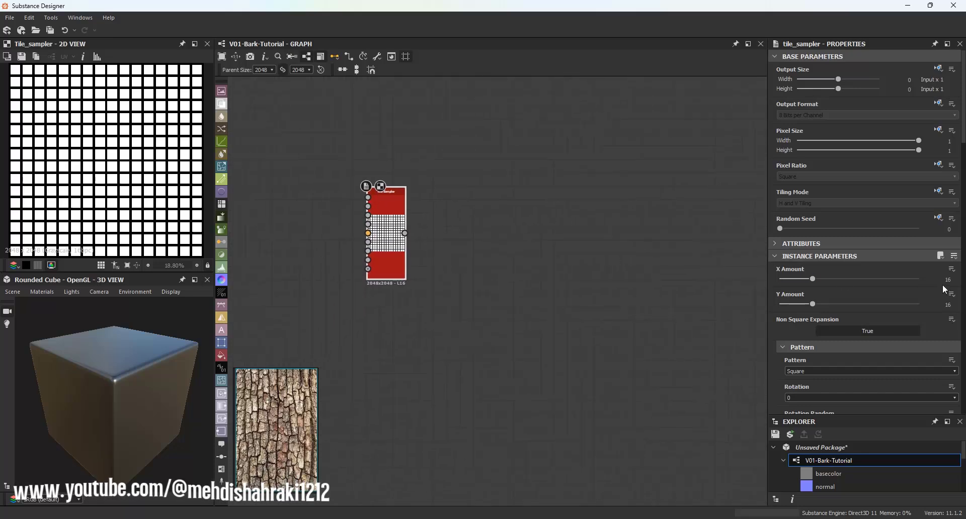
pyautogui.click(949, 280)
pyautogui.click(949, 304)
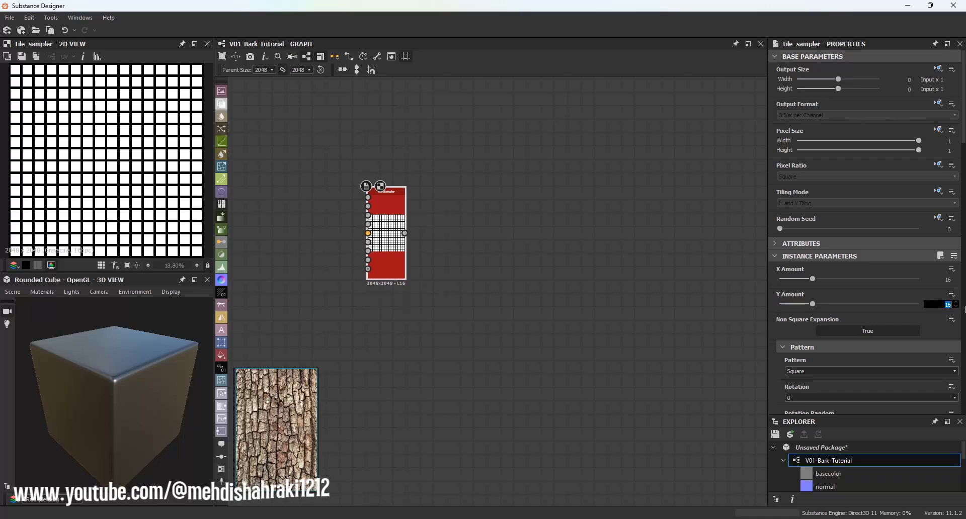
pyautogui.click(949, 280)
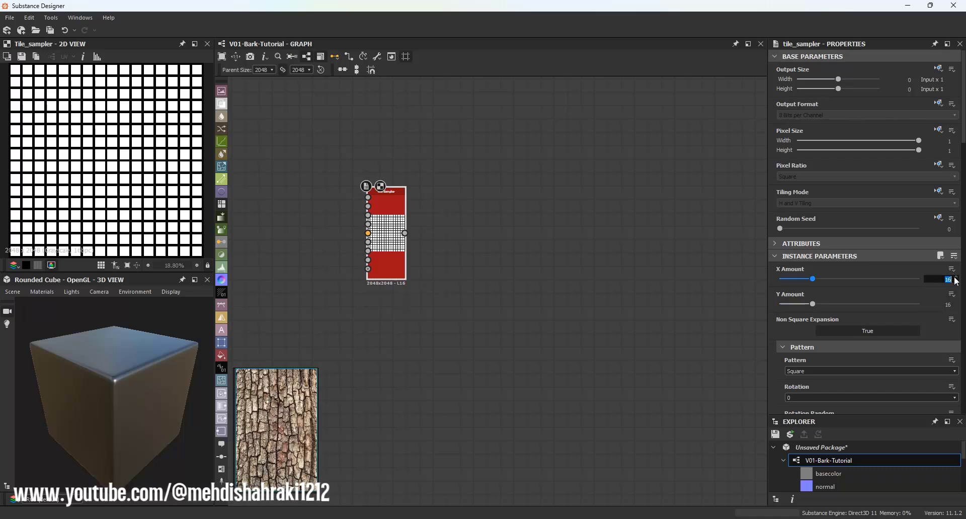
pyautogui.write('24')
pyautogui.press('Return')
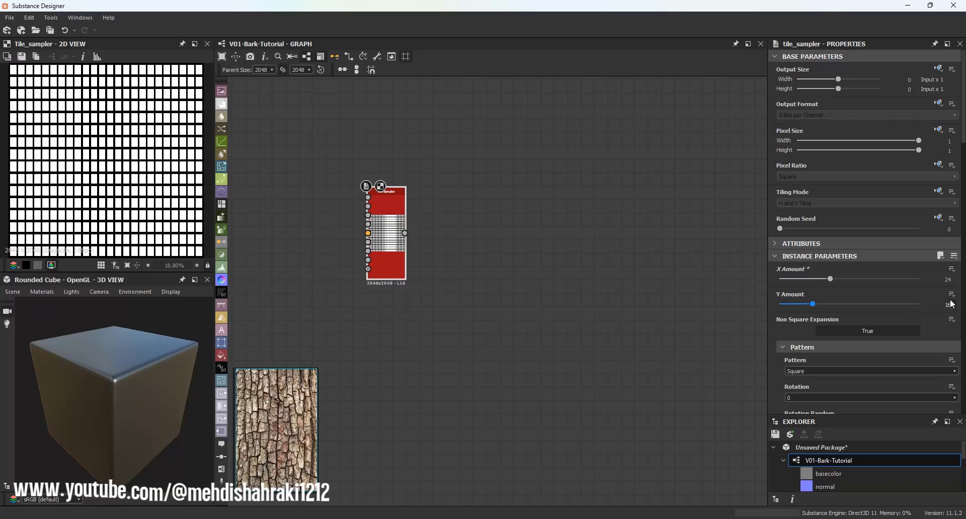
pyautogui.click(955, 308)
pyautogui.write('14')
pyautogui.press('Return')
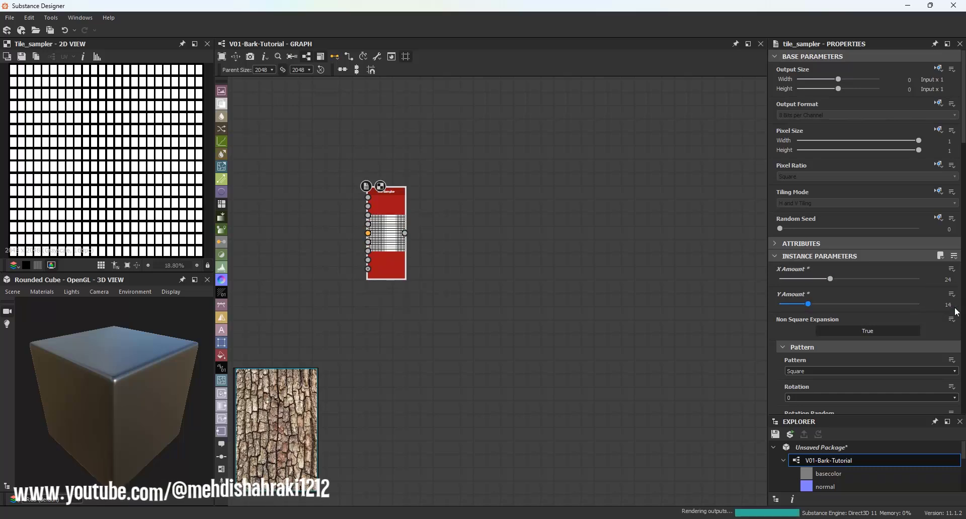
# Set the Tile Sampler's Size Y to 1.3 and reduce it to 1.14.
pyautogui.scroll(3, 135, 165)
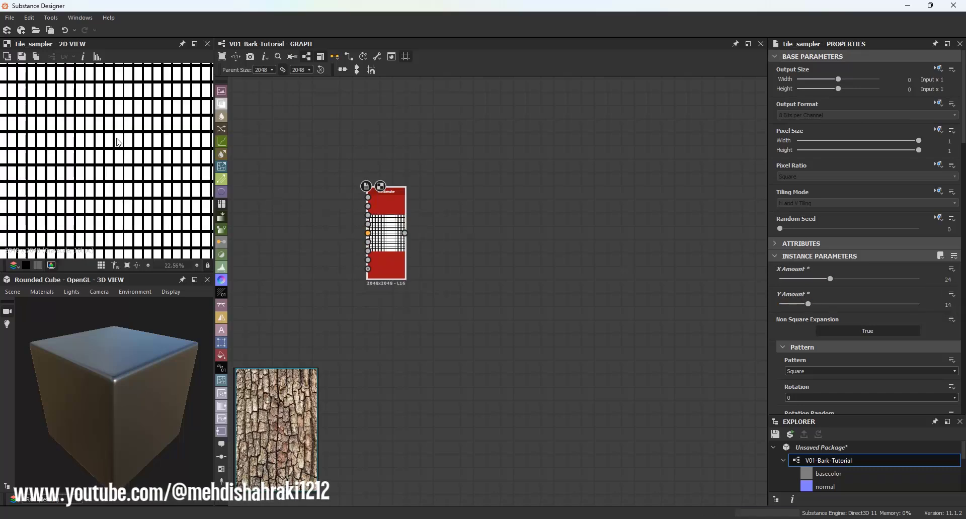
pyautogui.scroll(-1, 114, 150)
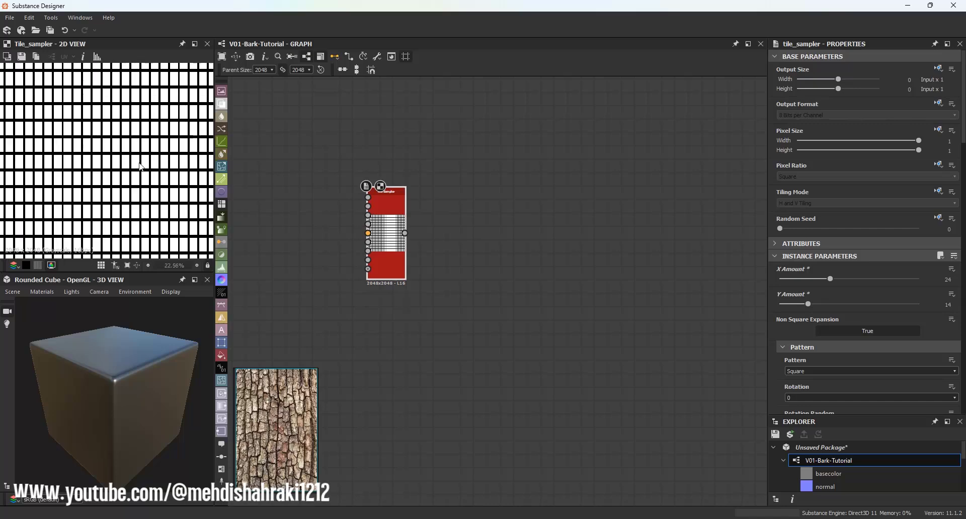
pyautogui.scroll(-5, 886, 291)
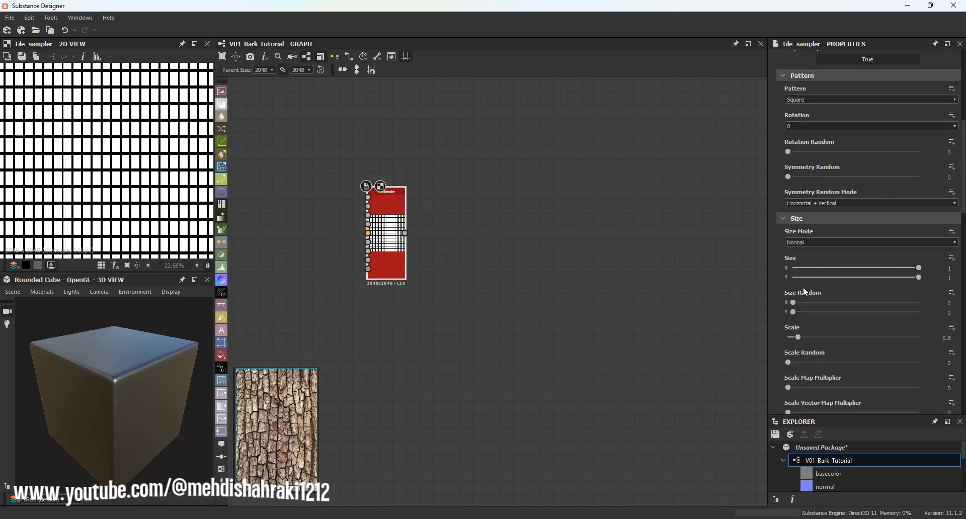
pyautogui.click(951, 278)
pyautogui.write('.3')
pyautogui.press('Return')
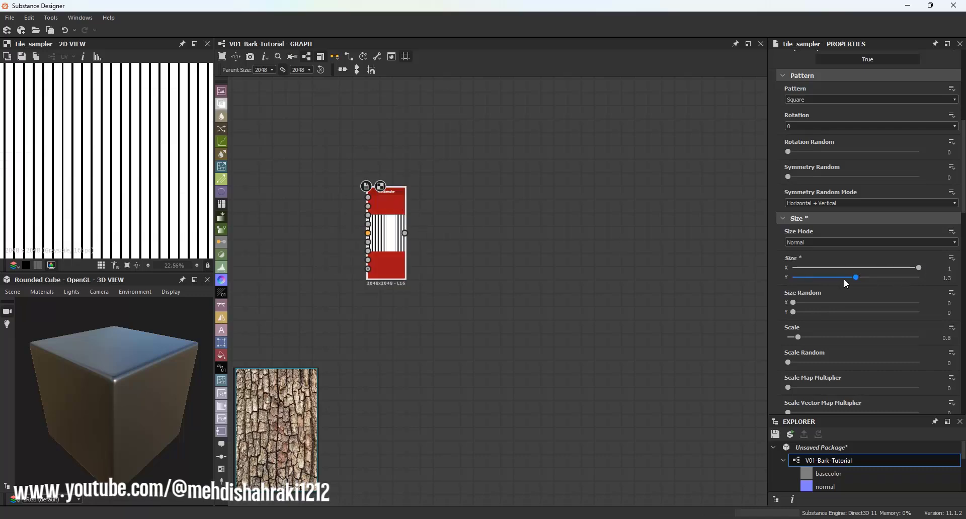
pyautogui.moveTo(844, 279); pyautogui.dragTo(847, 278)
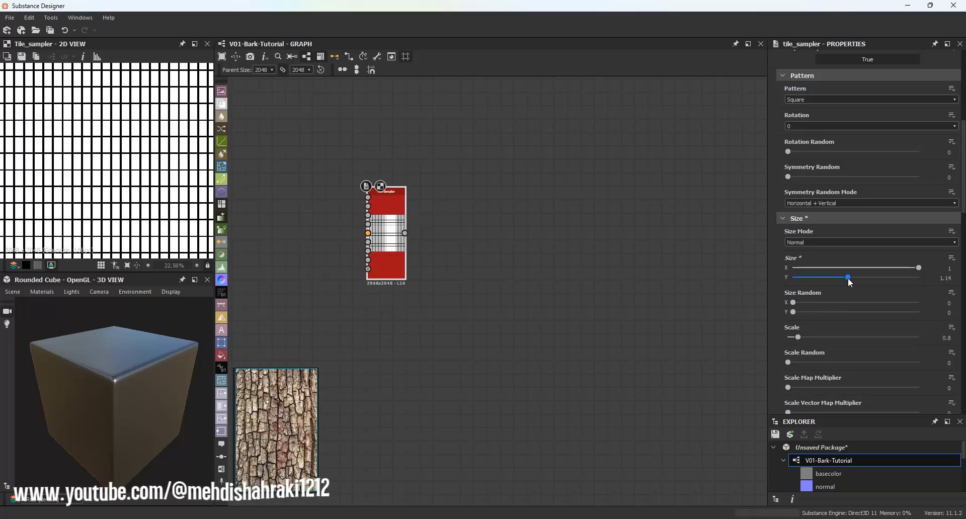
# Set the Tile Sampler's Size X to 1.1 and Size Y to 1.22.
pyautogui.click(955, 268)
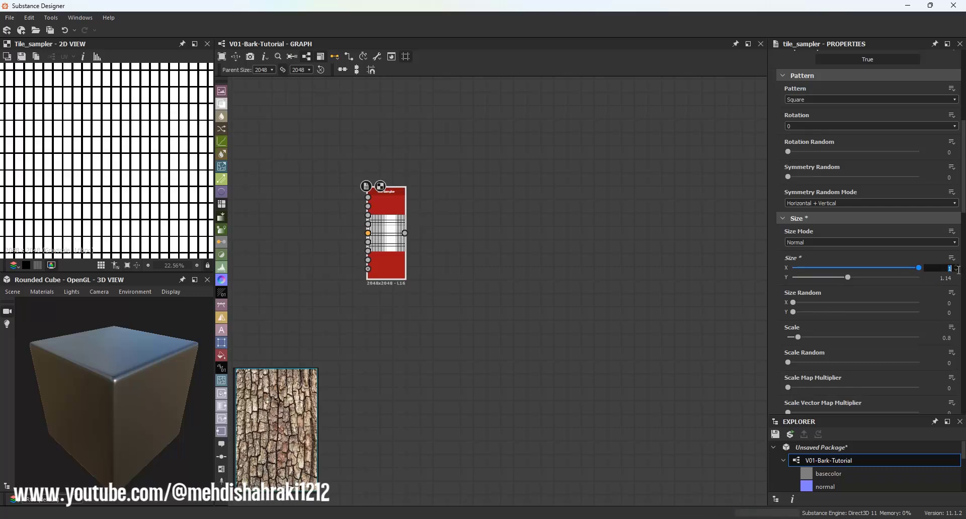
pyautogui.write('1.1')
pyautogui.press('Return')
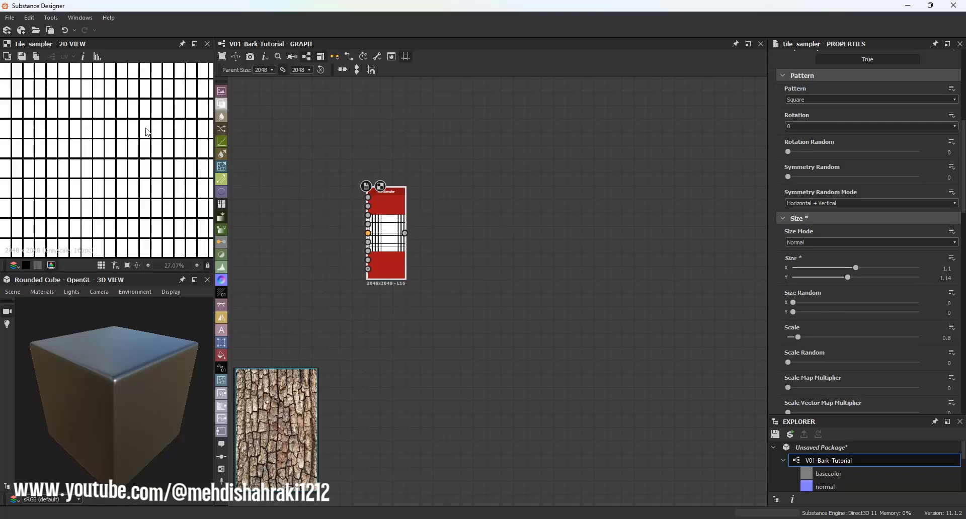
pyautogui.moveTo(856, 268); pyautogui.dragTo(856, 267)
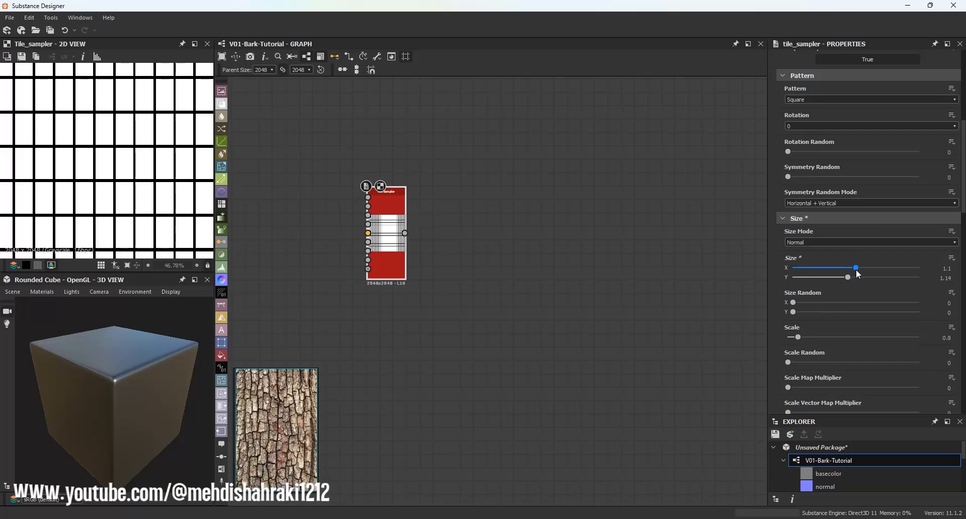
pyautogui.click(853, 278)
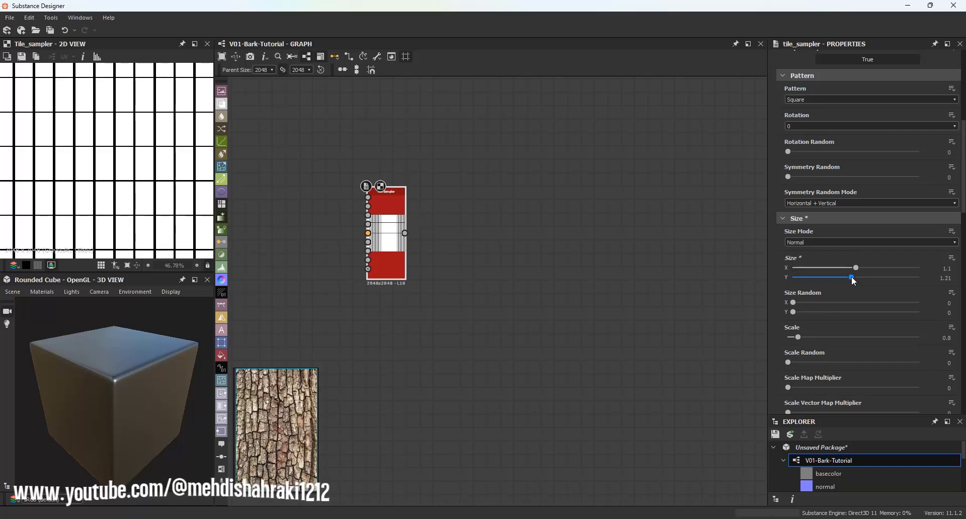
pyautogui.moveTo(852, 278); pyautogui.dragTo(852, 278)
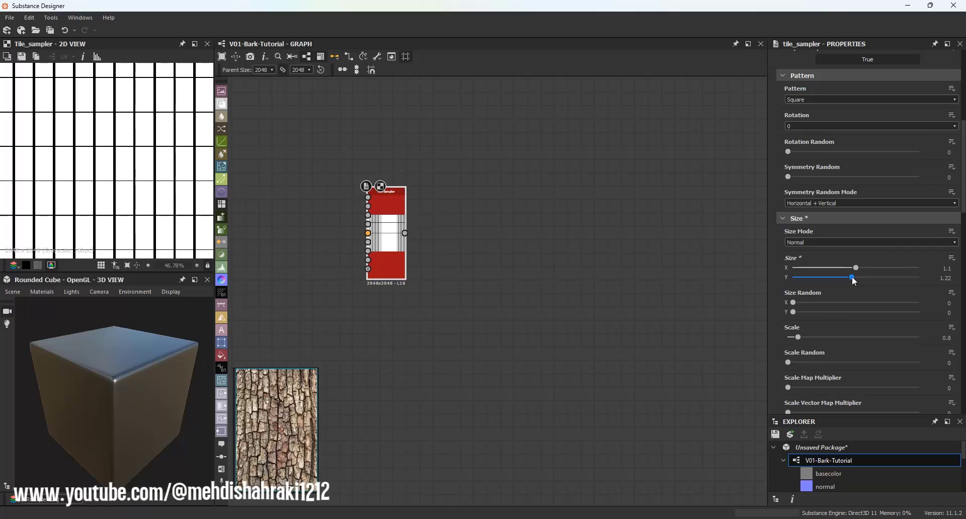
# Set the Tile Sampler's Offset Type to vertical quincux and its Offset to 0.6.
pyautogui.scroll(-5, 138, 166)
pyautogui.scroll(5, 138, 168)
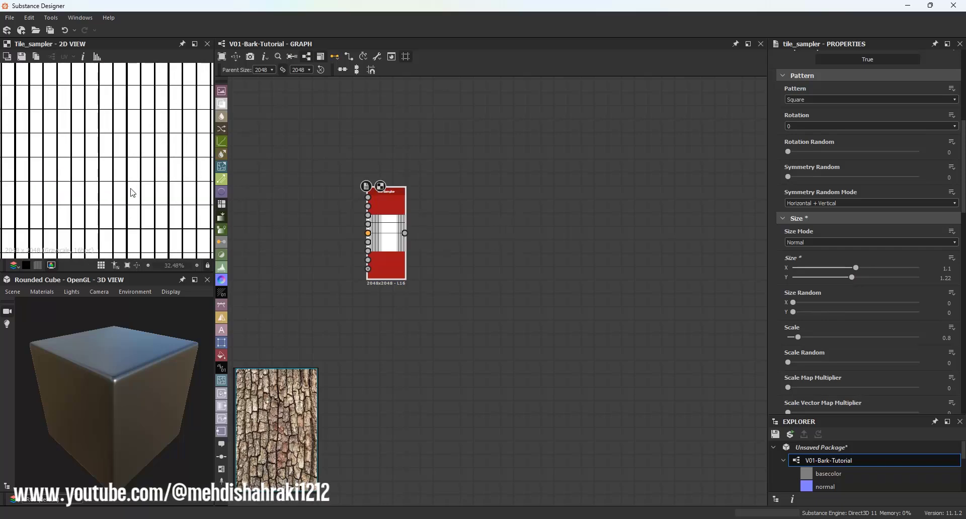
pyautogui.scroll(-6, 905, 249)
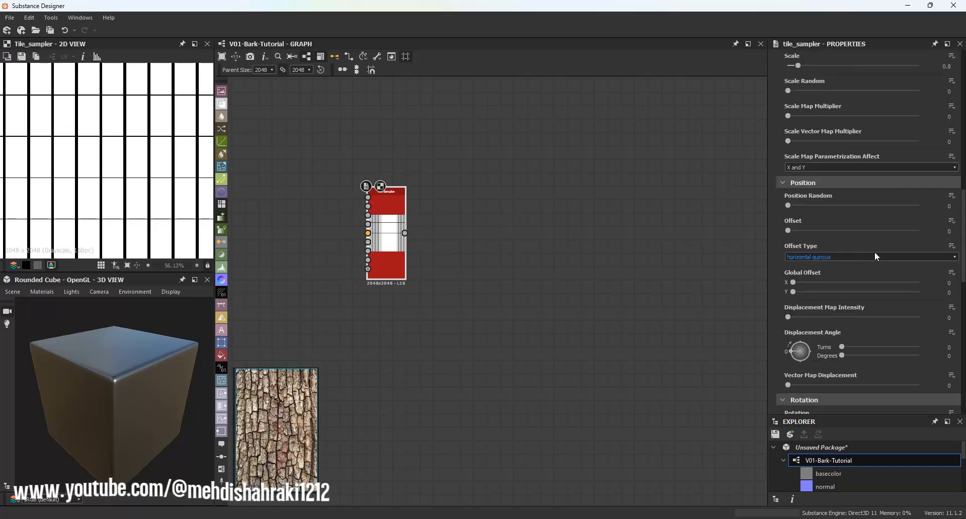
pyautogui.moveTo(803, 235)
pyautogui.mouseDown()
pyautogui.moveTo(843, 231)
pyautogui.moveTo(822, 230)
pyautogui.mouseUp()
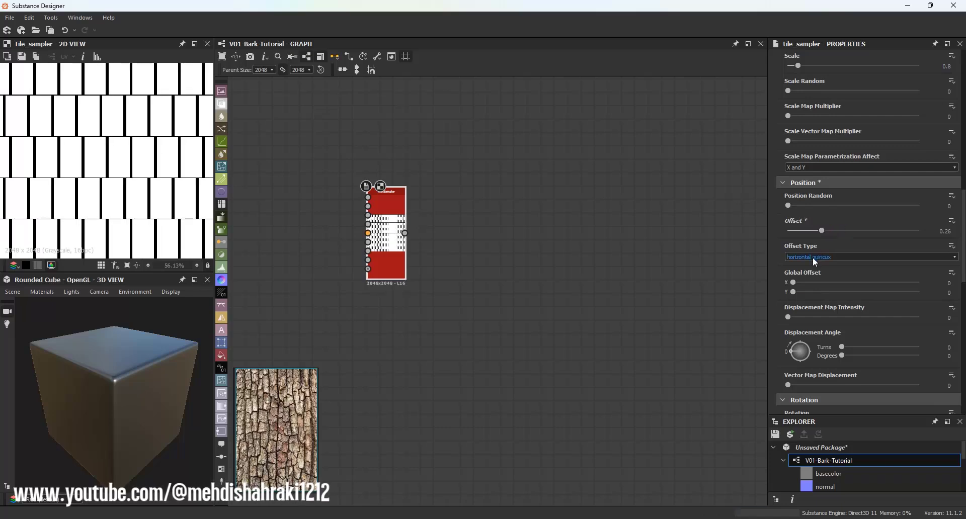
pyautogui.click(813, 258)
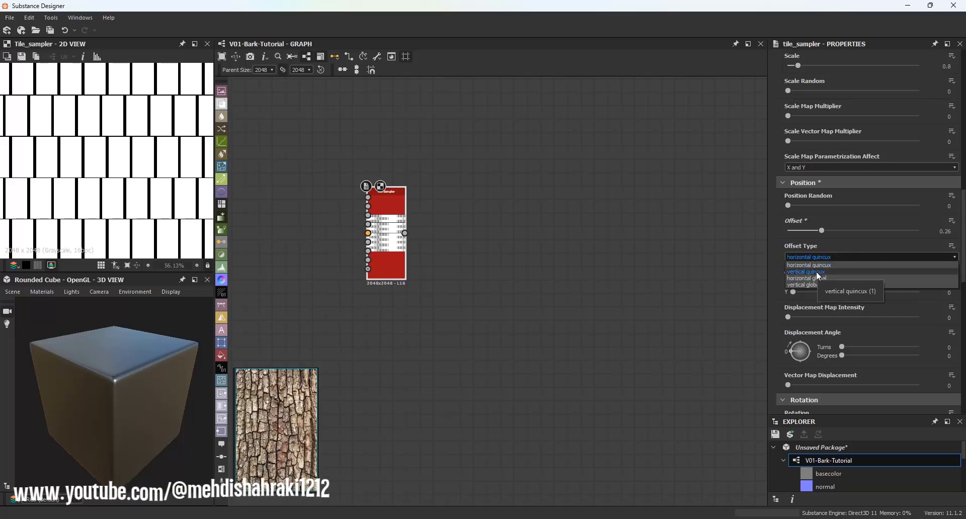
pyautogui.click(816, 271)
pyautogui.moveTo(822, 230); pyautogui.dragTo(865, 229)
pyautogui.scroll(-5, 125, 160)
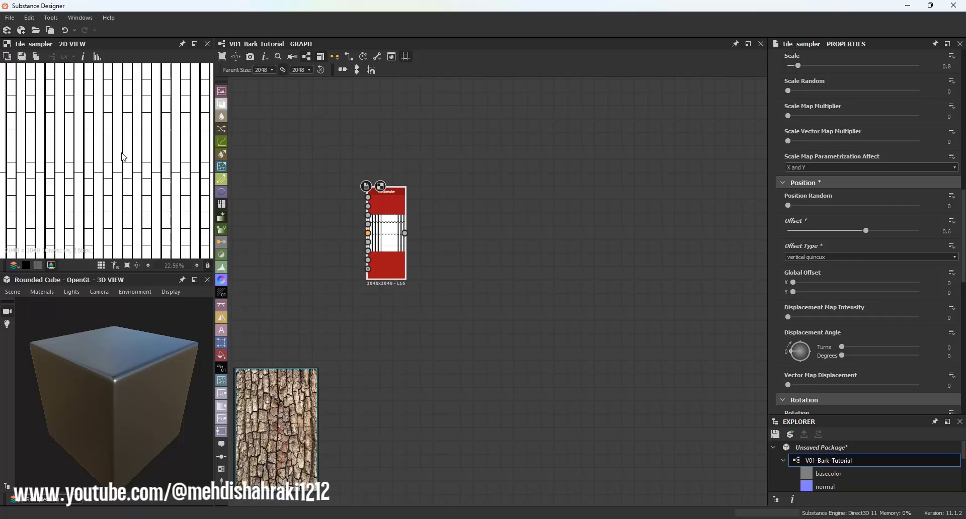
pyautogui.scroll(4, 124, 157)
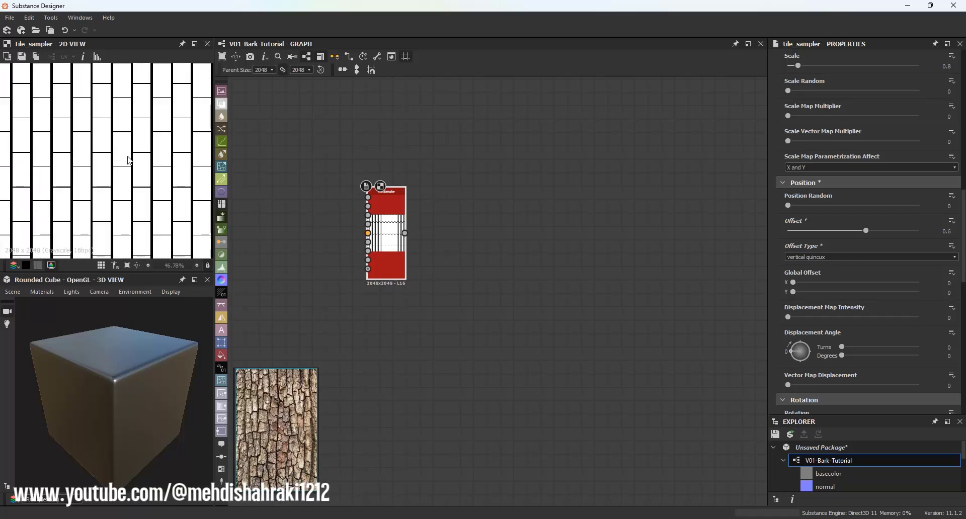
# Add a Grunge Map 003 node below the Tile Sampler and set its Contrast to 0.
pyautogui.scroll(1, 136, 156)
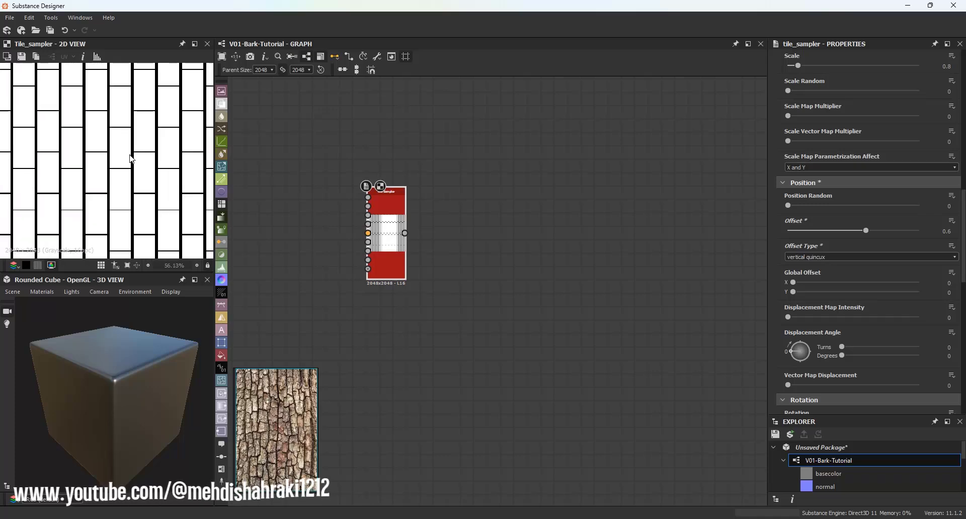
pyautogui.scroll(-2, 131, 159)
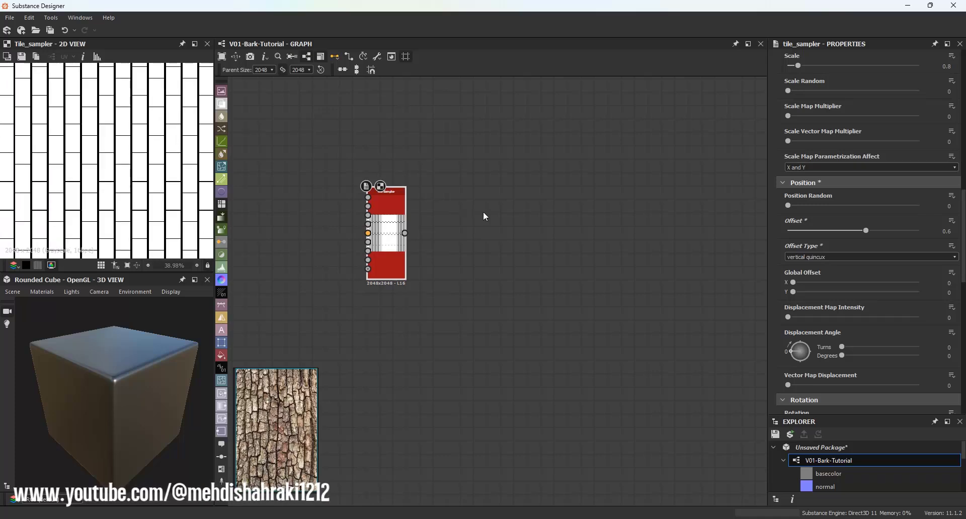
pyautogui.scroll(-1, 483, 216)
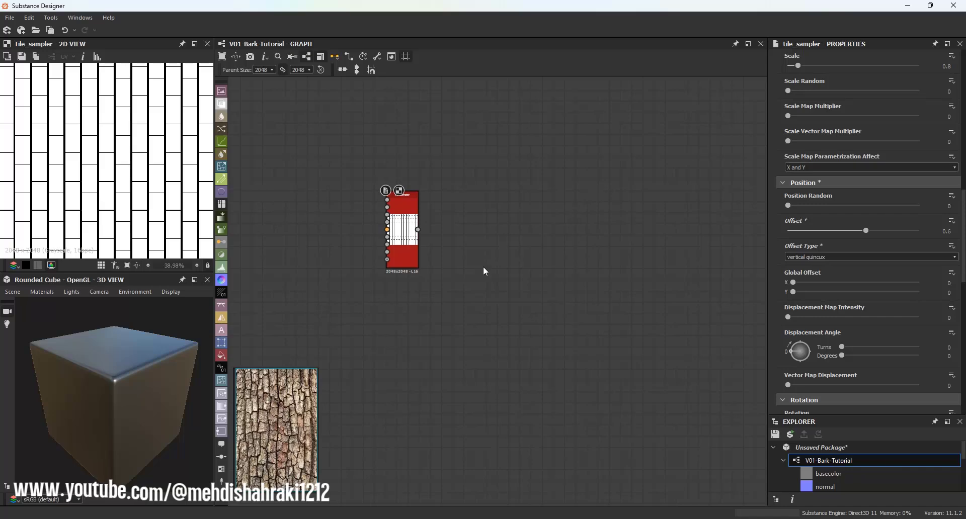
pyautogui.press('space')
pyautogui.write('gr')
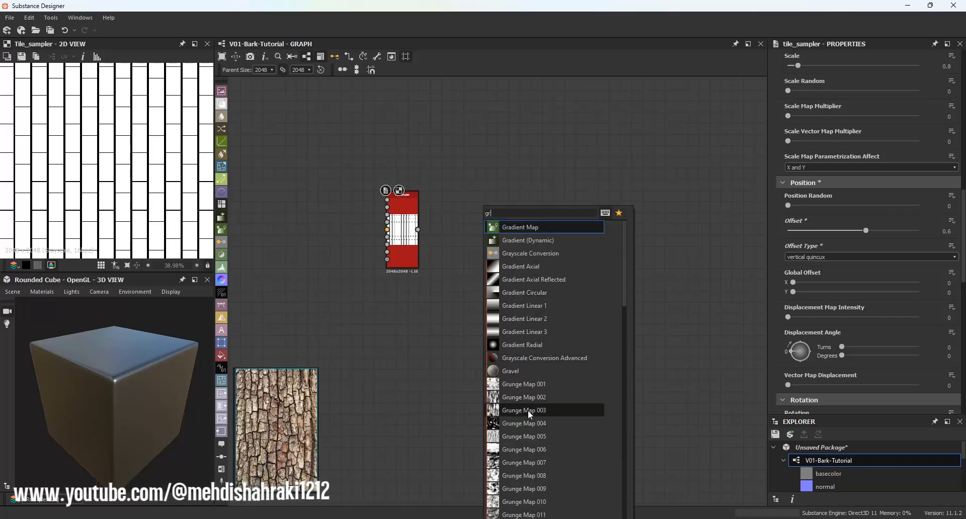
pyautogui.click(527, 410)
pyautogui.moveTo(483, 267); pyautogui.dragTo(495, 337)
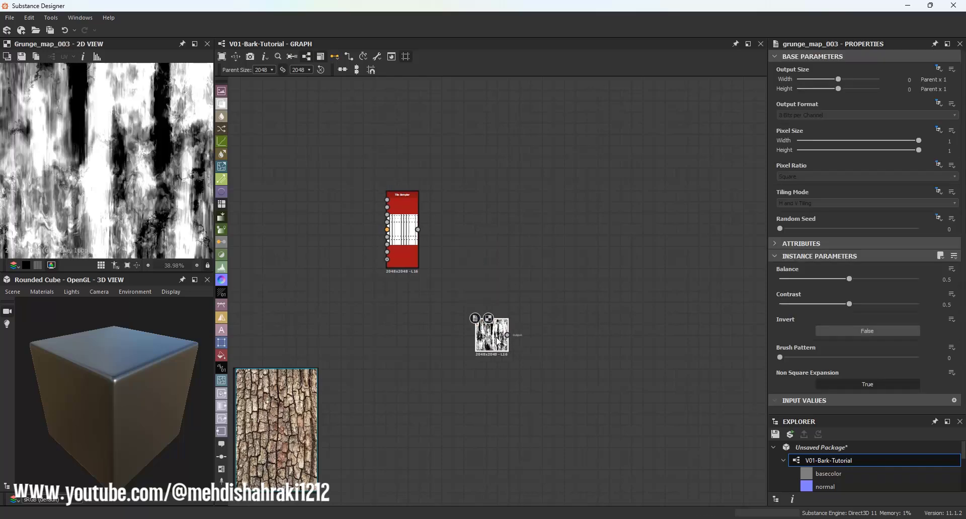
pyautogui.scroll(2, 511, 353)
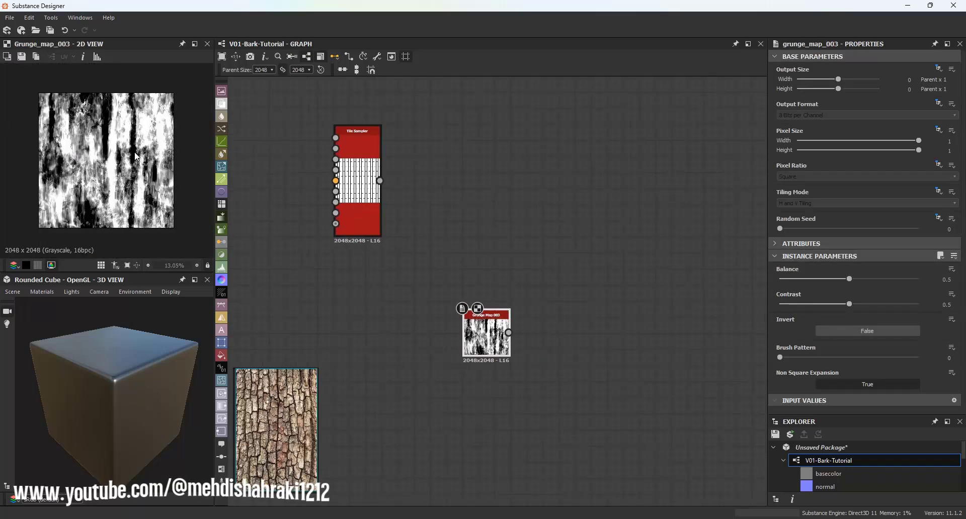
pyautogui.moveTo(849, 304); pyautogui.dragTo(780, 304)
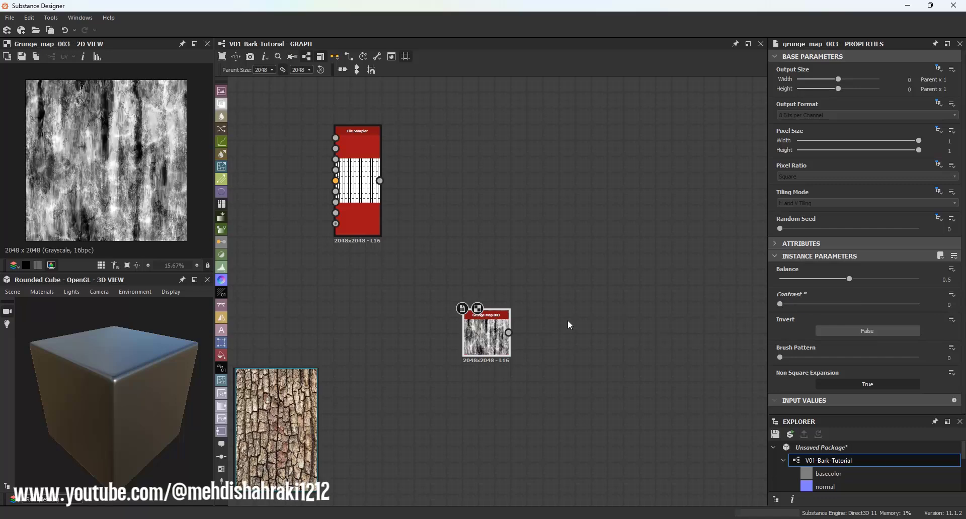
# Feed the Grunge Map 003 into a new Blur HQ Grayscale node with Intensity 4.1, placed close beside it.
pyautogui.moveTo(567, 320); pyautogui.dragTo(473, 285, button='middle')
pyautogui.scroll(1, 445, 288)
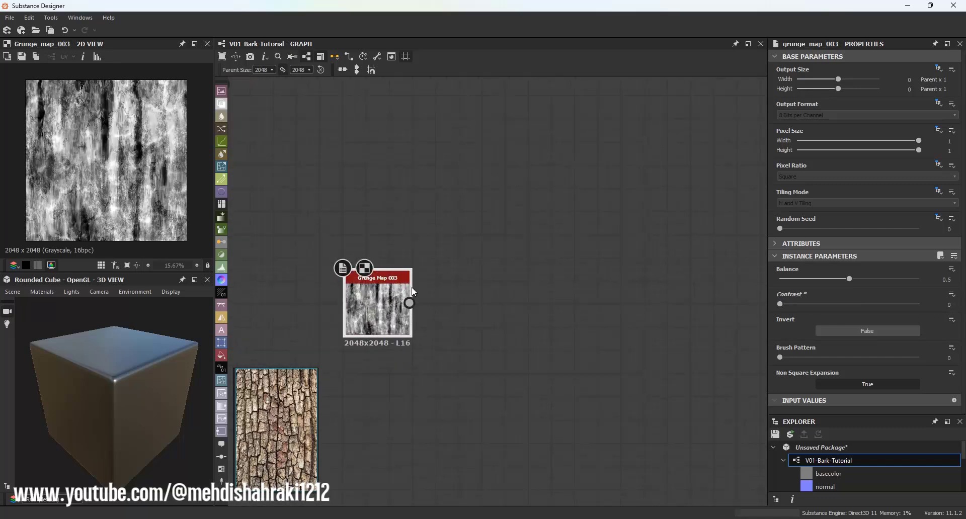
pyautogui.moveTo(410, 302); pyautogui.dragTo(523, 302)
pyautogui.write('hq')
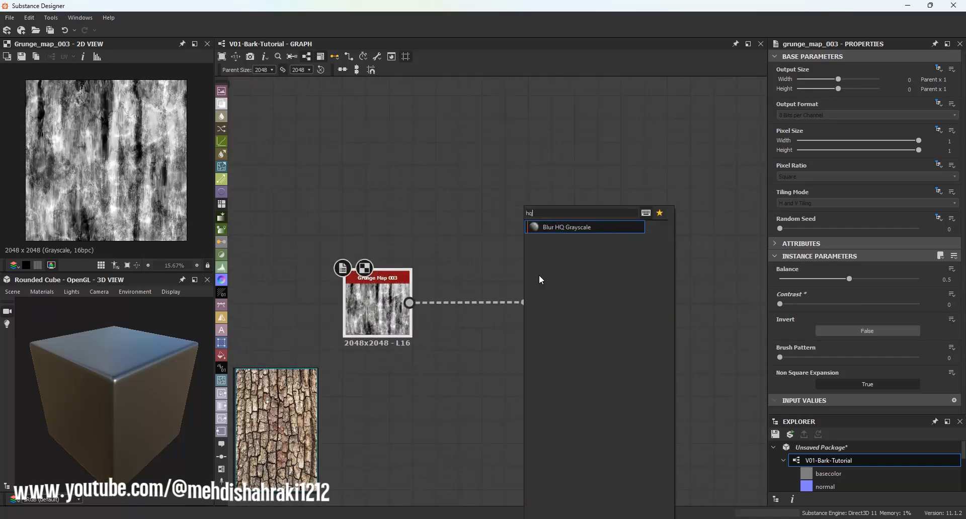
pyautogui.click(548, 229)
pyautogui.moveTo(790, 279); pyautogui.dragTo(815, 276)
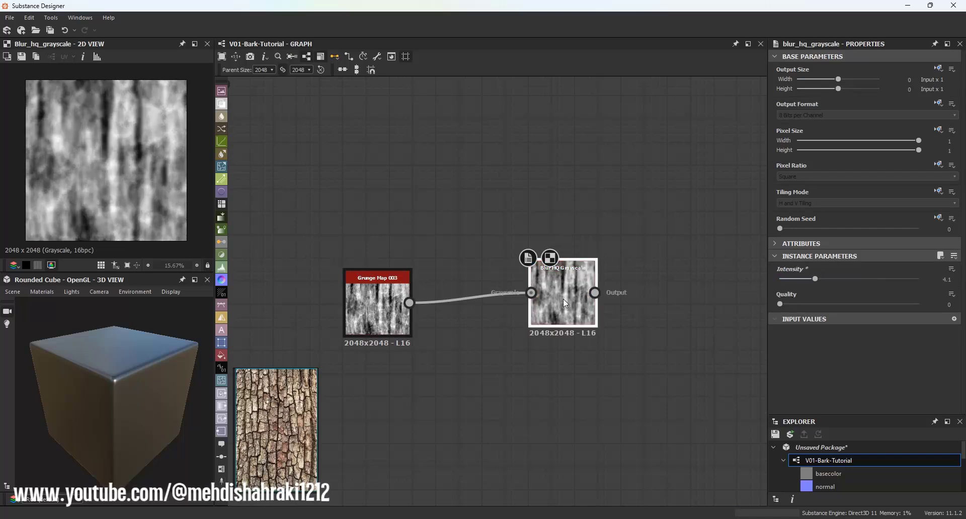
pyautogui.moveTo(563, 299); pyautogui.dragTo(499, 310)
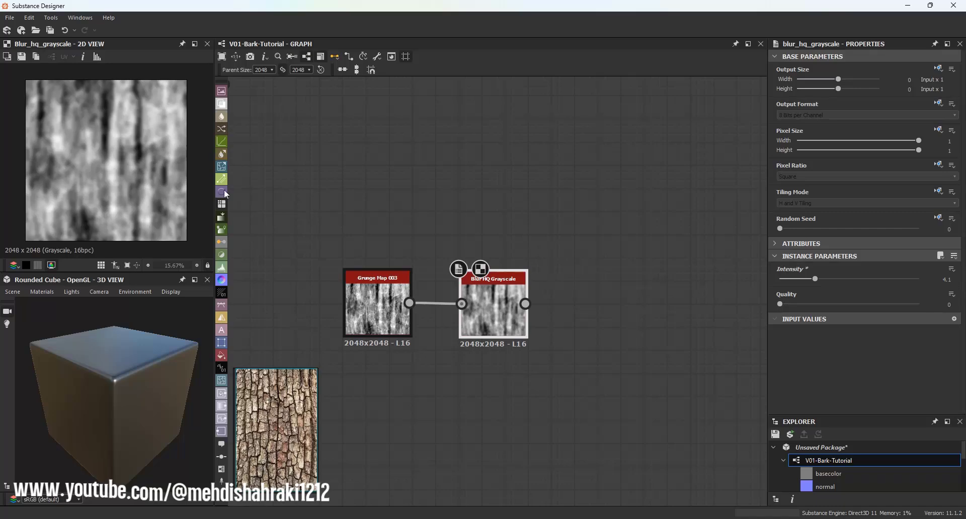
# Add a Directional Warp after the Tile Sampler and connect the blurred grunge map to its intensity input.
pyautogui.scroll(-3, 561, 284)
pyautogui.moveTo(562, 282); pyautogui.dragTo(457, 315, button='middle')
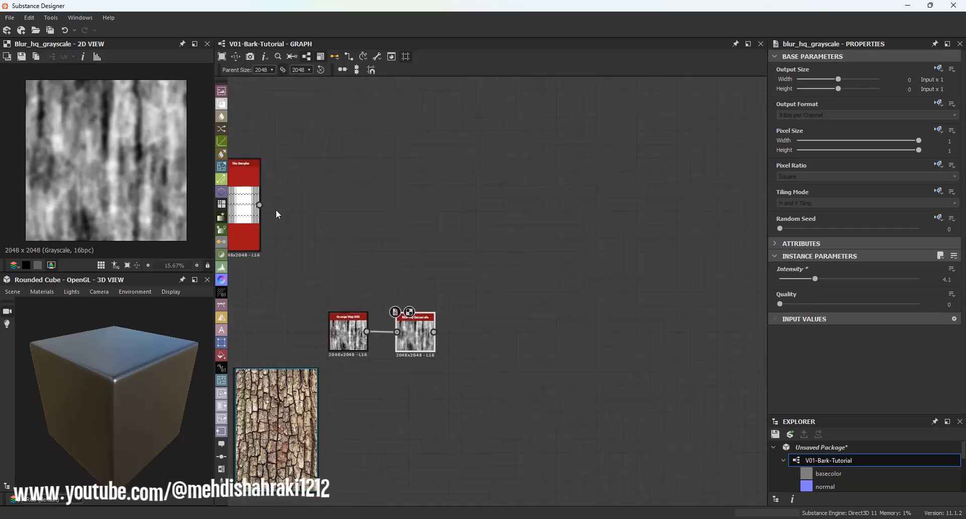
pyautogui.scroll(1, 275, 214)
pyautogui.moveTo(258, 204); pyautogui.dragTo(569, 205)
pyautogui.write('dire')
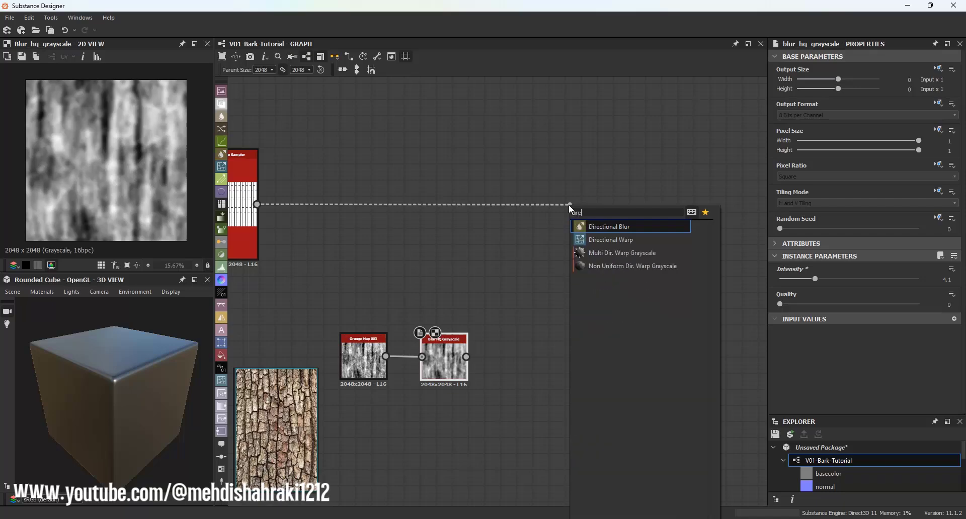
pyautogui.press('Down')
pyautogui.press('Return')
pyautogui.moveTo(566, 209); pyautogui.dragTo(501, 273)
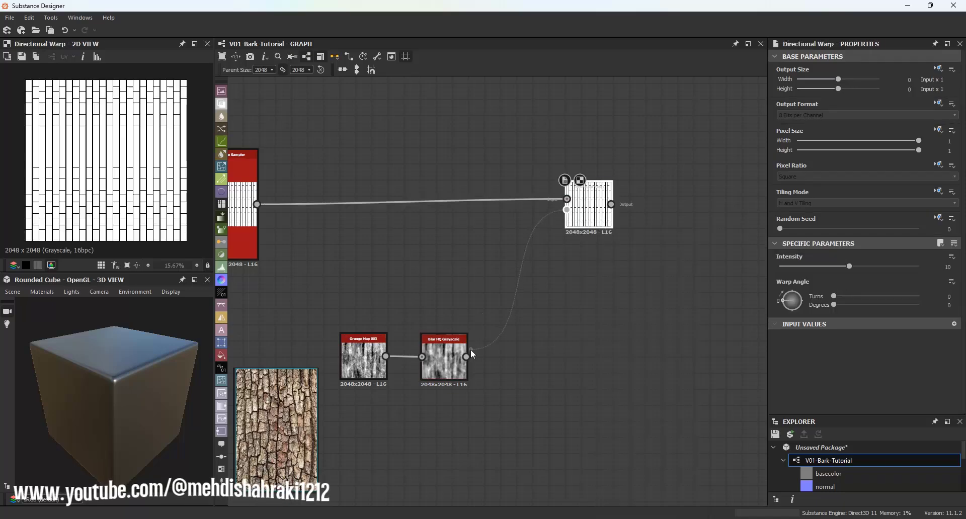
pyautogui.moveTo(470, 349); pyautogui.dragTo(466, 356)
pyautogui.scroll(1, 90, 140)
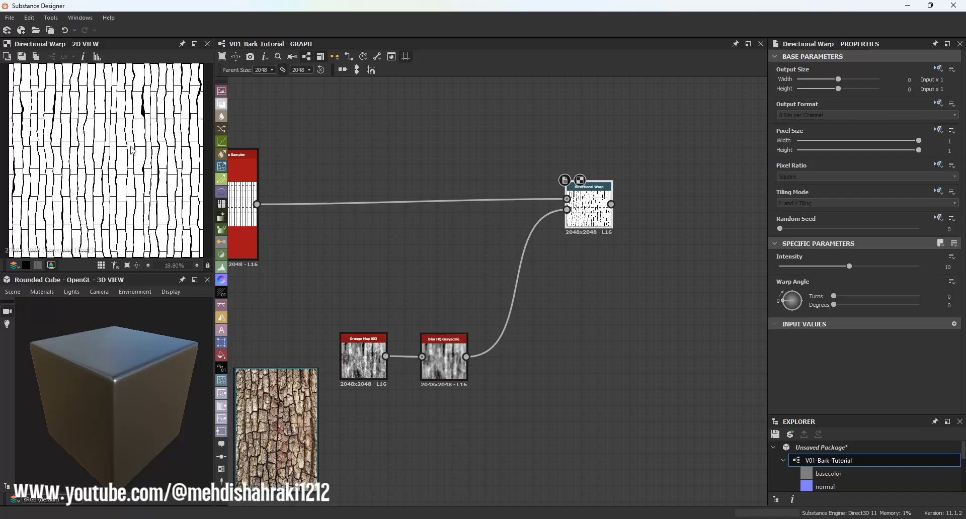
pyautogui.moveTo(591, 210); pyautogui.dragTo(602, 214)
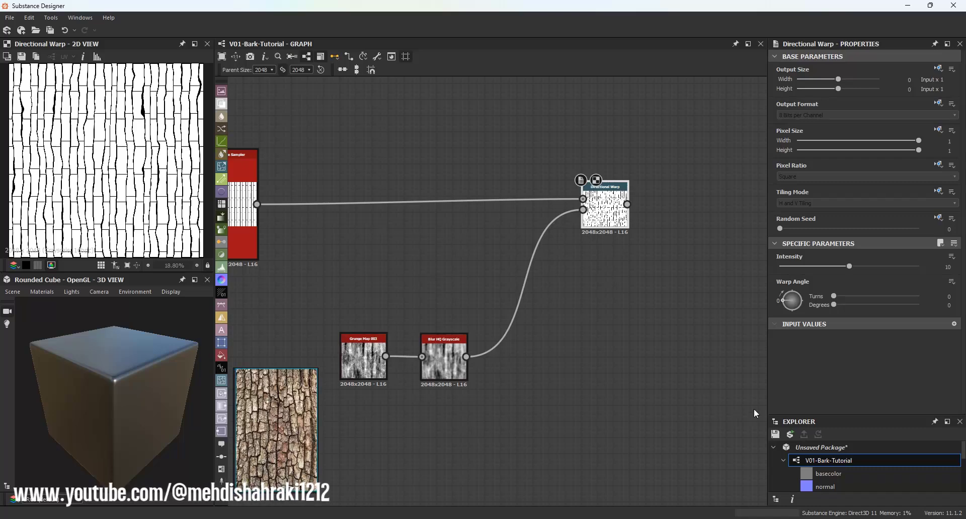
# Save the package as V01-Bark-Tutorial in the Vol01-Bark folder and move the Tile Sampler slightly farther from the Directional Warp.
pyautogui.click(775, 434)
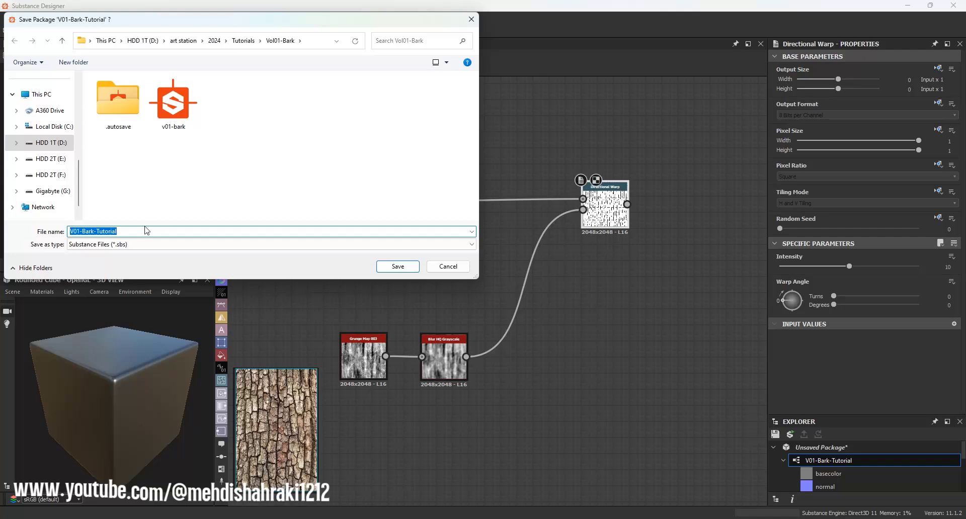
pyautogui.click(397, 266)
pyautogui.moveTo(635, 292); pyautogui.dragTo(543, 291, button='middle')
pyautogui.scroll(-2, 523, 294)
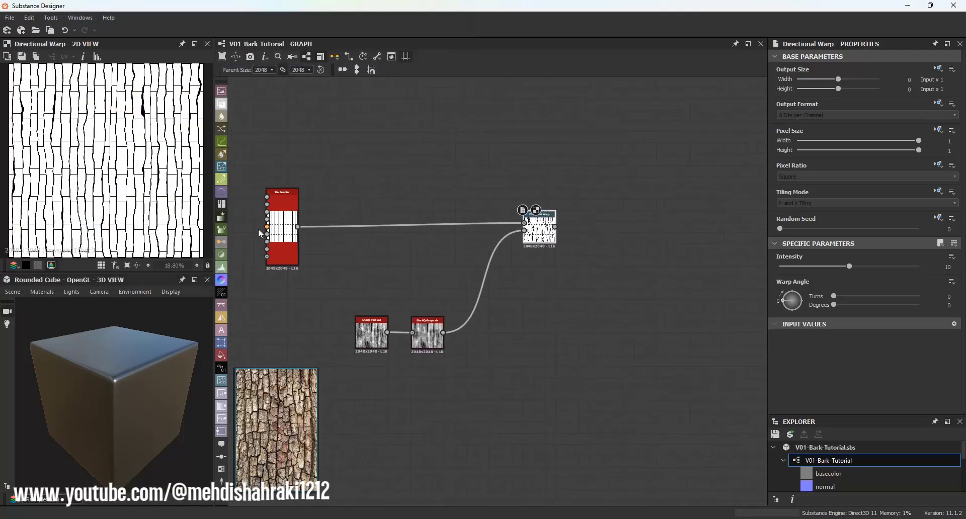
pyautogui.moveTo(274, 232); pyautogui.dragTo(262, 225)
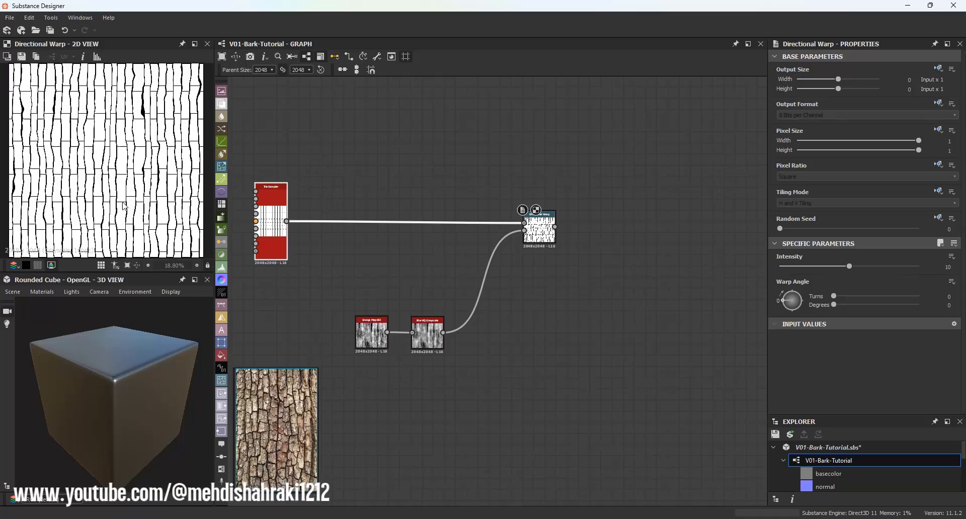
# Add a Transformation 2D node after the Blur HQ Grayscale, rotate it by 90 degrees and align it with the blur node.
pyautogui.scroll(3, 124, 205)
pyautogui.scroll(2, 124, 186)
pyautogui.moveTo(535, 242); pyautogui.dragTo(468, 198, button='middle')
pyautogui.scroll(1, 399, 239)
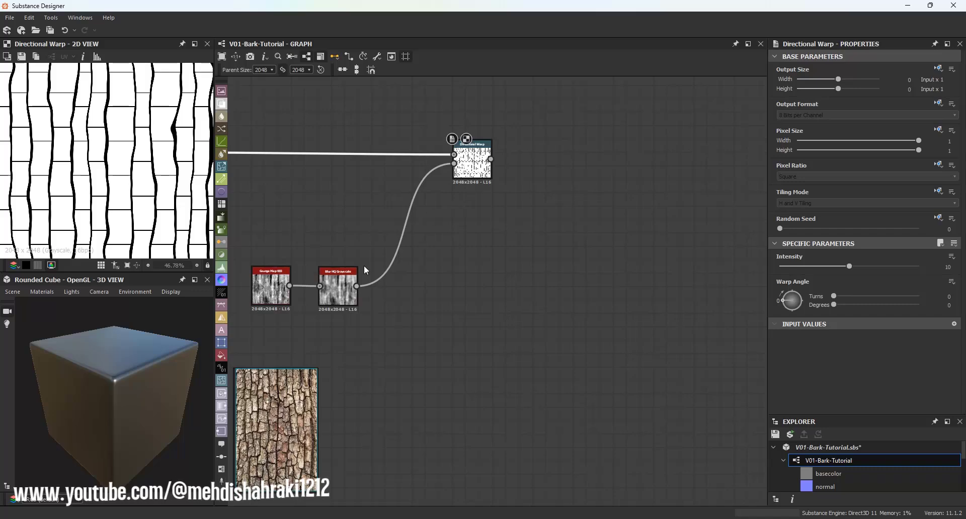
pyautogui.moveTo(481, 285); pyautogui.dragTo(481, 285)
pyautogui.write('tr')
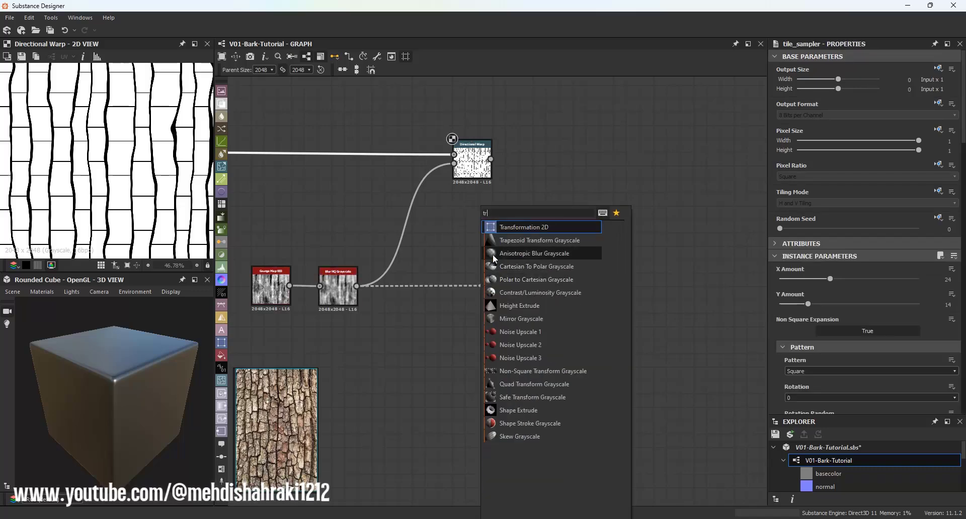
pyautogui.click(506, 226)
pyautogui.click(845, 289)
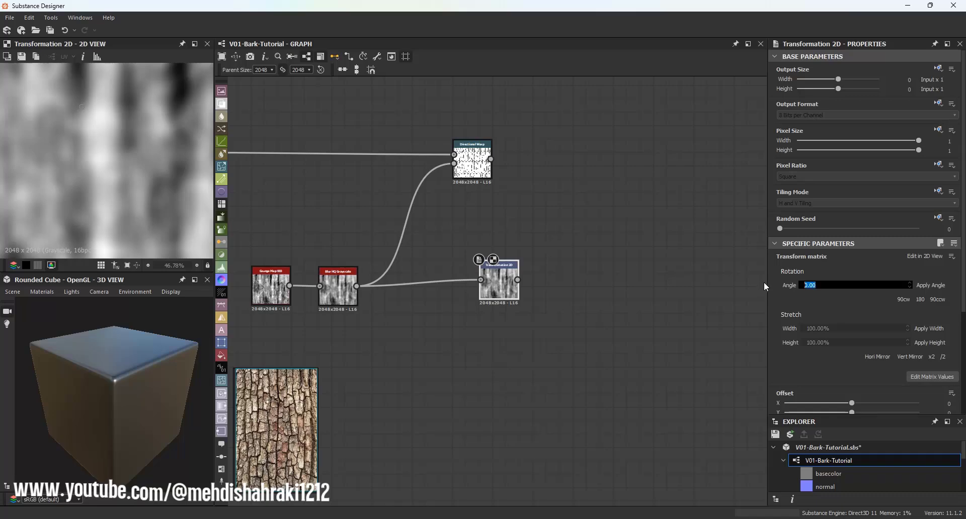
pyautogui.write('90')
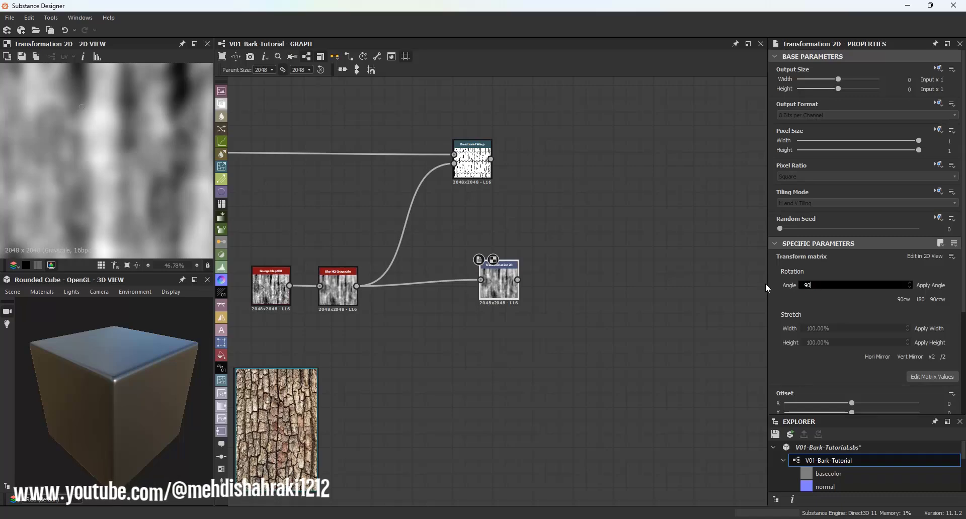
pyautogui.press('Return')
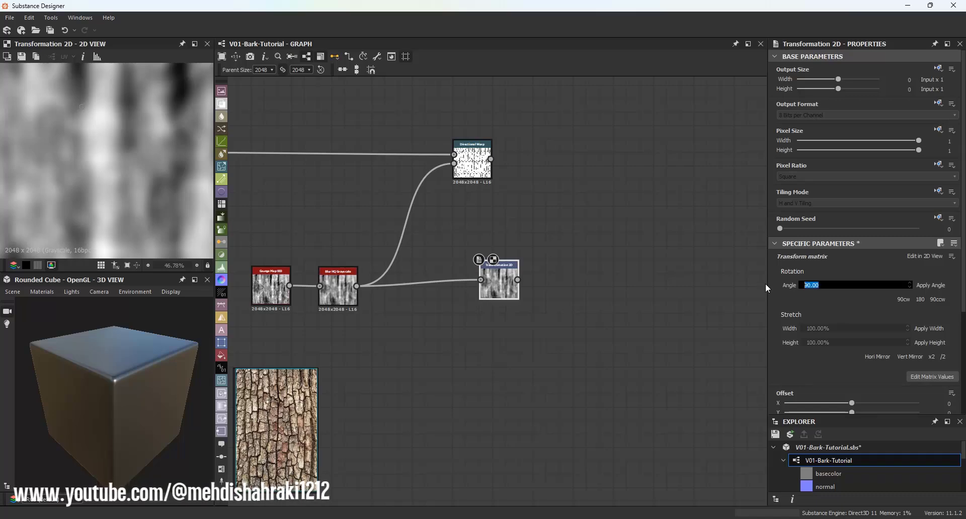
pyautogui.moveTo(499, 275); pyautogui.dragTo(512, 288)
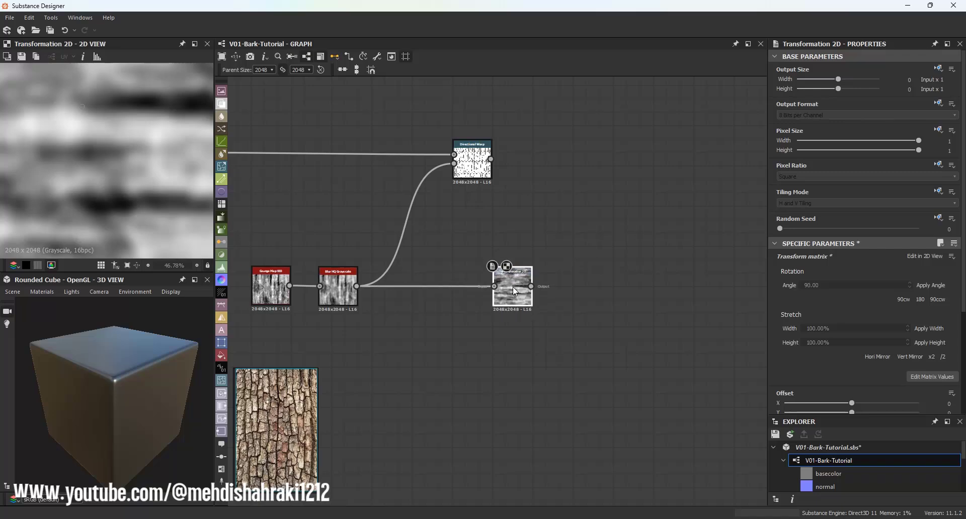
# Chain a second Directional Warp after the first and connect the Transformation 2D output to its intensity input.
pyautogui.moveTo(512, 287); pyautogui.dragTo(390, 249, button='middle')
pyautogui.moveTo(336, 181); pyautogui.dragTo(476, 182)
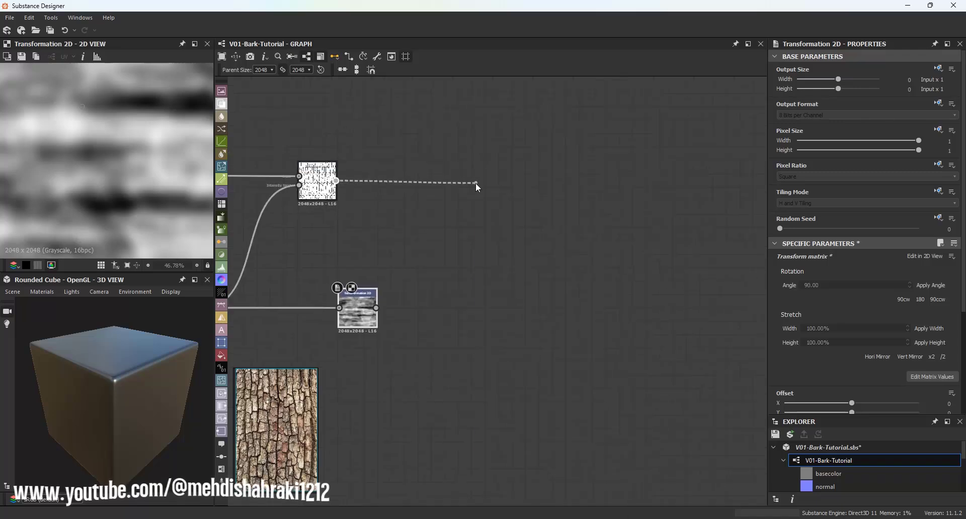
pyautogui.write('dire')
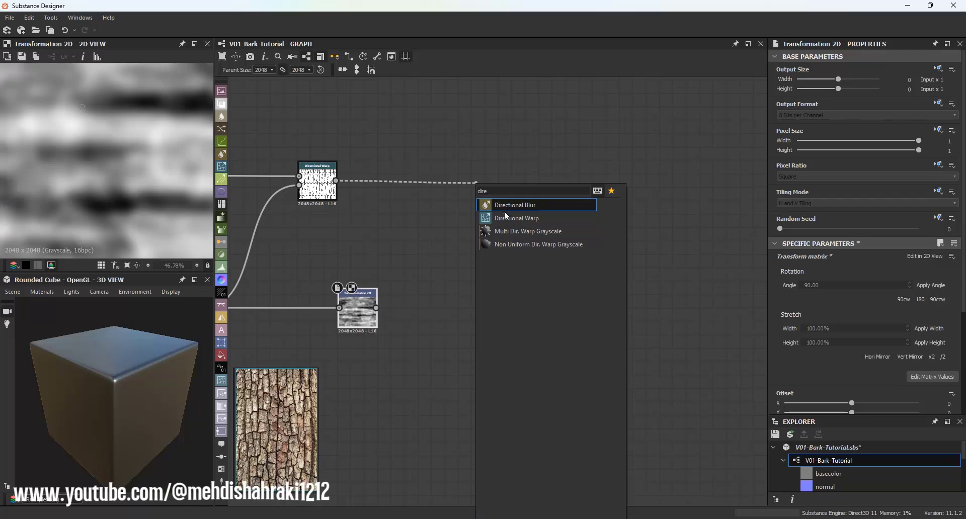
pyautogui.click(506, 218)
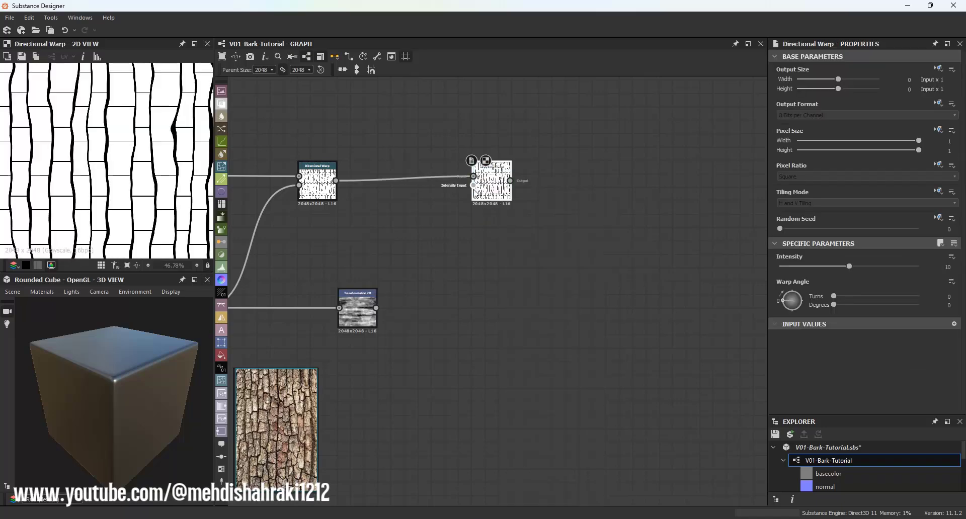
pyautogui.moveTo(376, 308); pyautogui.dragTo(473, 185)
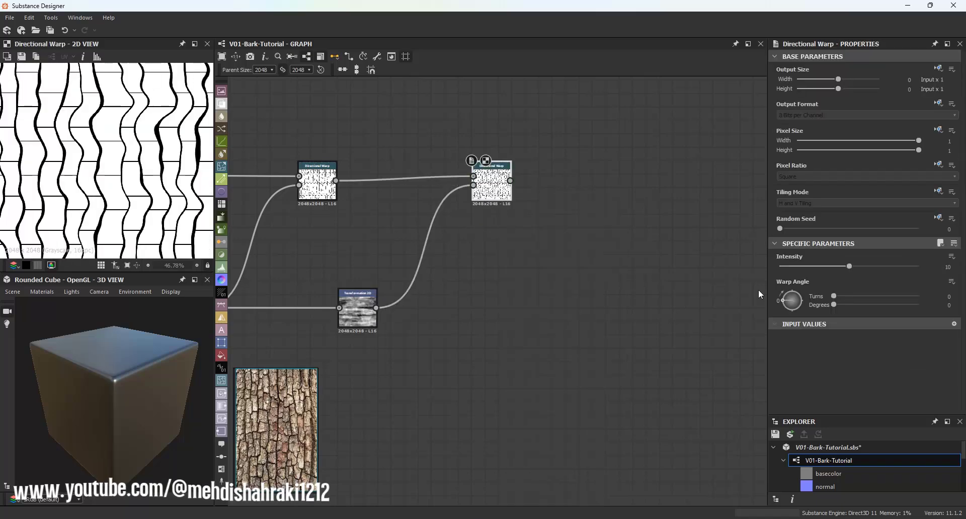
# Set the second Directional Warp's Warp Angle to 90 degrees and its Intensity to 12.56.
pyautogui.moveTo(791, 301); pyautogui.dragTo(795, 288)
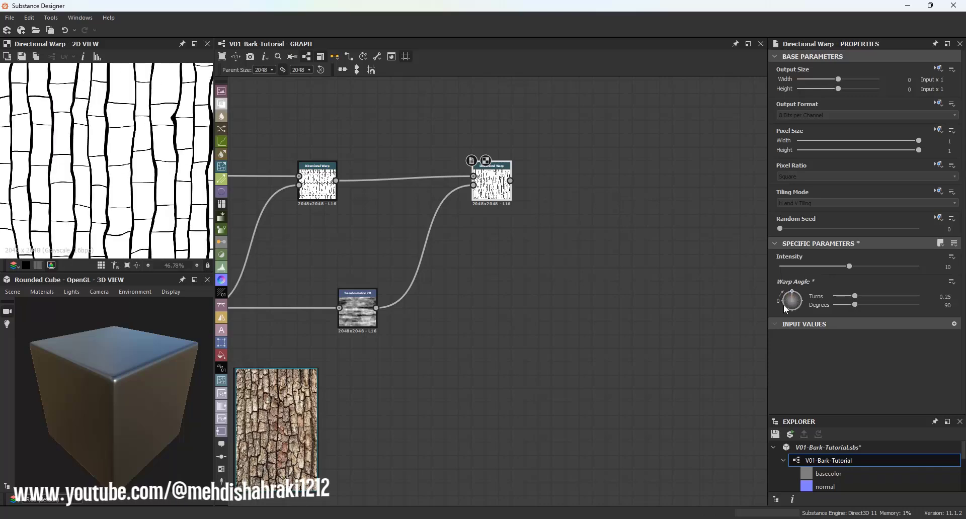
pyautogui.scroll(-3, 117, 151)
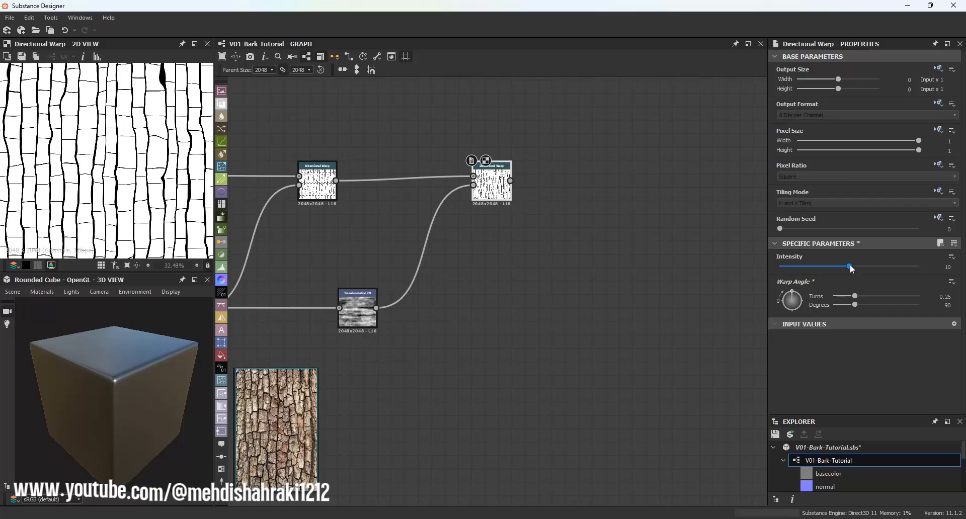
pyautogui.moveTo(850, 264)
pyautogui.mouseDown()
pyautogui.moveTo(924, 264)
pyautogui.moveTo(858, 266)
pyautogui.mouseUp()
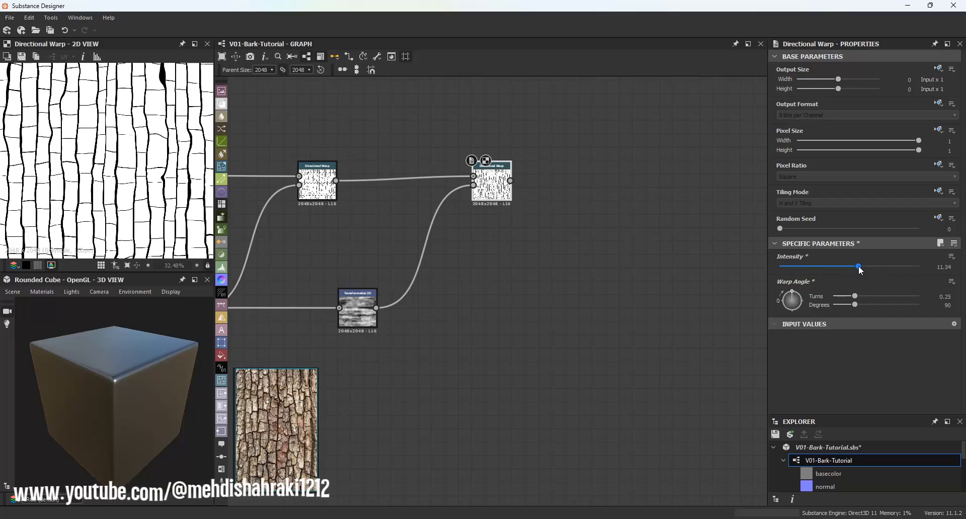
# Replace the second Directional Warp's intensity input with the Blur HQ Grayscale output, bypassing the Transformation 2D, and select that warp.
pyautogui.click(354, 304)
pyautogui.moveTo(583, 324); pyautogui.dragTo(738, 285, button='middle')
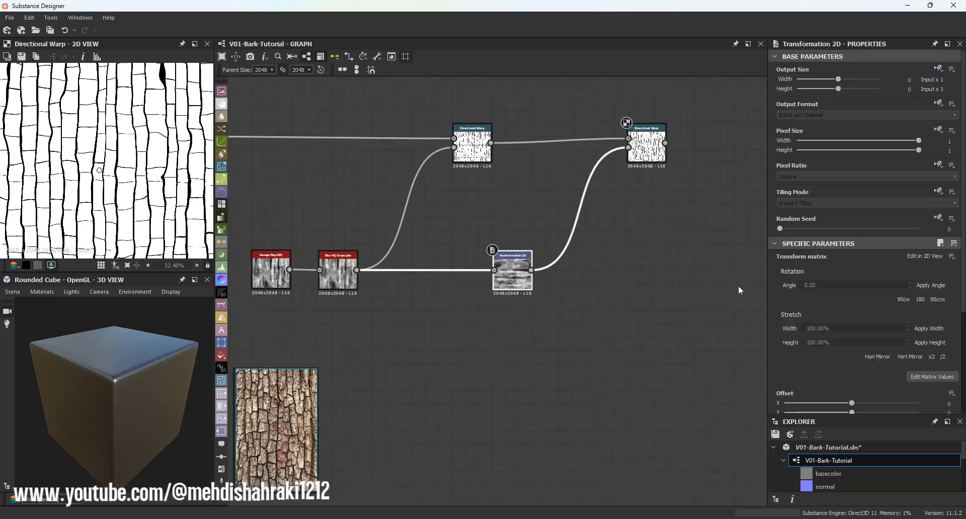
pyautogui.moveTo(356, 269); pyautogui.dragTo(628, 147)
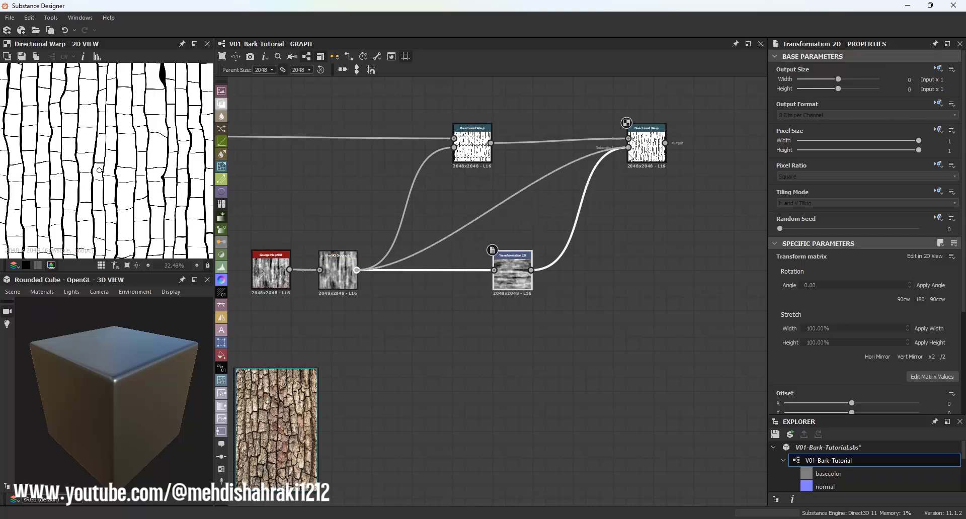
pyautogui.scroll(-2, 132, 157)
pyautogui.click(646, 143)
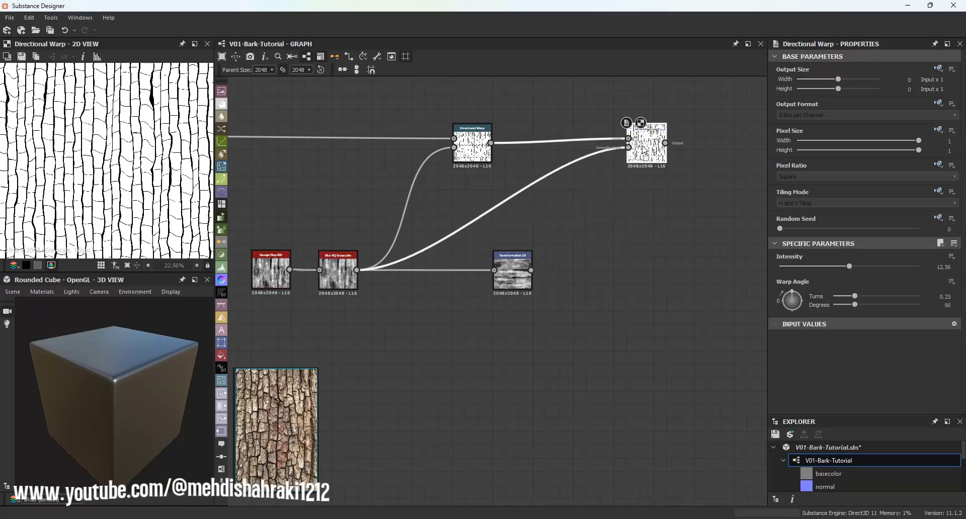
# Duplicate the Blur HQ Grayscale node, keep it fed by Grunge Map 003, place the copy beneath the original and set its Intensity to 1.16.
pyautogui.moveTo(848, 266)
pyautogui.mouseDown()
pyautogui.moveTo(915, 267)
pyautogui.moveTo(864, 266)
pyautogui.mouseUp()
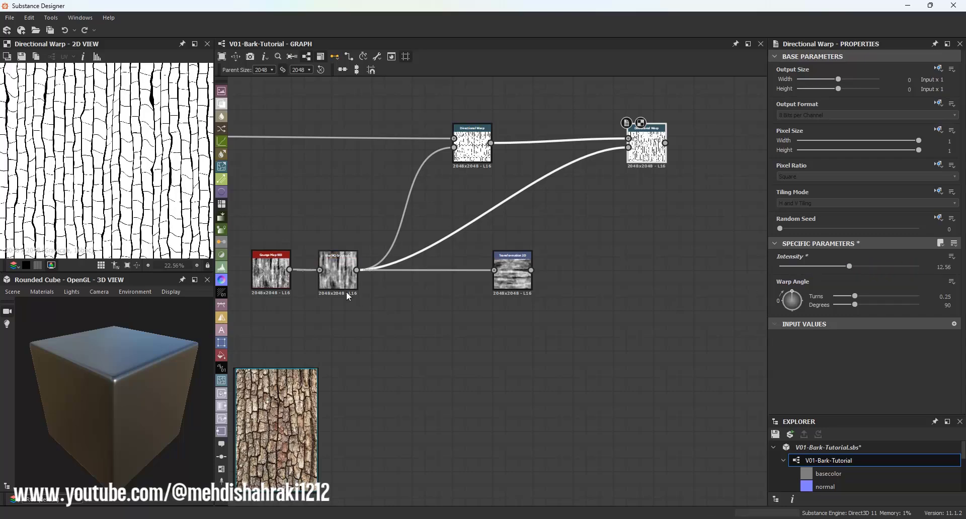
pyautogui.click(274, 271)
pyautogui.moveTo(295, 298); pyautogui.dragTo(366, 271, button='middle')
pyautogui.scroll(1, 365, 272)
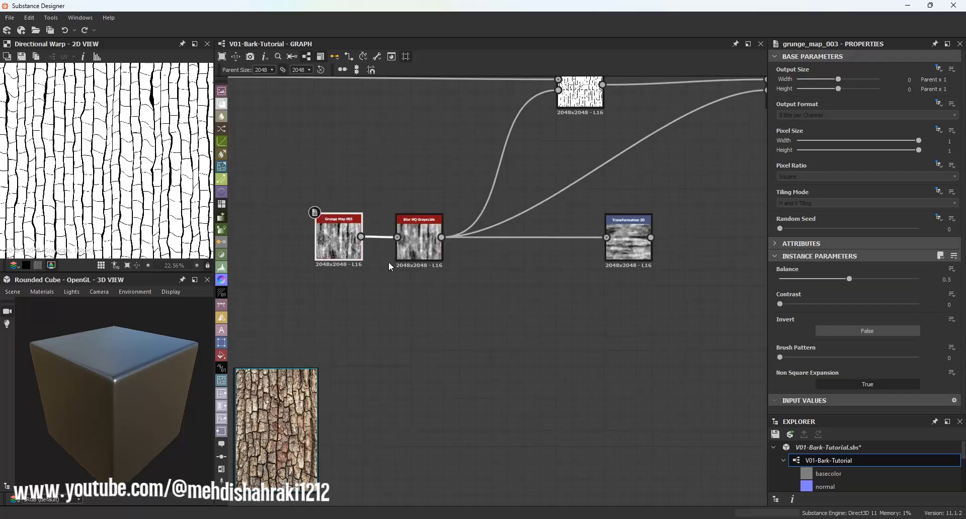
pyautogui.click(418, 253)
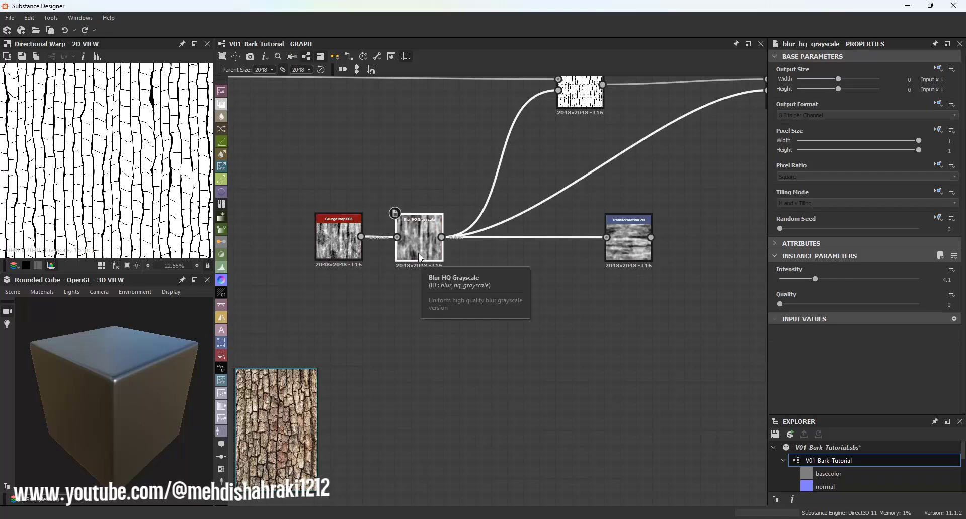
pyautogui.hotkey('ctrl', 'd')
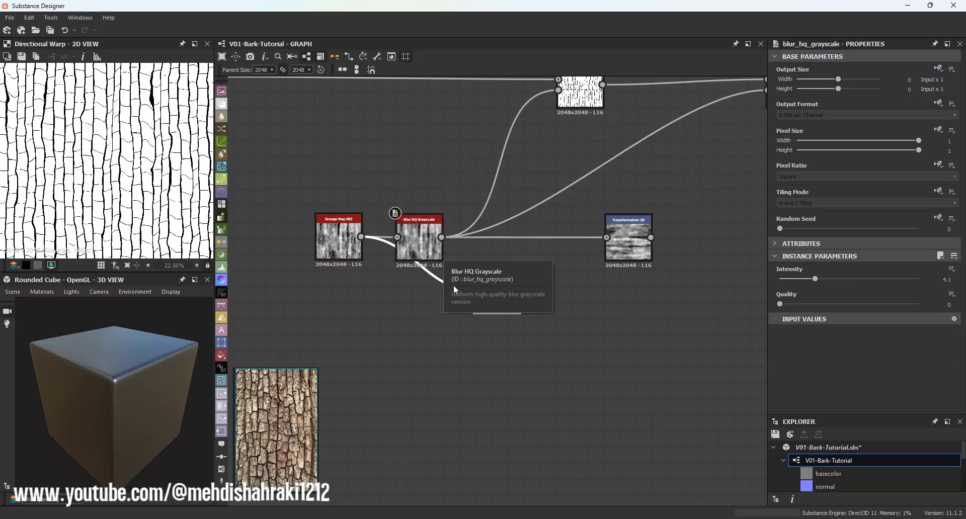
pyautogui.moveTo(491, 299); pyautogui.dragTo(419, 301)
pyautogui.doubleClick(420, 304)
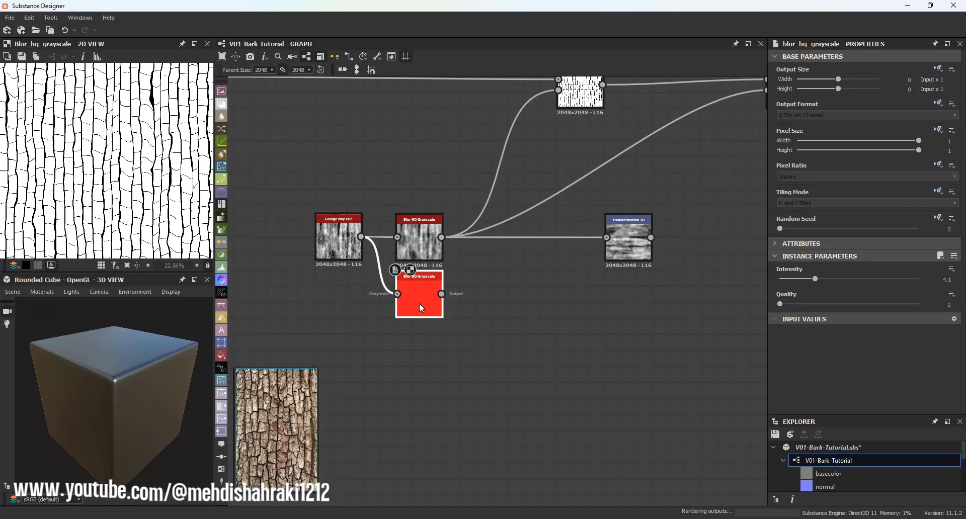
pyautogui.moveTo(815, 279); pyautogui.dragTo(789, 279)
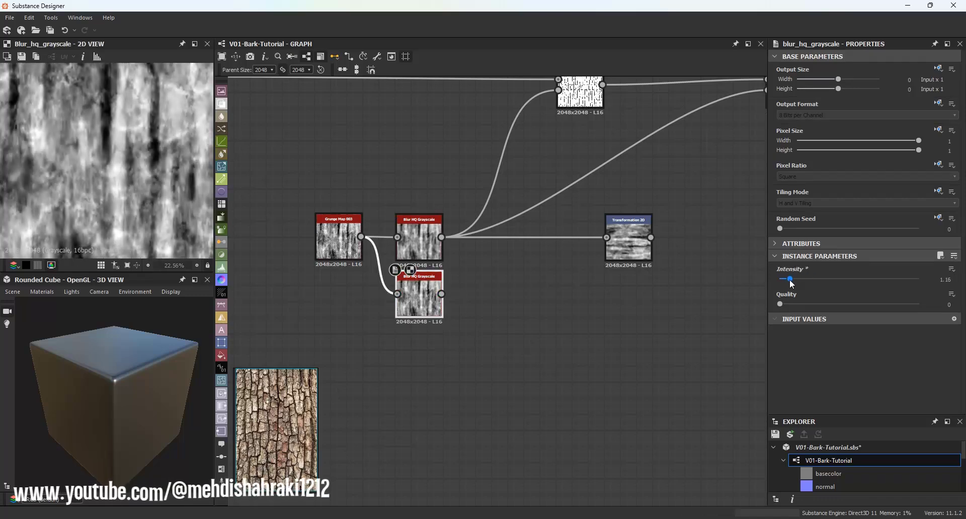
# Connect the duplicated blur to the second Directional Warp's intensity input and set that warp's Intensity to 16.5.
pyautogui.moveTo(538, 297); pyautogui.dragTo(478, 331, button='middle')
pyautogui.moveTo(382, 328); pyautogui.dragTo(707, 124)
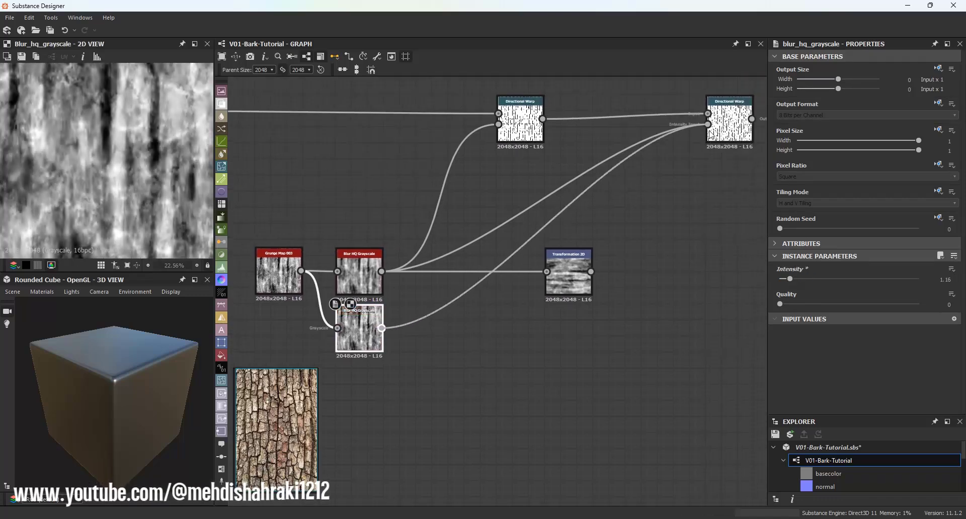
pyautogui.doubleClick(710, 136)
pyautogui.scroll(3, 111, 169)
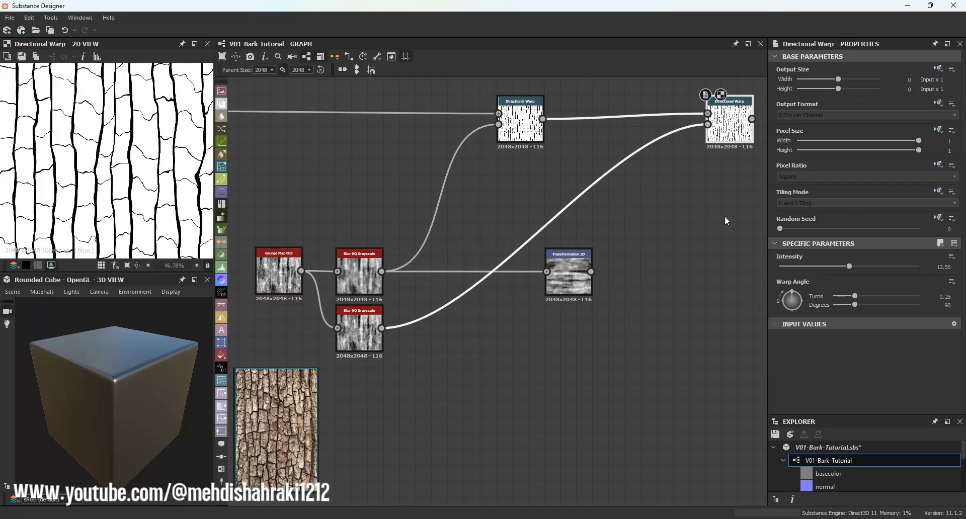
pyautogui.moveTo(846, 264); pyautogui.dragTo(871, 267)
pyautogui.scroll(-3, 125, 178)
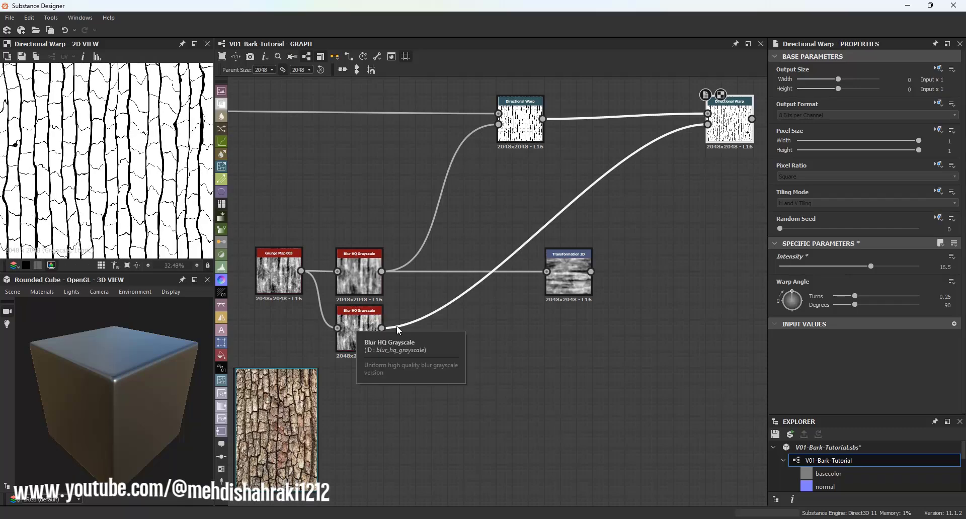
# Insert a Transformation 2D node between the duplicated blur and the second Directional Warp, and squeeze its image horizontally.
pyautogui.moveTo(416, 297); pyautogui.dragTo(445, 331)
pyautogui.press('space')
pyautogui.write('tr')
pyautogui.click(469, 228)
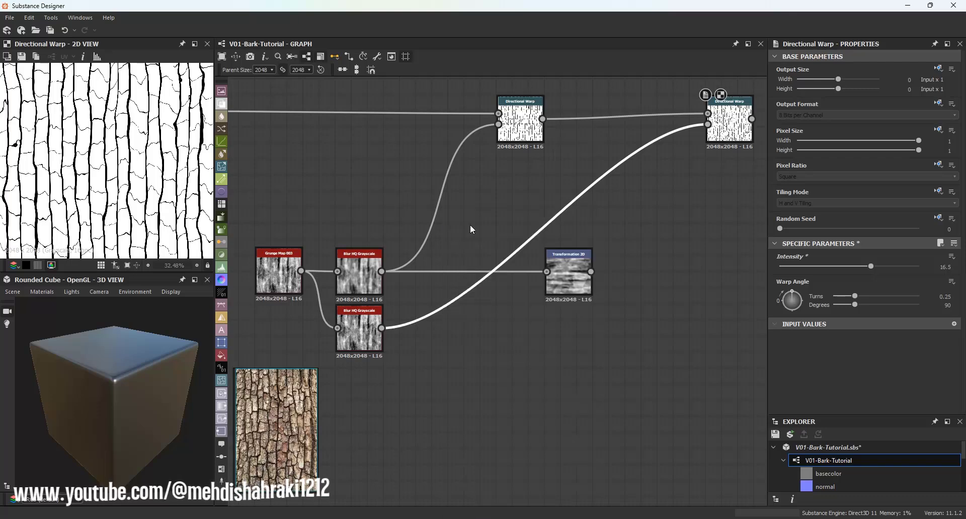
pyautogui.moveTo(529, 244); pyautogui.dragTo(433, 350)
pyautogui.scroll(-8, 168, 182)
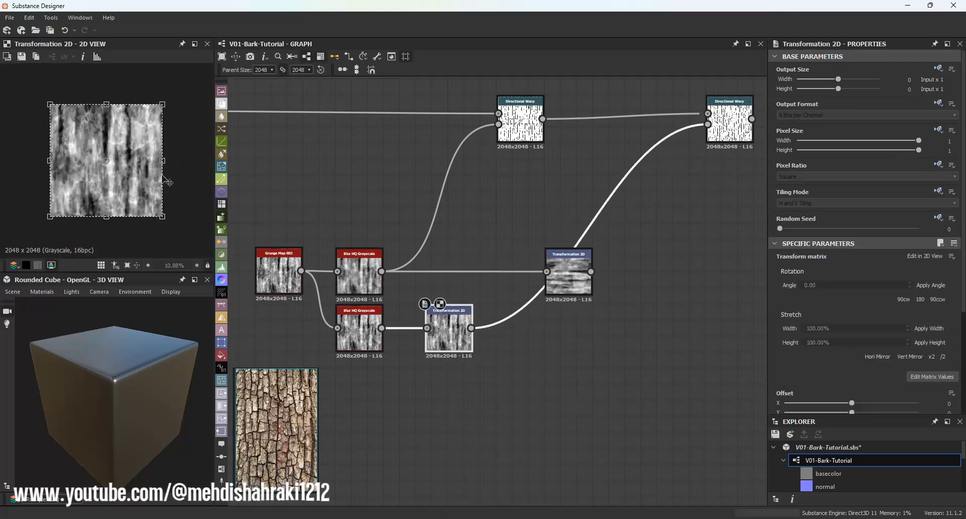
pyautogui.moveTo(164, 161); pyautogui.dragTo(141, 162)
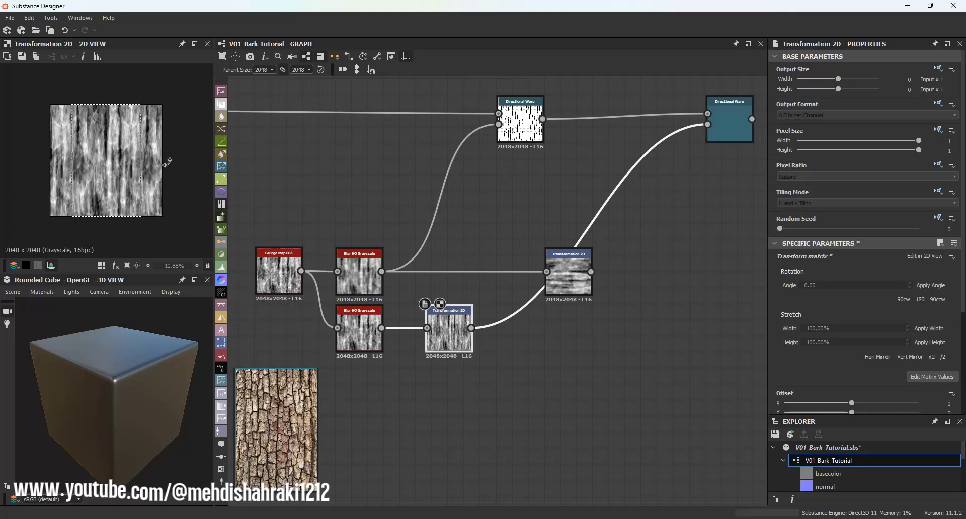
# Set the second Directional Warp's Intensity to 12.63 and check the warped cracks in the 2D view.
pyautogui.doubleClick(717, 134)
pyautogui.scroll(9, 124, 166)
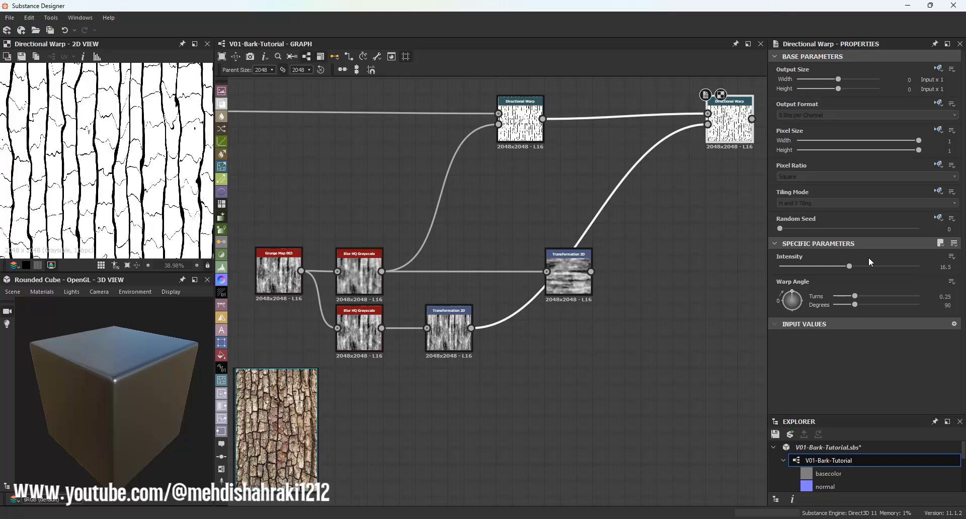
pyautogui.moveTo(853, 266); pyautogui.dragTo(835, 270)
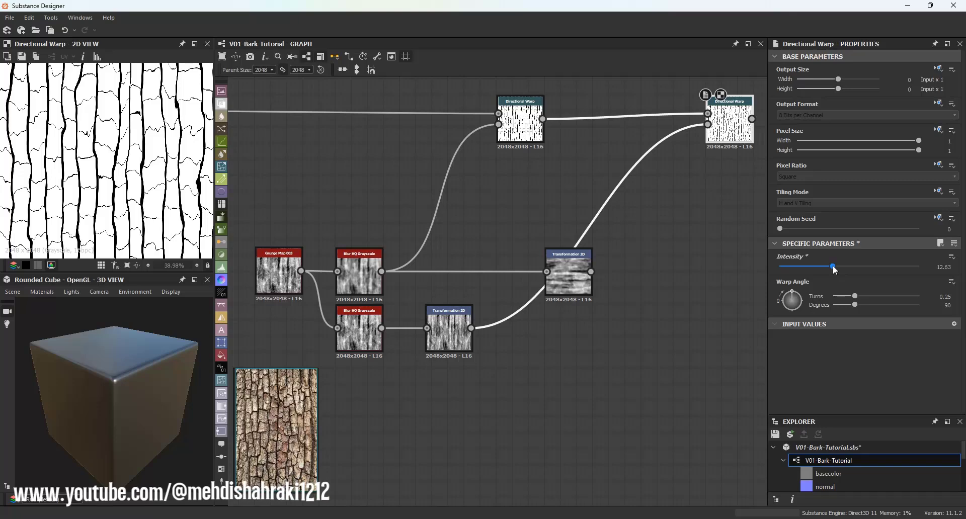
pyautogui.moveTo(125, 138); pyautogui.dragTo(202, 121, button='middle')
pyautogui.scroll(3, 94, 171)
pyautogui.scroll(-5, 95, 169)
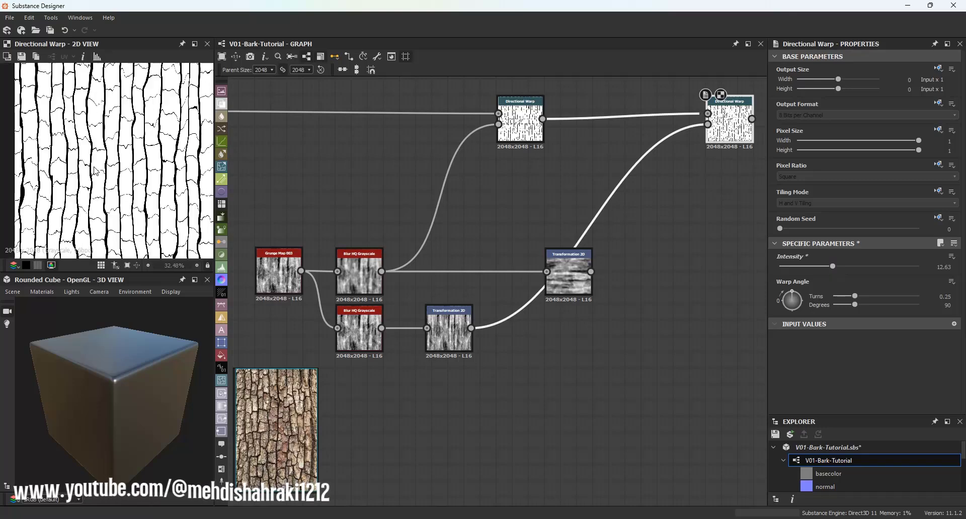
pyautogui.scroll(5, 141, 179)
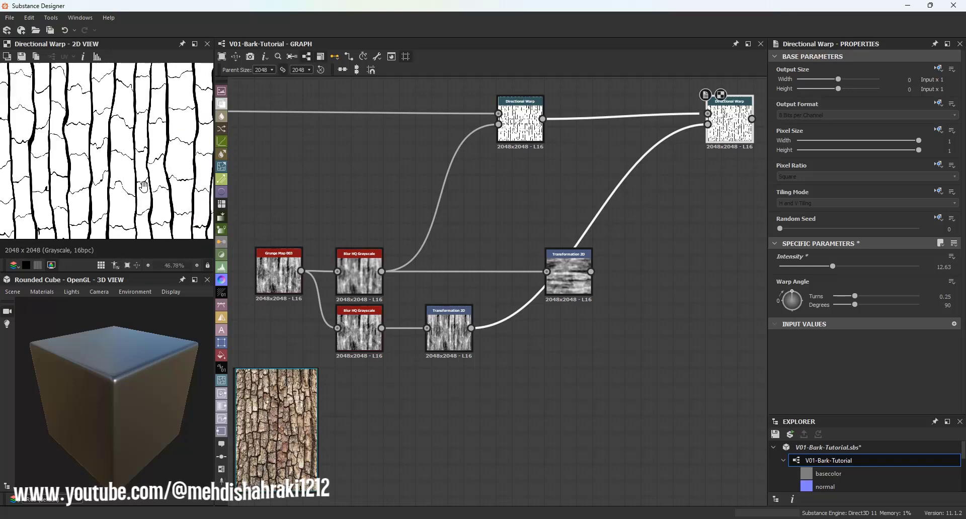
pyautogui.moveTo(142, 185); pyautogui.dragTo(145, 236, button='middle')
pyautogui.moveTo(145, 167); pyautogui.dragTo(146, 200, button='middle')
pyautogui.scroll(-1, 145, 200)
# Set the Tile Sampler's Size to X 1.16 and Y 1.21 while previewing the second Directional Warp's result.
pyautogui.moveTo(400, 186); pyautogui.dragTo(688, 235, button='middle')
pyautogui.click(417, 166)
pyautogui.scroll(-3, 876, 251)
pyautogui.scroll(-3, 877, 249)
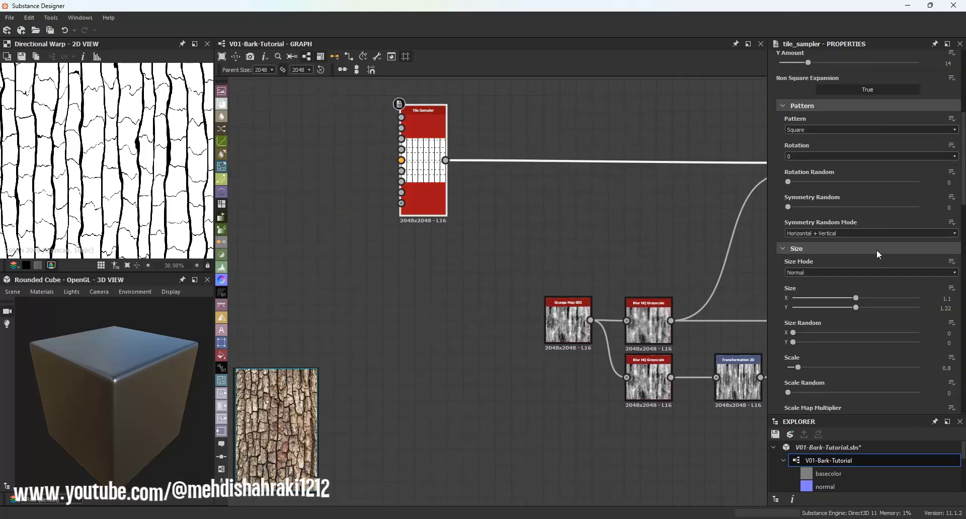
pyautogui.moveTo(856, 308); pyautogui.dragTo(854, 309)
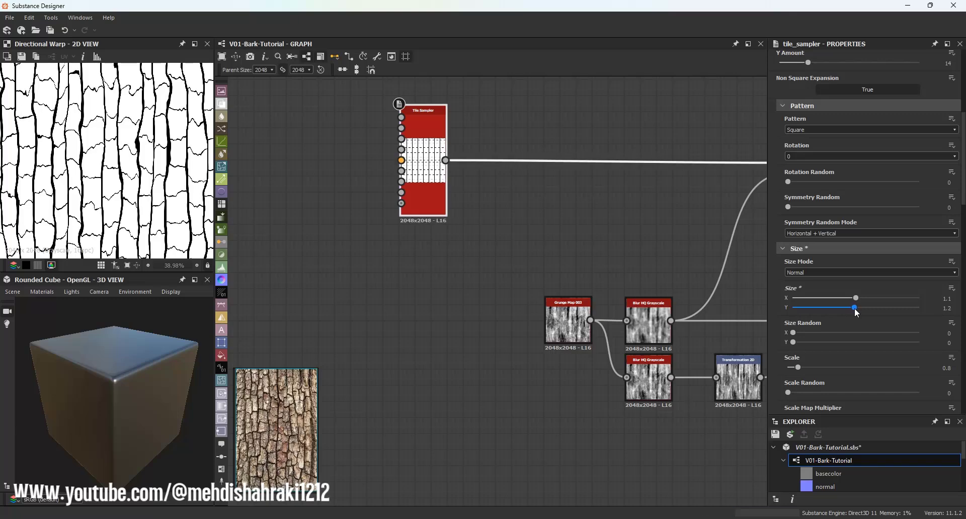
pyautogui.moveTo(855, 308)
pyautogui.mouseDown()
pyautogui.moveTo(853, 294)
pyautogui.moveTo(864, 302)
pyautogui.mouseUp()
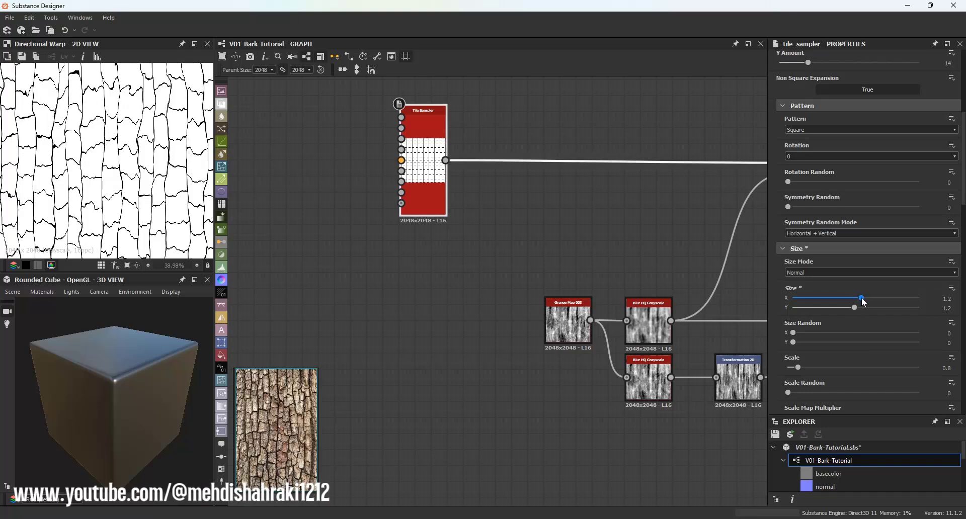
pyautogui.scroll(4, 121, 143)
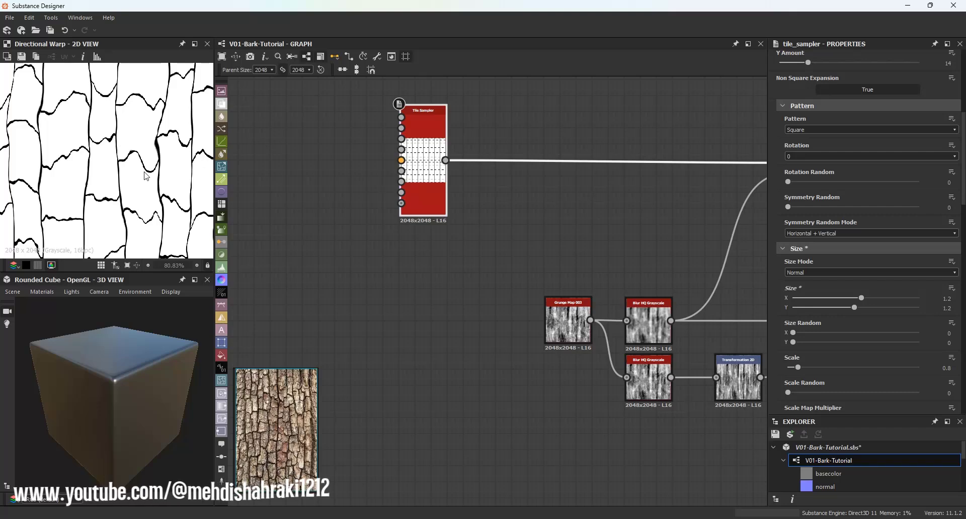
pyautogui.scroll(-8, 179, 177)
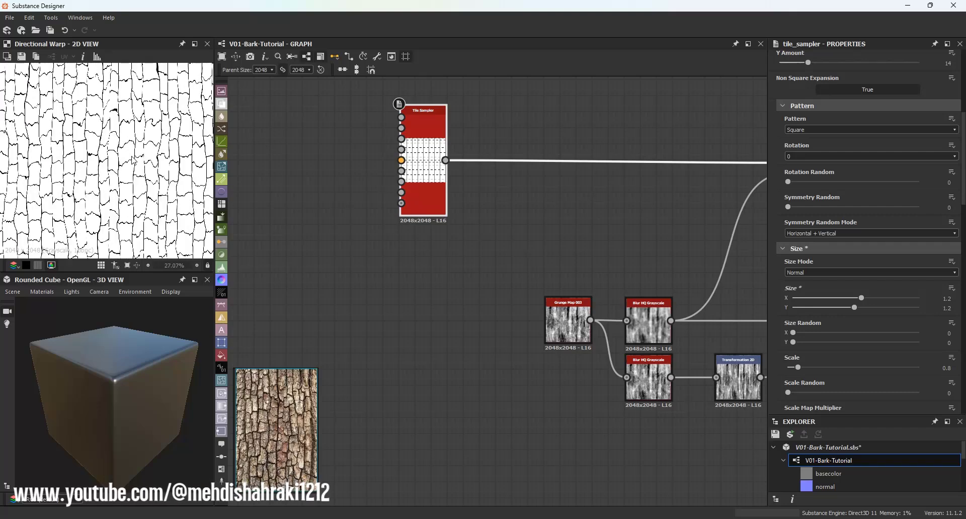
pyautogui.scroll(2, 106, 168)
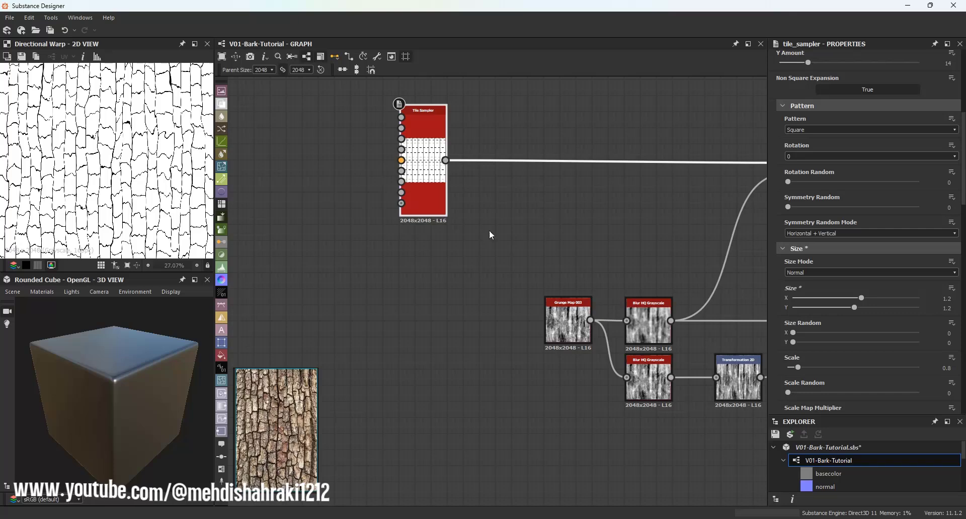
pyautogui.click(854, 307)
pyautogui.scroll(7, 177, 140)
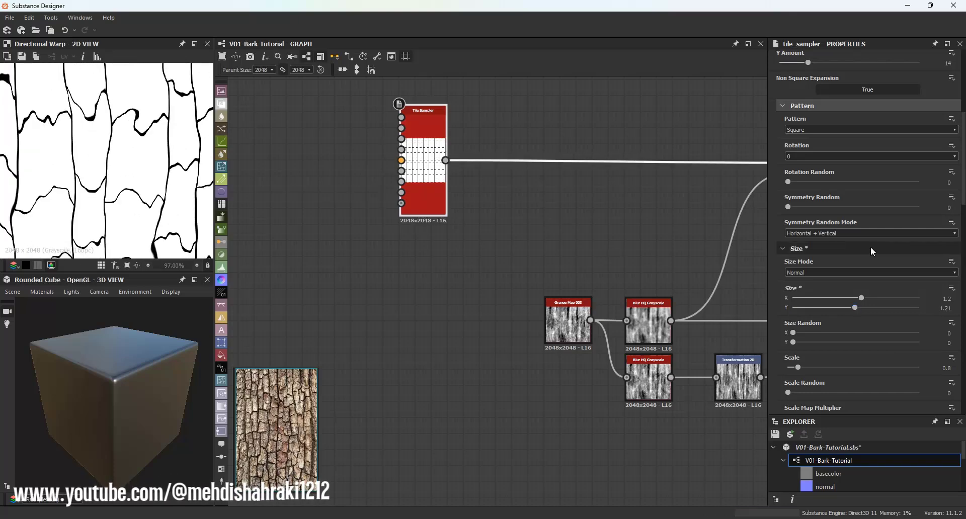
pyautogui.moveTo(860, 297); pyautogui.dragTo(860, 298)
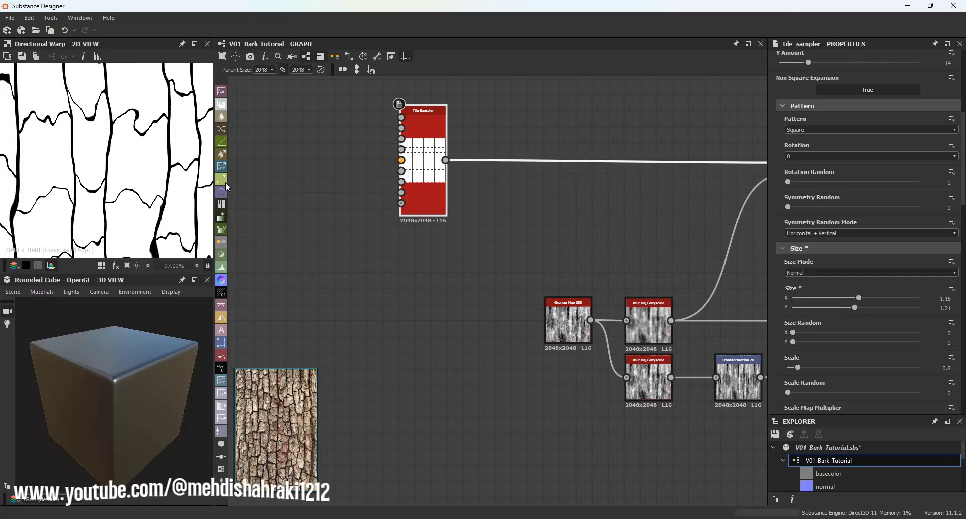
# Examine the warped bark pattern in the 2D view both close up and as a whole.
pyautogui.scroll(-5, 116, 126)
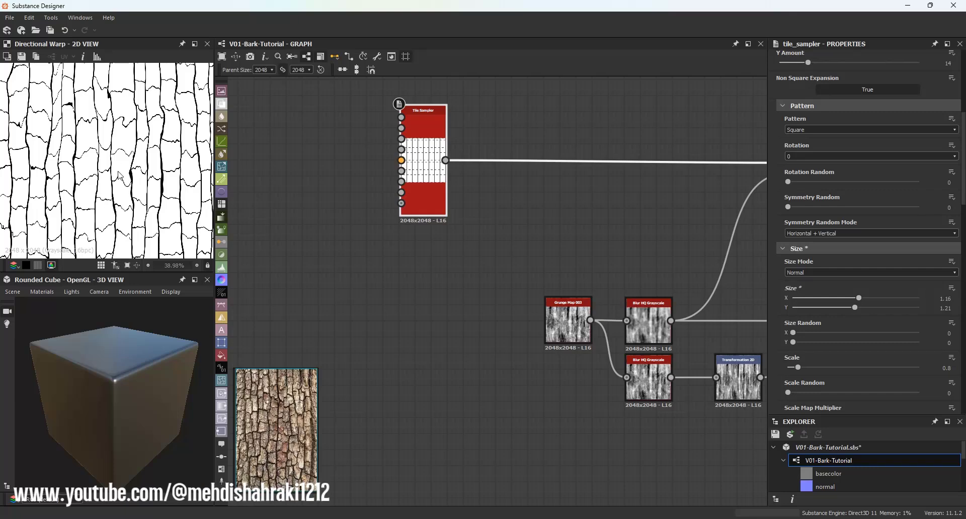
pyautogui.scroll(-2, 127, 183)
pyautogui.scroll(3, 107, 175)
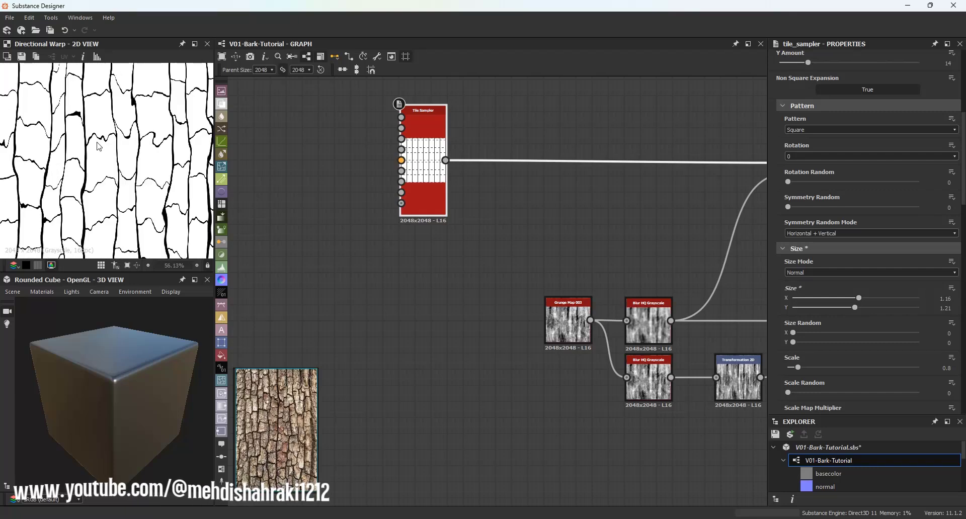
pyautogui.moveTo(106, 176); pyautogui.dragTo(149, 138, button='middle')
pyautogui.scroll(-6, 146, 158)
pyautogui.scroll(5, 146, 162)
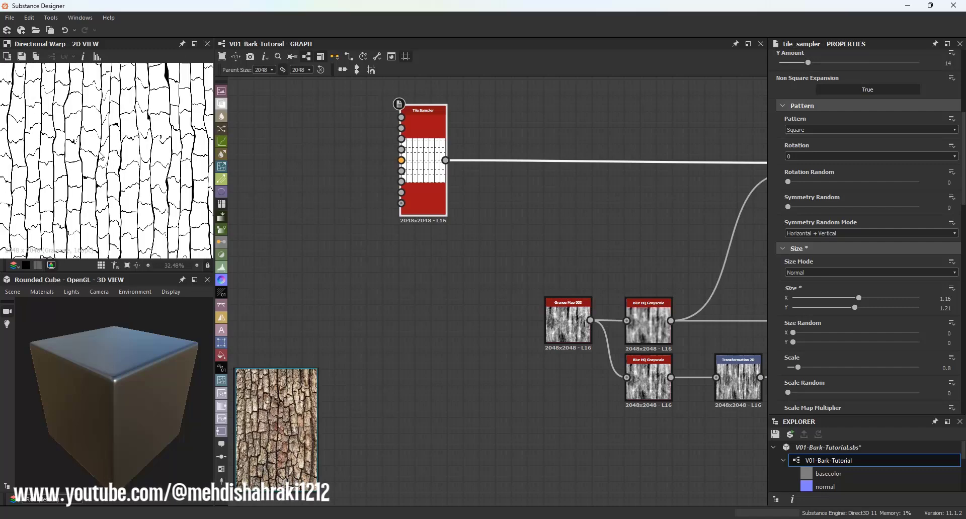
pyautogui.scroll(-4, 101, 157)
# Connect the second Directional Warp's output to the distant node that feeds the normal and other output branches.
pyautogui.scroll(-3, 401, 227)
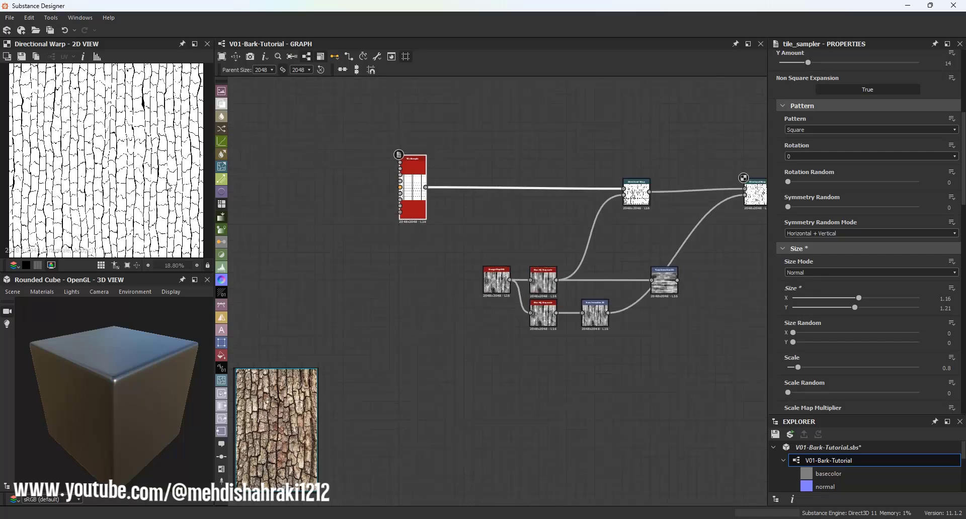
pyautogui.scroll(-2, 168, 187)
pyautogui.moveTo(650, 191); pyautogui.dragTo(434, 196, button='middle')
pyautogui.scroll(-6, 596, 230)
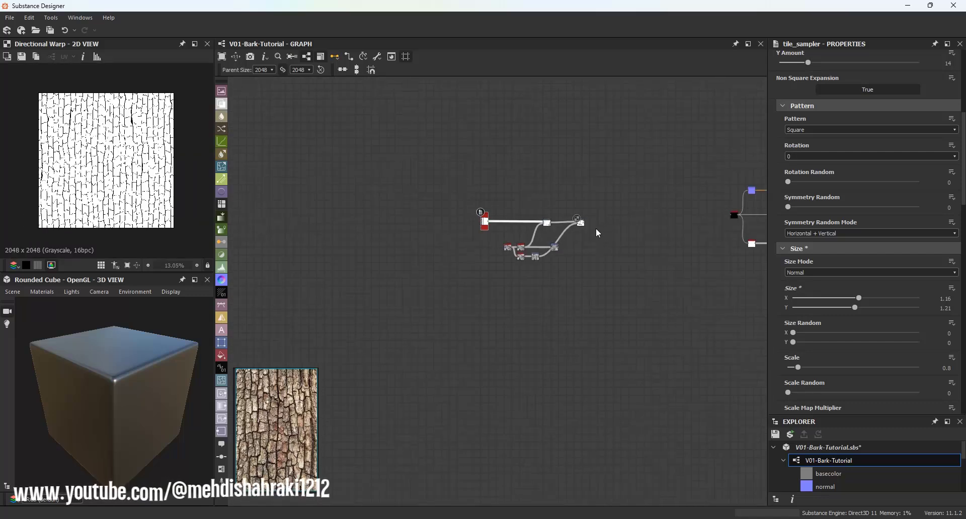
pyautogui.moveTo(598, 233); pyautogui.dragTo(449, 232, button='middle')
pyautogui.scroll(3, 449, 231)
pyautogui.moveTo(428, 218); pyautogui.dragTo(731, 199)
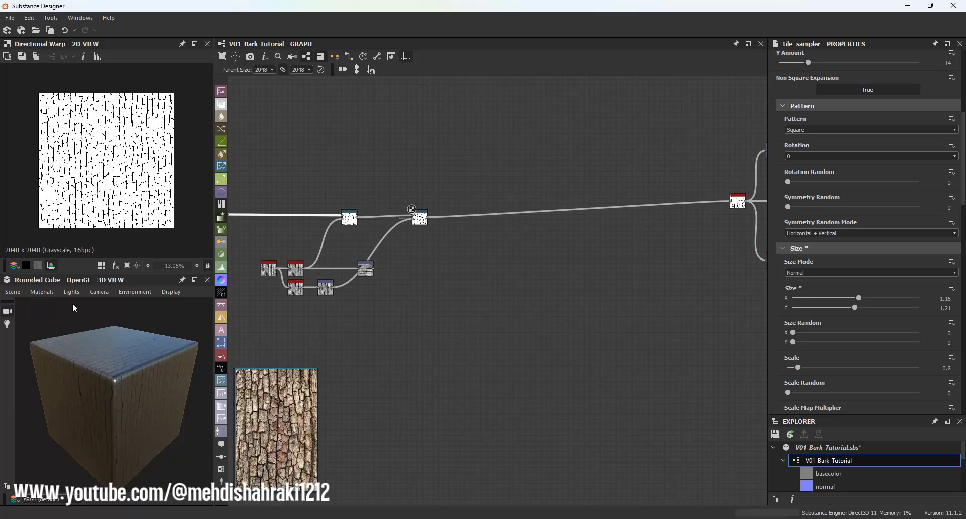
# Open the Default material's properties for the 3D preview and set the Height Scale to 6.81.
pyautogui.click(43, 292)
pyautogui.moveTo(53, 300)
pyautogui.click(116, 303)
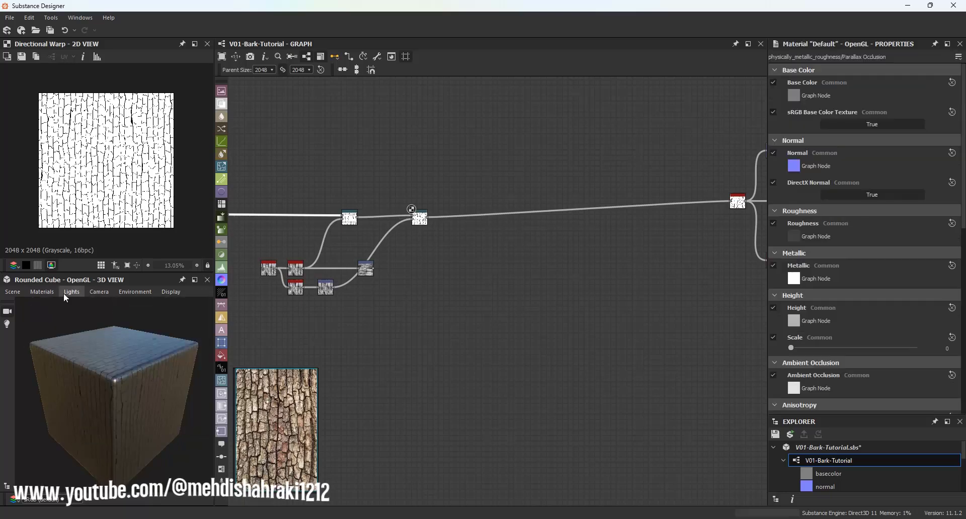
pyautogui.scroll(-2, 830, 322)
pyautogui.moveTo(808, 288); pyautogui.dragTo(876, 287)
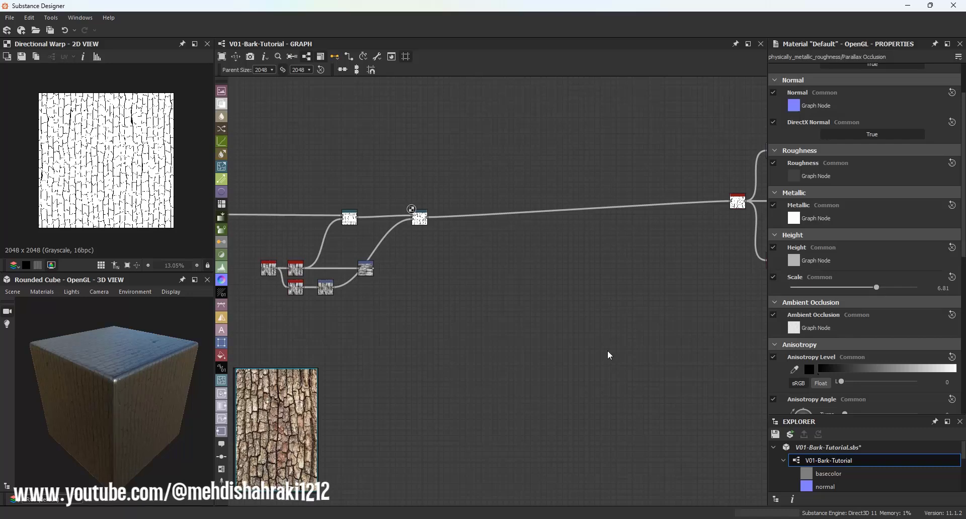
# Switch the Default material's physically metallic roughness shader to Tessellation and set the Tessellation Factor to 16.
pyautogui.click(42, 291)
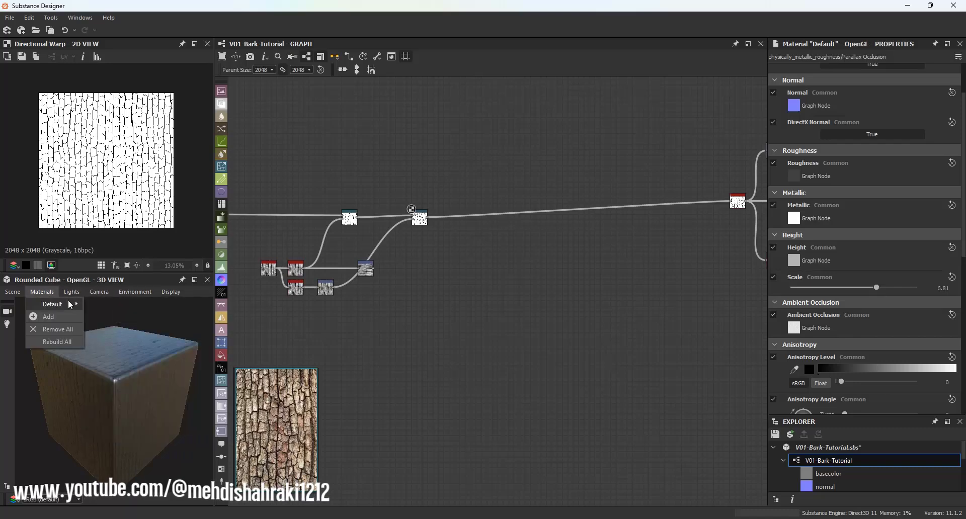
pyautogui.moveTo(53, 304)
pyautogui.moveTo(156, 355)
pyautogui.click(246, 365)
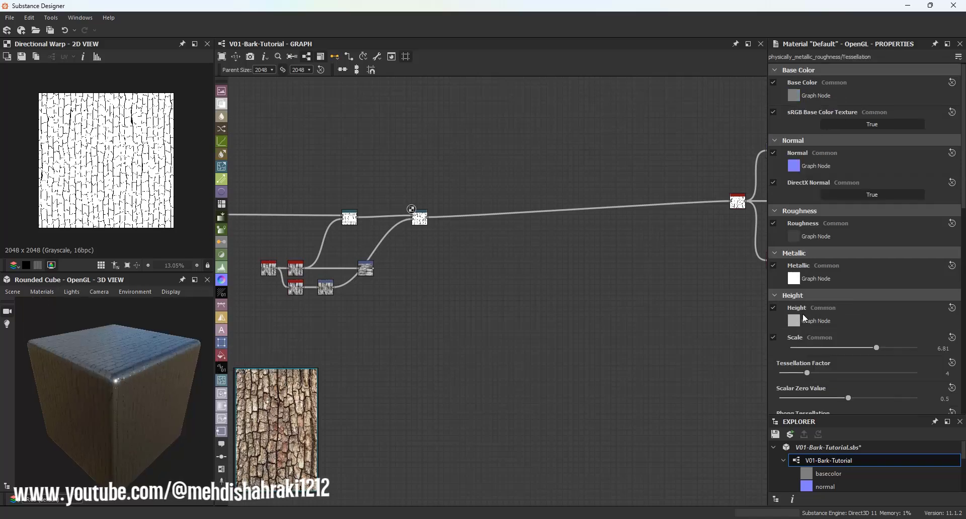
pyautogui.moveTo(817, 375); pyautogui.dragTo(916, 373)
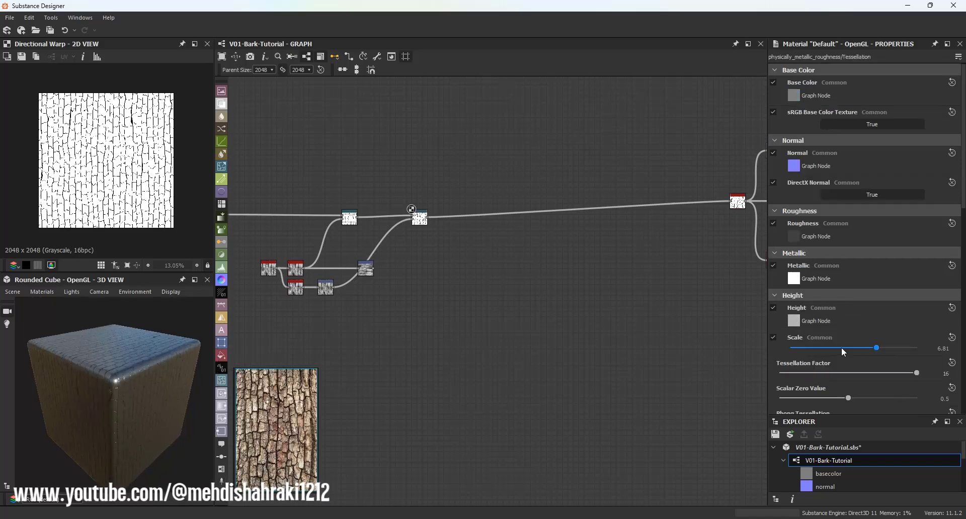
# Set the Default material's Height Scale to 4.5 and switch the 3D preview mesh to the Rounded Cylinder.
pyautogui.moveTo(845, 349); pyautogui.dragTo(847, 348)
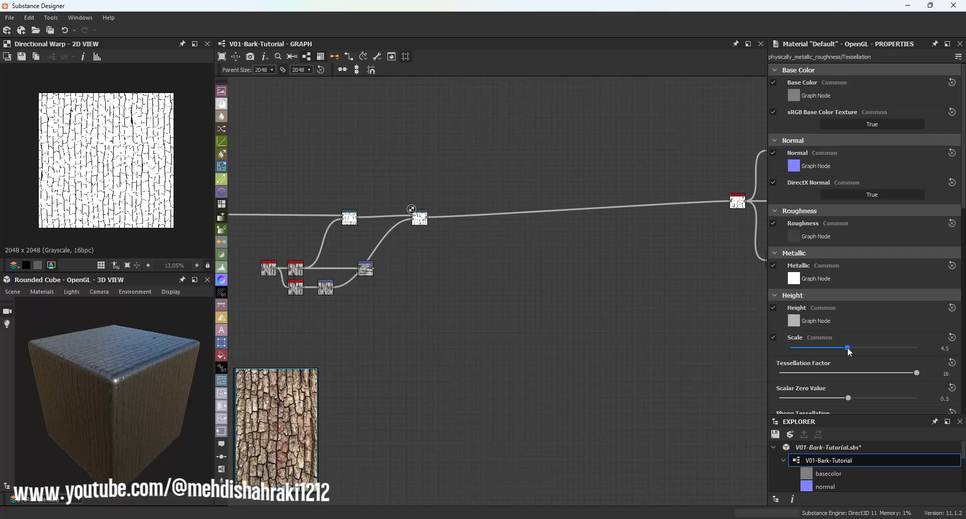
pyautogui.click(24, 292)
pyautogui.click(41, 411)
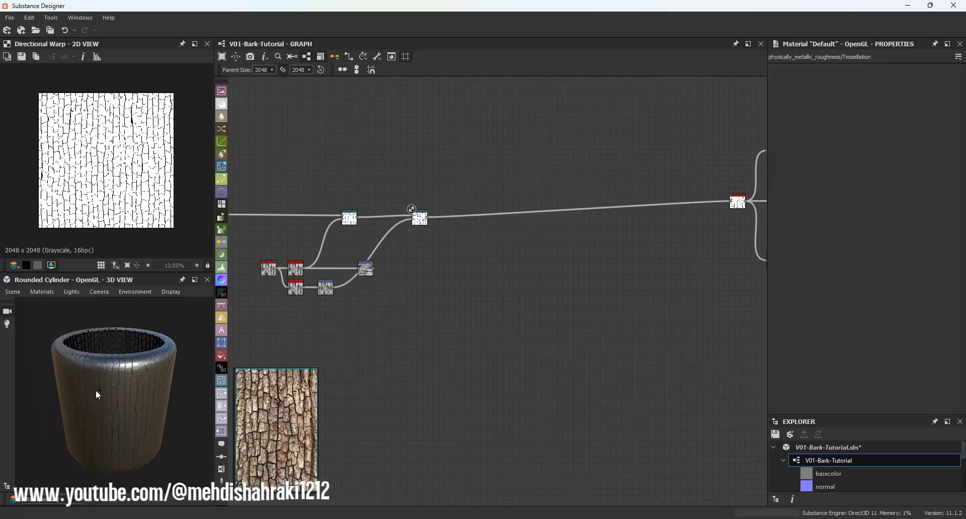
pyautogui.scroll(5, 102, 381)
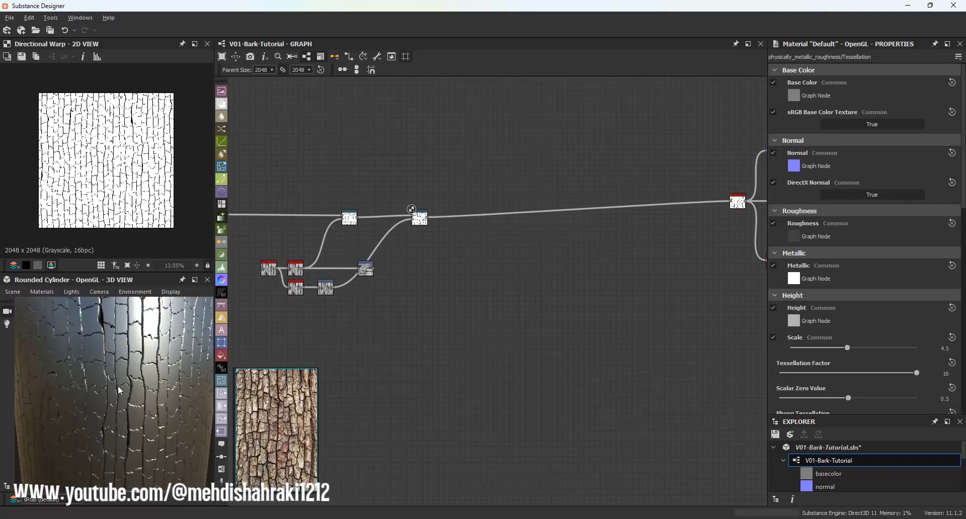
pyautogui.moveTo(119, 390); pyautogui.dragTo(149, 399)
pyautogui.scroll(-4, 555, 287)
# Move the two Directional Warps and their grunge nodes as a group closer to the Tile Sampler.
pyautogui.moveTo(556, 288); pyautogui.dragTo(488, 282, button='middle')
pyautogui.moveTo(325, 233); pyautogui.dragTo(442, 302)
pyautogui.moveTo(418, 253); pyautogui.dragTo(398, 249)
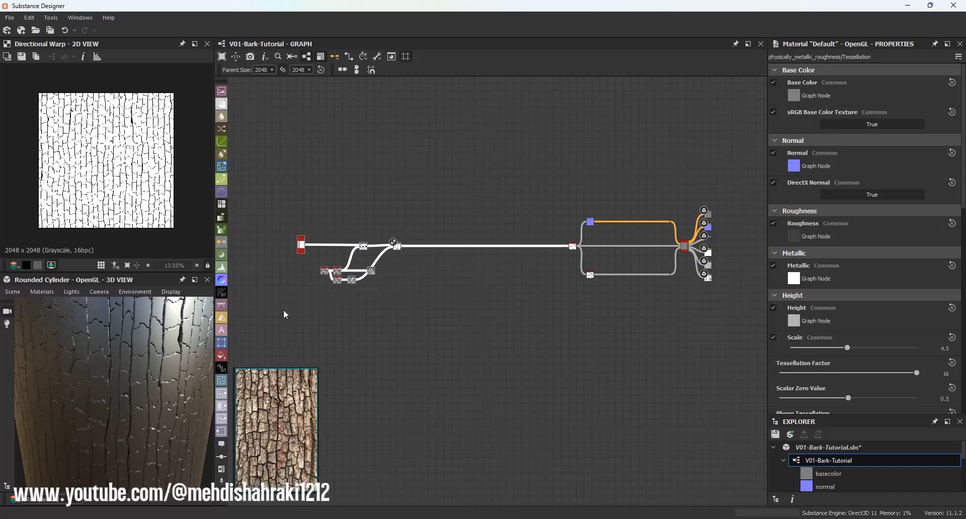
# Set Metallic to 0 on the base material node and check the bark on the cylinder.
pyautogui.scroll(3, 653, 263)
pyautogui.doubleClick(703, 248)
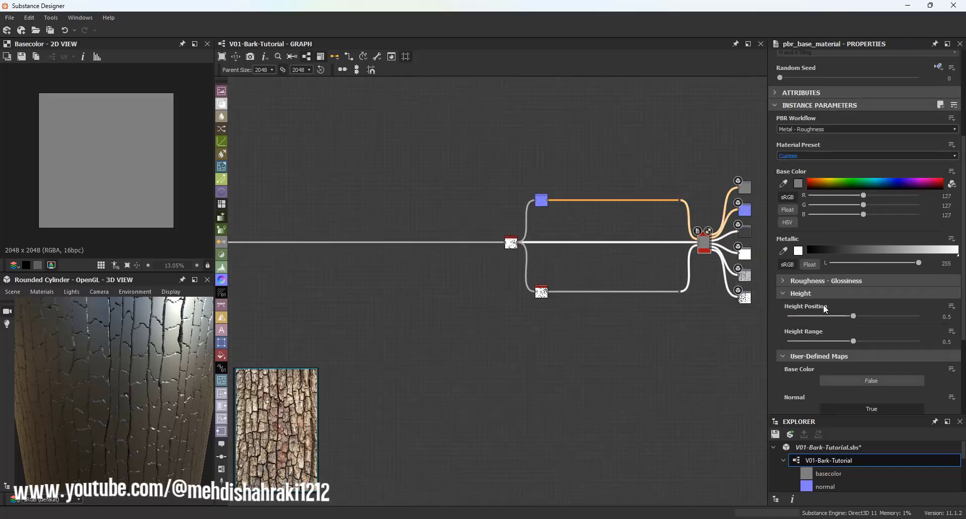
pyautogui.moveTo(862, 263); pyautogui.dragTo(825, 263)
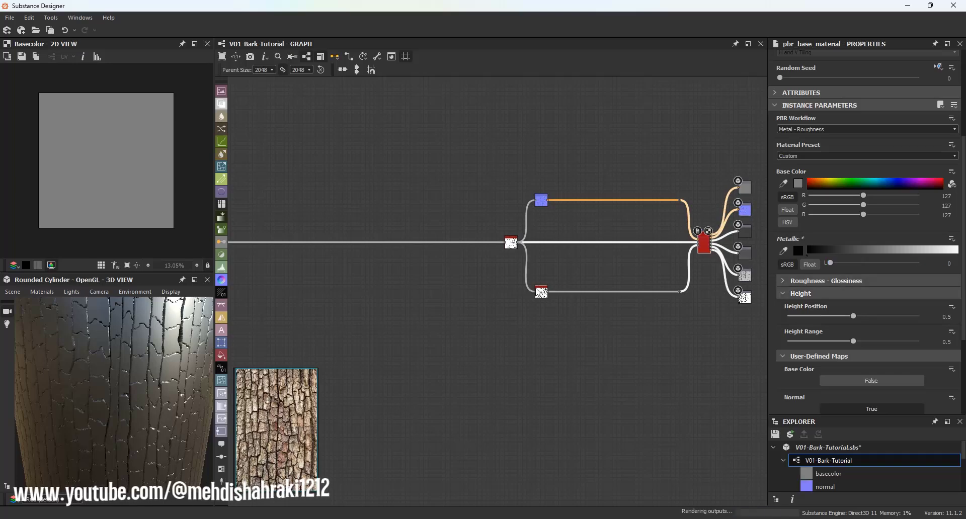
pyautogui.moveTo(142, 376); pyautogui.dragTo(174, 353)
pyautogui.scroll(-3, 132, 362)
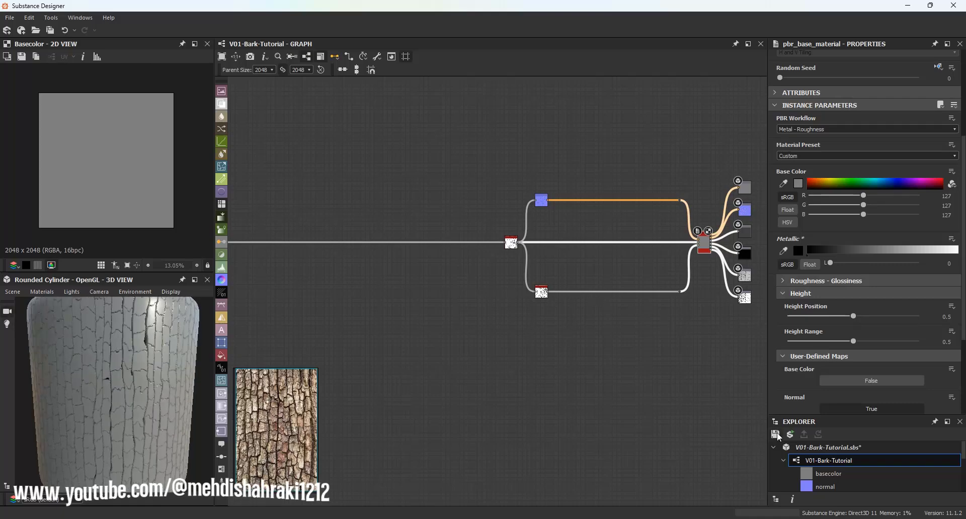
# Set the HBAO node's Quality to 16 samples and lower its Height Depth slightly.
pyautogui.scroll(4, 550, 205)
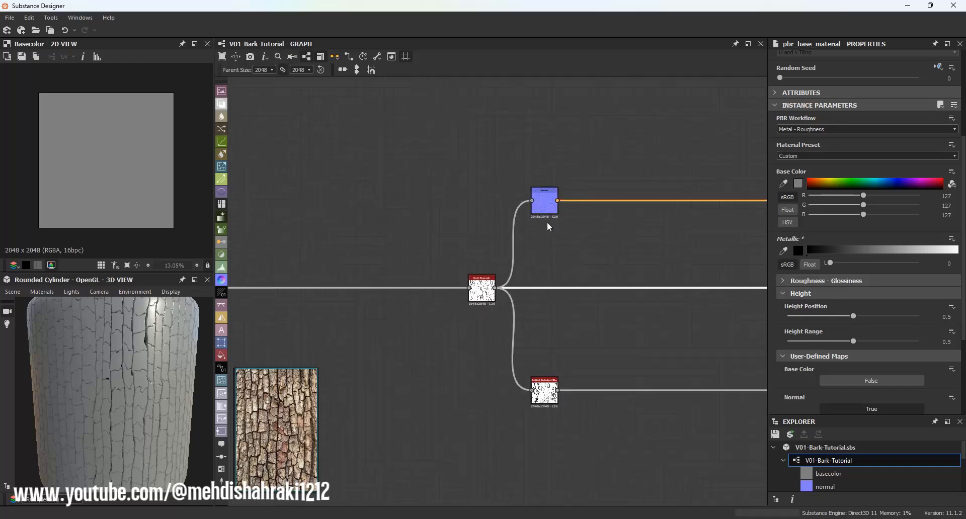
pyautogui.click(544, 391)
pyautogui.click(801, 336)
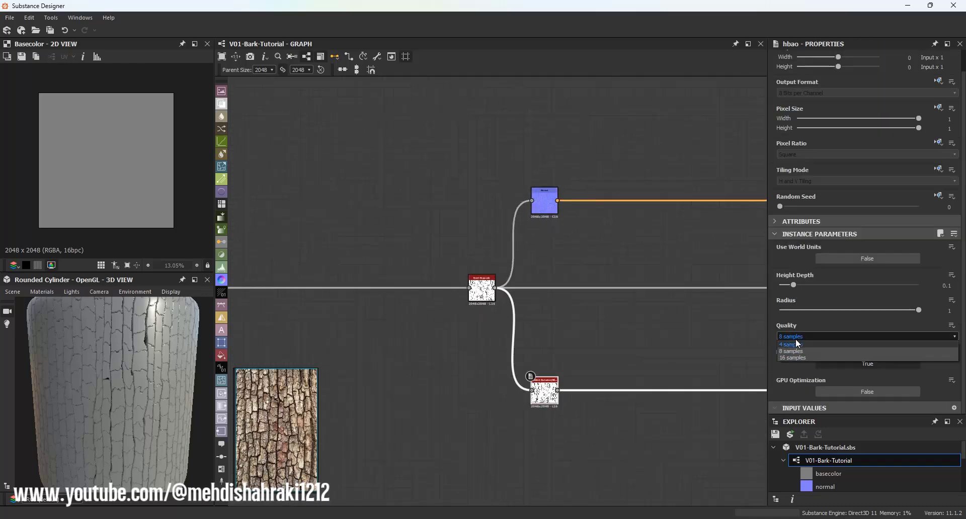
pyautogui.click(798, 358)
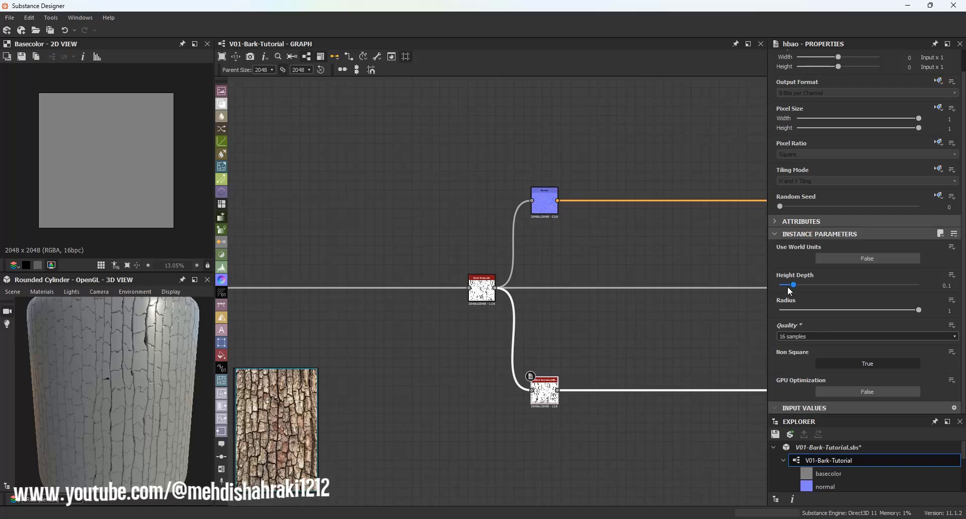
pyautogui.moveTo(789, 289); pyautogui.dragTo(782, 287)
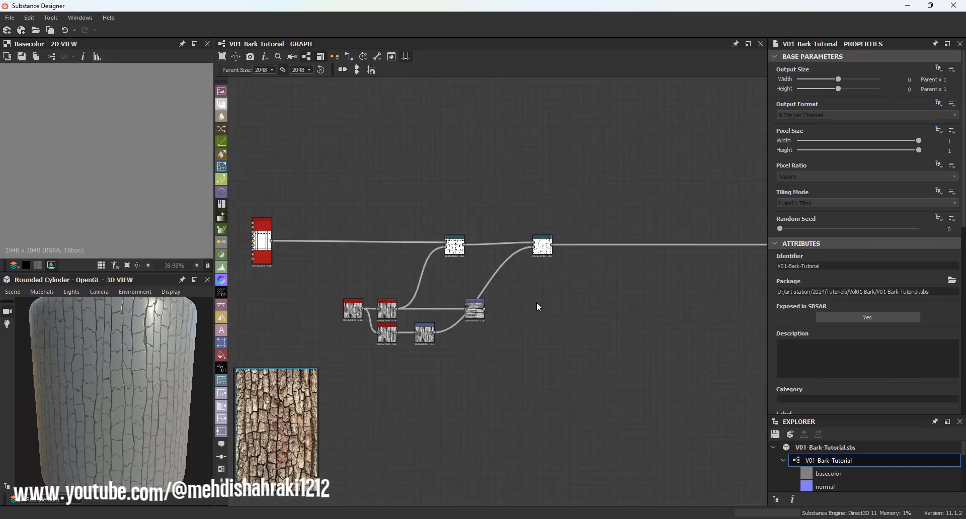
# Insert a Warp node on the link after the second Directional Warp and place it close to that node.
pyautogui.scroll(4, 127, 367)
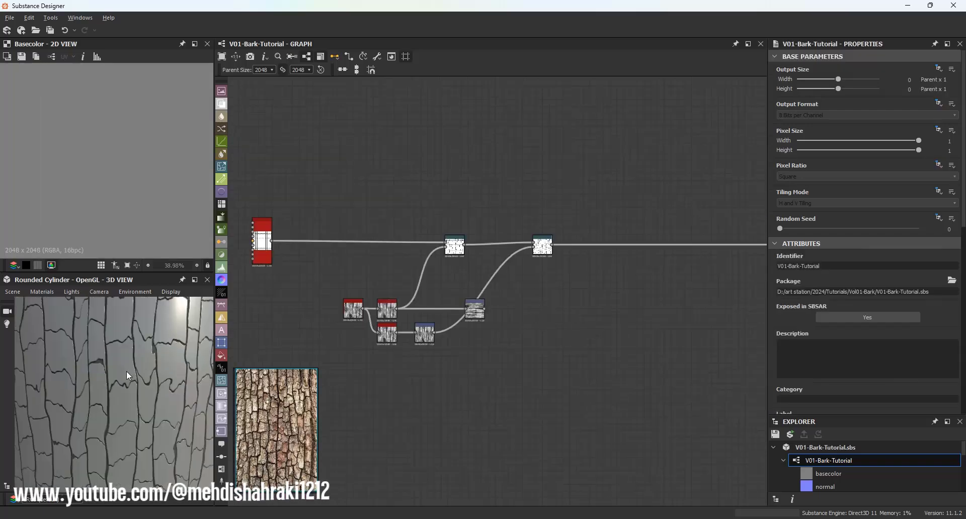
pyautogui.moveTo(125, 370); pyautogui.dragTo(166, 378)
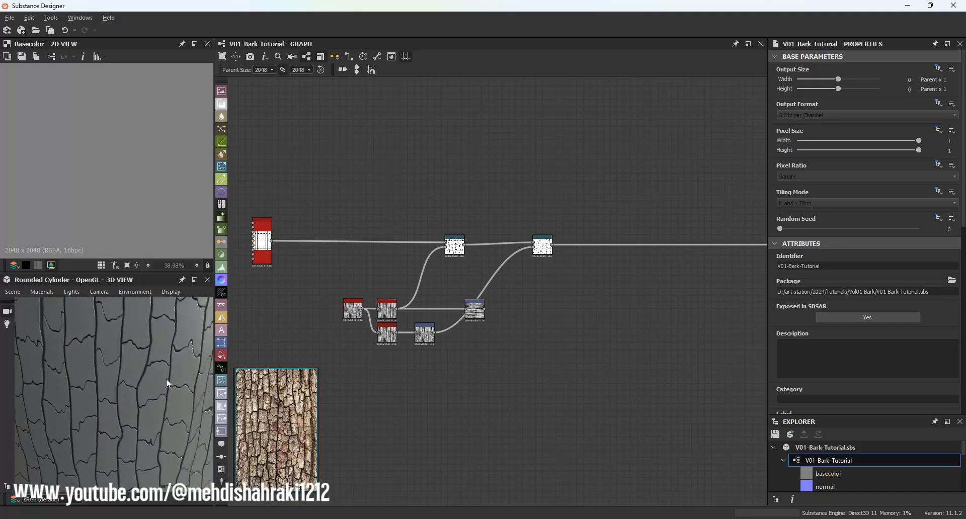
pyautogui.scroll(1, 593, 252)
pyautogui.moveTo(593, 252); pyautogui.dragTo(419, 255, button='middle')
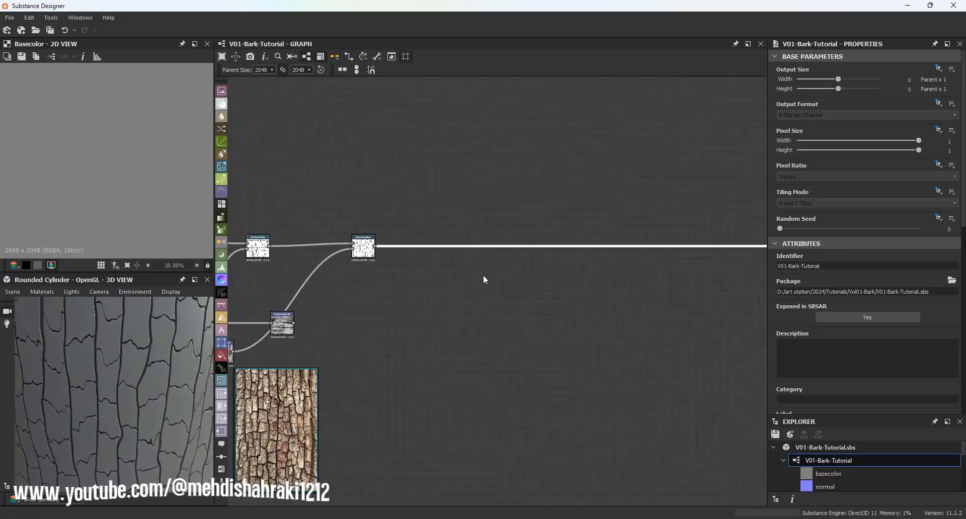
pyautogui.press('space')
pyautogui.write('warp')
pyautogui.click(498, 227)
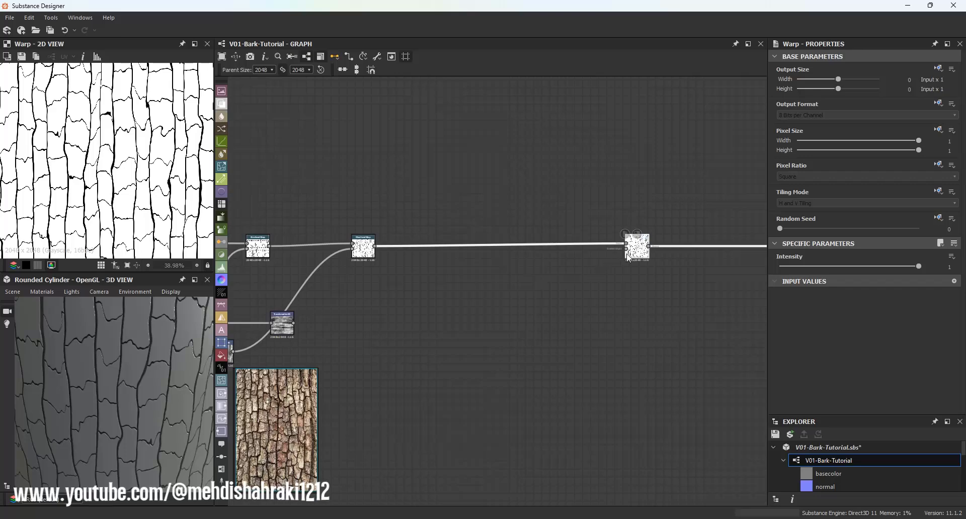
pyautogui.moveTo(633, 255); pyautogui.dragTo(476, 258)
# Add a Tile Generator node below the Warp node and set its Pattern to Square.
pyautogui.moveTo(453, 283); pyautogui.dragTo(522, 229, button='middle')
pyautogui.scroll(4, 540, 203)
pyautogui.moveTo(514, 265); pyautogui.dragTo(550, 205, button='middle')
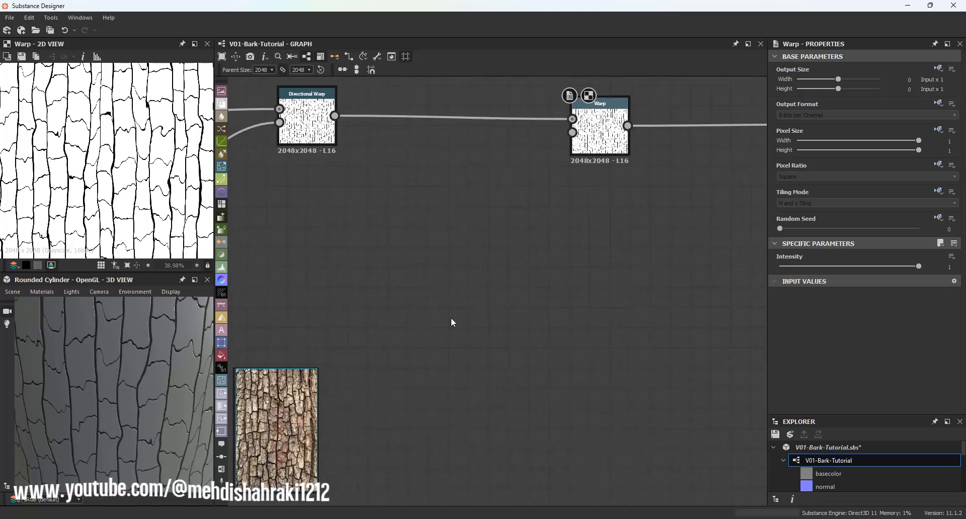
pyautogui.press('space')
pyautogui.write('tile')
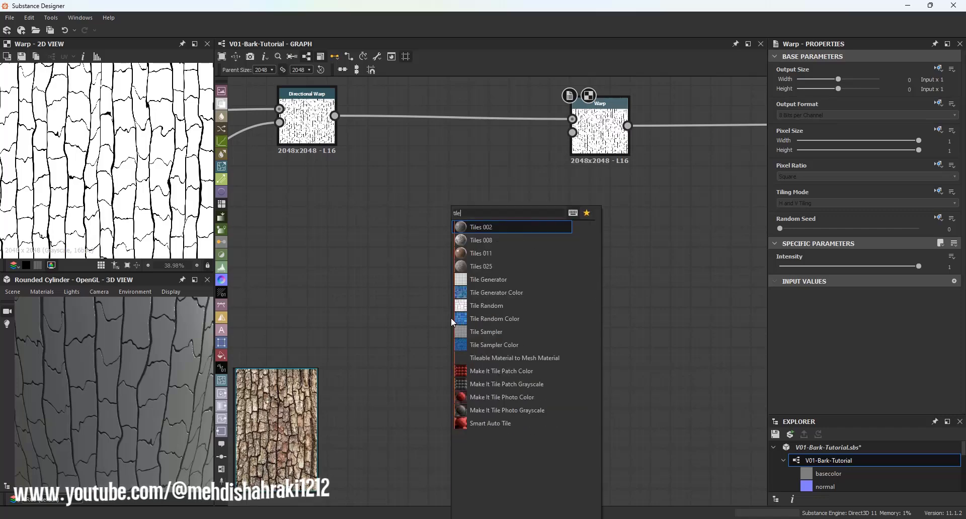
pyautogui.click(478, 280)
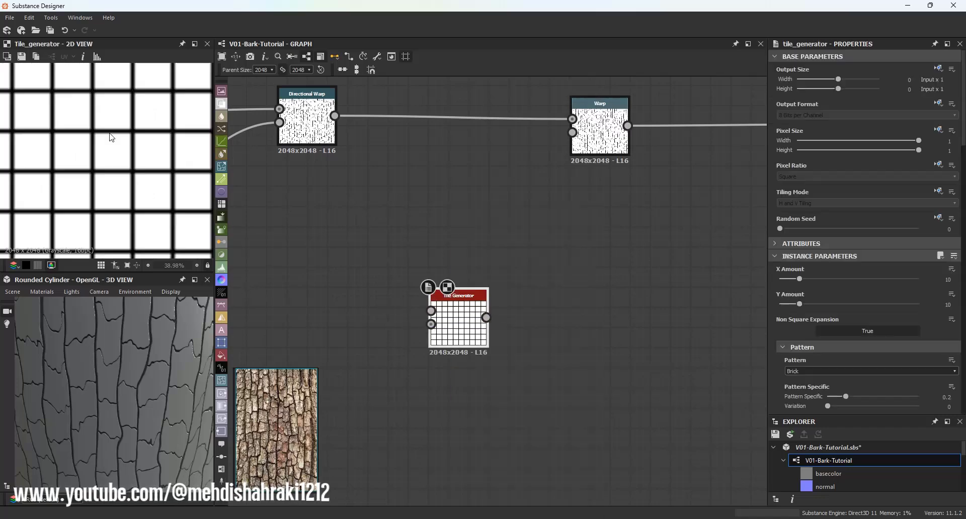
pyautogui.scroll(-2, 816, 355)
pyautogui.click(798, 310)
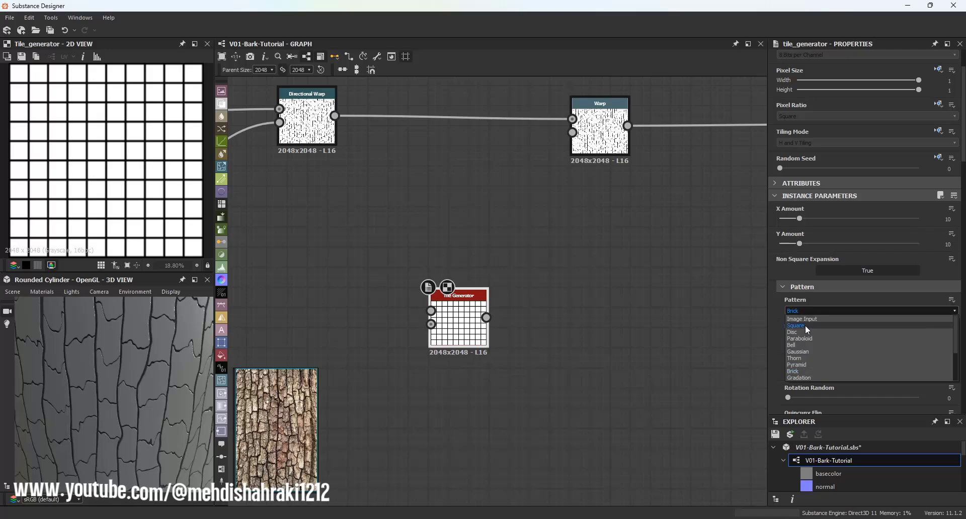
pyautogui.click(805, 325)
# Thin the Tile Generator's squares into long vertical bars with Scale 0.72, Interstice X 0.86 and Y Amount 3.
pyautogui.scroll(-5, 806, 290)
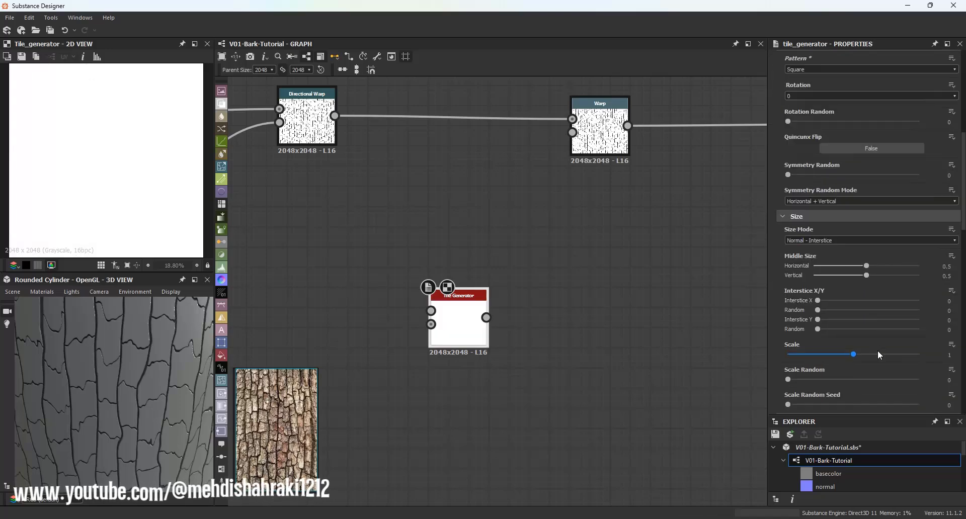
pyautogui.moveTo(855, 354); pyautogui.dragTo(835, 354)
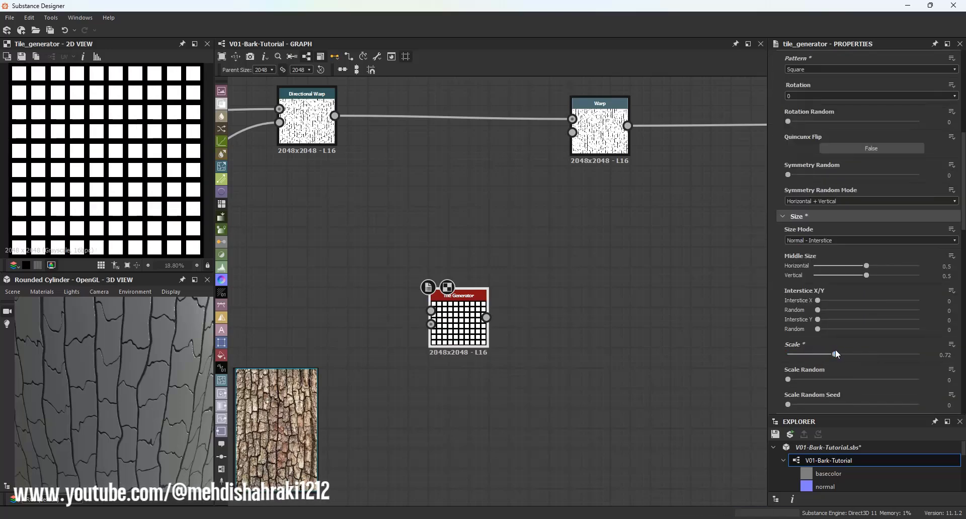
pyautogui.moveTo(818, 300); pyautogui.dragTo(901, 289)
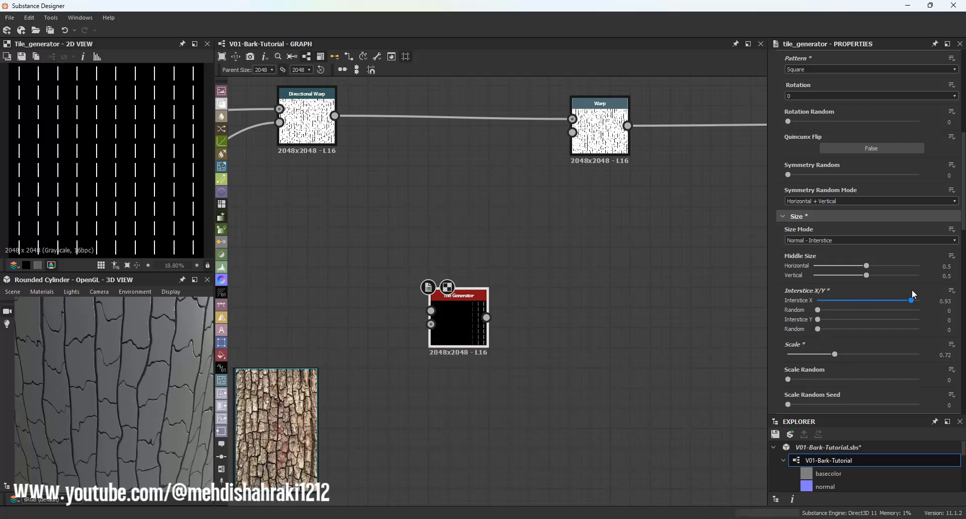
pyautogui.scroll(4, 900, 271)
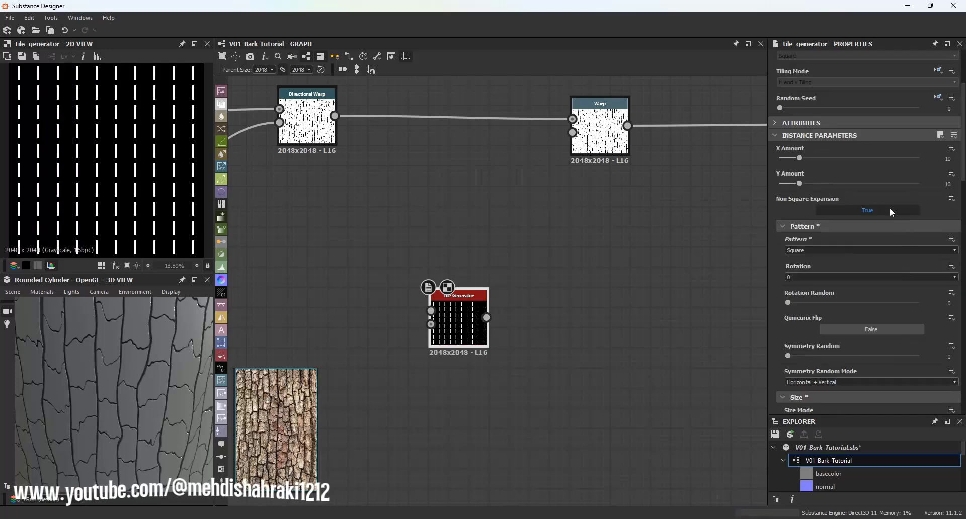
pyautogui.moveTo(800, 184); pyautogui.dragTo(786, 189)
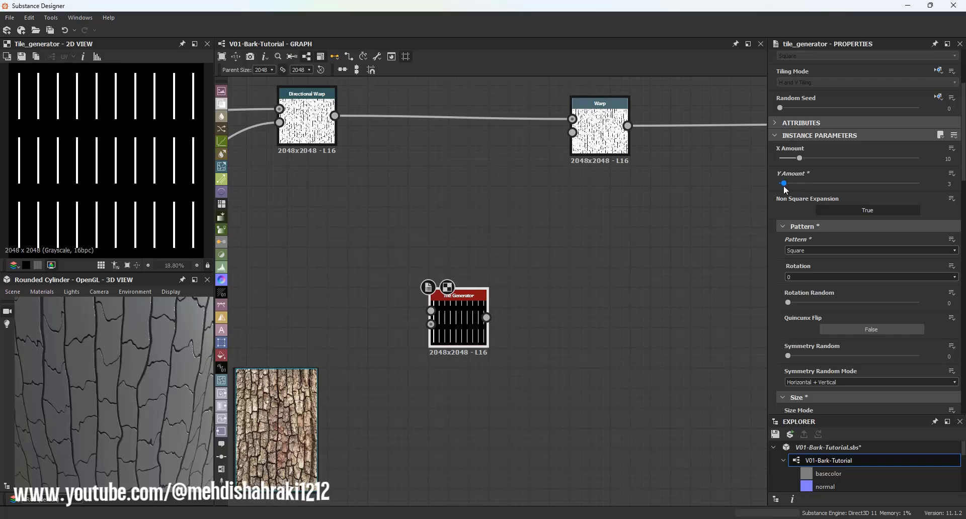
# Set the Tile Generator's Rotation Random to 0.03 and its Scale to 0.99.
pyautogui.scroll(-12, 834, 239)
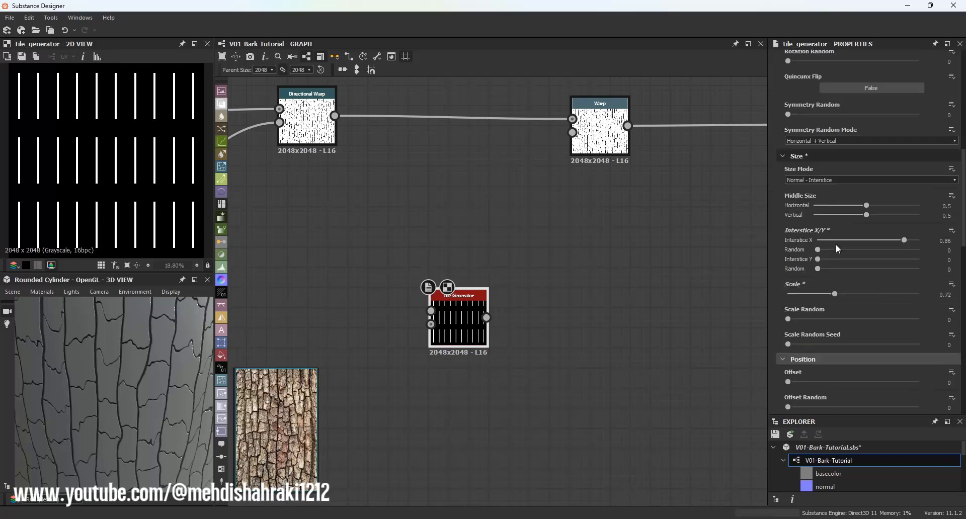
pyautogui.scroll(-2, 833, 282)
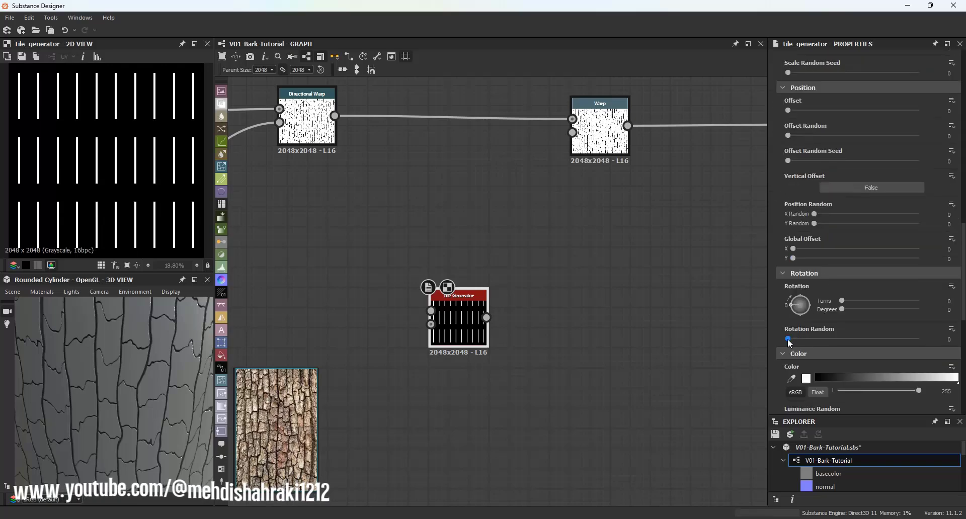
pyautogui.moveTo(789, 340); pyautogui.dragTo(793, 341)
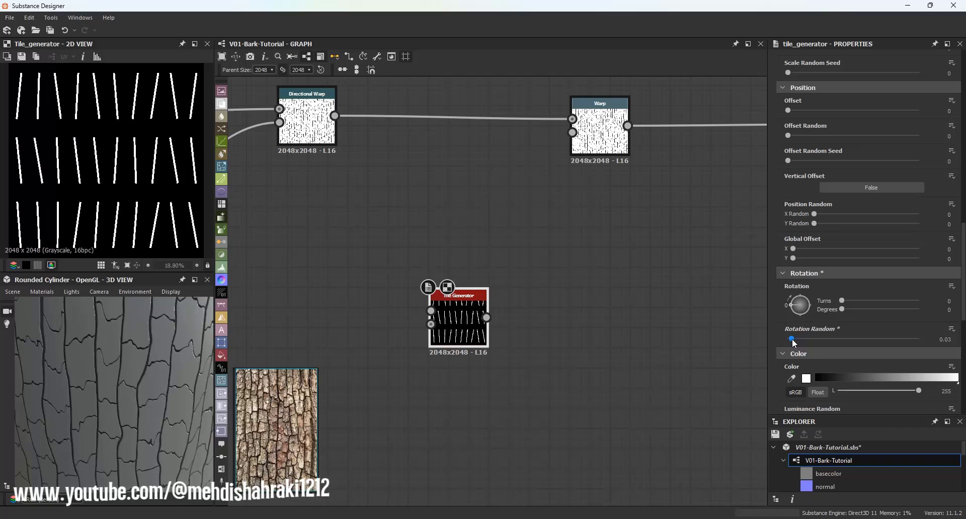
pyautogui.scroll(7, 822, 210)
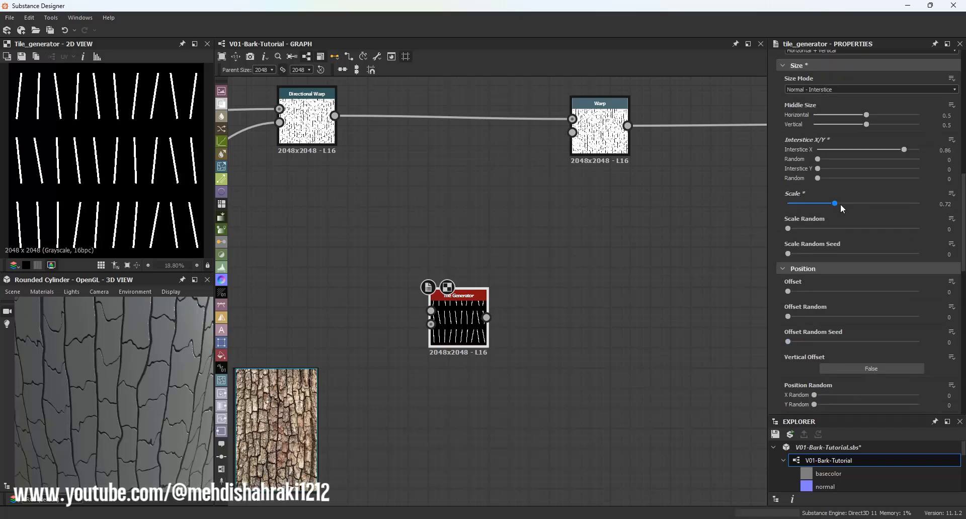
pyautogui.moveTo(836, 233); pyautogui.dragTo(852, 234)
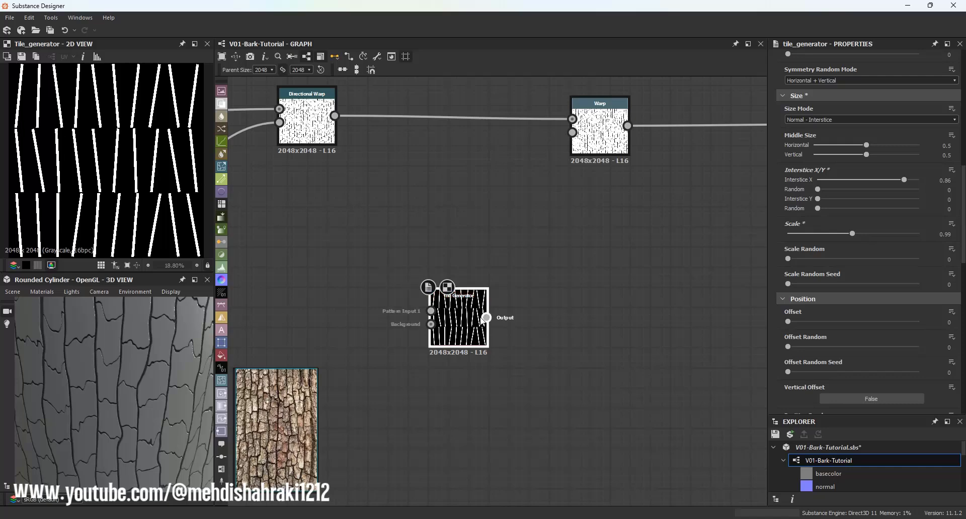
# Add a Blur HQ Grayscale node to the Tile Generator's output and set its Intensity to 4.68.
pyautogui.moveTo(566, 317); pyautogui.dragTo(565, 317)
pyautogui.write('hq')
pyautogui.click(590, 228)
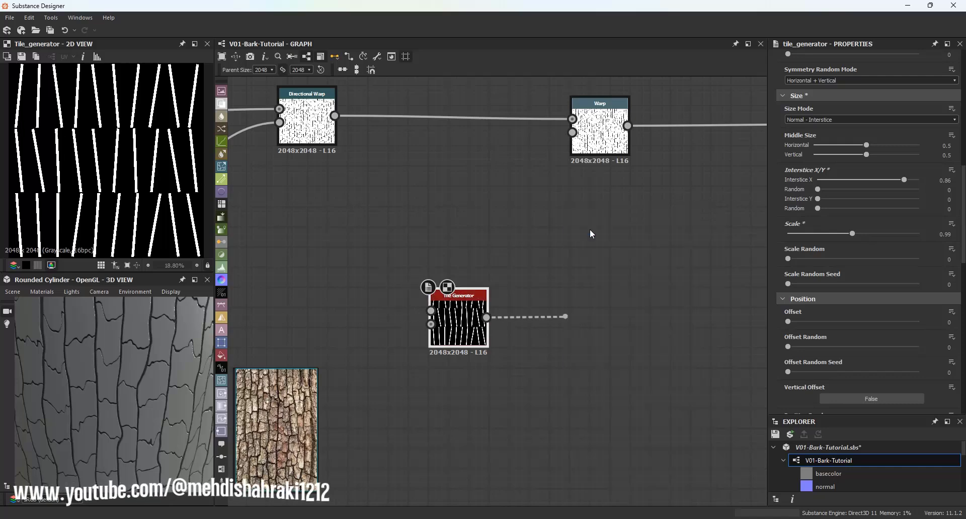
pyautogui.moveTo(866, 278); pyautogui.dragTo(822, 282)
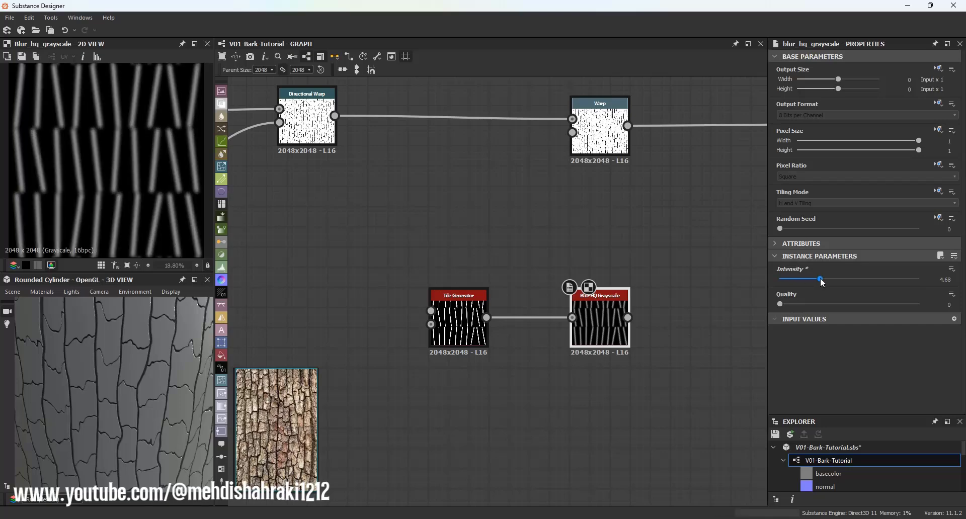
# Connect the Blur HQ Grayscale output to the Warp node's second input and set the Warp Intensity to 0.06.
pyautogui.scroll(-3, 442, 243)
pyautogui.moveTo(509, 279); pyautogui.dragTo(503, 191)
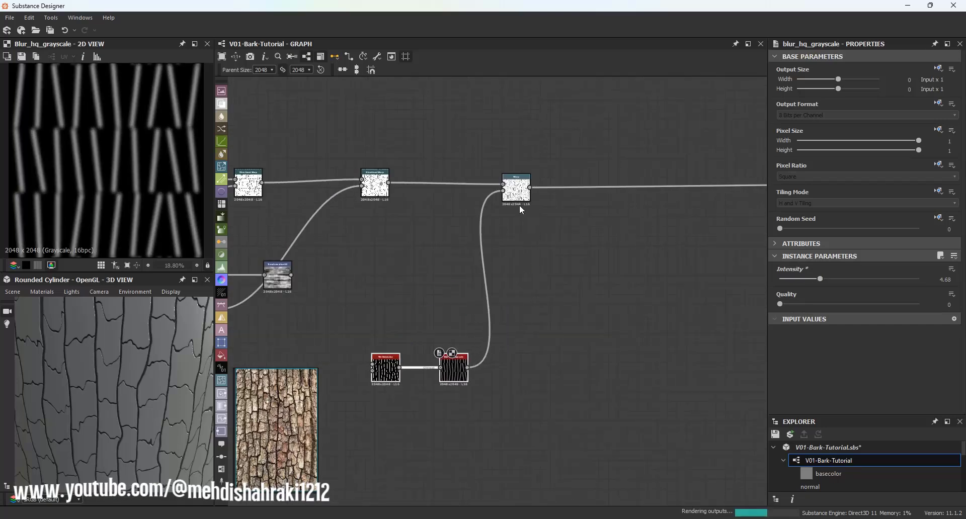
pyautogui.doubleClick(516, 194)
pyautogui.scroll(5, 93, 176)
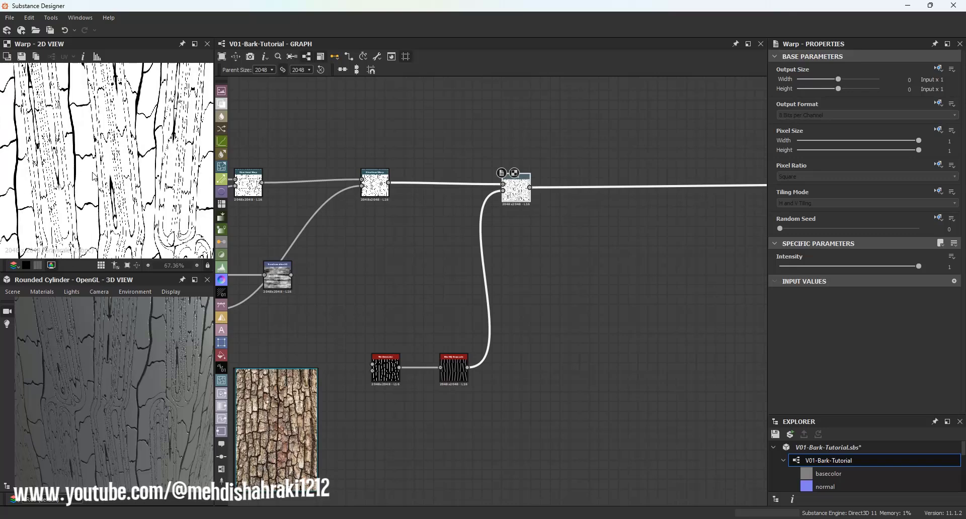
pyautogui.moveTo(839, 266); pyautogui.dragTo(787, 266)
pyautogui.scroll(-5, 59, 104)
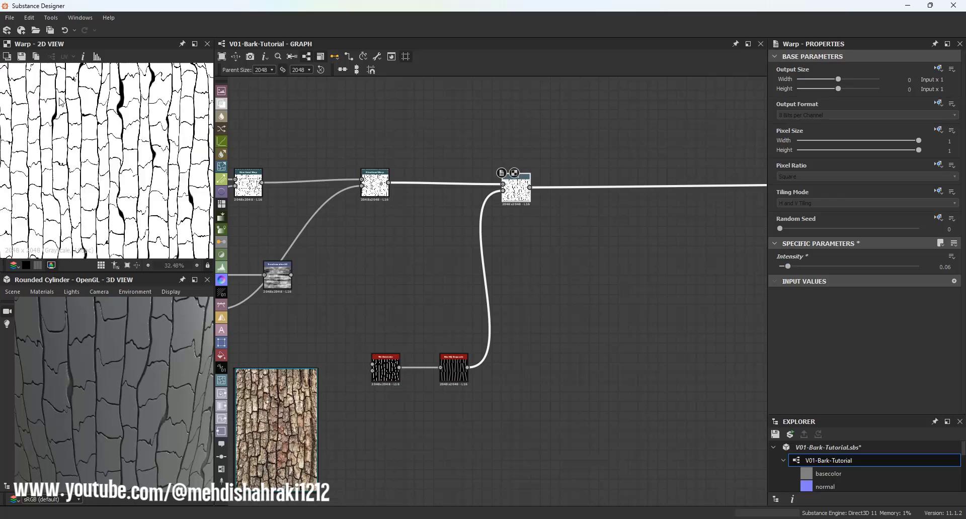
pyautogui.scroll(1, 83, 100)
pyautogui.moveTo(83, 96); pyautogui.dragTo(111, 170, button='middle')
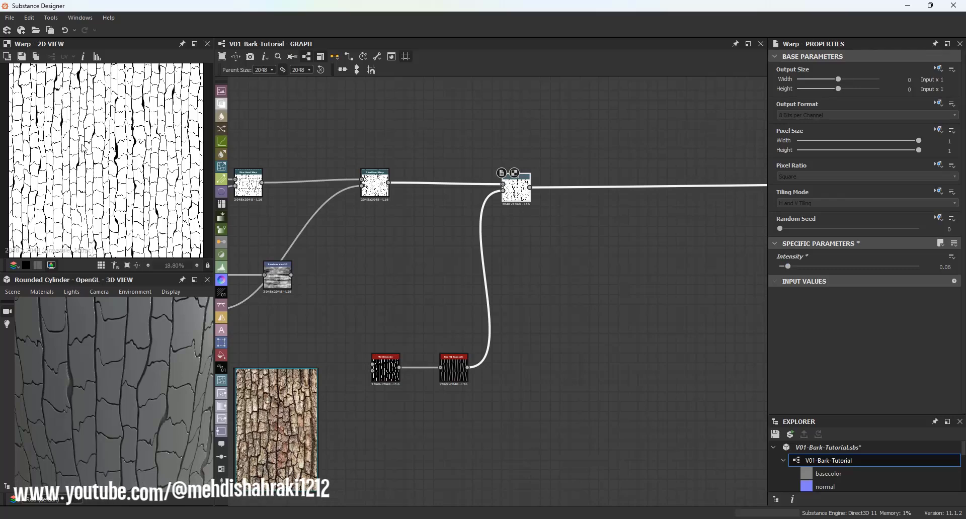
# Set the Blur HQ Grayscale Intensity to 4.51 and the Warp node's Intensity to 0.04.
pyautogui.moveTo(63, 120); pyautogui.dragTo(91, 169, button='middle')
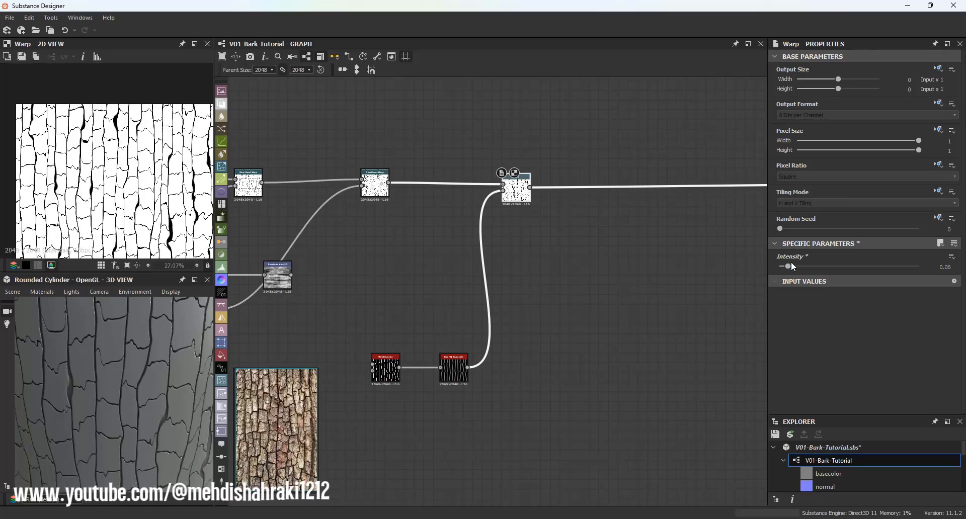
pyautogui.moveTo(790, 264); pyautogui.dragTo(824, 279)
pyautogui.click(453, 368)
pyautogui.moveTo(819, 280); pyautogui.dragTo(818, 280)
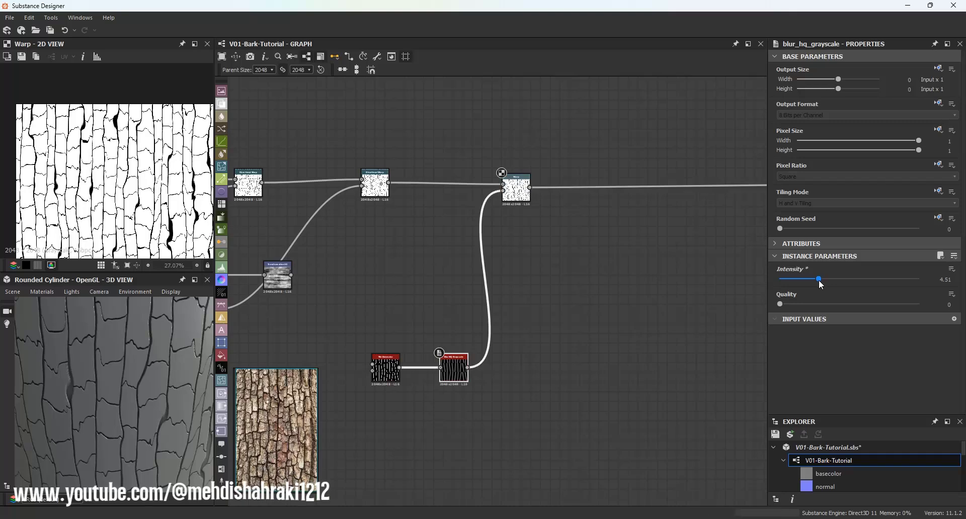
pyautogui.click(516, 188)
pyautogui.moveTo(787, 269); pyautogui.dragTo(787, 272)
pyautogui.scroll(5, 84, 139)
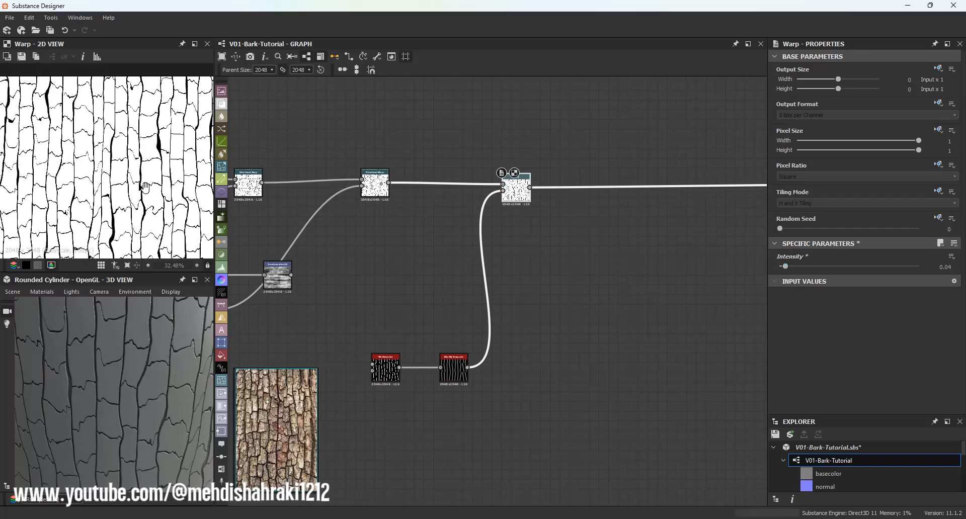
pyautogui.scroll(-3, 111, 161)
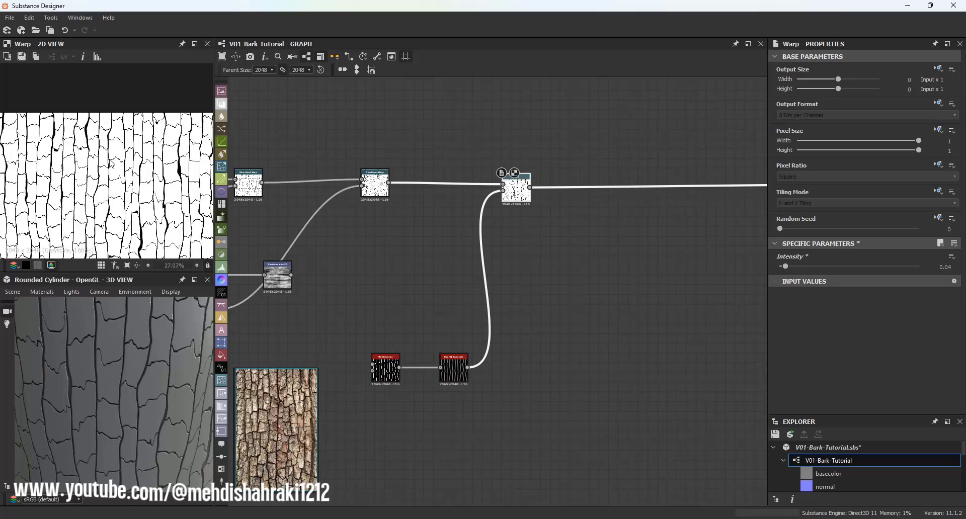
# Move the Tile Generator and Blur HQ Grayscale nodes above the main chain and shift the Warp node further along it.
pyautogui.moveTo(583, 196); pyautogui.dragTo(631, 189, button='middle')
pyautogui.scroll(-2, 401, 195)
pyautogui.scroll(3, 401, 195)
pyautogui.scroll(-4, 371, 185)
pyautogui.scroll(2, 500, 212)
pyautogui.moveTo(510, 274); pyautogui.dragTo(581, 101)
pyautogui.moveTo(581, 124); pyautogui.dragTo(579, 228, button='middle')
pyautogui.click(502, 167)
pyautogui.moveTo(502, 170); pyautogui.dragTo(566, 169)
# Add a Flood Fill node to the Warp node's output and place it below the main chain.
pyautogui.moveTo(619, 243); pyautogui.dragTo(403, 202, button='middle')
pyautogui.scroll(2, 443, 245)
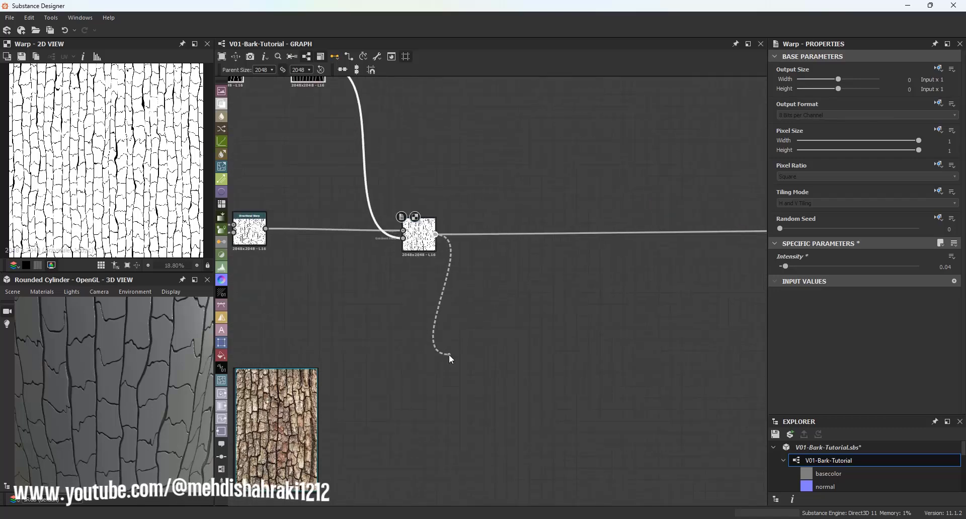
pyautogui.moveTo(449, 355); pyautogui.dragTo(448, 354)
pyautogui.write('fl')
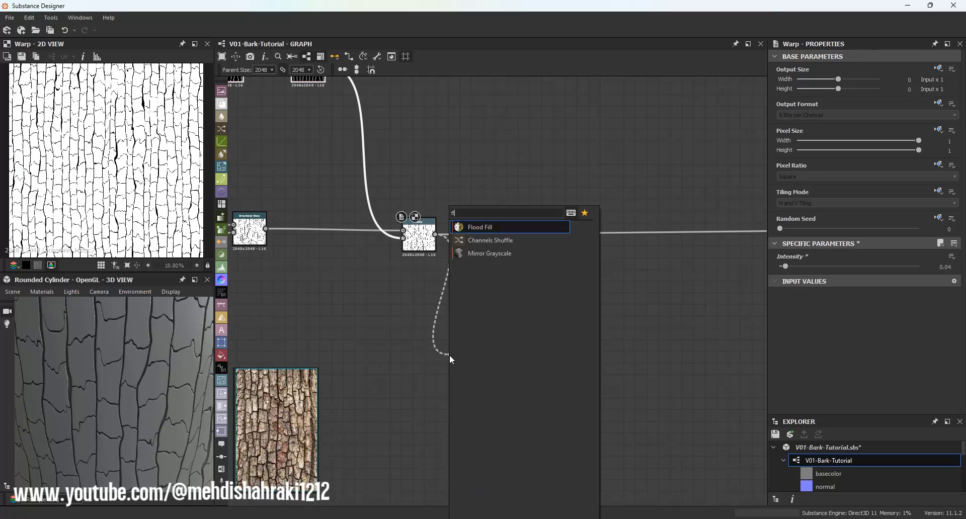
pyautogui.click(475, 227)
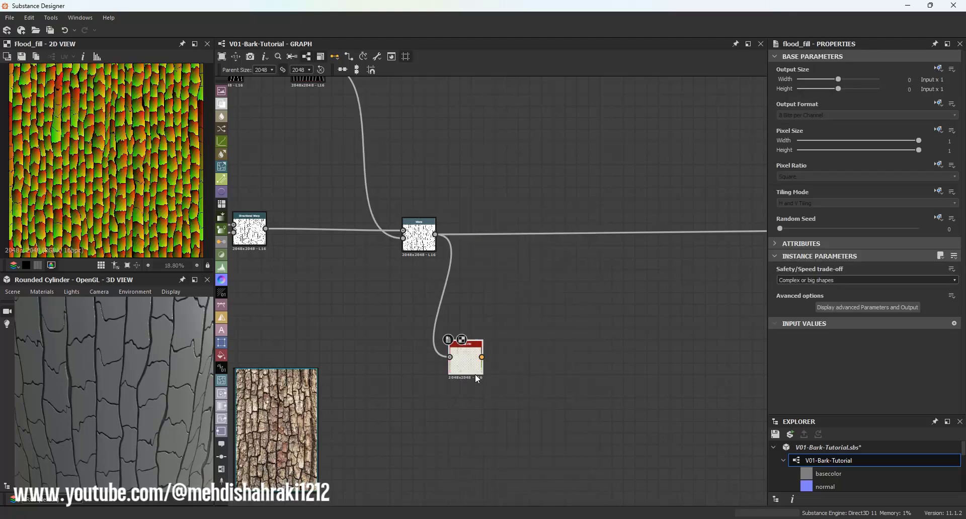
pyautogui.moveTo(477, 378); pyautogui.dragTo(465, 413)
pyautogui.scroll(2, 187, 134)
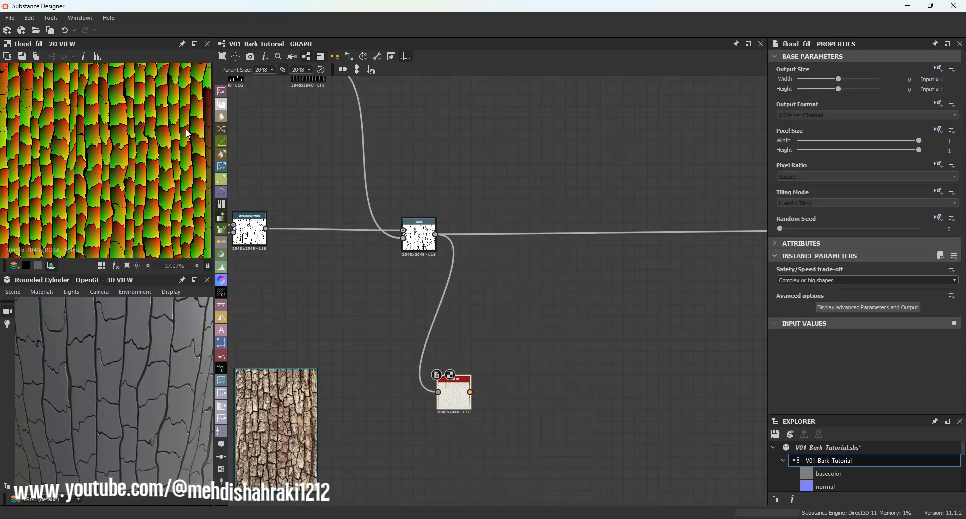
pyautogui.scroll(-3, 187, 134)
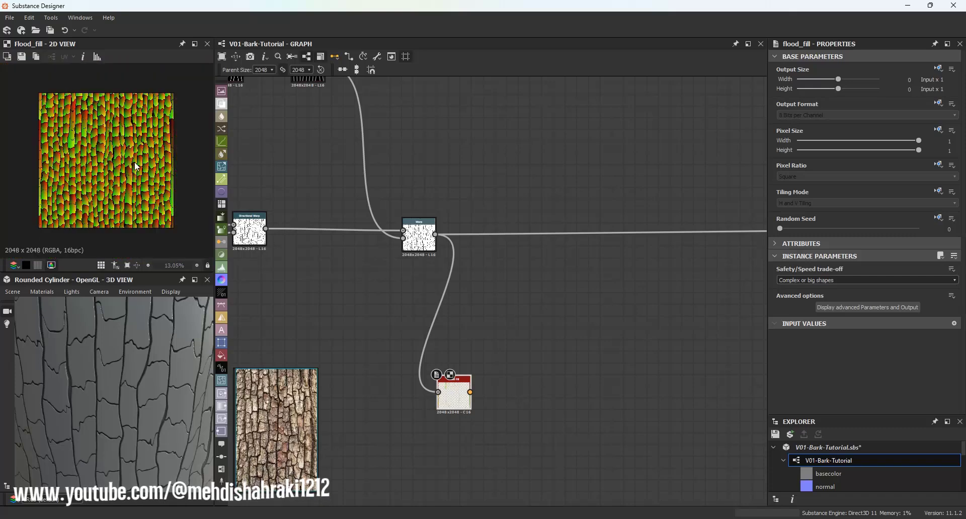
# Add a Flood Fill to Random Grayscale node to the Flood Fill output.
pyautogui.moveTo(474, 381); pyautogui.dragTo(367, 290, button='middle')
pyautogui.scroll(2, 368, 291)
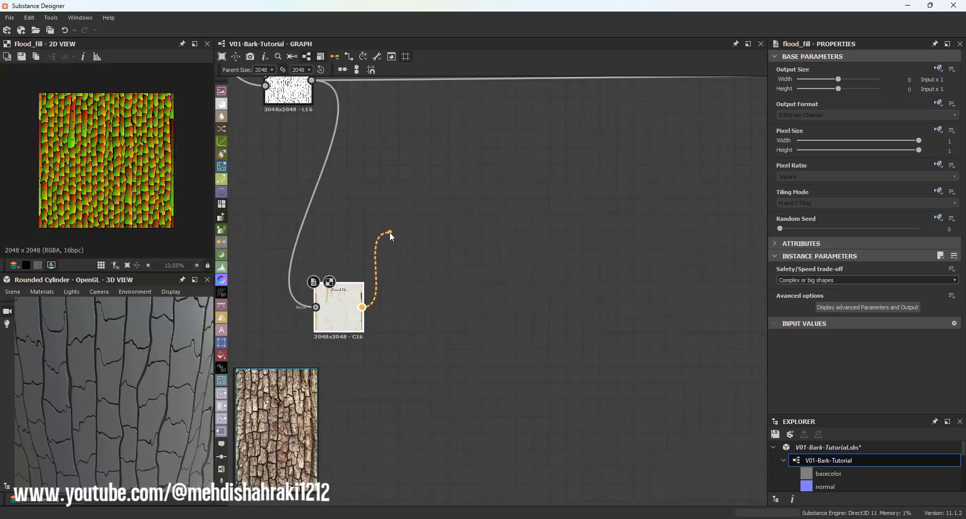
pyautogui.moveTo(390, 233); pyautogui.dragTo(390, 233)
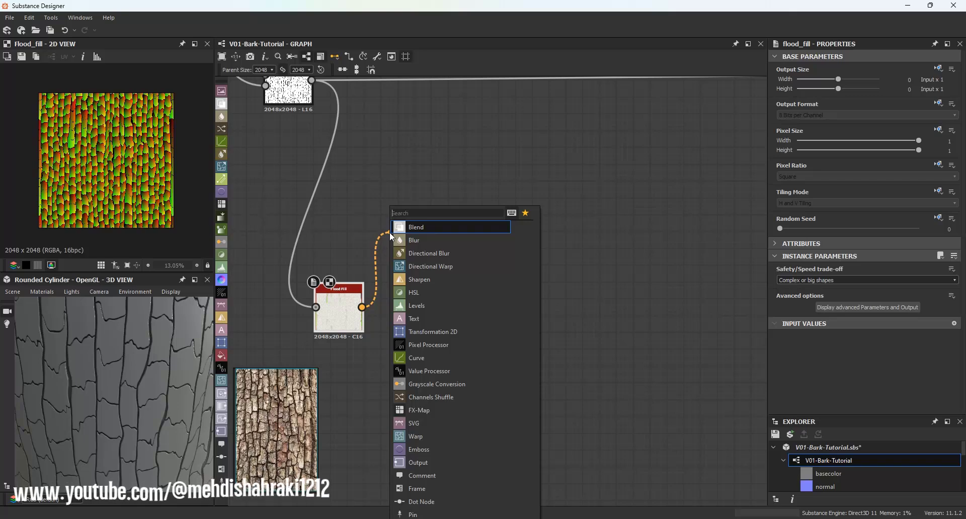
pyautogui.write('fl')
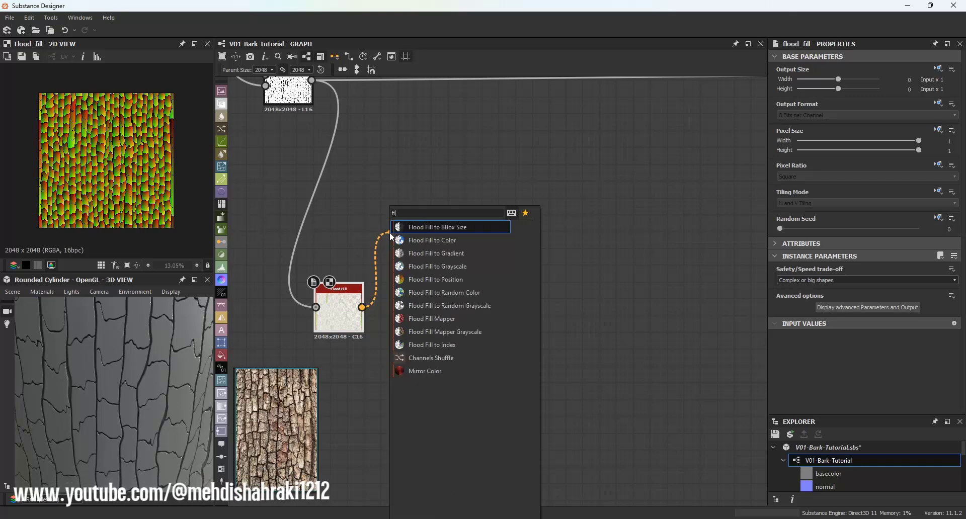
pyautogui.click(441, 304)
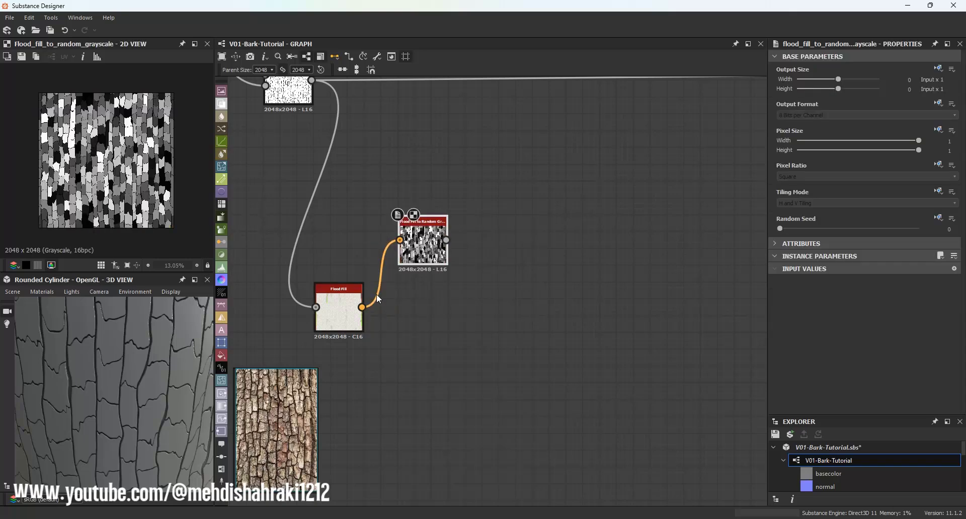
# Branch a Flood Fill to Gradient node off the Flood Fill output and place it below the Random Grayscale node.
pyautogui.moveTo(396, 370); pyautogui.dragTo(396, 370)
pyautogui.write('fl')
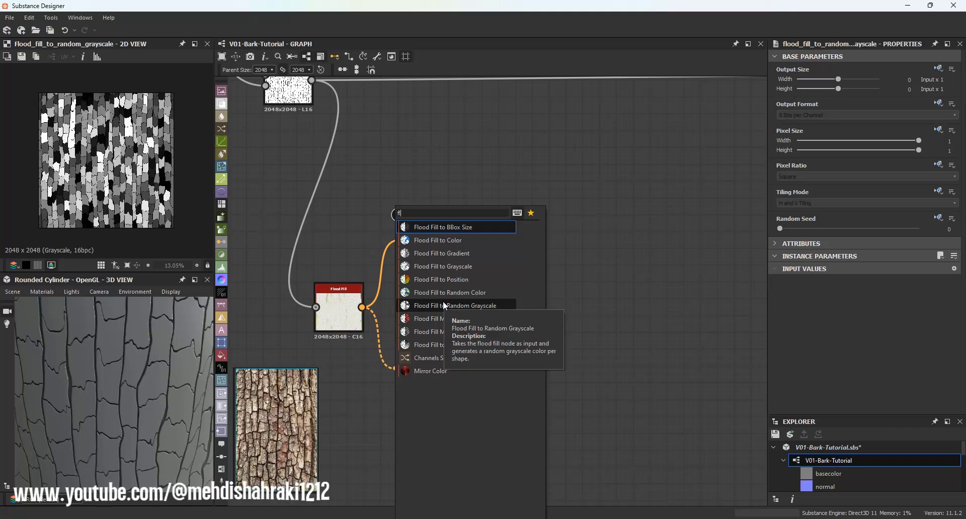
pyautogui.click(450, 254)
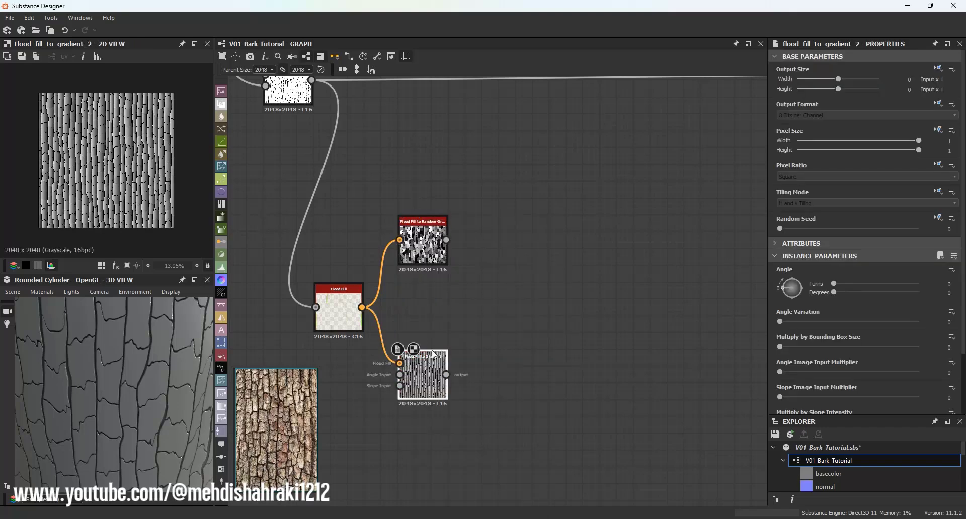
pyautogui.moveTo(417, 368); pyautogui.dragTo(419, 338)
# Set the Flood Fill to Gradient node's Angle to -90 degrees and inspect the resulting shading.
pyautogui.scroll(3, 90, 139)
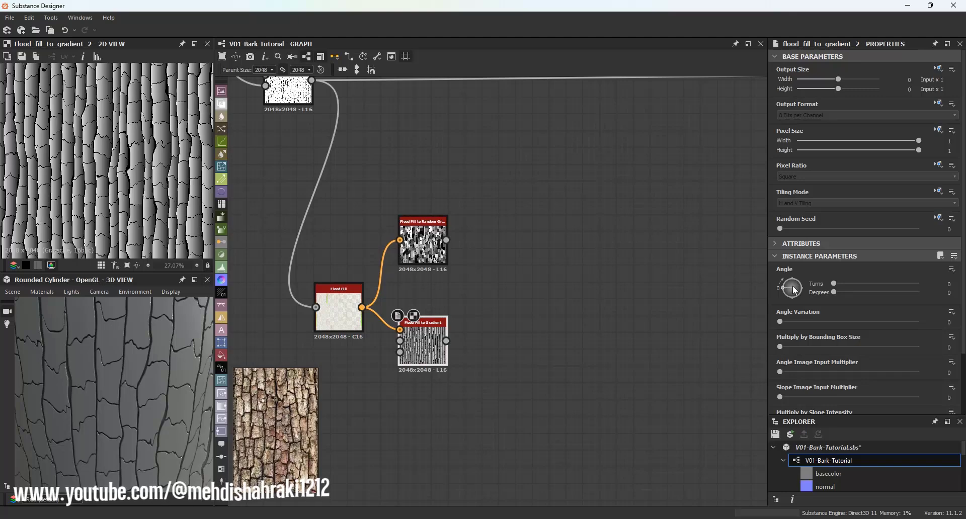
pyautogui.moveTo(795, 290); pyautogui.dragTo(735, 307)
pyautogui.scroll(-2, 145, 150)
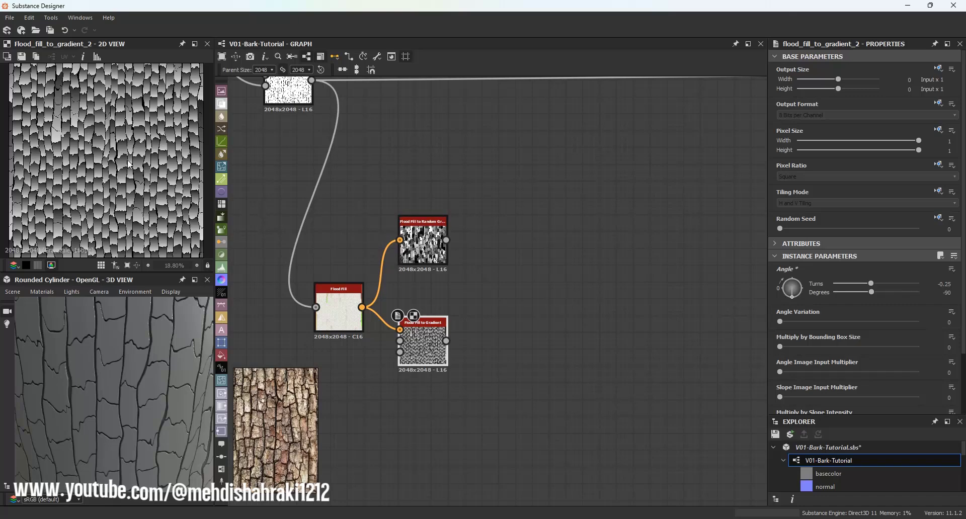
pyautogui.scroll(3, 129, 163)
pyautogui.scroll(4, 82, 167)
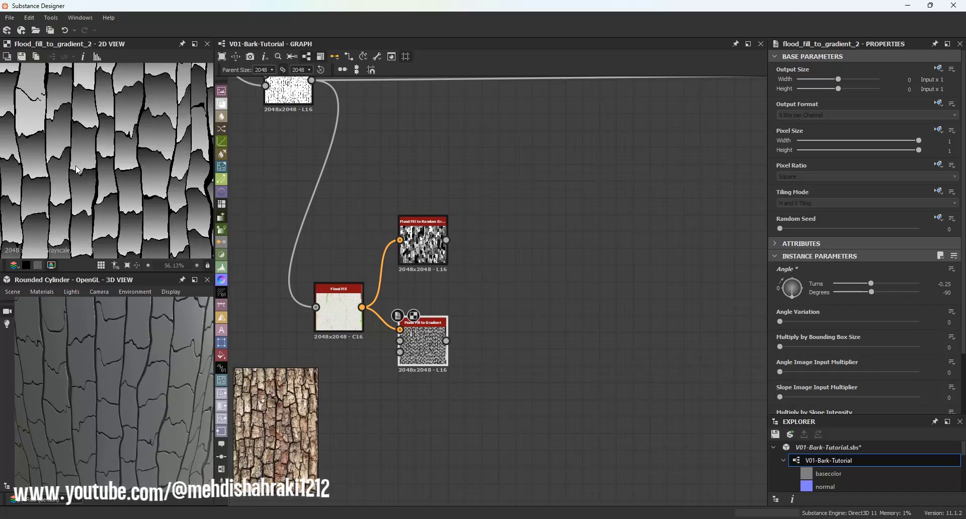
pyautogui.scroll(-3, 95, 182)
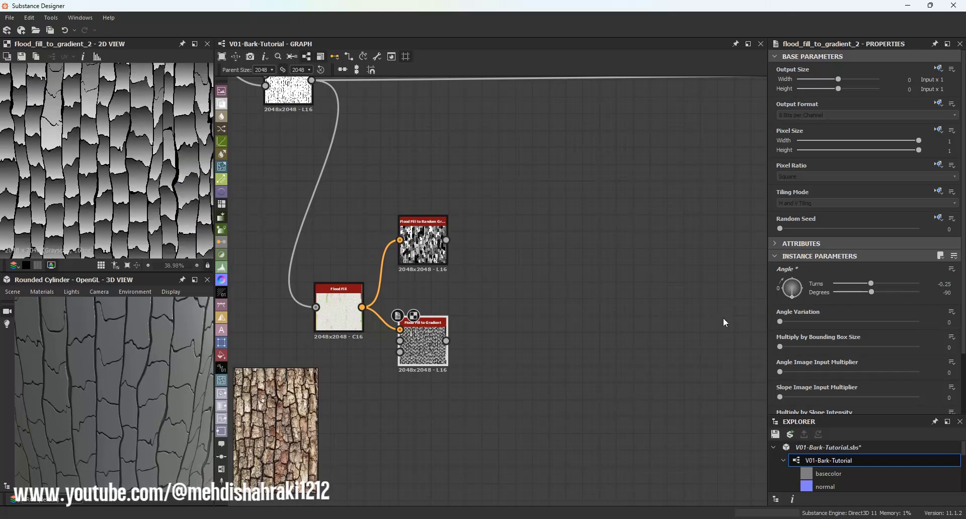
# Set the Random Seed of the Flood Fill to Random Grayscale node to 4.
pyautogui.scroll(2, 420, 240)
pyautogui.moveTo(422, 241); pyautogui.dragTo(423, 250)
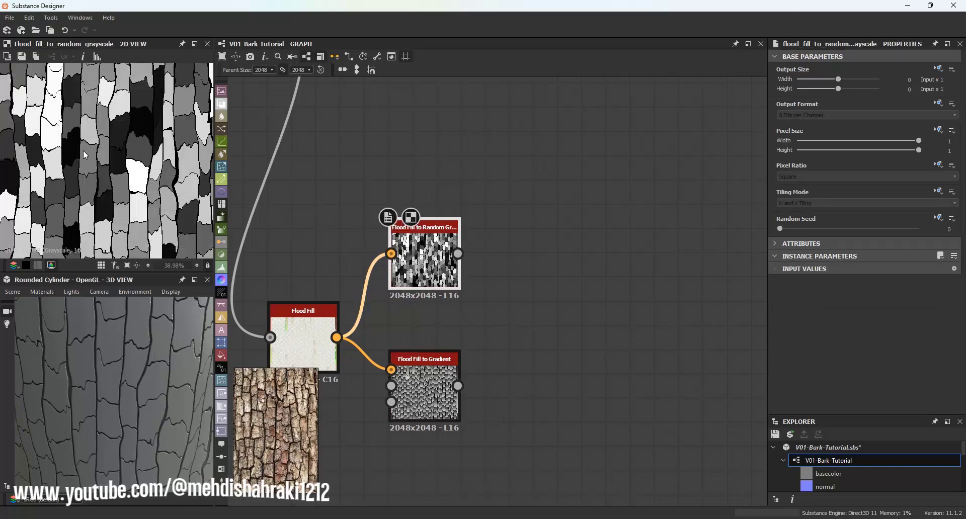
pyautogui.scroll(-2, 83, 150)
pyautogui.moveTo(780, 228); pyautogui.dragTo(831, 230)
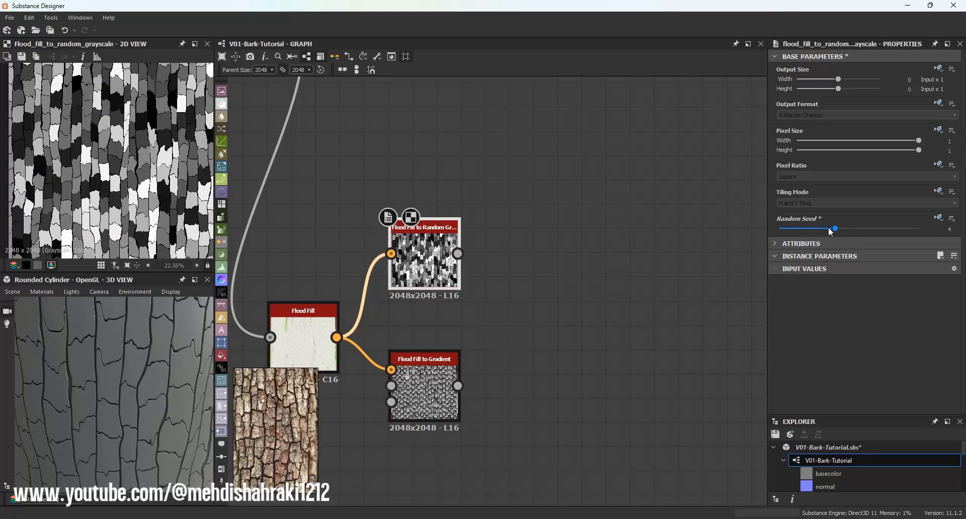
pyautogui.scroll(-2, 114, 151)
pyautogui.scroll(-1, 499, 231)
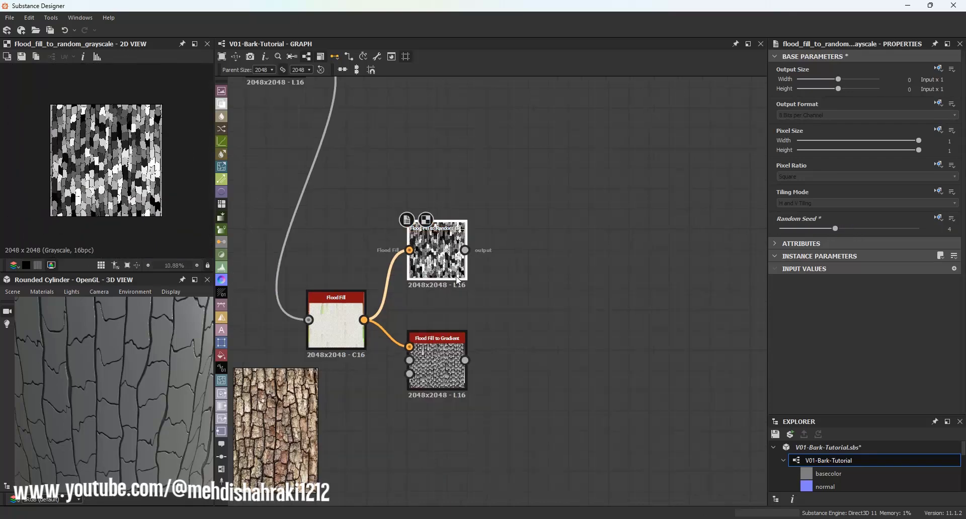
# Shift the Random Grayscale and Gradient nodes together slightly downward so they sit evenly around the Flood Fill node.
pyautogui.moveTo(418, 176); pyautogui.dragTo(455, 383)
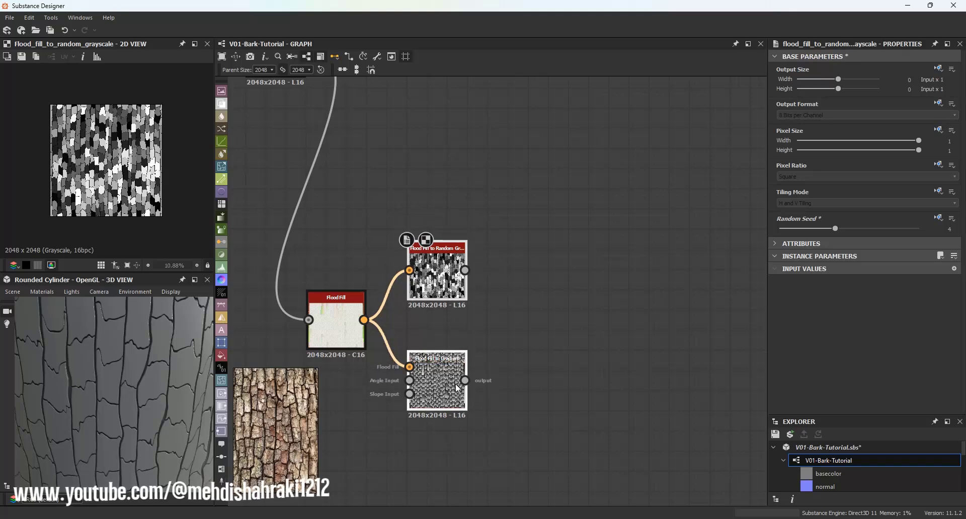
pyautogui.click(481, 329)
pyautogui.scroll(4, 131, 150)
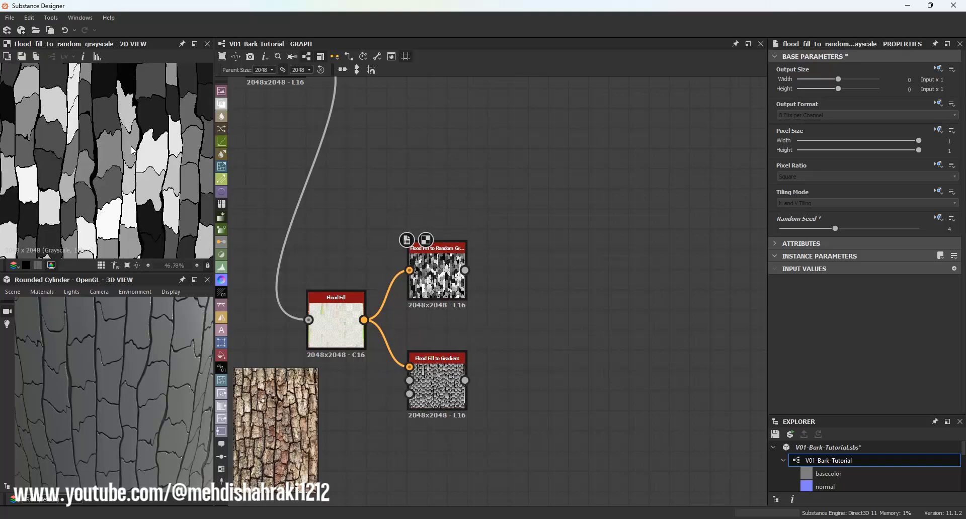
pyautogui.scroll(-2, 132, 150)
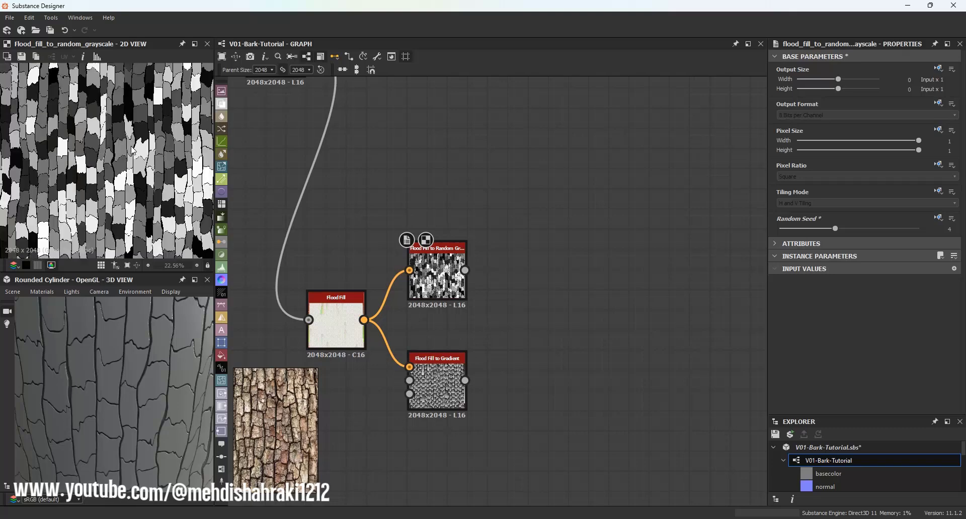
# Insert a Blend node after the Warp node and connect the Flood Fill to Gradient output to its foreground input.
pyautogui.scroll(-2, 472, 158)
pyautogui.moveTo(471, 153); pyautogui.dragTo(451, 266, button='middle')
pyautogui.click(472, 216)
pyautogui.press('space')
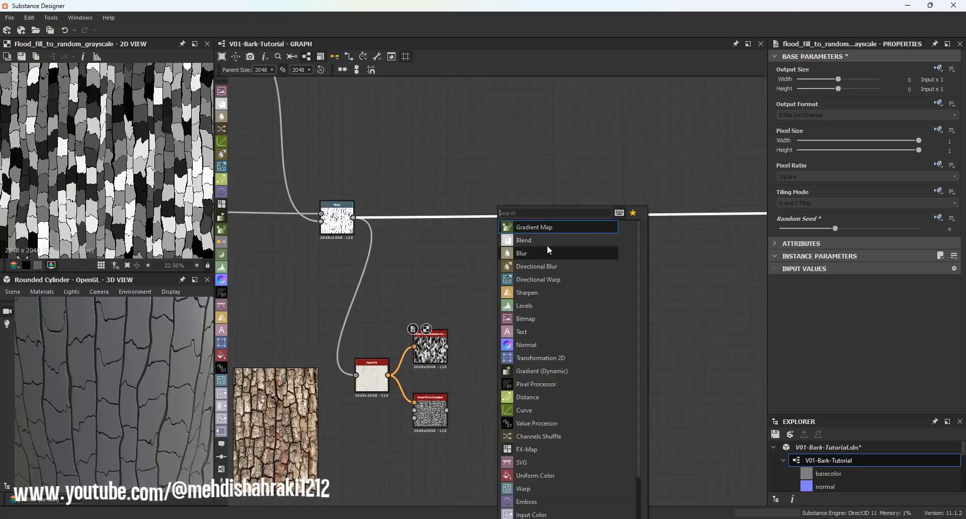
pyautogui.click(545, 244)
pyautogui.moveTo(651, 217); pyautogui.dragTo(447, 411)
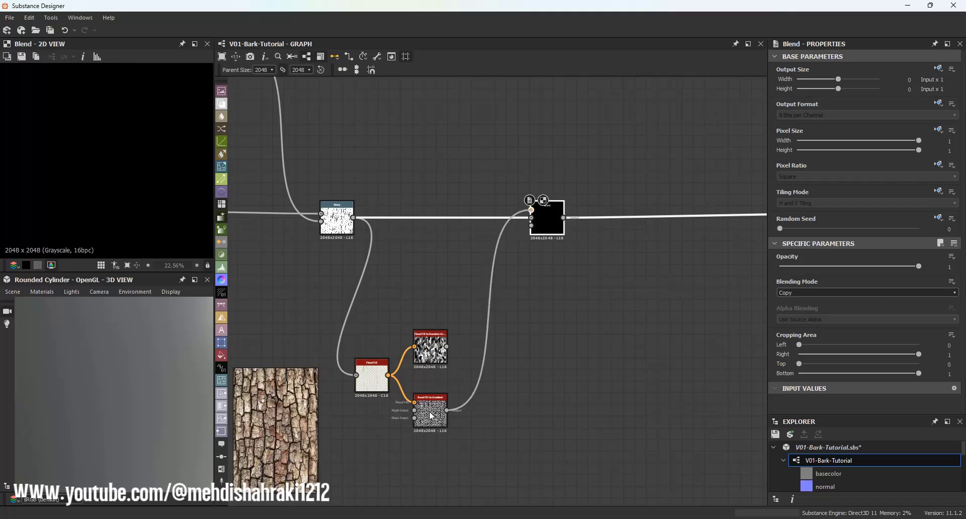
# Set the Blend node's Blending Mode to Multiply and its Opacity to 0.56.
pyautogui.scroll(3, 118, 161)
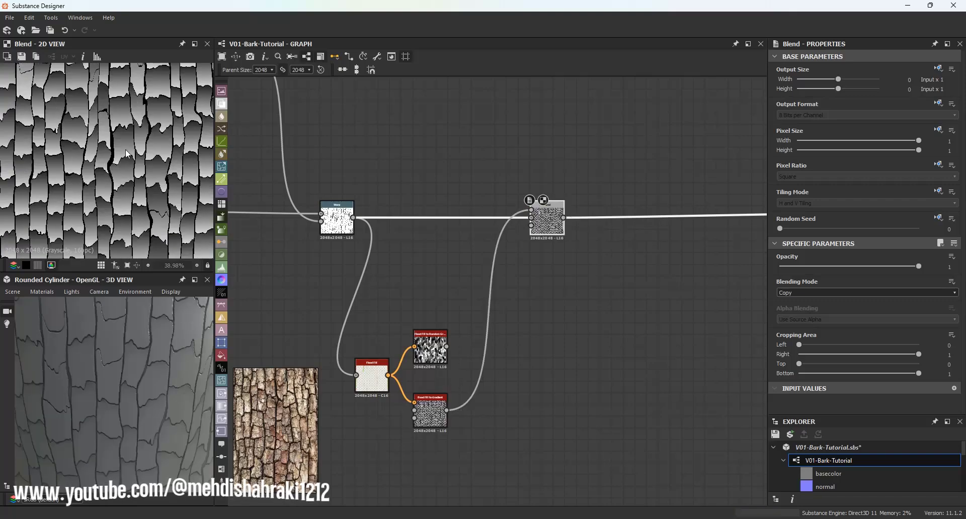
pyautogui.click(795, 293)
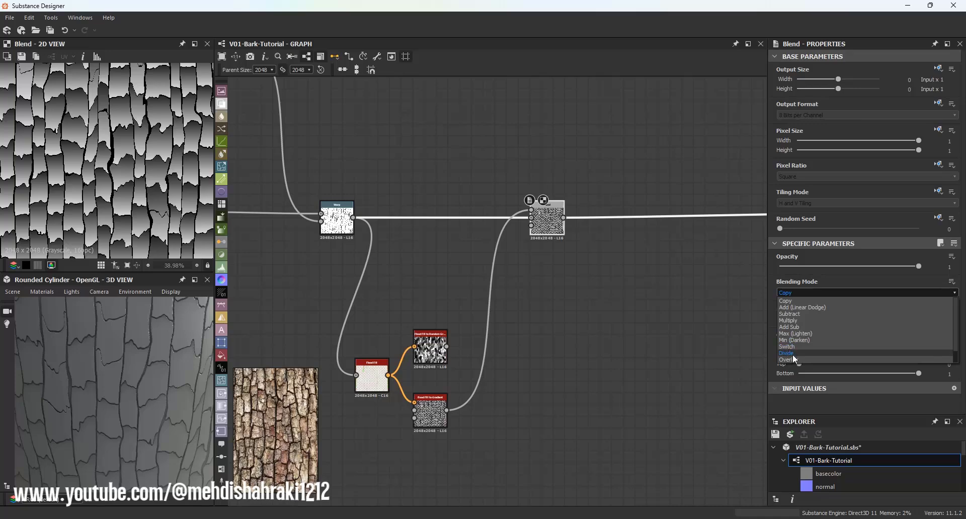
pyautogui.click(800, 320)
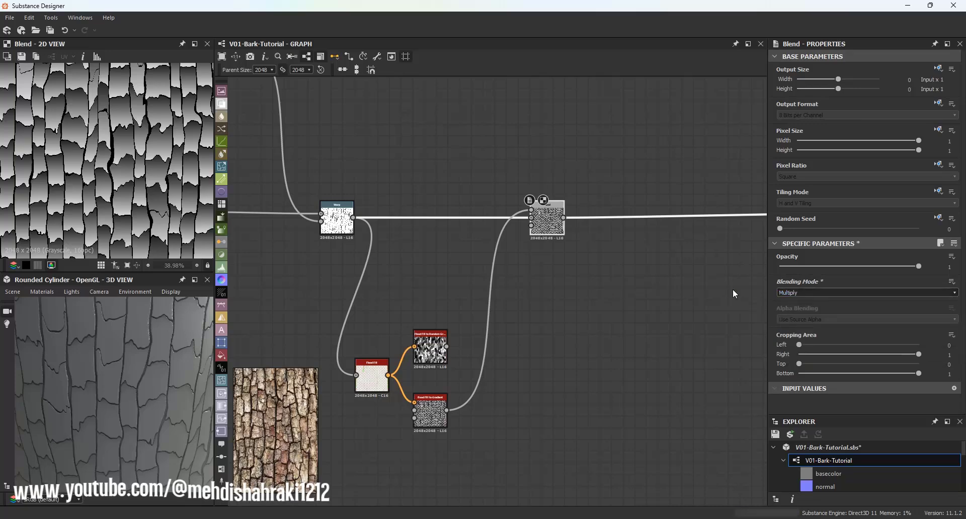
pyautogui.scroll(-3, 210, 173)
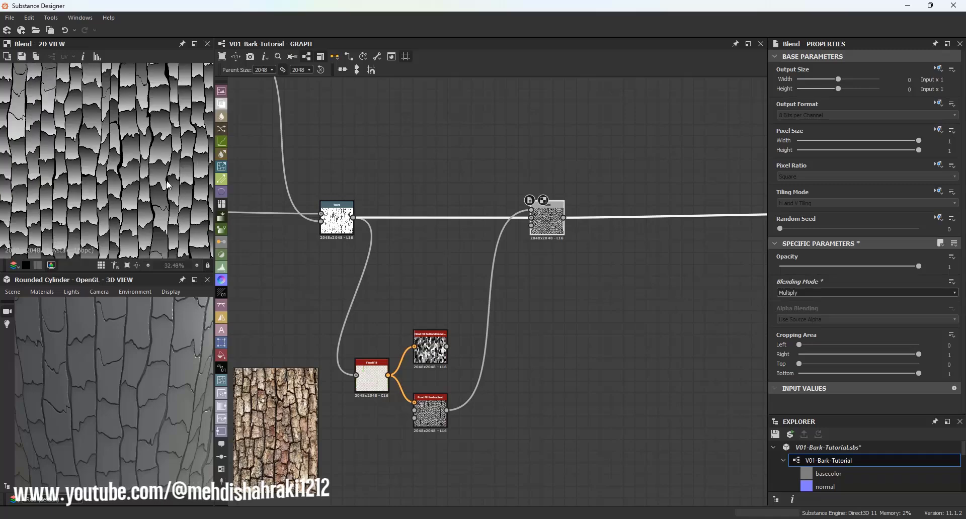
pyautogui.moveTo(854, 267)
pyautogui.mouseDown()
pyautogui.moveTo(817, 266)
pyautogui.moveTo(869, 267)
pyautogui.moveTo(858, 268)
pyautogui.mouseUp()
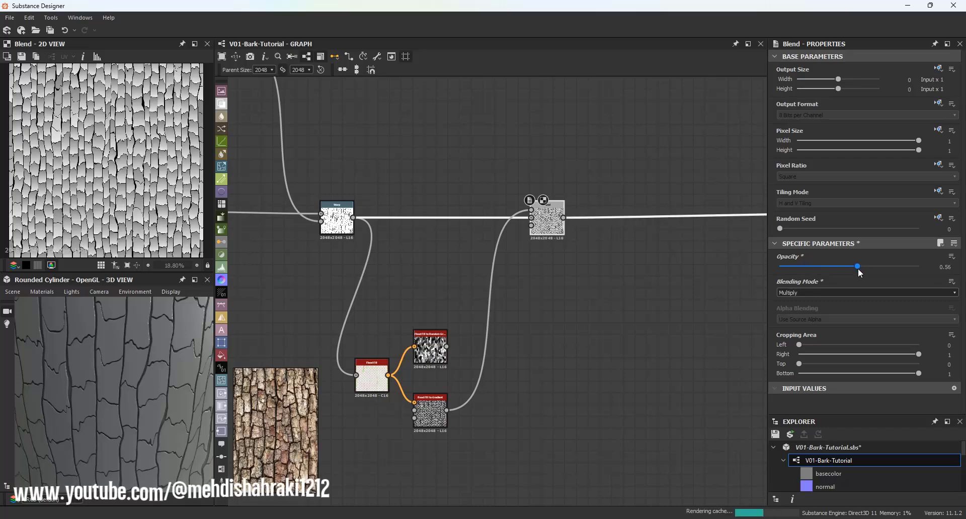
# Set the Default material's height Scale to 5.14 and view the whole displaced cylinder in 3D.
pyautogui.moveTo(158, 316); pyautogui.dragTo(201, 325)
pyautogui.click(42, 292)
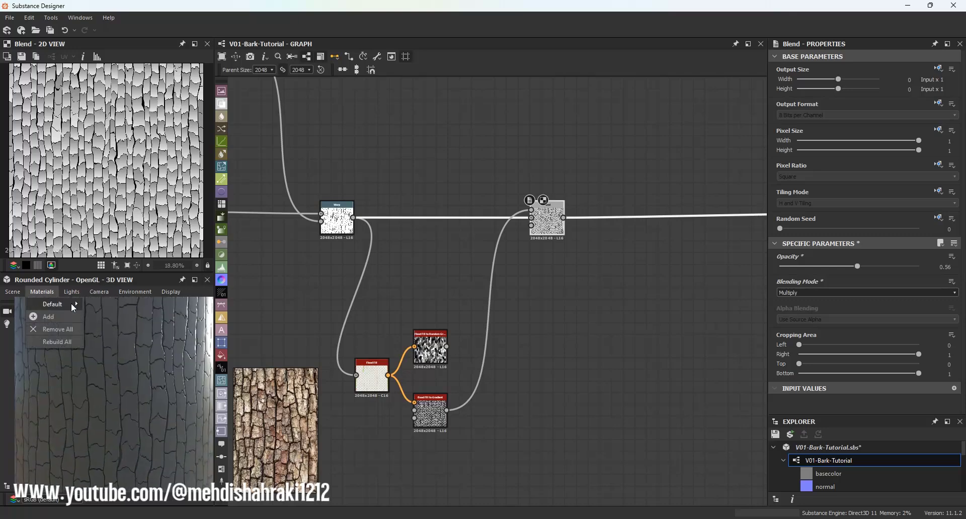
pyautogui.moveTo(71, 303)
pyautogui.click(137, 303)
pyautogui.scroll(-3, 790, 296)
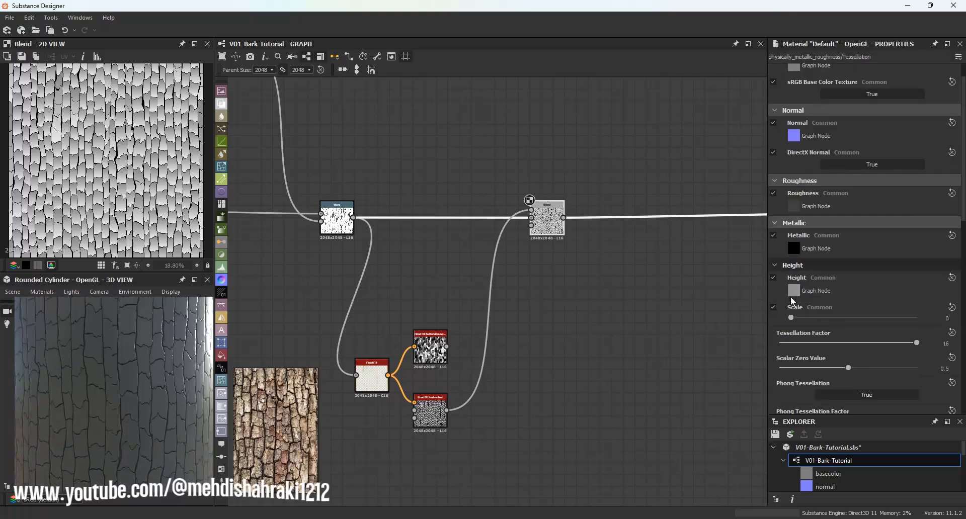
pyautogui.moveTo(852, 288); pyautogui.dragTo(855, 287)
pyautogui.scroll(-5, 144, 391)
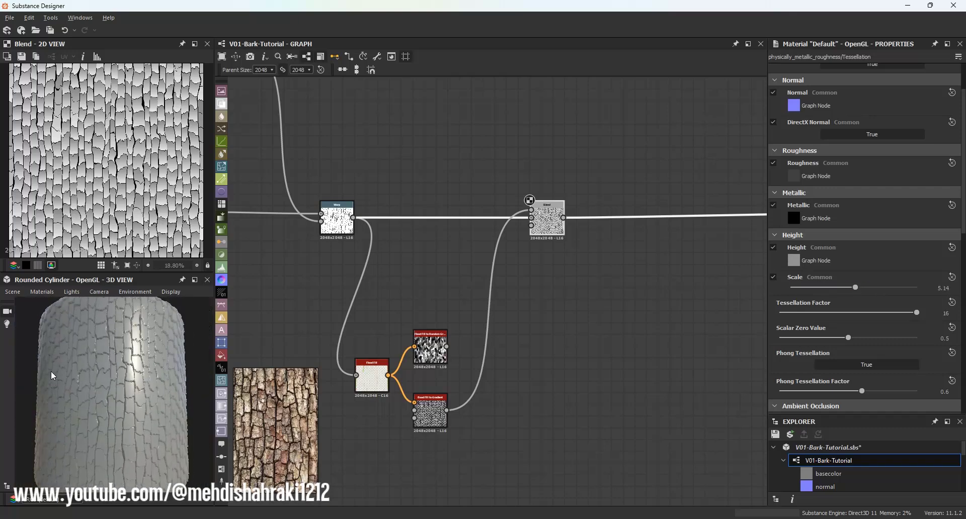
# Insert a second Blend node into the link directly after the existing Blend node.
pyautogui.moveTo(50, 370); pyautogui.dragTo(104, 373)
pyautogui.scroll(-1, 550, 274)
pyautogui.scroll(3, 559, 234)
pyautogui.moveTo(568, 234); pyautogui.dragTo(454, 171, button='middle')
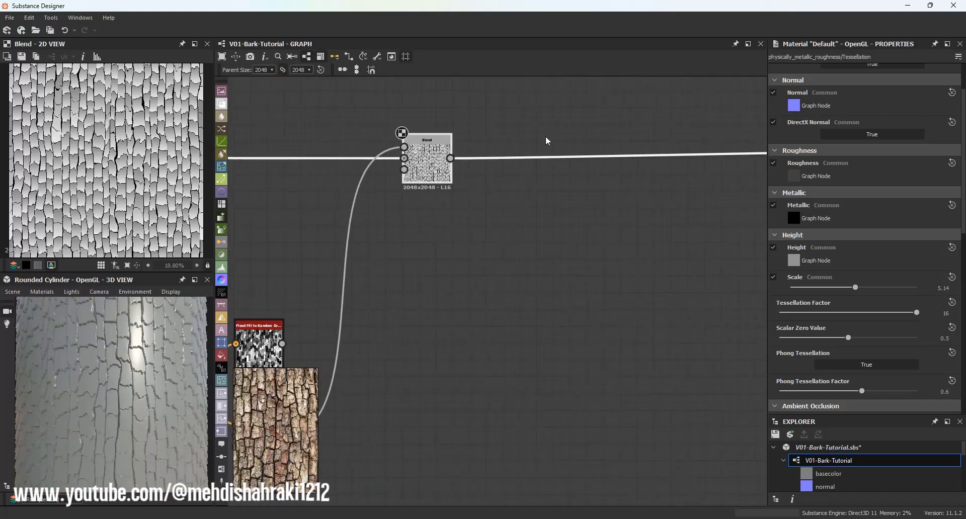
pyautogui.press('space')
pyautogui.press('space')
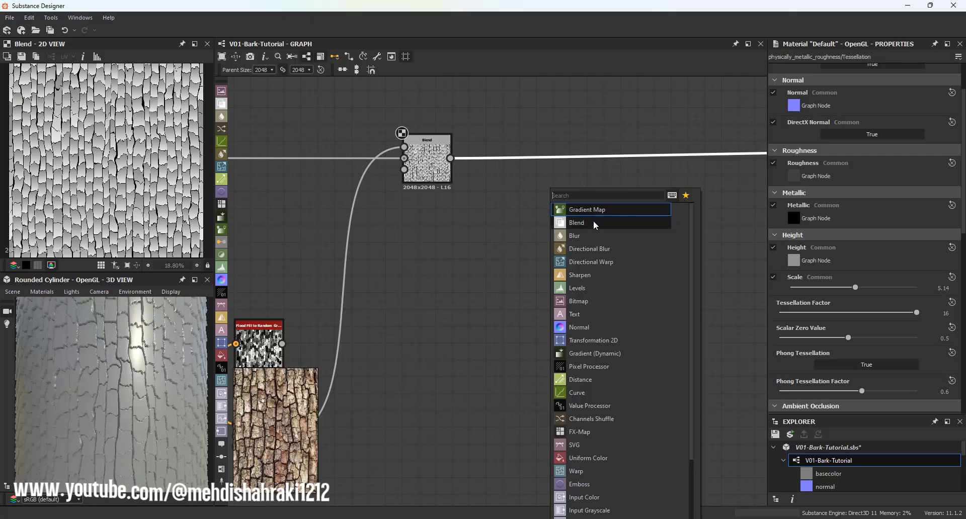
pyautogui.click(593, 223)
pyautogui.moveTo(654, 173); pyautogui.dragTo(501, 177)
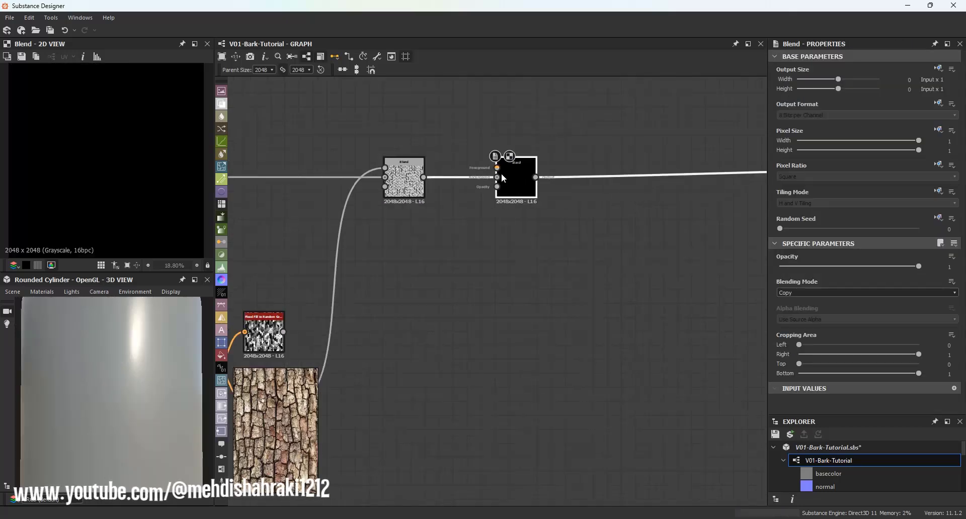
# Connect the Flood Fill to Random Grayscale output to the second Blend node's foreground input.
pyautogui.scroll(-2, 491, 212)
pyautogui.moveTo(477, 262); pyautogui.dragTo(556, 220, button='middle')
pyautogui.scroll(2, 532, 232)
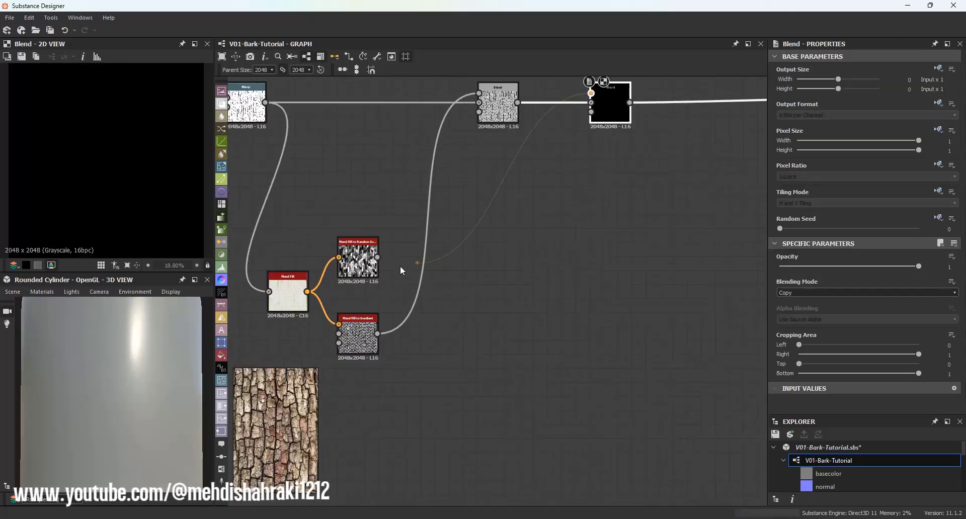
pyautogui.click(371, 270)
pyautogui.moveTo(617, 143); pyautogui.dragTo(615, 204, button='middle')
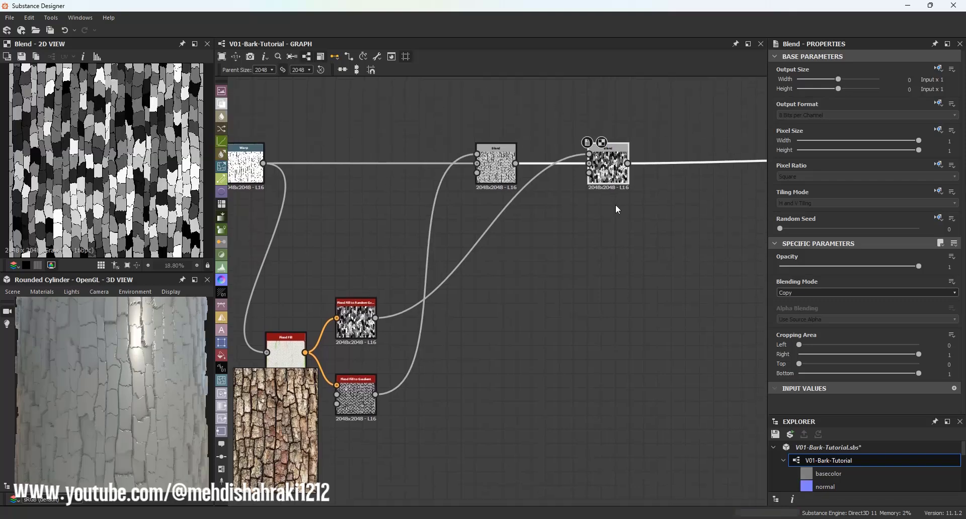
# Set the second Blend node's Blending Mode to Overlay and its Opacity to 0.4, checking the relief in 3D.
pyautogui.scroll(2, 615, 201)
pyautogui.click(865, 293)
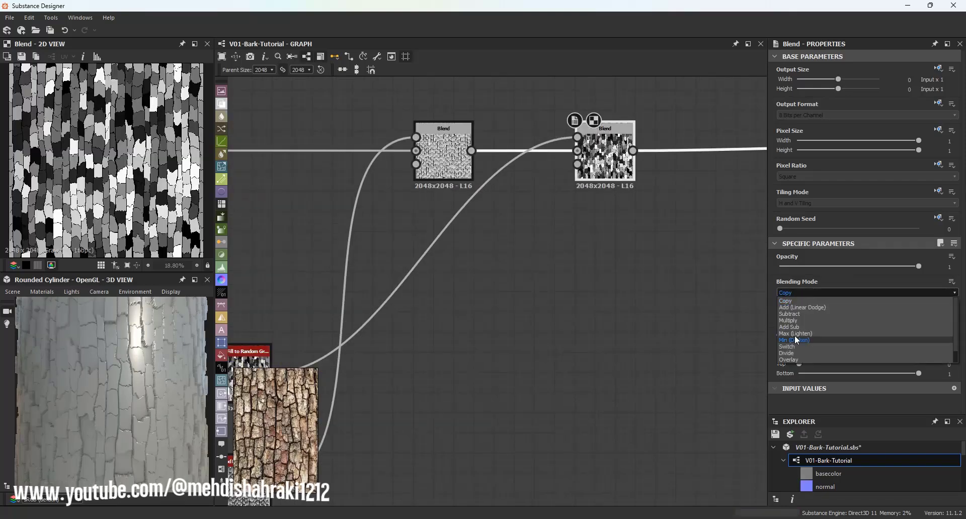
pyautogui.click(793, 360)
pyautogui.scroll(2, 124, 157)
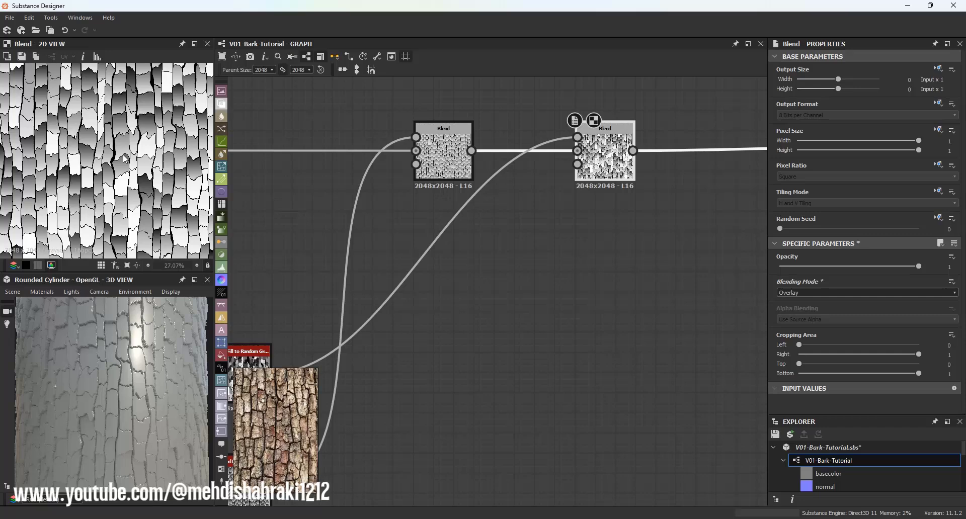
pyautogui.moveTo(529, 183); pyautogui.dragTo(595, 195, button='middle')
pyautogui.scroll(-2, 126, 201)
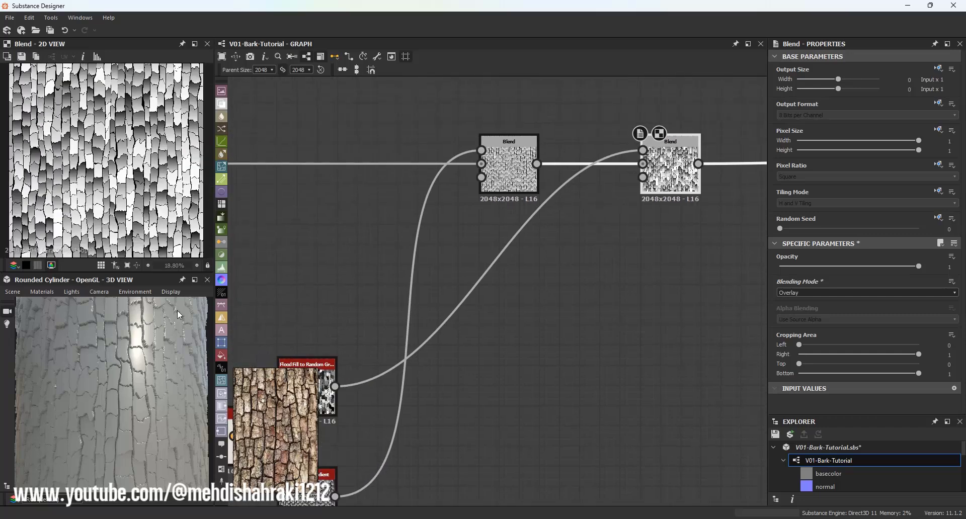
pyautogui.moveTo(170, 353); pyautogui.dragTo(138, 282)
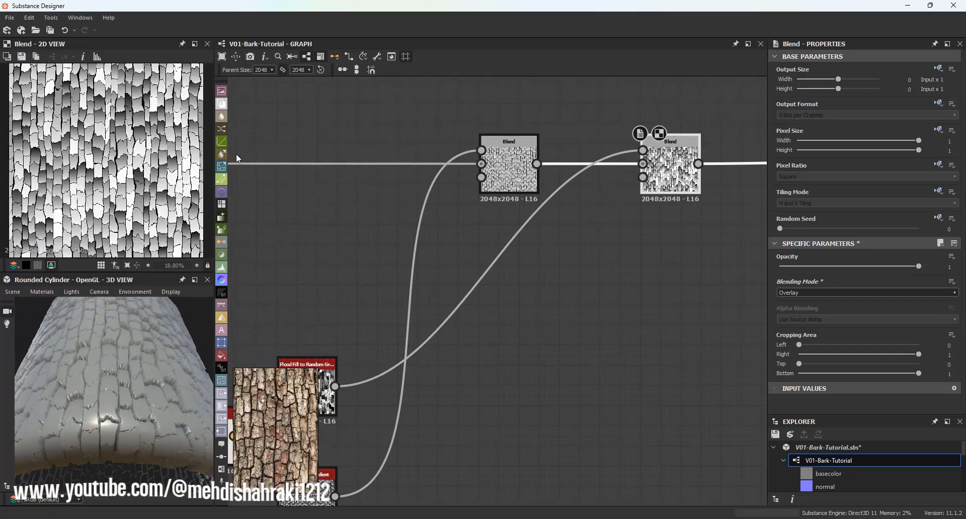
pyautogui.click(836, 266)
pyautogui.moveTo(834, 266); pyautogui.dragTo(836, 267)
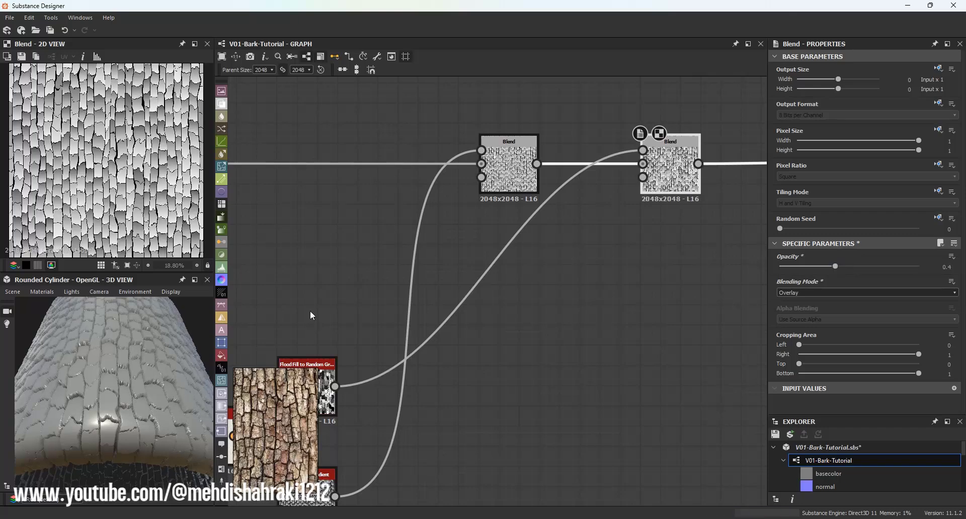
# Examine the blended bark height up close on the 3D cylinder and in the 2D view.
pyautogui.moveTo(164, 340); pyautogui.dragTo(151, 428)
pyautogui.scroll(3, 142, 364)
pyautogui.scroll(-1, 143, 363)
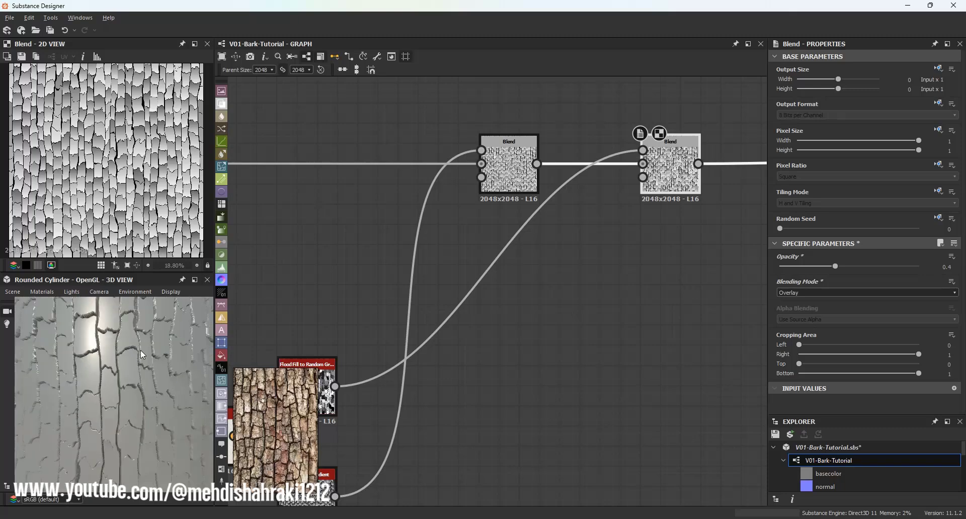
pyautogui.moveTo(141, 350); pyautogui.dragTo(131, 366)
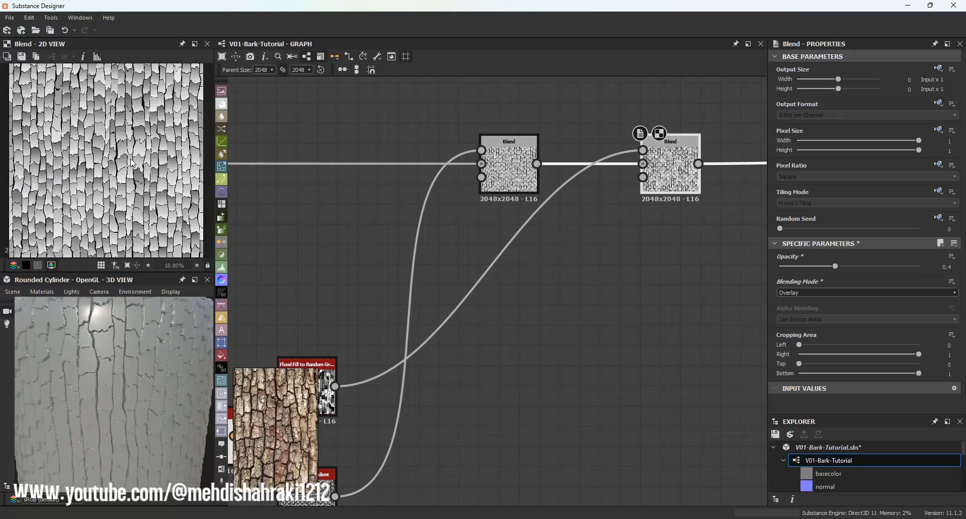
pyautogui.press('space')
pyautogui.scroll(2, 124, 170)
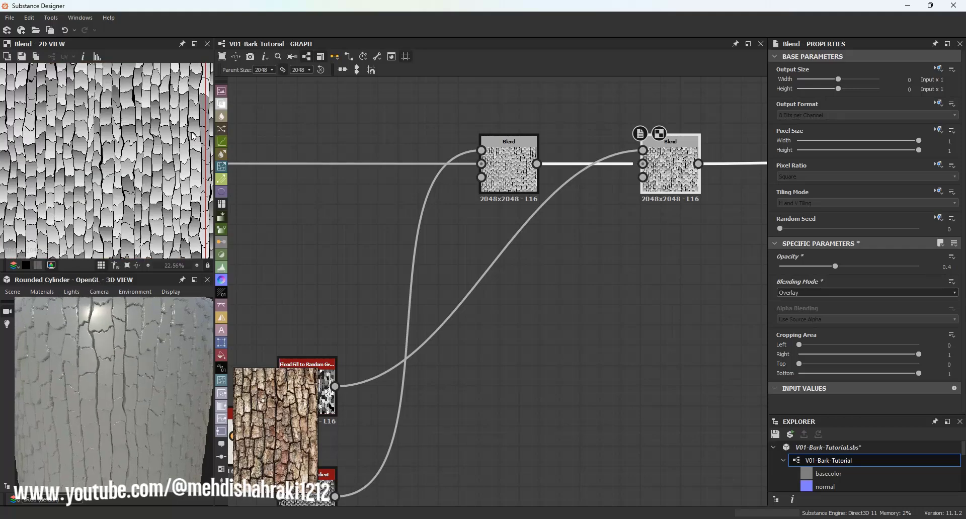
pyautogui.press('space')
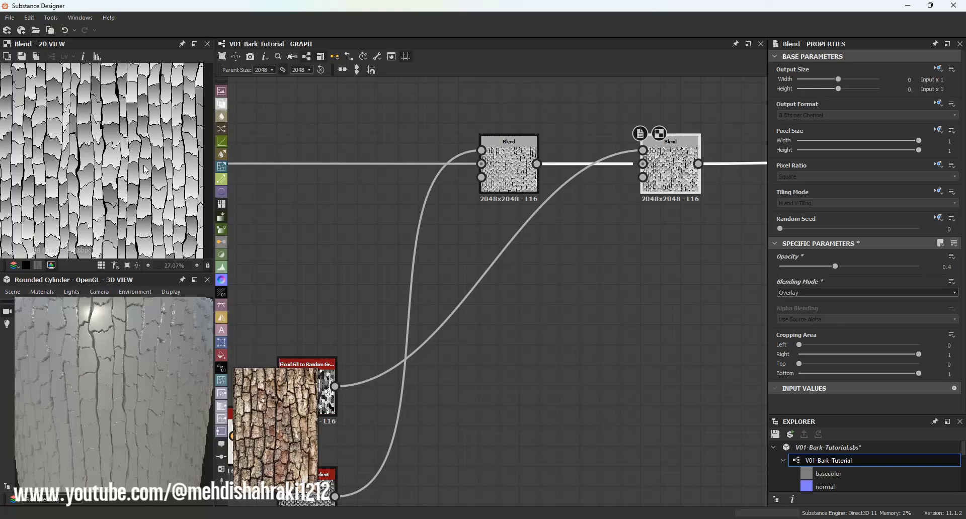
pyautogui.scroll(-4, 110, 190)
pyautogui.scroll(-9, 439, 250)
pyautogui.scroll(2, 509, 242)
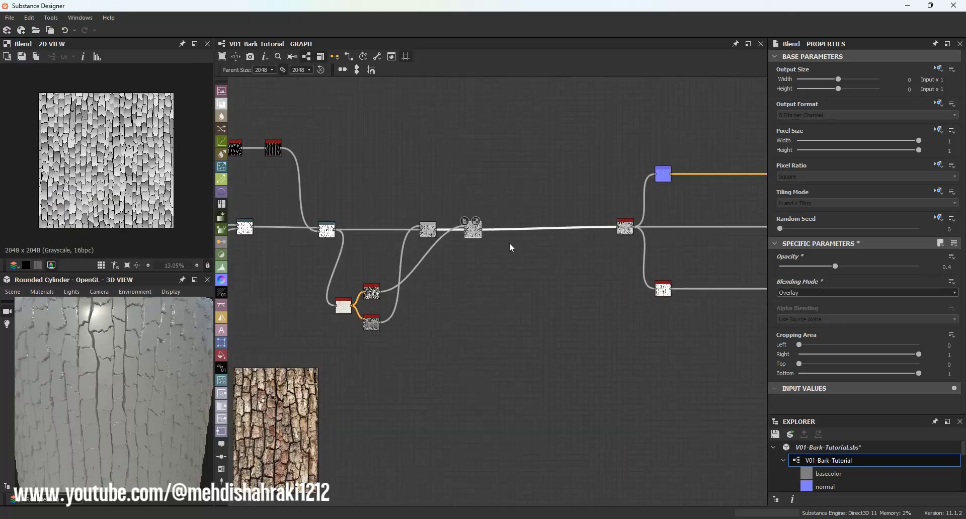
# Move the two Blend nodes together closer to the Warp node.
pyautogui.scroll(-2, 509, 243)
pyautogui.scroll(4, 469, 232)
pyautogui.moveTo(405, 185); pyautogui.dragTo(463, 234)
pyautogui.click(436, 178)
# Shift the whole network from the tile pattern through the second Blend node to the left, away from the output nodes.
pyautogui.scroll(-3, 386, 271)
pyautogui.moveTo(386, 271); pyautogui.dragTo(509, 248, button='middle')
pyautogui.scroll(-1, 509, 245)
pyautogui.moveTo(444, 241); pyautogui.dragTo(524, 228, button='middle')
pyautogui.scroll(2, 411, 226)
pyautogui.moveTo(306, 176); pyautogui.dragTo(509, 325)
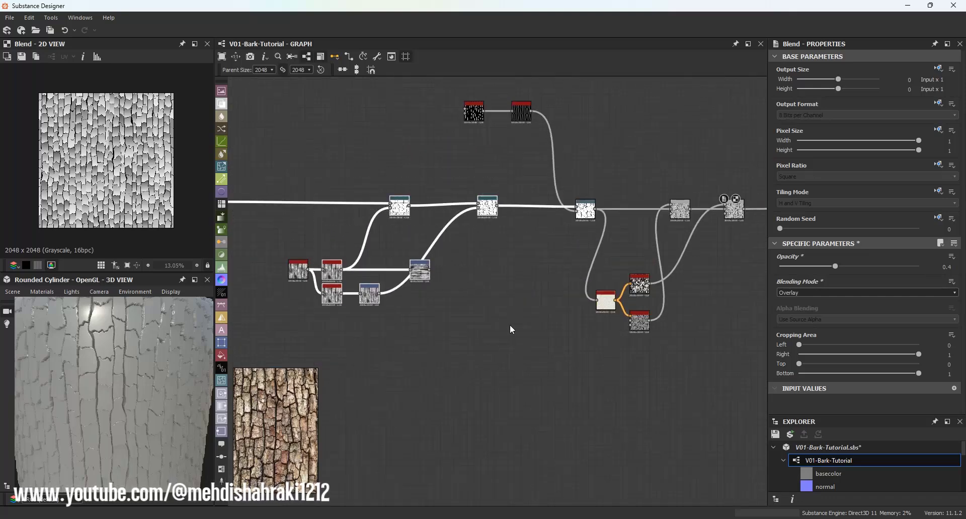
pyautogui.moveTo(273, 163); pyautogui.dragTo(477, 335)
pyautogui.click(477, 335)
pyautogui.scroll(-4, 504, 257)
pyautogui.moveTo(504, 258); pyautogui.dragTo(422, 255, button='middle')
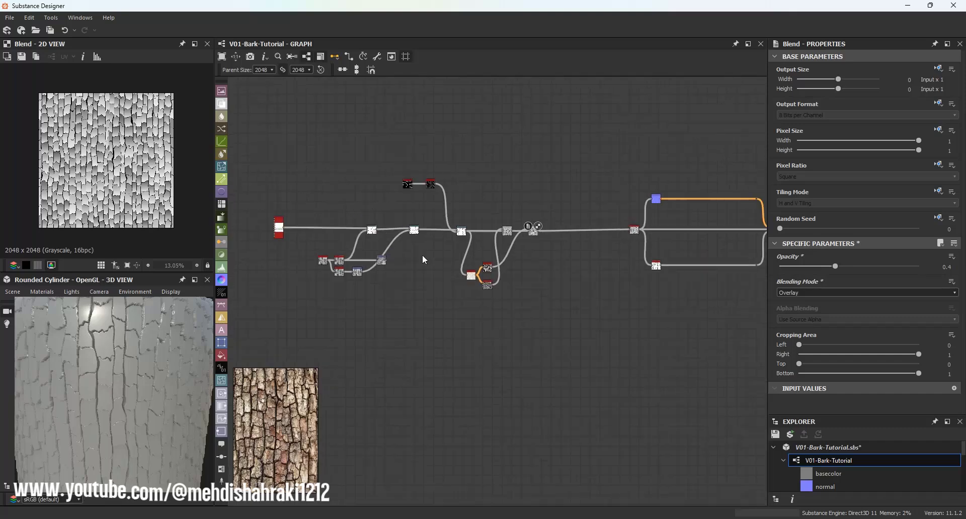
pyautogui.scroll(-1, 421, 254)
pyautogui.moveTo(259, 163); pyautogui.dragTo(533, 340)
pyautogui.moveTo(515, 234); pyautogui.dragTo(426, 233)
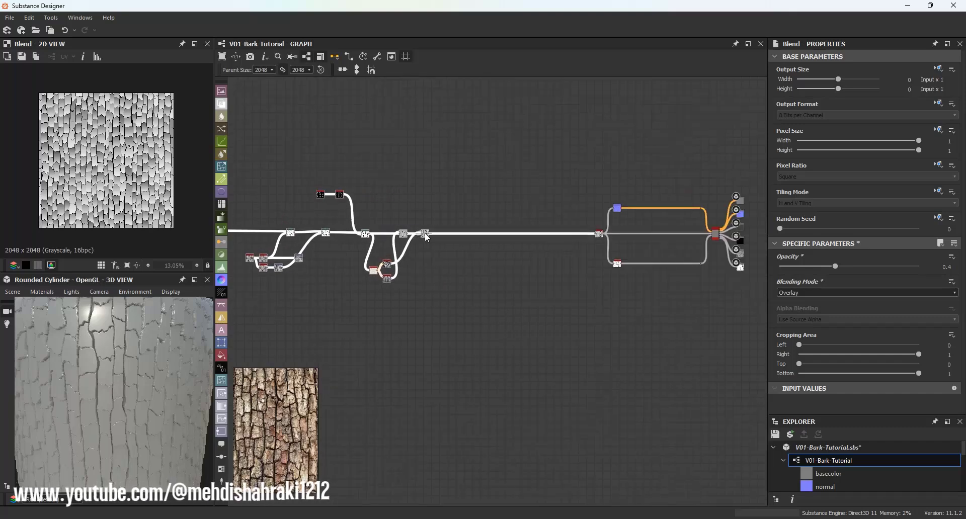
pyautogui.click(436, 279)
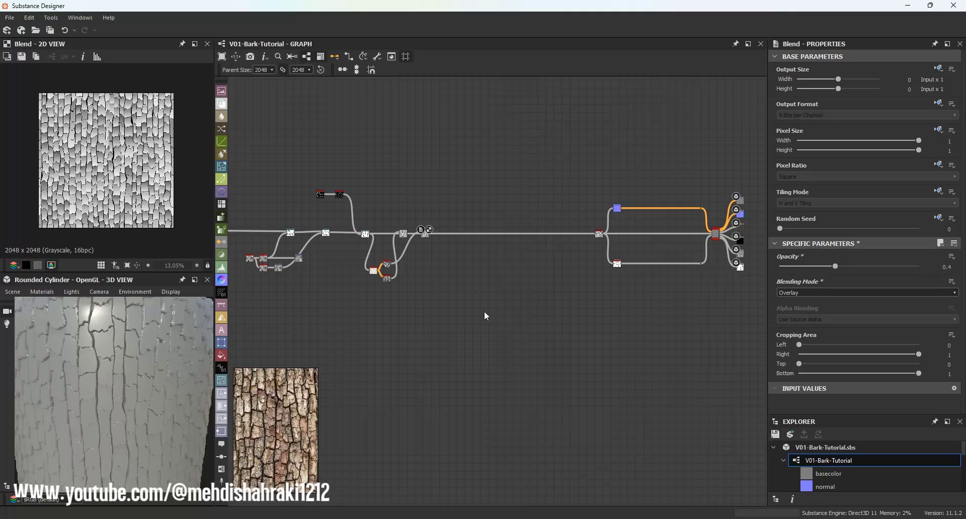
# Review the Flood Fill and Blend section of the graph against the bark reference image.
pyautogui.scroll(6, 483, 212)
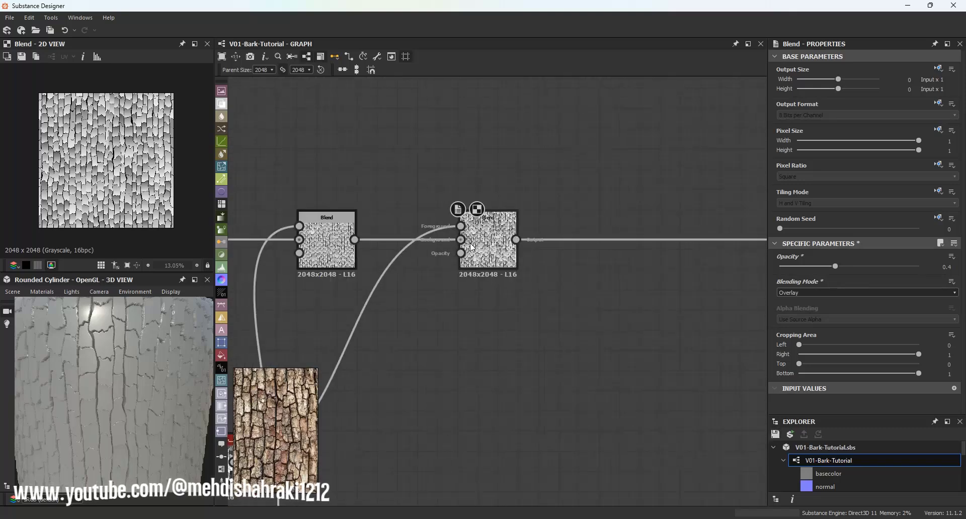
pyautogui.click(472, 247)
pyautogui.scroll(-3, 523, 278)
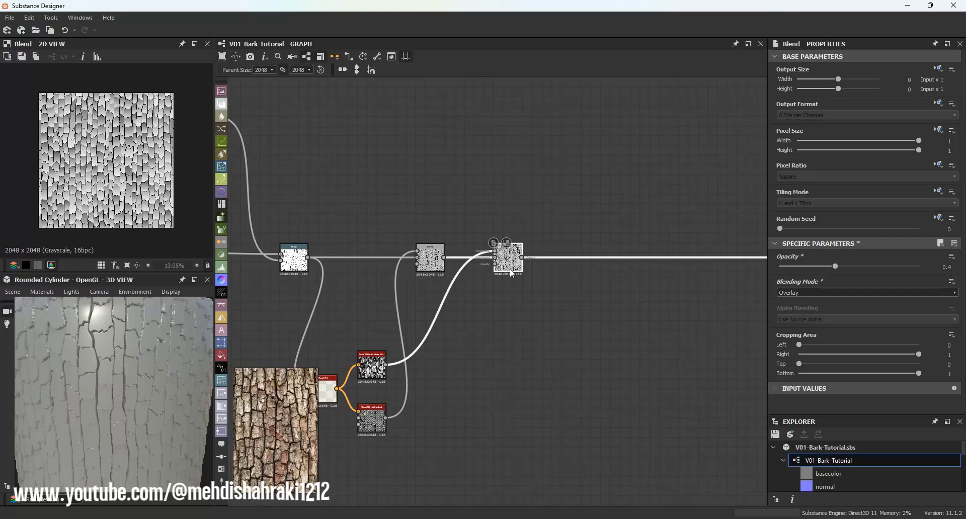
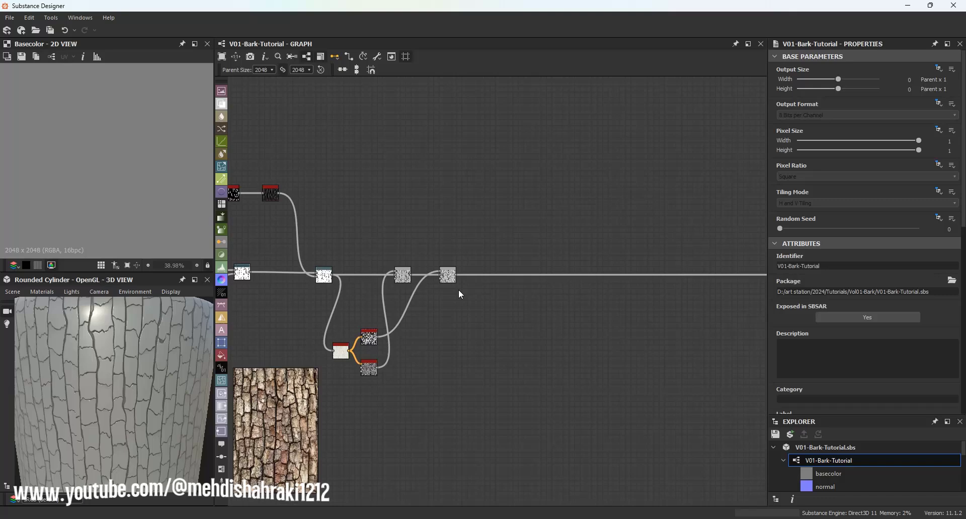
pyautogui.scroll(2, 460, 293)
pyautogui.moveTo(468, 298); pyautogui.dragTo(472, 262, button='middle')
pyautogui.scroll(4, 491, 252)
pyautogui.scroll(-1, 648, 253)
pyautogui.scroll(-1, 645, 256)
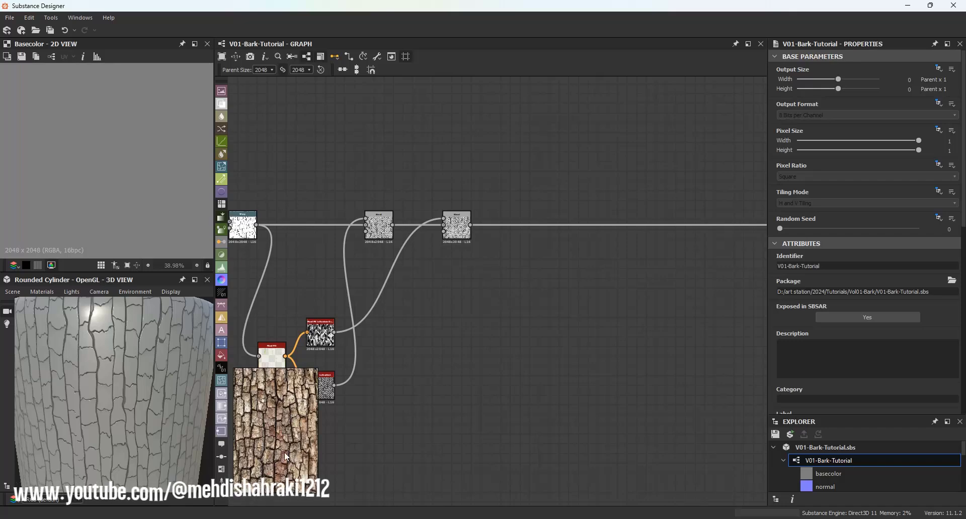
# Add an Anisotropic Noise node in the empty area below the flood fill nodes and set its Rotate option to True.
pyautogui.moveTo(454, 386); pyautogui.dragTo(523, 325, button='middle')
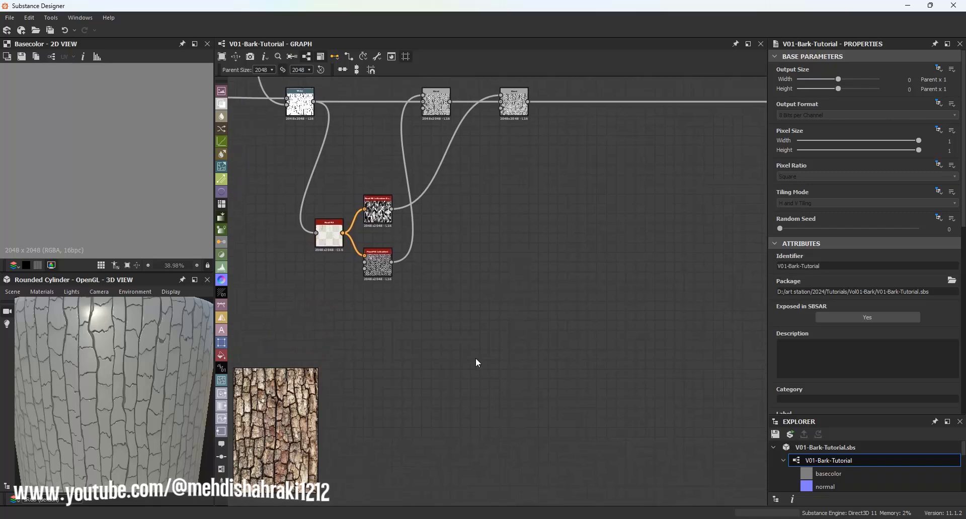
pyautogui.press('space')
pyautogui.write('an')
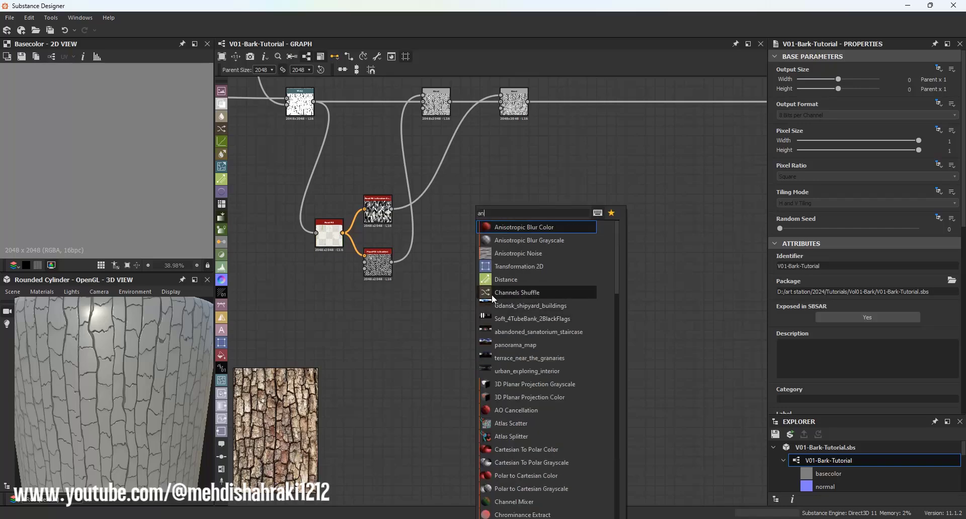
pyautogui.click(521, 254)
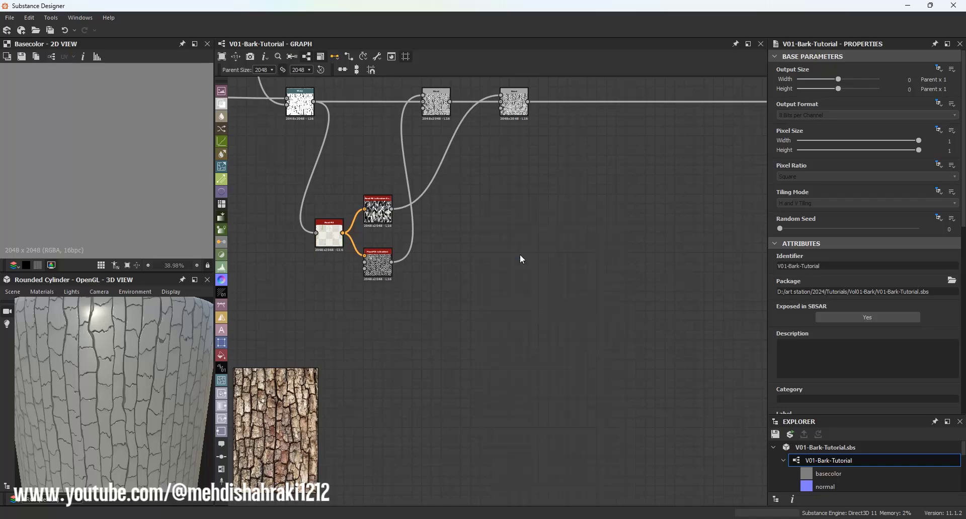
pyautogui.click(823, 360)
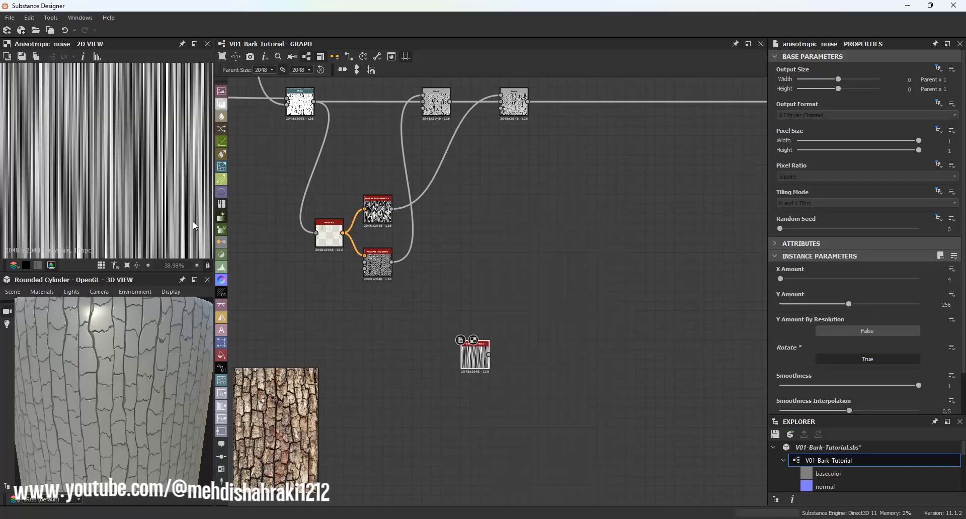
# Set the Anisotropic Noise node's Y Amount to 2500.
pyautogui.scroll(-3, 146, 175)
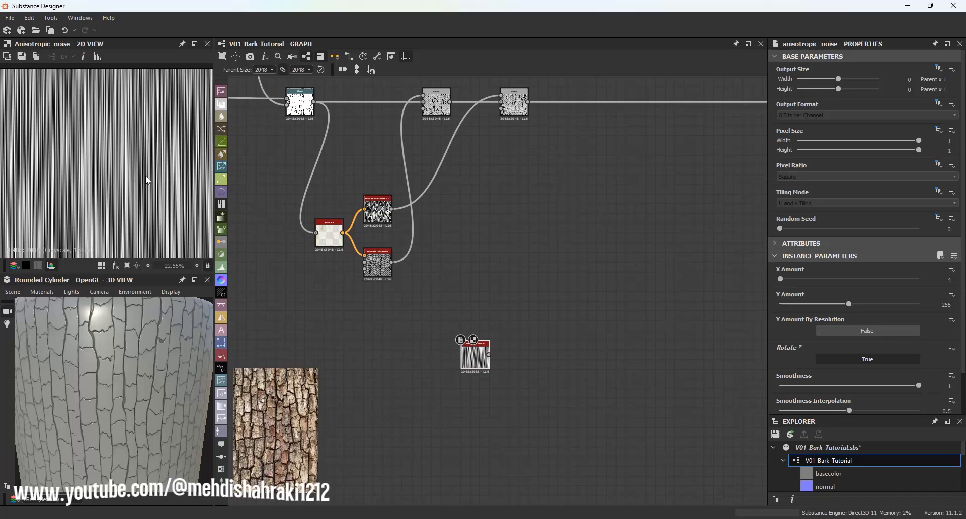
pyautogui.click(947, 305)
pyautogui.write('2500')
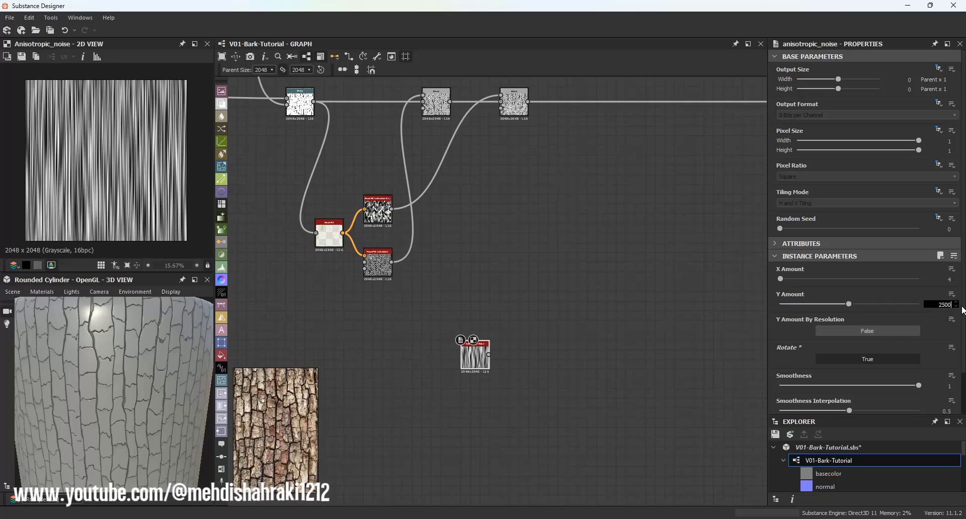
pyautogui.press('Return')
# Add a Directional Warp node fed by the Anisotropic Noise output.
pyautogui.scroll(2, 502, 347)
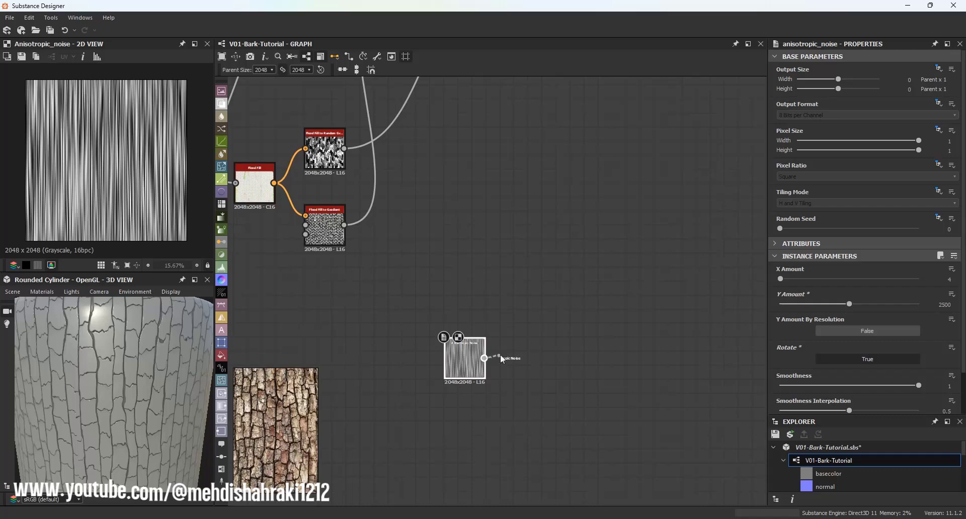
pyautogui.moveTo(500, 354); pyautogui.dragTo(535, 340)
pyautogui.write('dire')
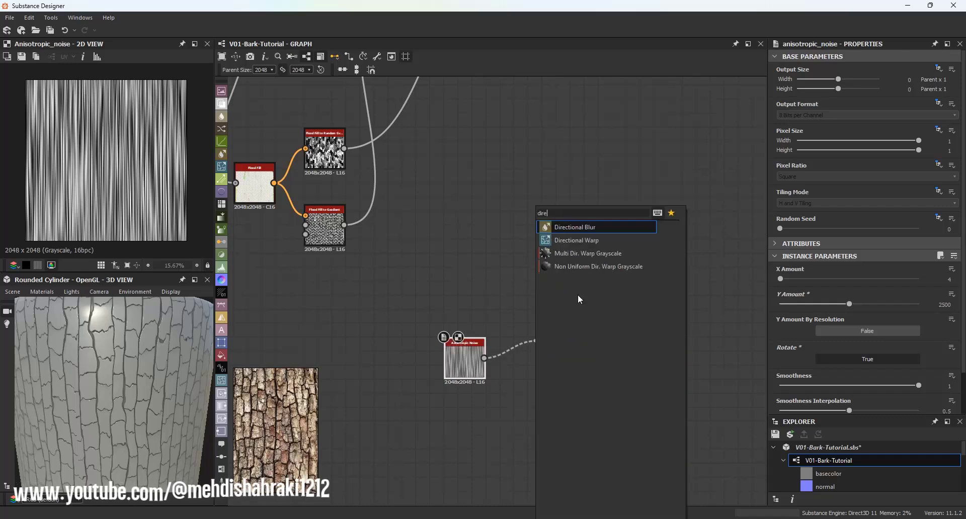
pyautogui.click(578, 241)
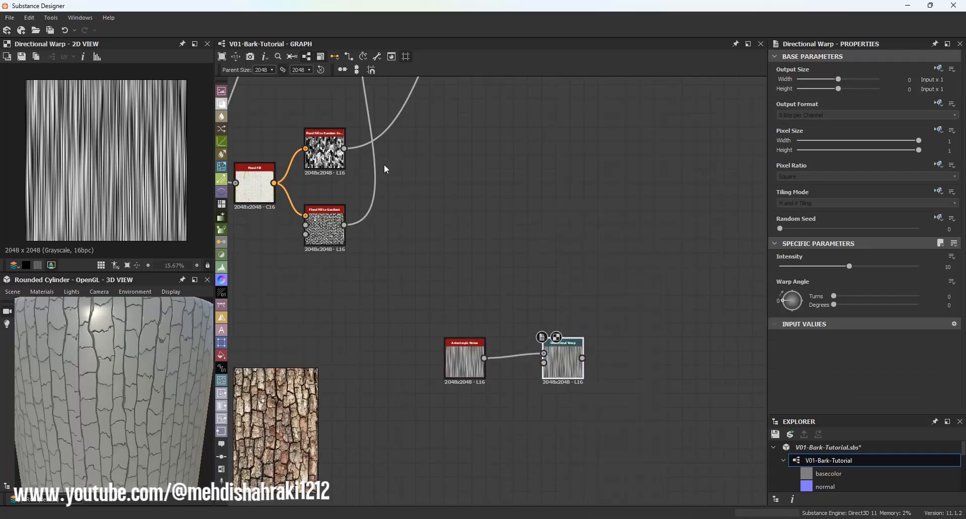
# Add a Perlin Noise node and place it above the Anisotropic Noise node.
pyautogui.scroll(-2, 545, 328)
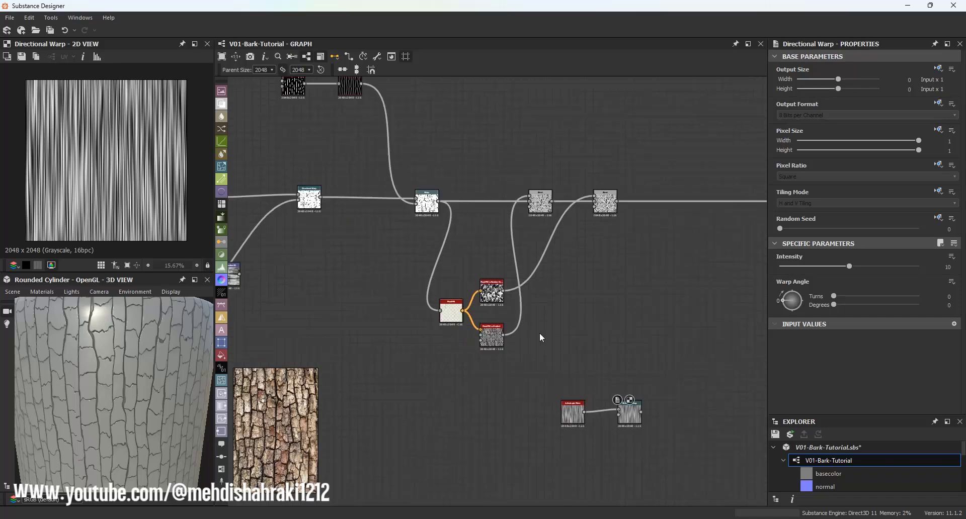
pyautogui.press('space')
pyautogui.write('per')
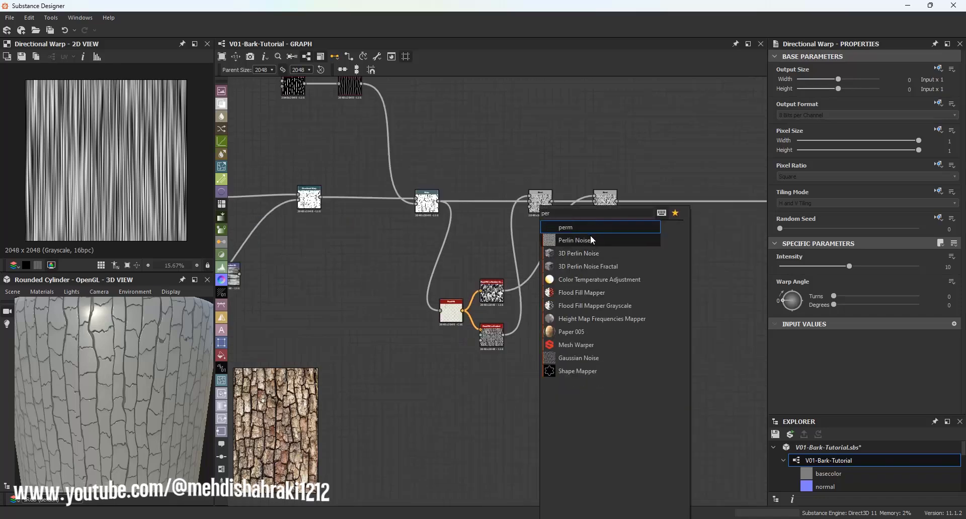
pyautogui.click(590, 240)
pyautogui.moveTo(548, 328); pyautogui.dragTo(577, 302)
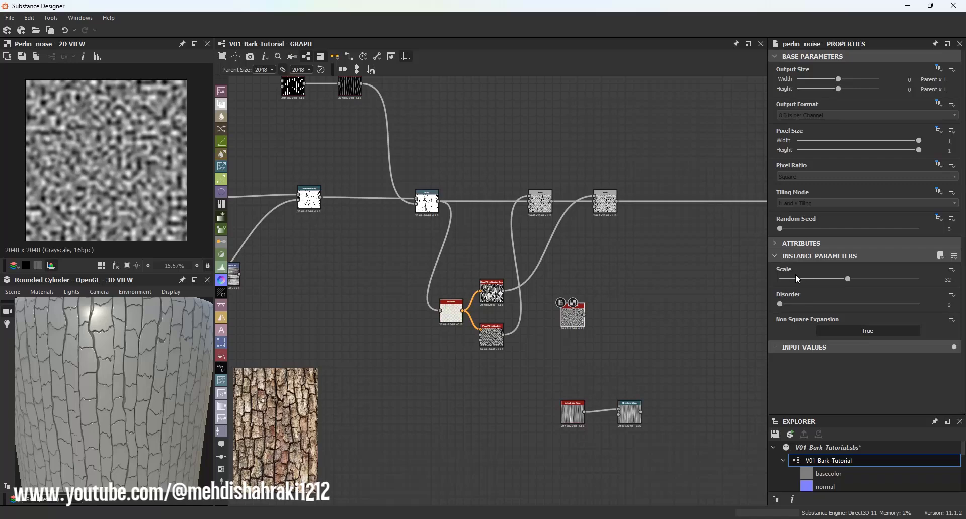
# Set the Perlin Noise node's Scale to 6, Random Seed to 4 and Disorder to 0.27.
pyautogui.moveTo(795, 276); pyautogui.dragTo(790, 278)
pyautogui.moveTo(795, 229); pyautogui.dragTo(835, 229)
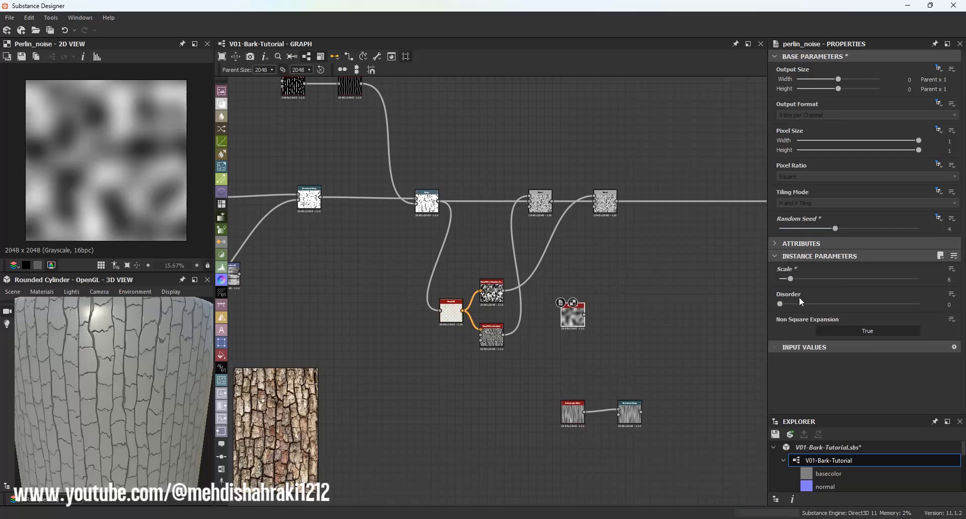
pyautogui.moveTo(801, 303); pyautogui.dragTo(817, 304)
# Connect the Perlin Noise output to the Directional Warp node's intensity input and select the Directional Warp node.
pyautogui.scroll(3, 612, 381)
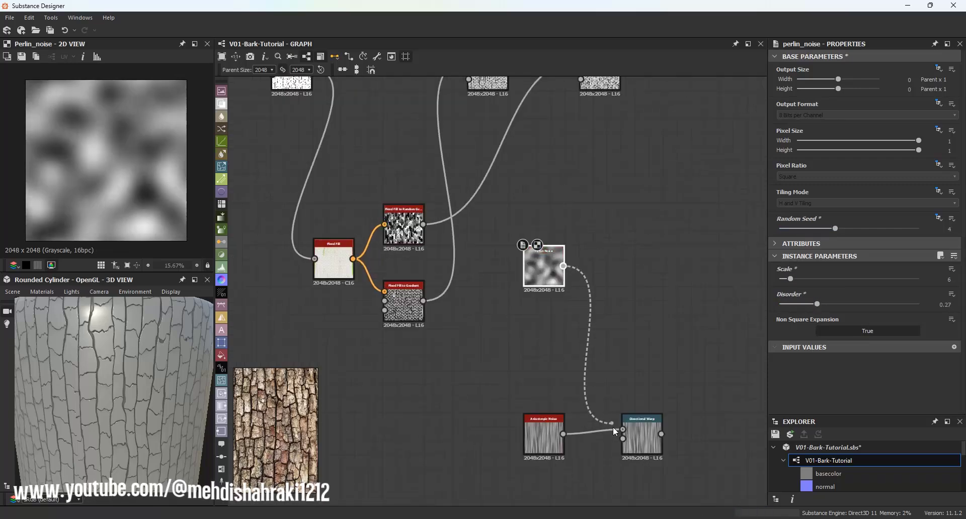
pyautogui.moveTo(613, 426); pyautogui.dragTo(623, 438)
pyautogui.click(632, 439)
pyautogui.scroll(3, 633, 439)
pyautogui.moveTo(627, 439); pyautogui.dragTo(489, 387, button='middle')
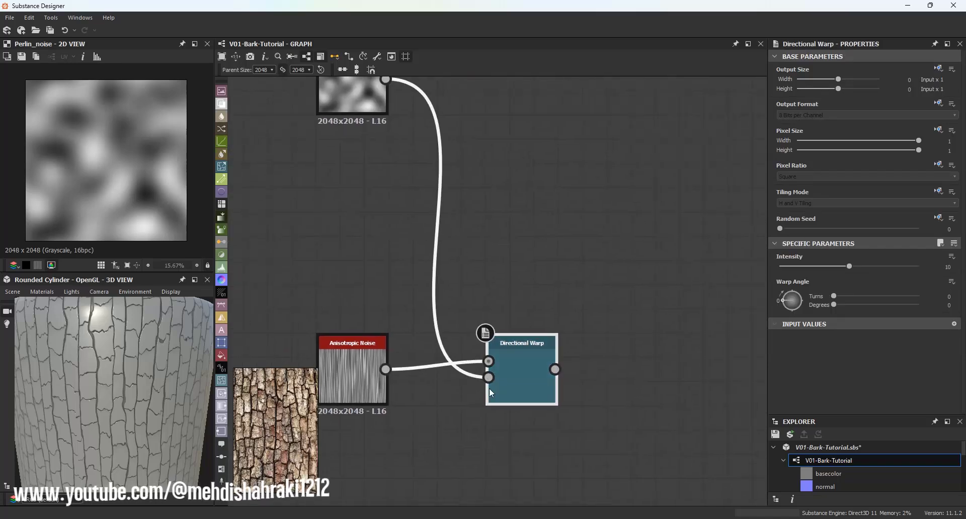
# Preview the Directional Warp result in the 2D view and set its Intensity to 3.97.
pyautogui.doubleClick(518, 379)
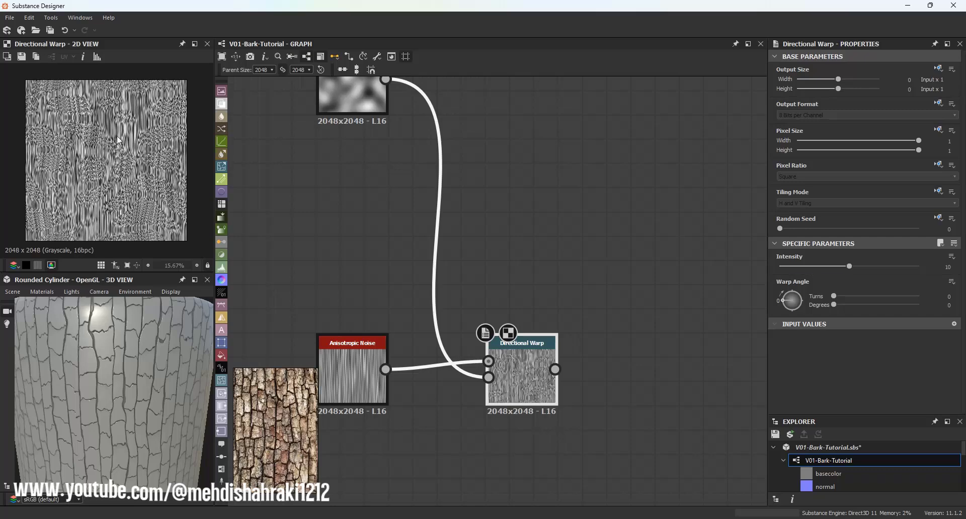
pyautogui.scroll(5, 118, 140)
pyautogui.moveTo(849, 266); pyautogui.dragTo(806, 265)
pyautogui.scroll(-1, 144, 144)
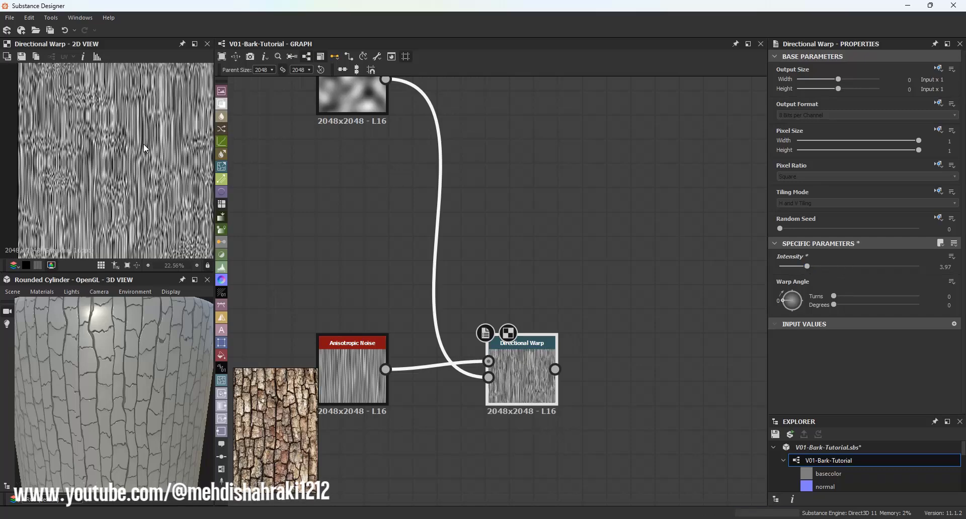
# Add a Slope Blur Grayscale node fed by the Directional Warp output.
pyautogui.scroll(-3, 429, 232)
pyautogui.moveTo(468, 291); pyautogui.dragTo(374, 272, button='middle')
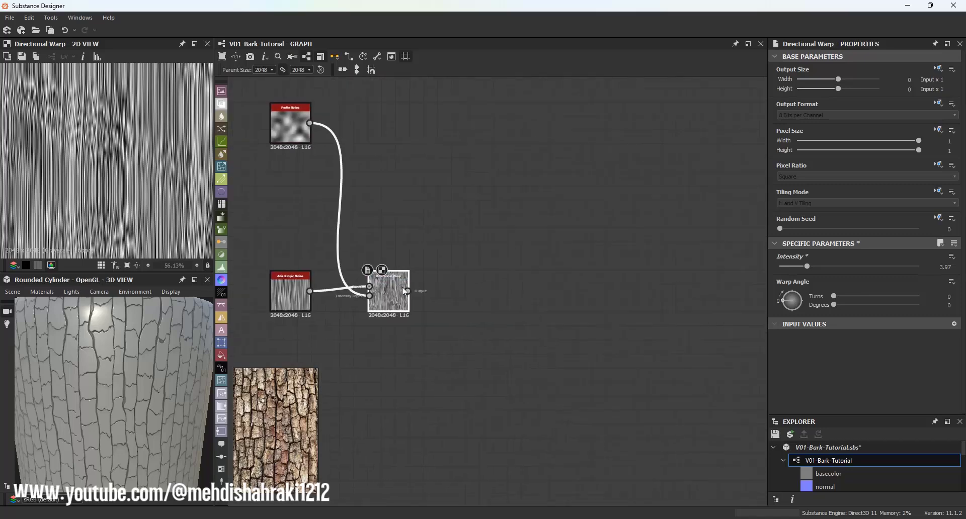
pyautogui.moveTo(477, 295); pyautogui.dragTo(478, 294)
pyautogui.write('sl')
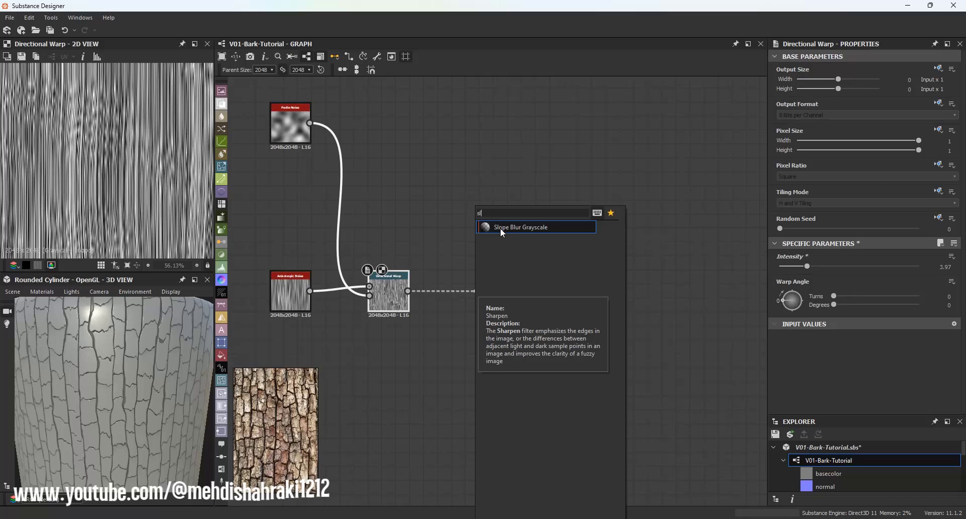
# Add a Slope Blur Grayscale node after the Directional Warp and connect a new Clouds 2 node to its slope input.
pyautogui.click(500, 228)
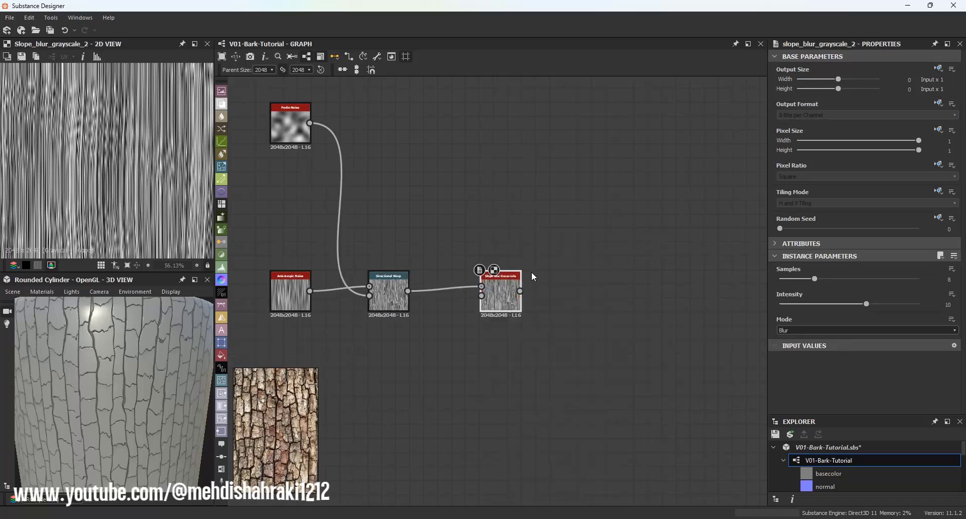
pyautogui.scroll(-3, 399, 214)
pyautogui.moveTo(340, 154); pyautogui.dragTo(340, 170)
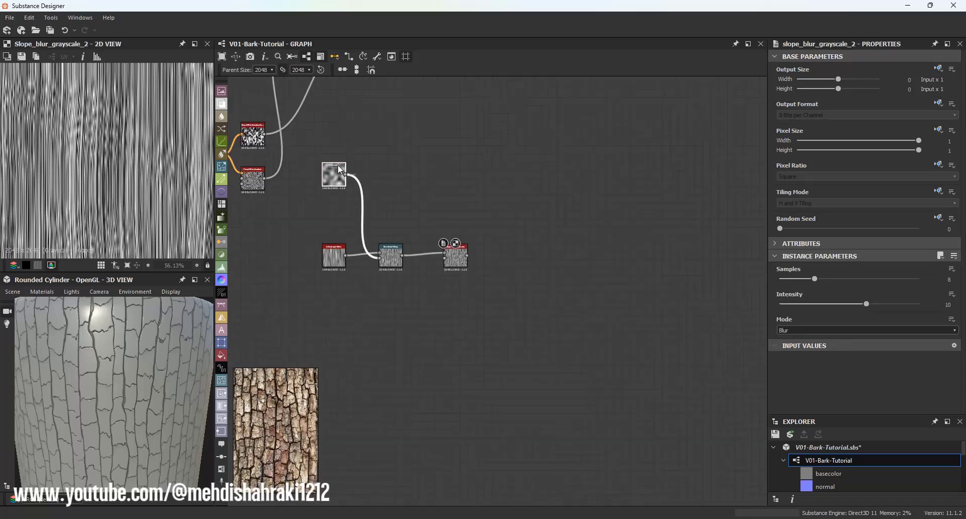
pyautogui.press('space')
pyautogui.write('clo')
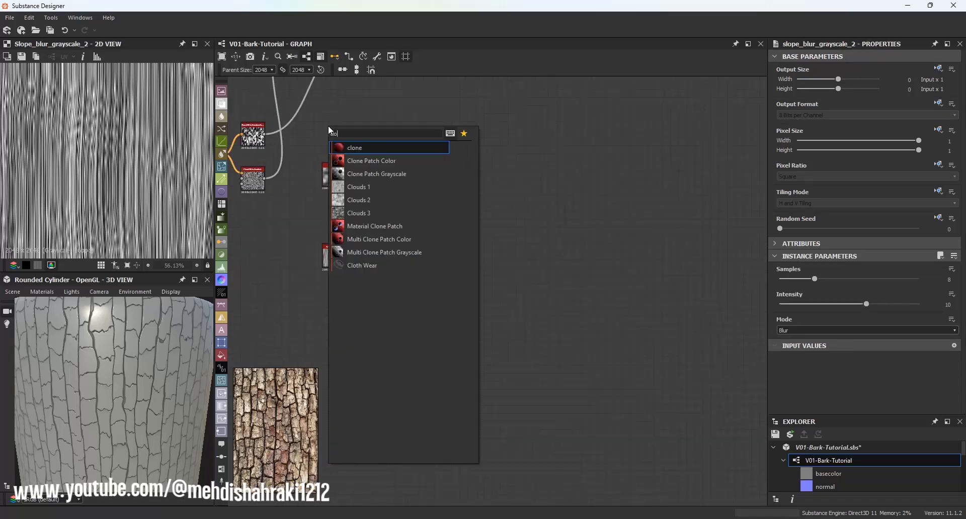
pyautogui.click(359, 200)
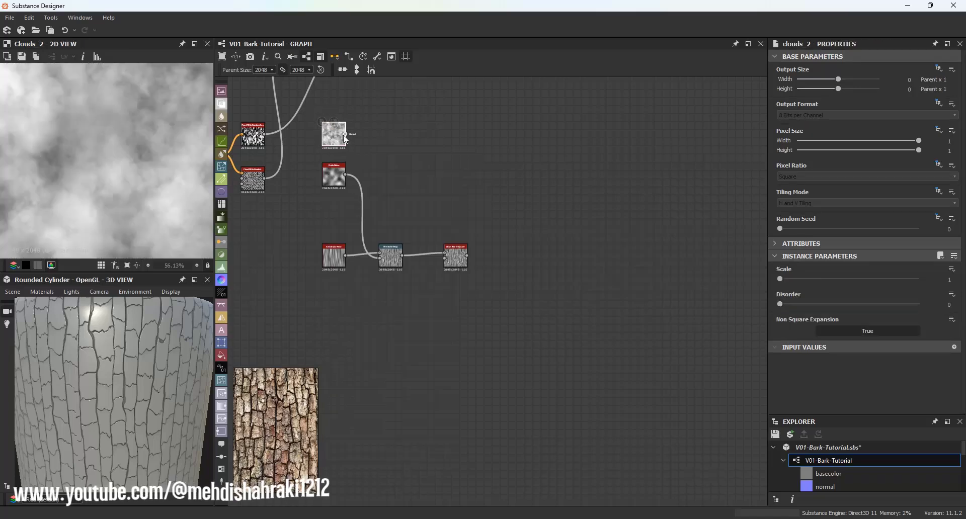
pyautogui.moveTo(445, 272); pyautogui.dragTo(457, 260)
pyautogui.click(457, 261)
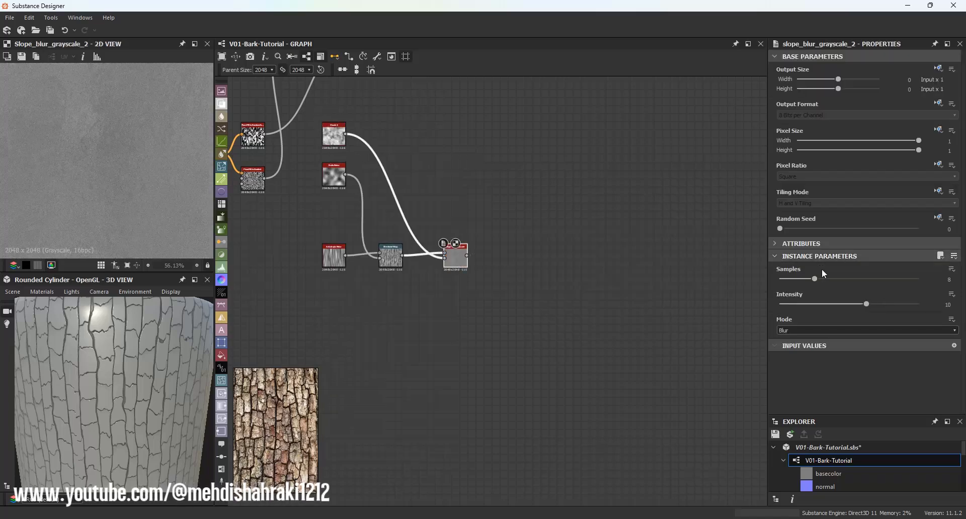
# Set the Slope Blur Grayscale node to 32 samples, Max mode and an intensity of 0.58.
pyautogui.moveTo(866, 303); pyautogui.dragTo(789, 305)
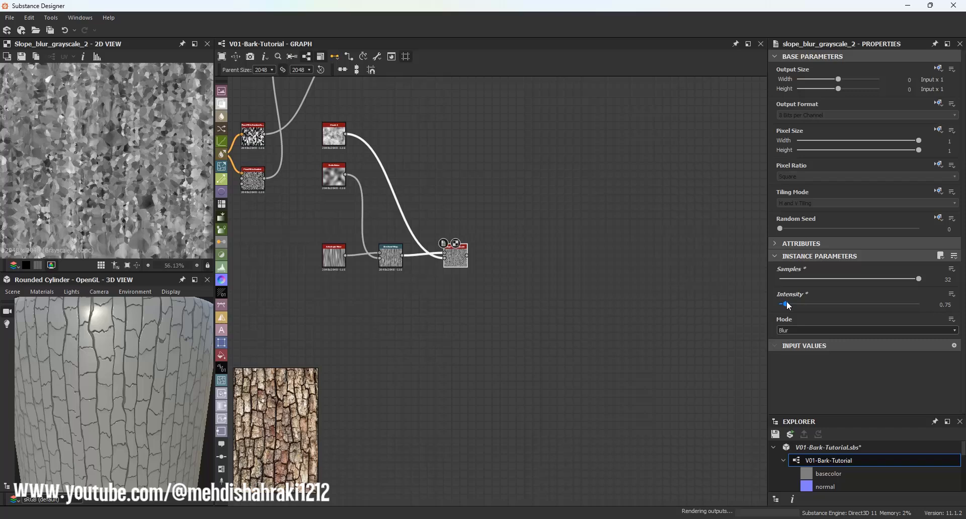
pyautogui.click(789, 332)
pyautogui.click(787, 348)
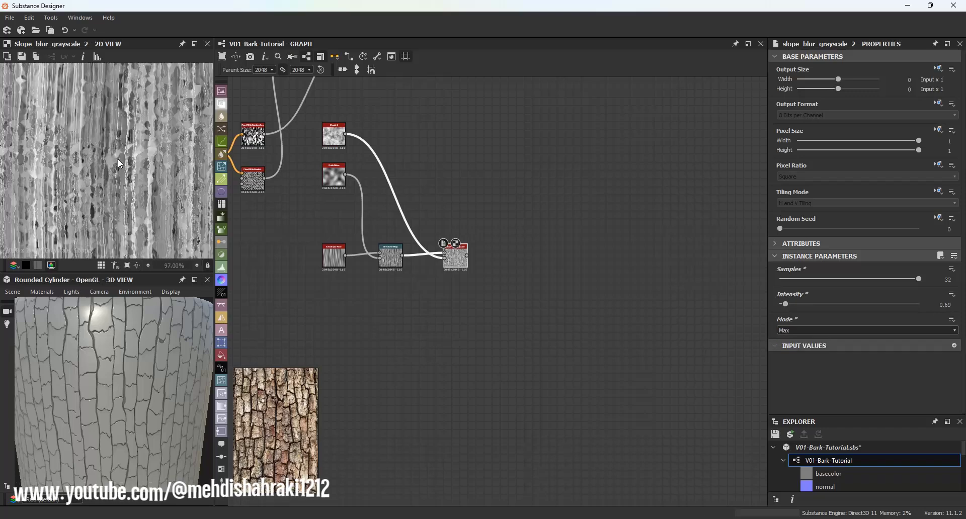
pyautogui.scroll(5, 120, 163)
pyautogui.moveTo(788, 309); pyautogui.dragTo(786, 309)
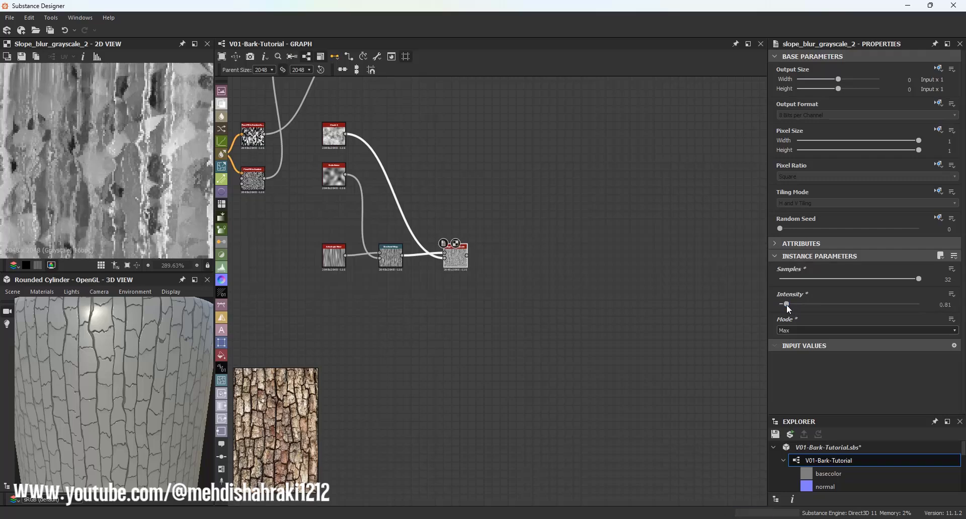
pyautogui.scroll(-10, 72, 168)
pyautogui.scroll(7, 113, 186)
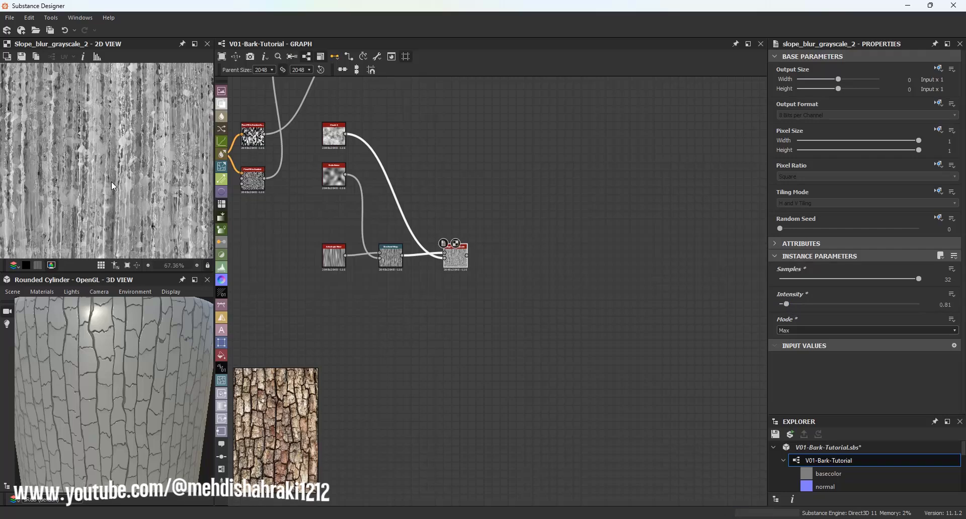
pyautogui.moveTo(785, 303); pyautogui.dragTo(785, 308)
pyautogui.scroll(5, 141, 172)
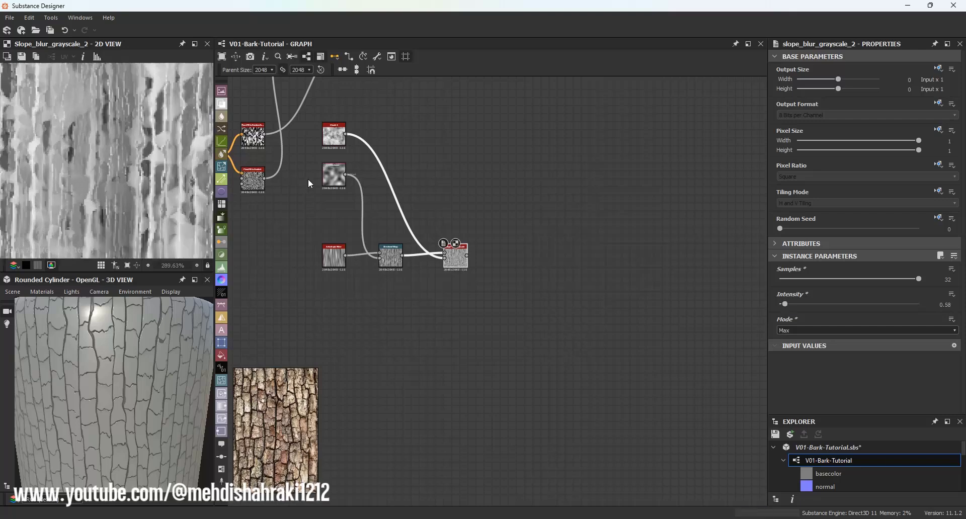
# Add a Blur HQ Grayscale node after the Slope Blur Grayscale and set its intensity to 0.1.
pyautogui.scroll(3, 500, 255)
pyautogui.moveTo(436, 261); pyautogui.dragTo(410, 260)
pyautogui.scroll(-1, 361, 259)
pyautogui.moveTo(325, 261); pyautogui.dragTo(319, 262)
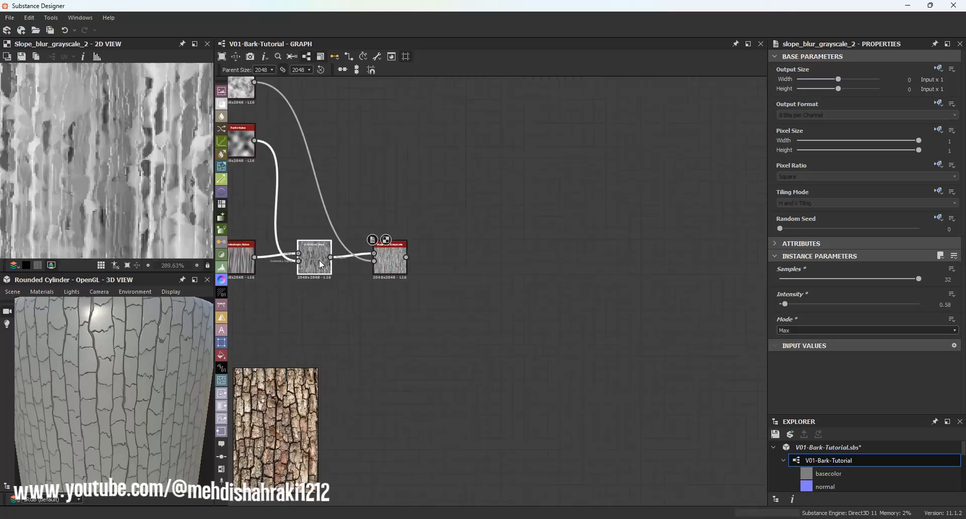
pyautogui.moveTo(447, 260); pyautogui.dragTo(448, 261)
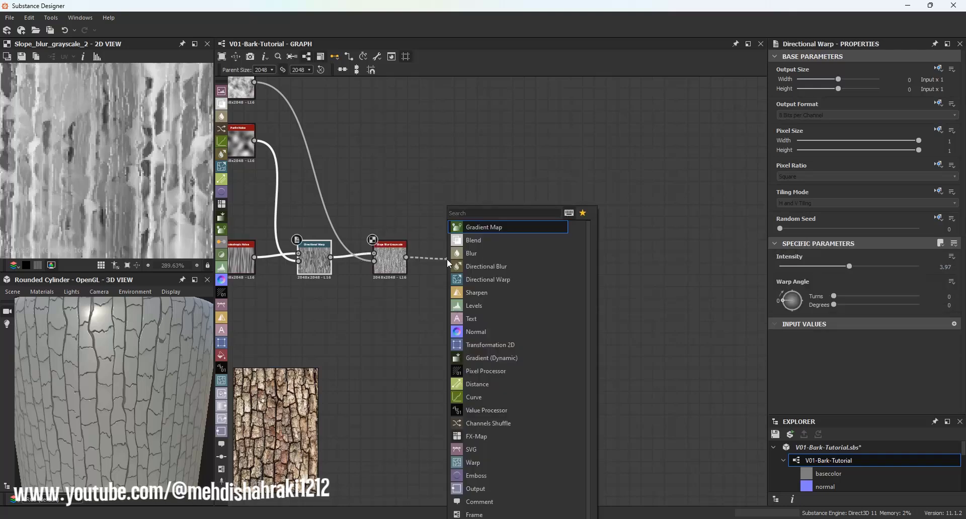
pyautogui.write('hq')
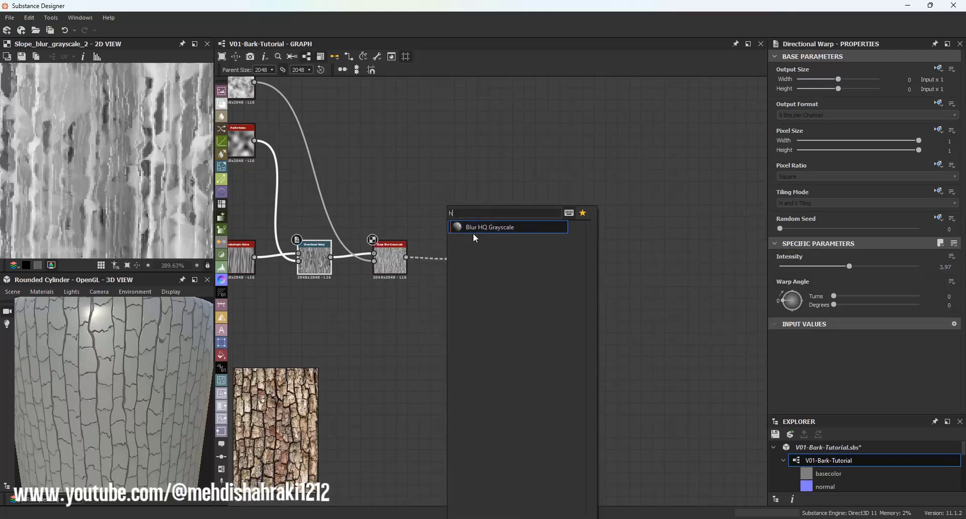
pyautogui.click(475, 234)
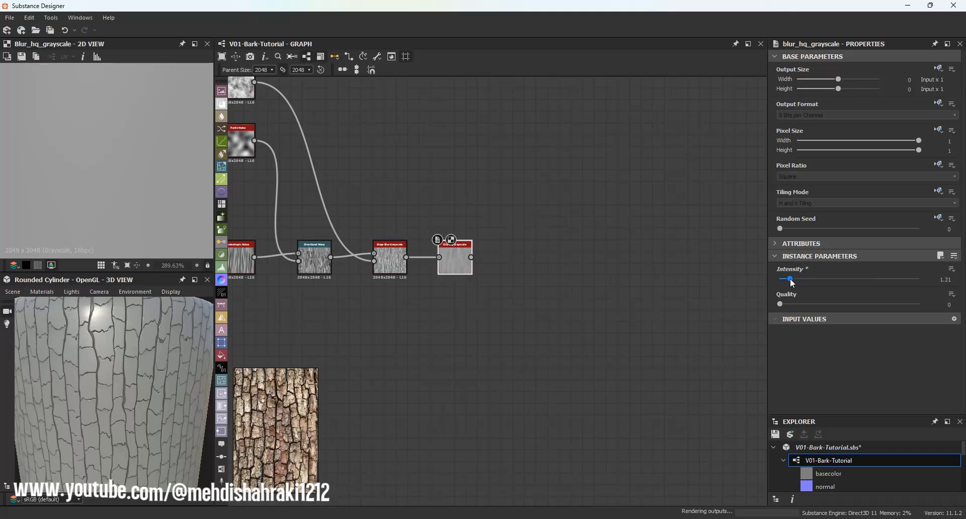
pyautogui.moveTo(790, 279); pyautogui.dragTo(779, 277)
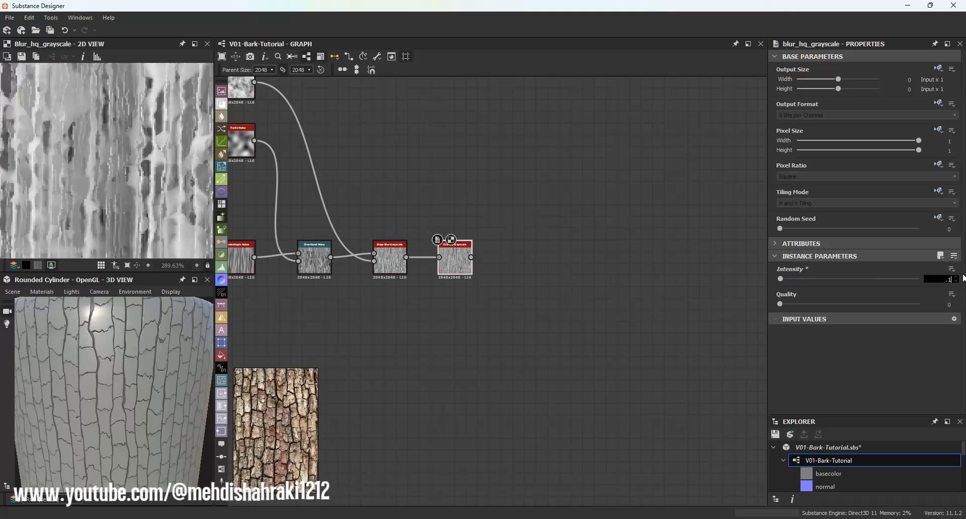
pyautogui.scroll(-10, 81, 149)
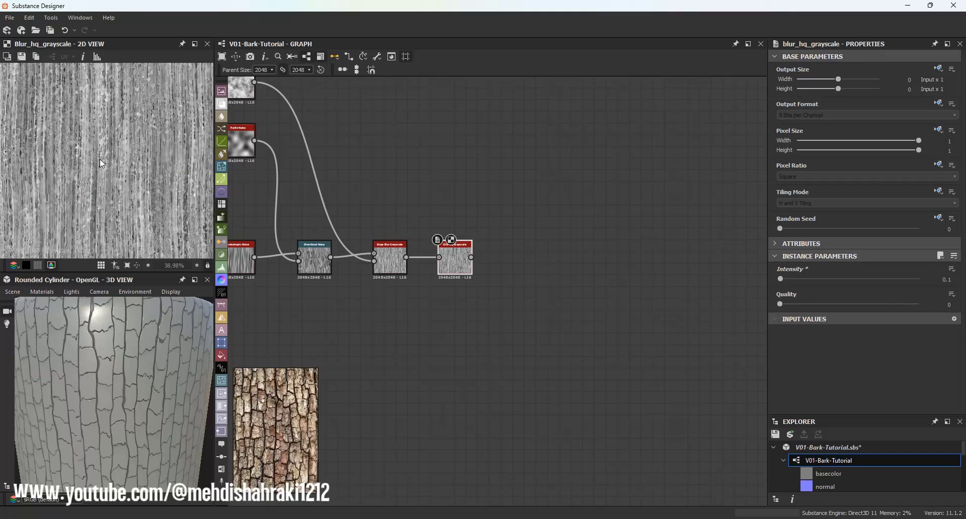
# Insert a Blend node into the main chain's connection, after the last existing Blend node.
pyautogui.scroll(-2, 523, 164)
pyautogui.scroll(-3, 523, 162)
pyautogui.moveTo(523, 162); pyautogui.dragTo(521, 284, button='middle')
pyautogui.scroll(2, 479, 223)
pyautogui.press('space')
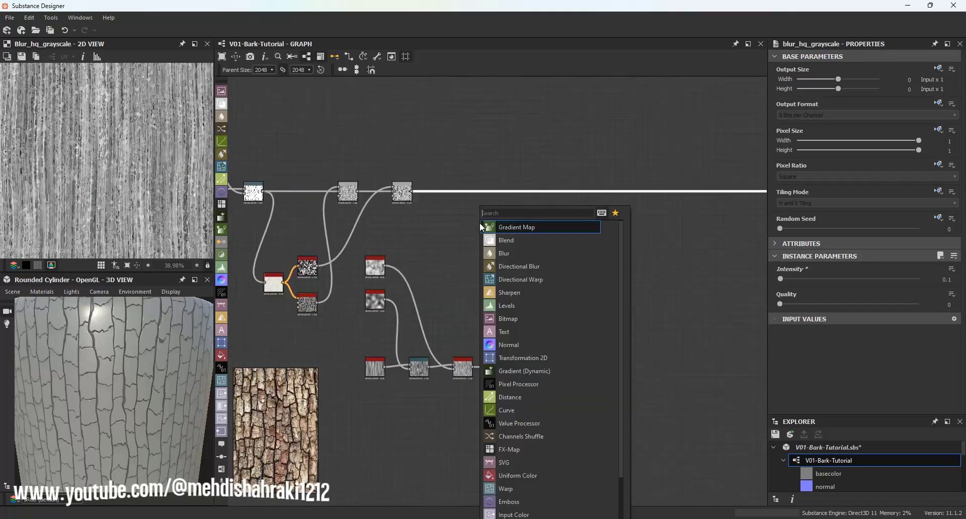
pyautogui.click(512, 237)
pyautogui.moveTo(513, 237); pyautogui.dragTo(560, 193)
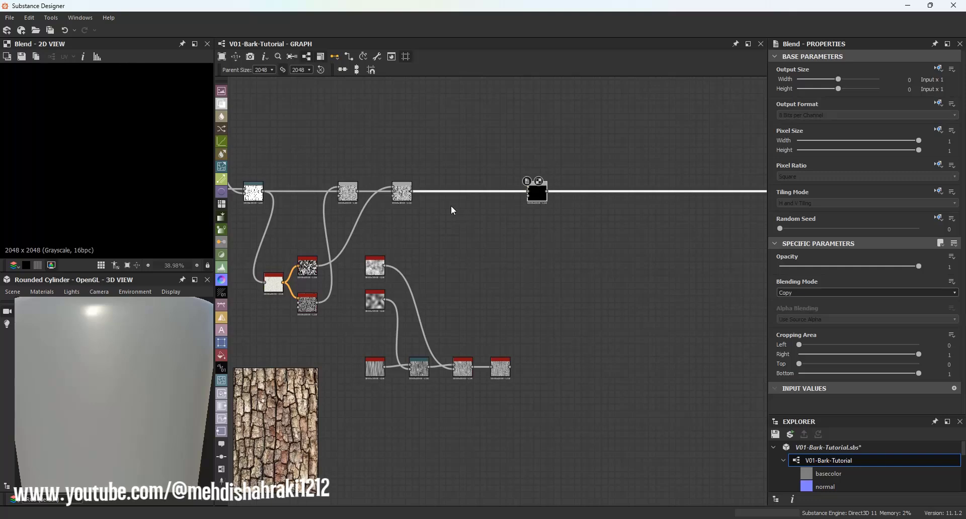
pyautogui.moveTo(451, 205); pyautogui.dragTo(355, 234, button='middle')
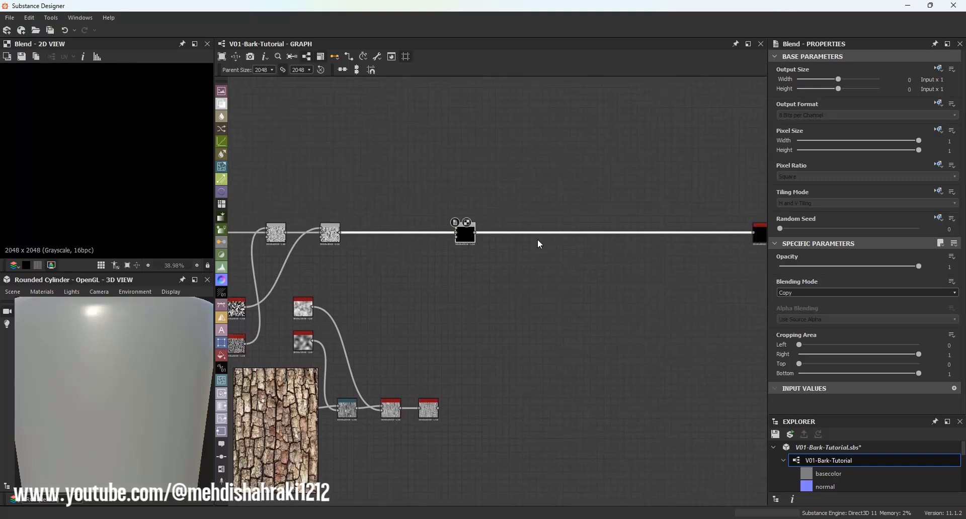
pyautogui.moveTo(525, 125); pyautogui.dragTo(570, 289)
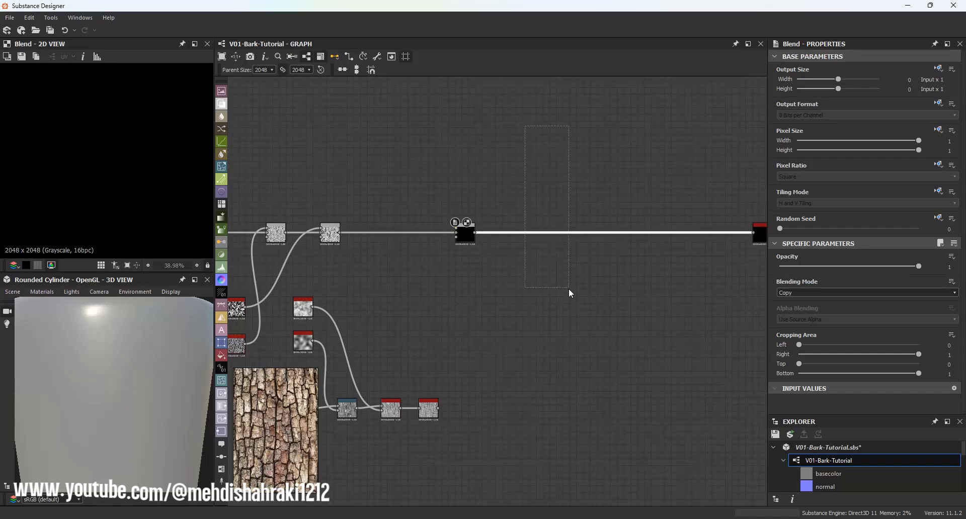
pyautogui.moveTo(570, 322); pyautogui.dragTo(569, 315)
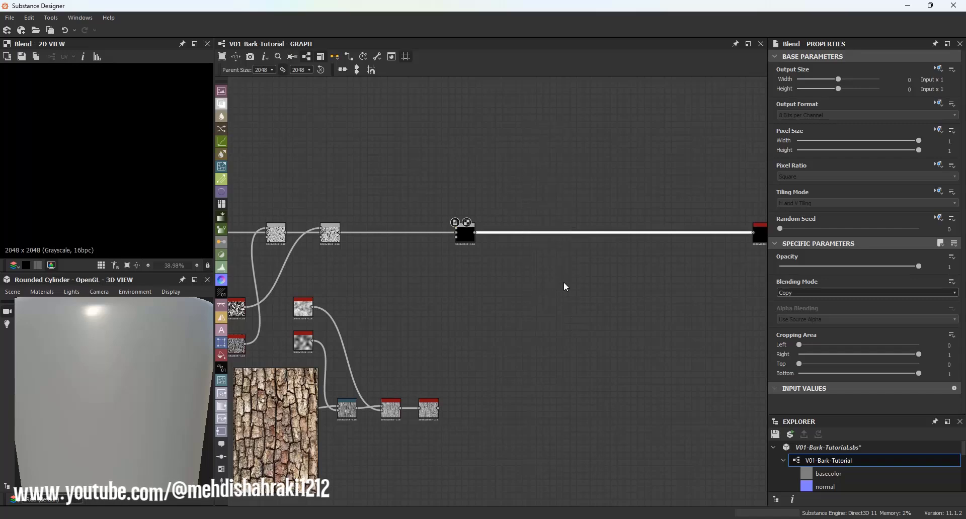
pyautogui.press('space')
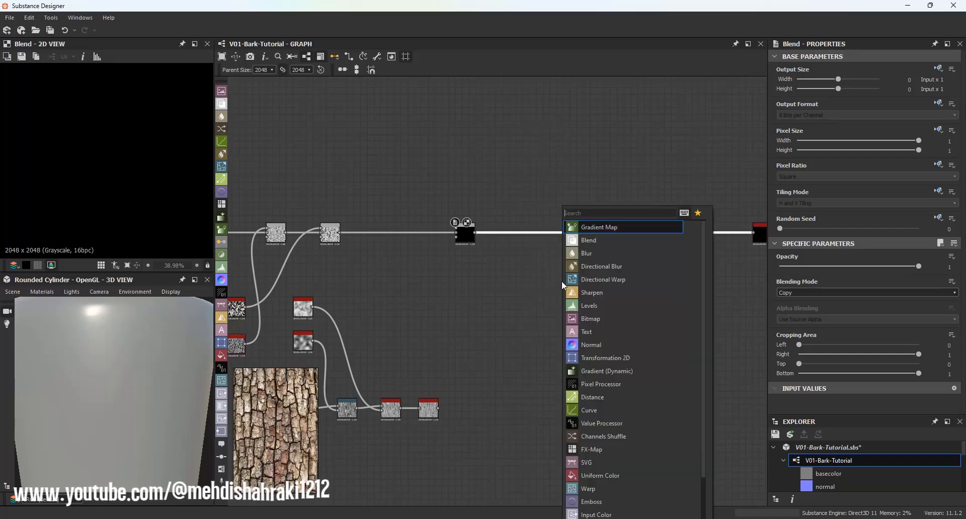
pyautogui.click(582, 242)
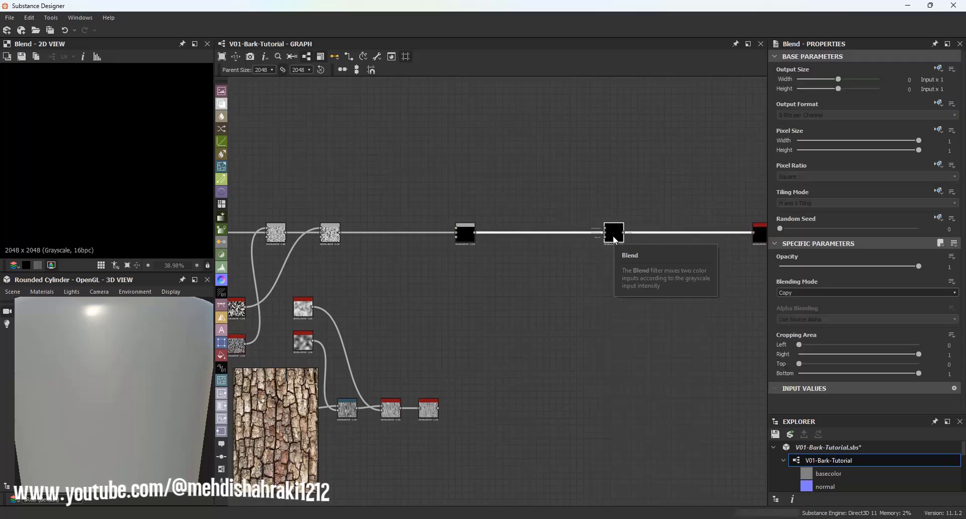
pyautogui.press('BackSpace')
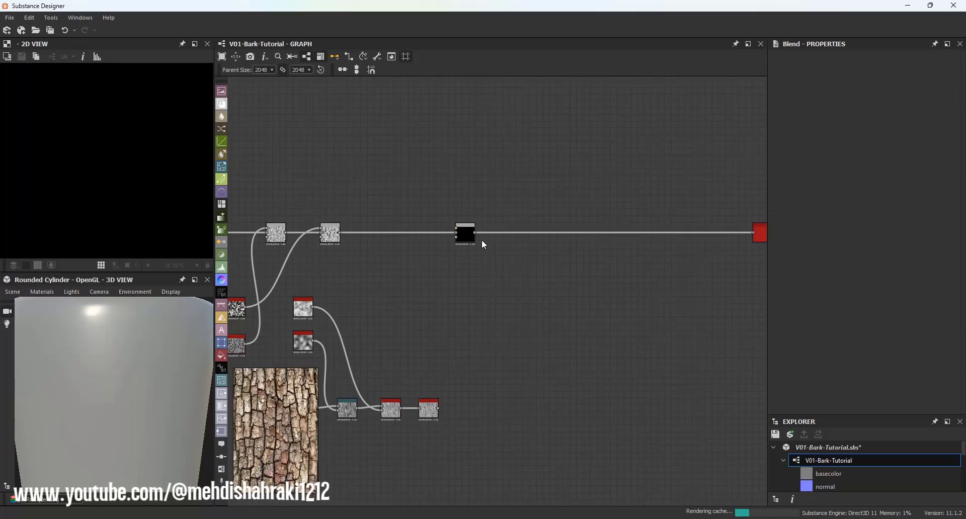
# Connect the Blur HQ Grayscale output to the foreground input of the new Blend node.
pyautogui.scroll(3, 452, 230)
pyautogui.moveTo(453, 230); pyautogui.dragTo(529, 180, button='middle')
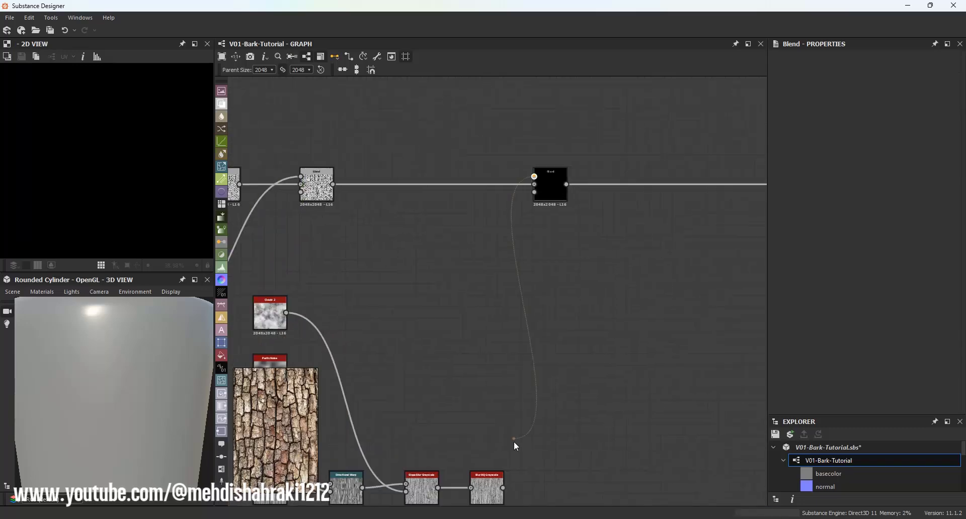
pyautogui.moveTo(514, 442); pyautogui.dragTo(503, 487)
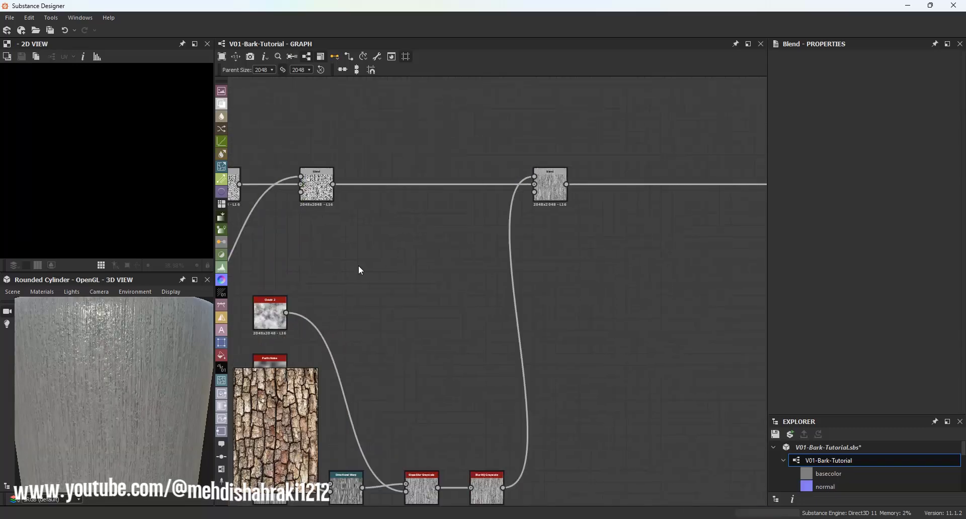
# Set the new Blend node's blending mode to Add (Linear Dodge) and its opacity to 0.13.
pyautogui.click(552, 194)
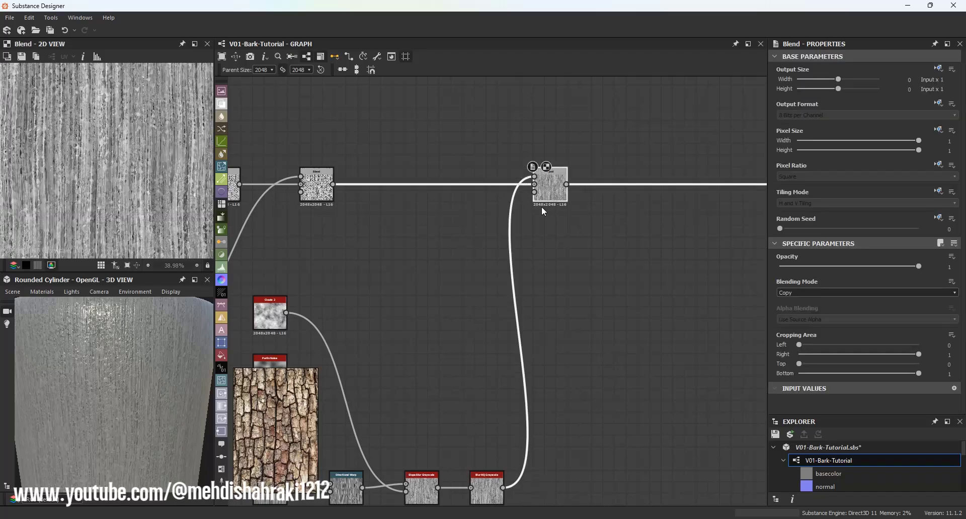
pyautogui.click(805, 293)
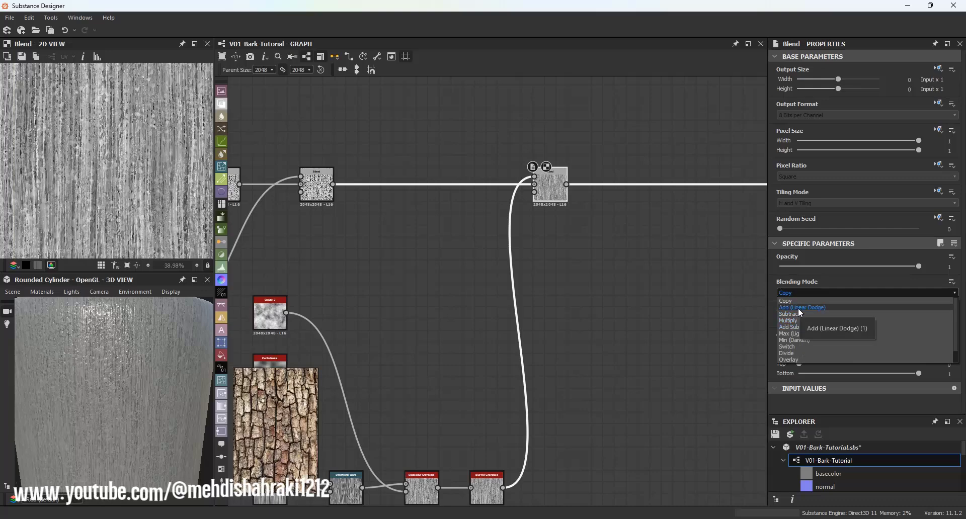
pyautogui.click(797, 308)
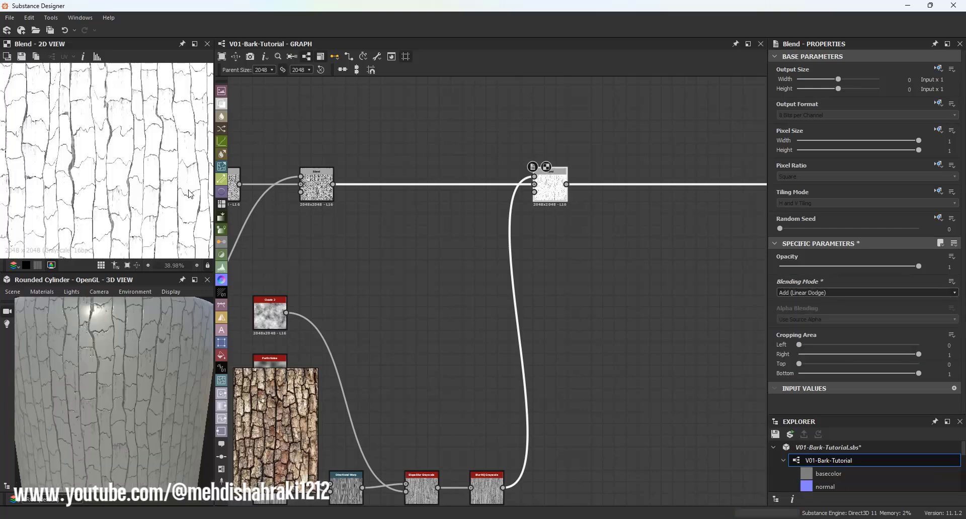
pyautogui.scroll(4, 110, 186)
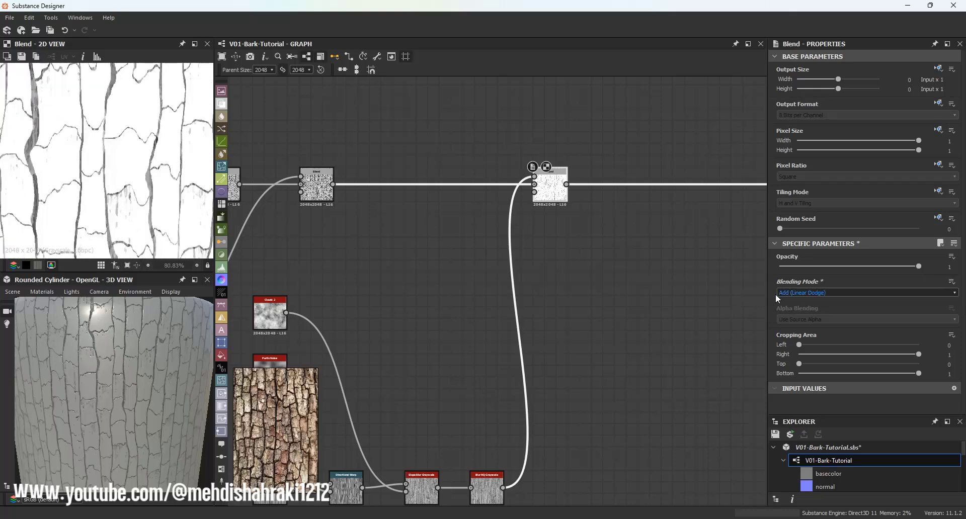
pyautogui.moveTo(852, 269); pyautogui.dragTo(797, 266)
pyautogui.scroll(3, 97, 196)
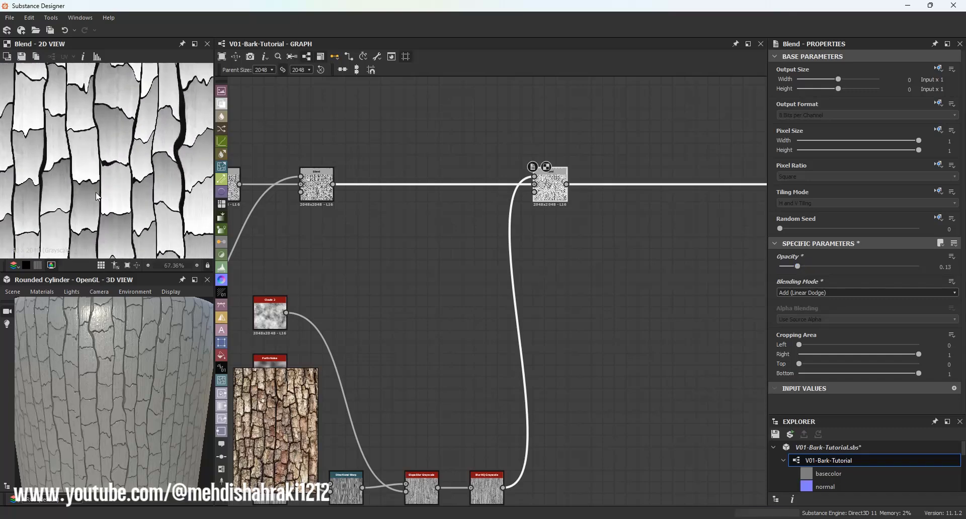
# Examine the fine bark detail on the 3D cylinder and review the node chain in the graph.
pyautogui.moveTo(144, 373); pyautogui.dragTo(115, 358)
pyautogui.scroll(5, 114, 367)
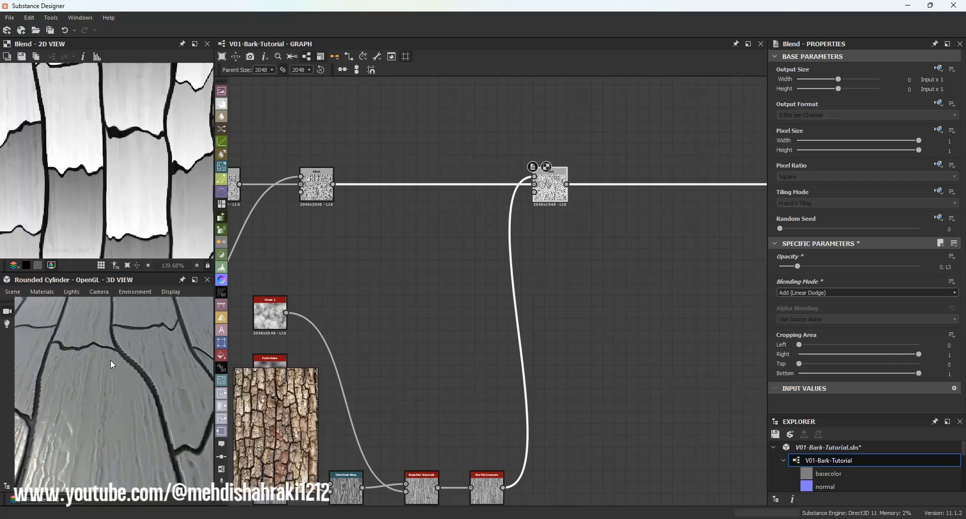
pyautogui.scroll(-2, 110, 361)
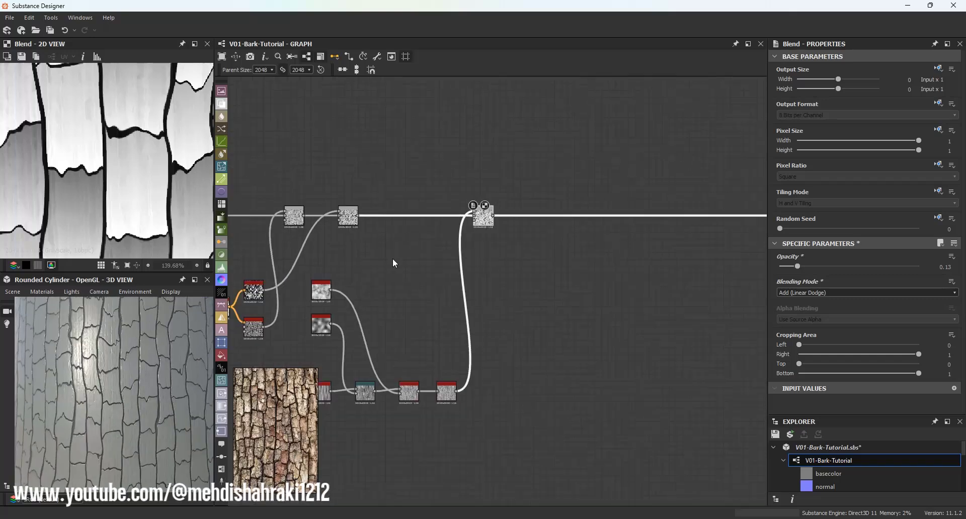
pyautogui.scroll(3, 392, 258)
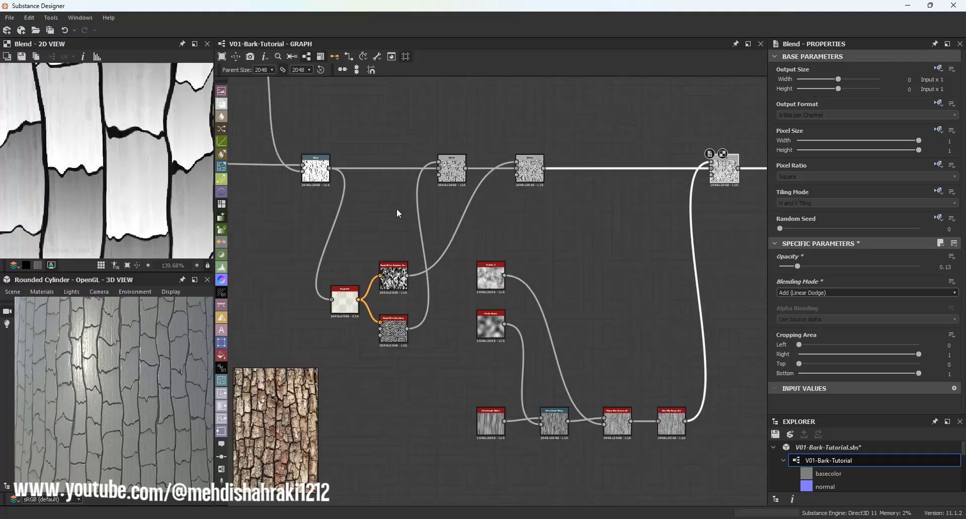
pyautogui.scroll(2, 514, 190)
pyautogui.scroll(-1, 444, 204)
pyautogui.scroll(-3, 306, 180)
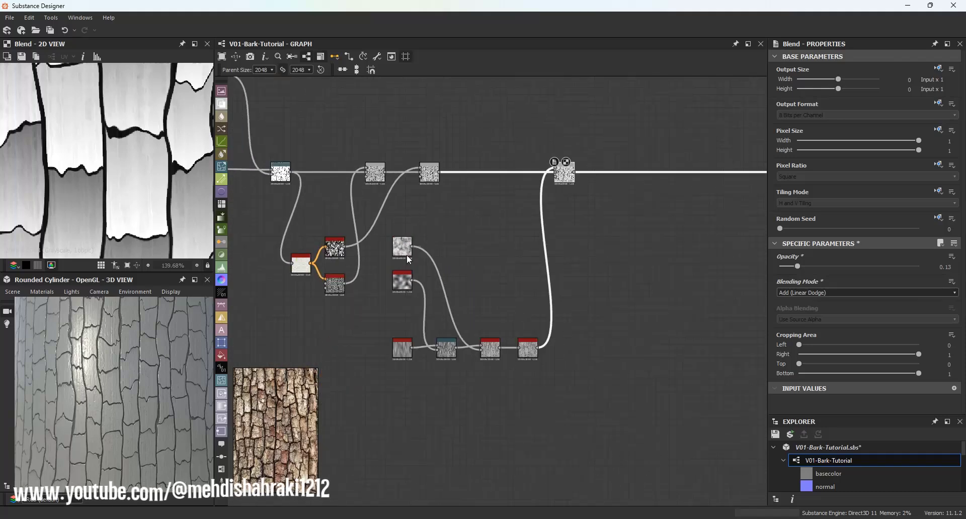
# Move the four-node fiber detail chain further down, away from the main chain and the two noise nodes.
pyautogui.moveTo(374, 222); pyautogui.dragTo(577, 405)
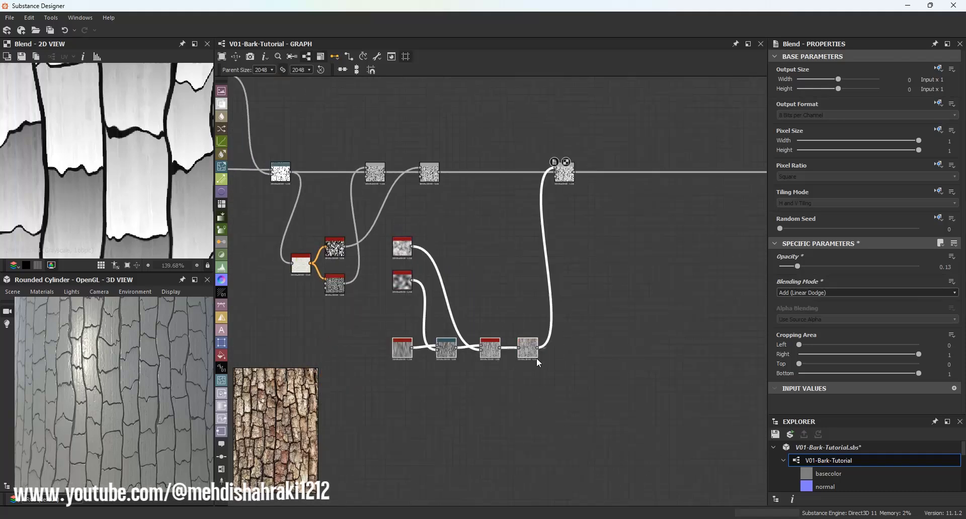
pyautogui.moveTo(536, 358); pyautogui.dragTo(536, 404)
pyautogui.scroll(2, 358, 186)
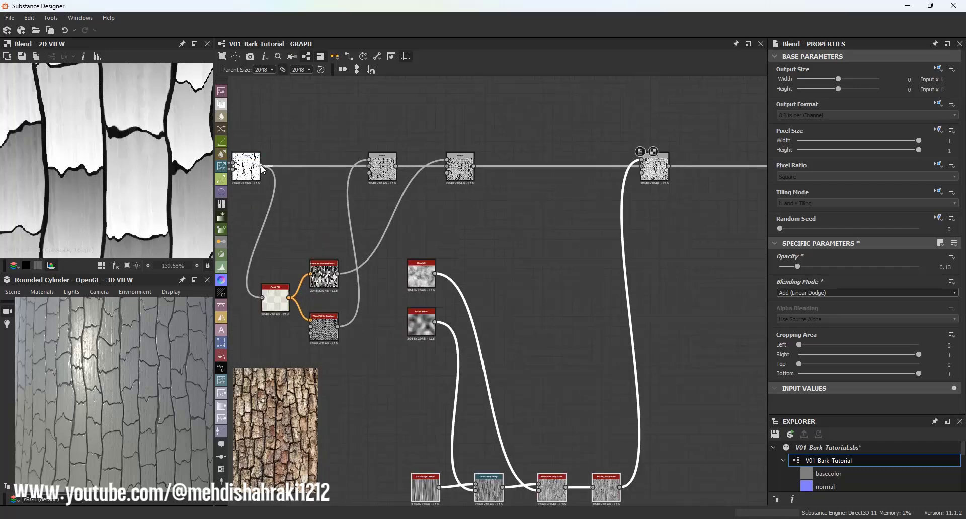
# Add a Non Uniform Blur Grayscale node, feeding both its inputs from the main-chain node that supplies the Flood Fill.
pyautogui.moveTo(344, 180); pyautogui.dragTo(673, 283)
pyautogui.write('n')
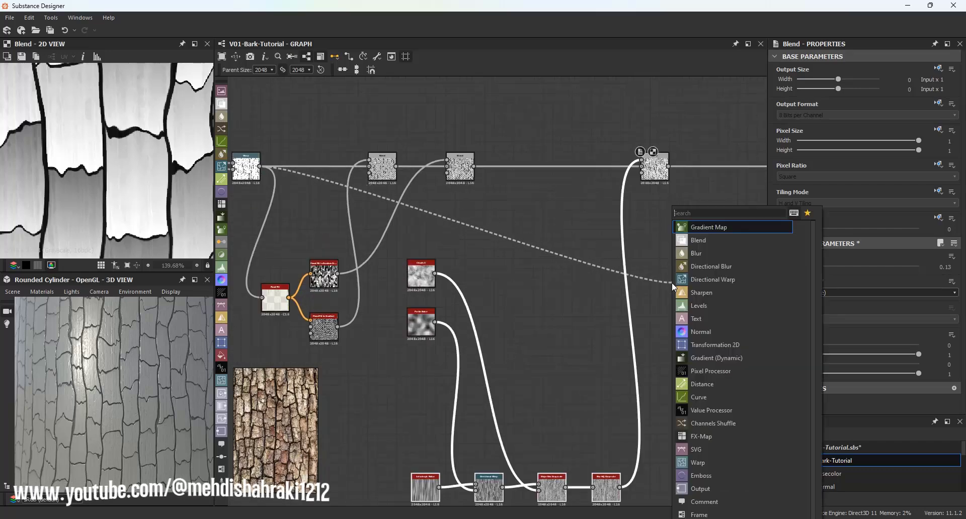
pyautogui.write('o')
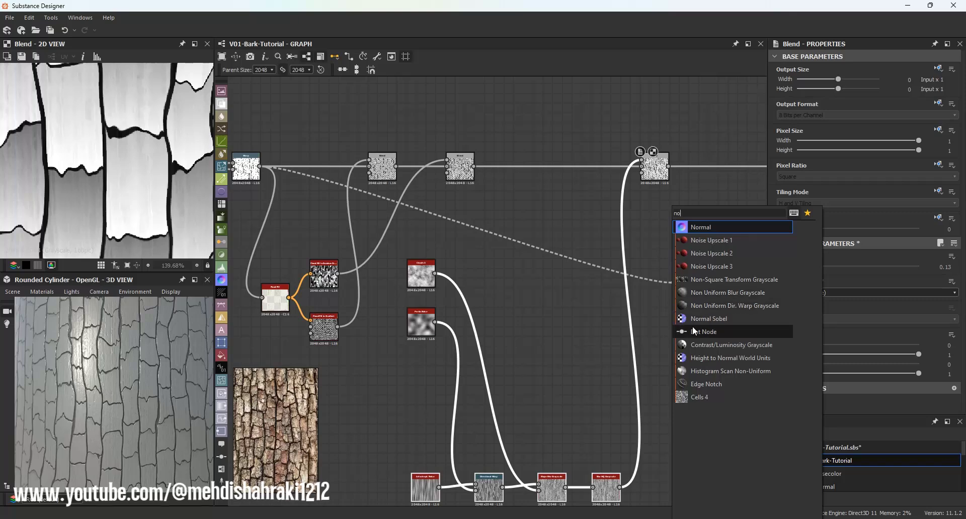
pyautogui.click(730, 292)
pyautogui.moveTo(670, 286); pyautogui.dragTo(245, 170)
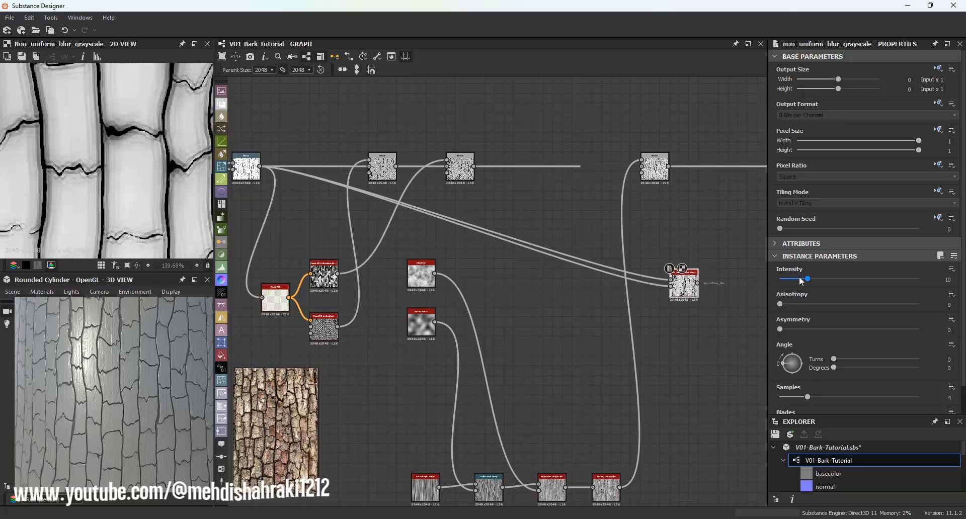
# Set the Non Uniform Blur Grayscale node's intensity to 1.81.
pyautogui.moveTo(799, 279); pyautogui.dragTo(784, 276)
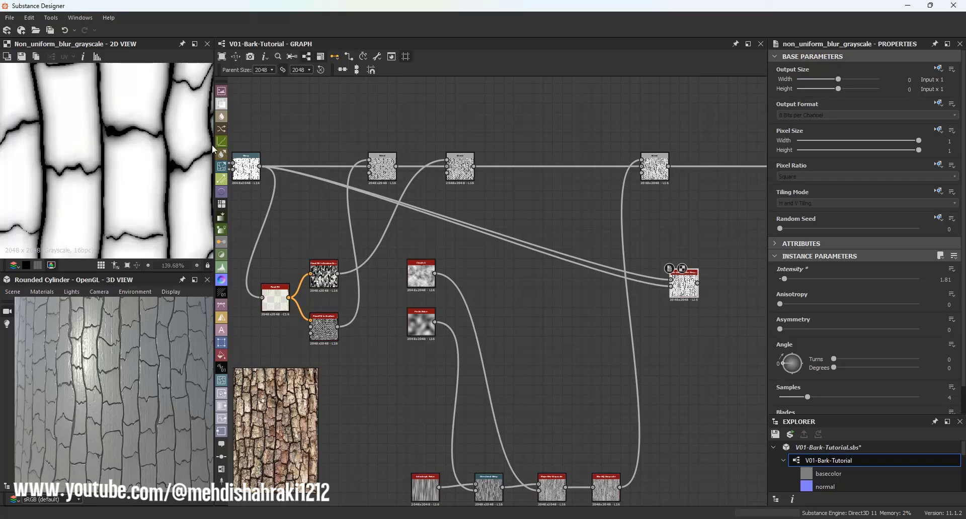
pyautogui.scroll(-7, 186, 154)
pyautogui.scroll(-3, 185, 154)
# Add a Quantize Grayscale node fed by the Non Uniform Blur Grayscale output and preview its result.
pyautogui.moveTo(697, 283); pyautogui.dragTo(373, 295, button='middle')
pyautogui.scroll(4, 373, 295)
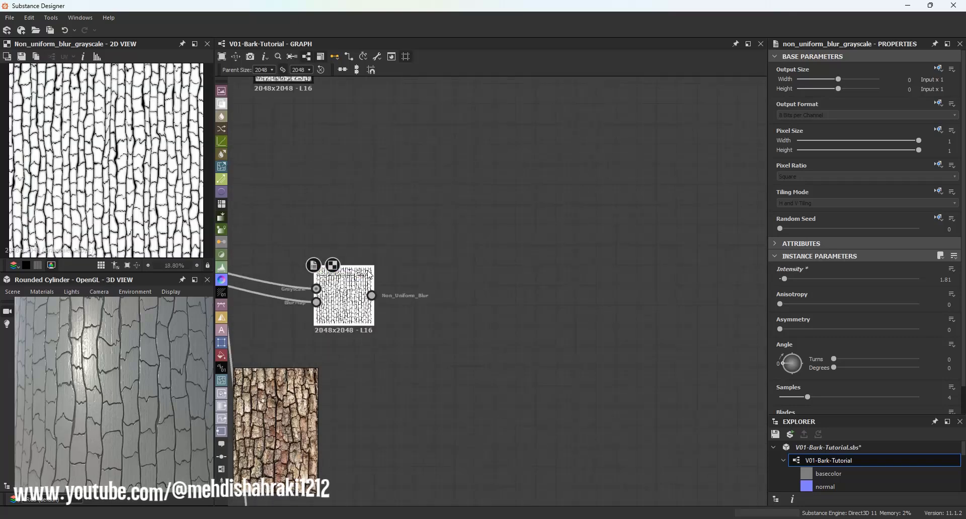
pyautogui.moveTo(371, 295); pyautogui.dragTo(446, 310)
pyautogui.write('q')
pyautogui.click(493, 240)
pyautogui.doubleClick(493, 306)
pyautogui.scroll(12, 156, 166)
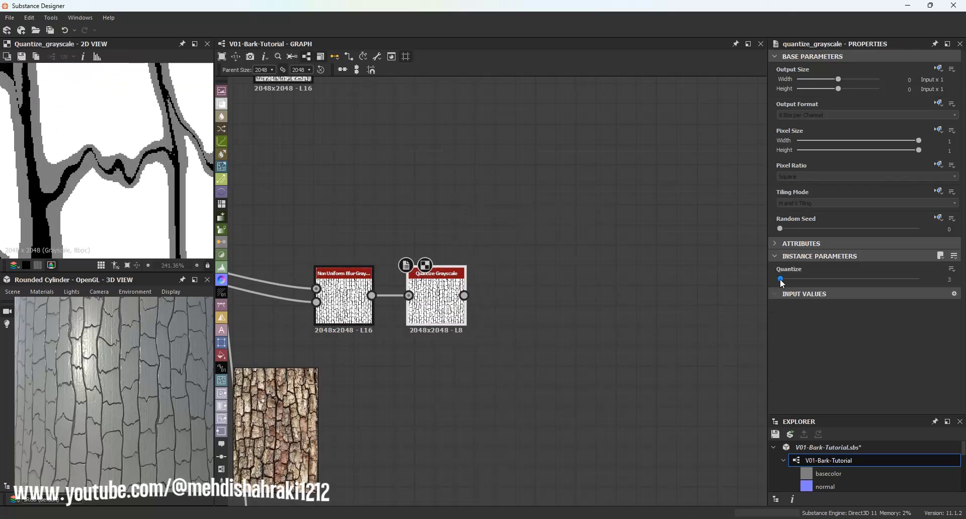
# Set the Quantize Grayscale node's Quantize value to 19.
pyautogui.moveTo(783, 283); pyautogui.dragTo(794, 278)
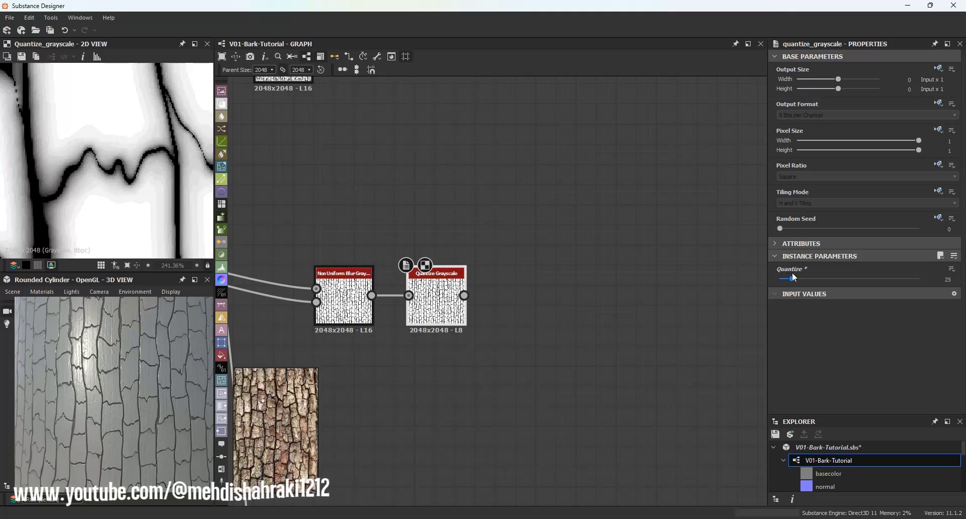
pyautogui.scroll(-8, 96, 166)
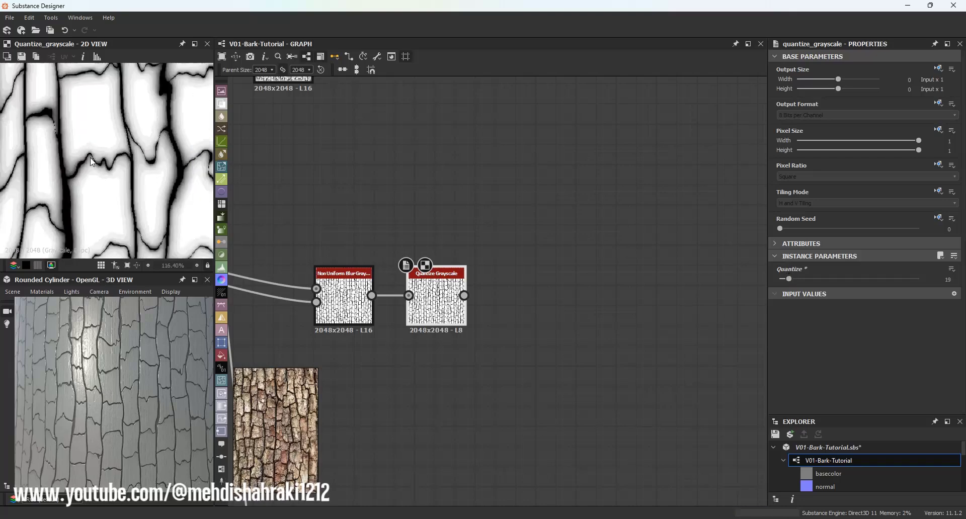
pyautogui.scroll(8, 109, 176)
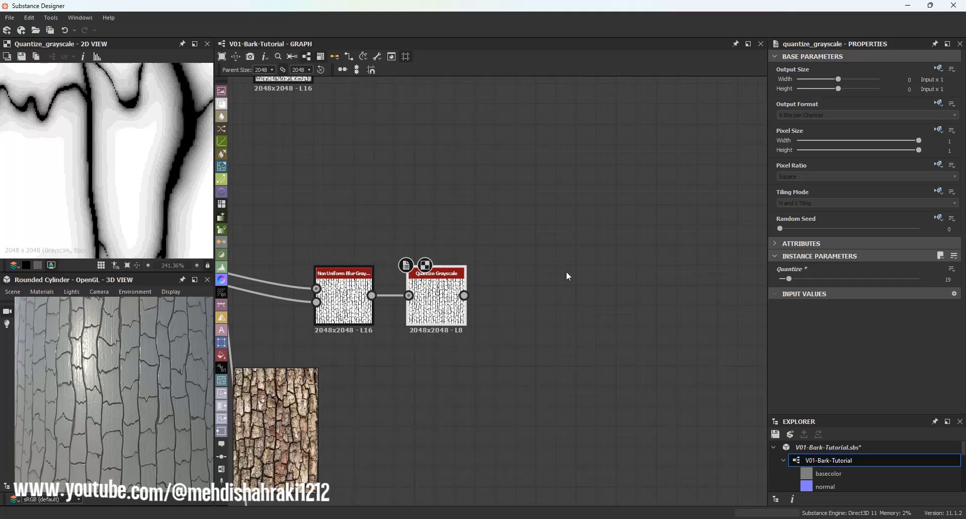
# Add a Slope Blur Grayscale node fed by the Quantize Grayscale output.
pyautogui.scroll(-2, 453, 297)
pyautogui.scroll(2, 460, 296)
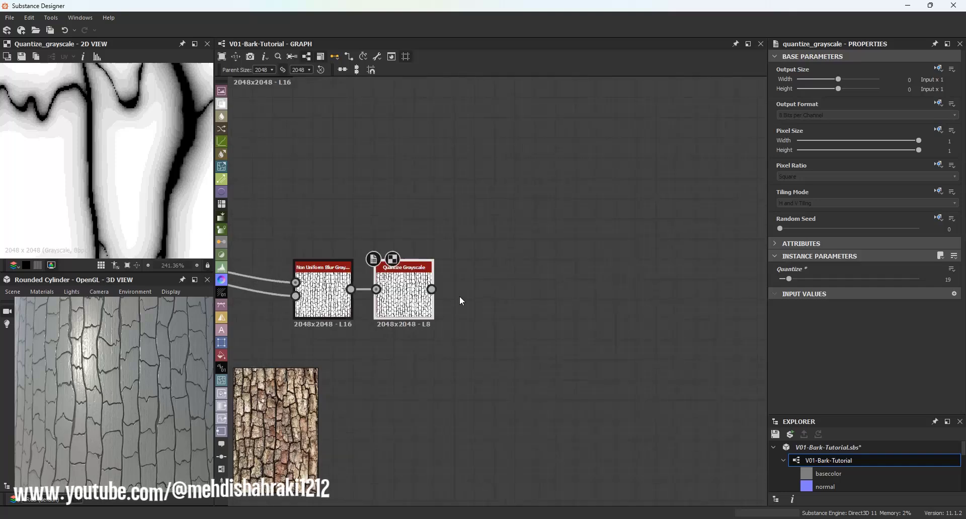
pyautogui.moveTo(483, 292); pyautogui.dragTo(484, 291)
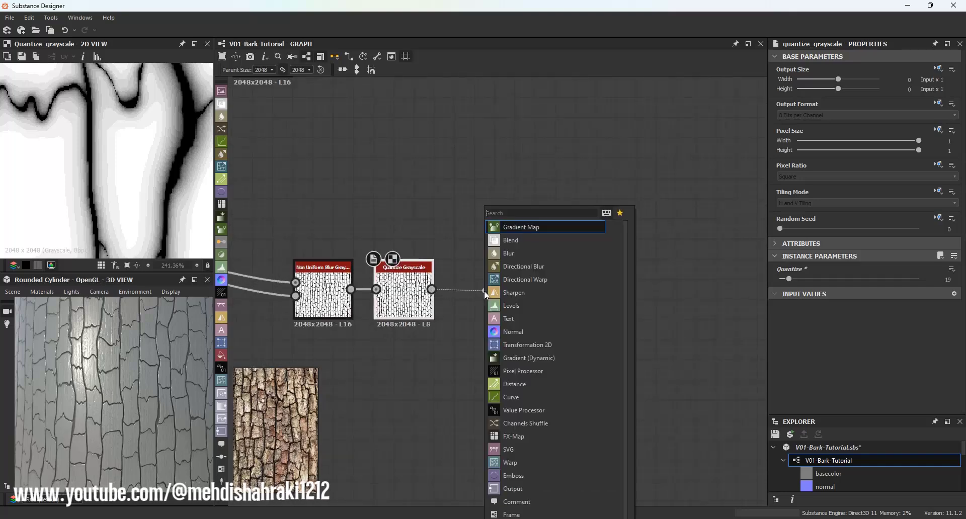
pyautogui.write('slop')
pyautogui.click(524, 231)
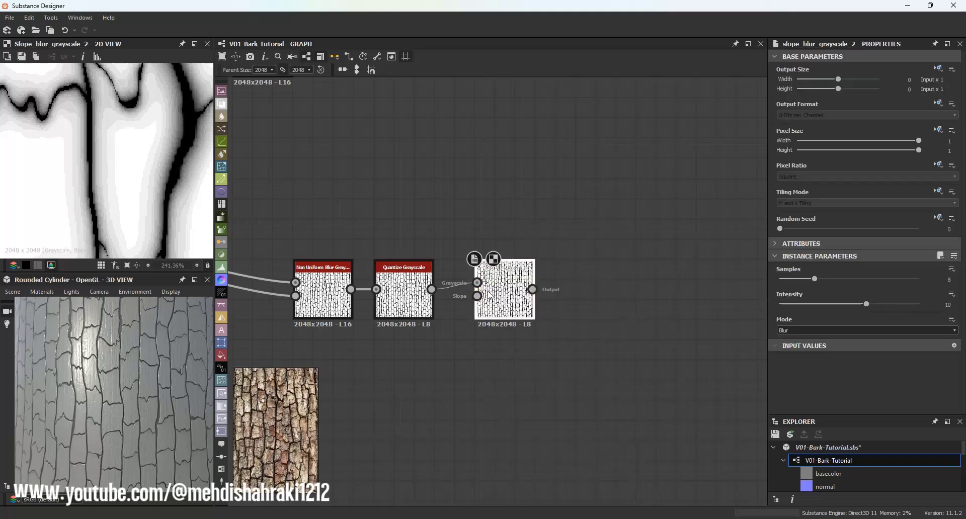
# Connect the existing clouds noise node's output to the Slope input of the new Slope Blur Grayscale node.
pyautogui.scroll(-4, 479, 295)
pyautogui.moveTo(479, 295); pyautogui.dragTo(704, 271, button='middle')
pyautogui.moveTo(702, 271); pyautogui.dragTo(380, 275)
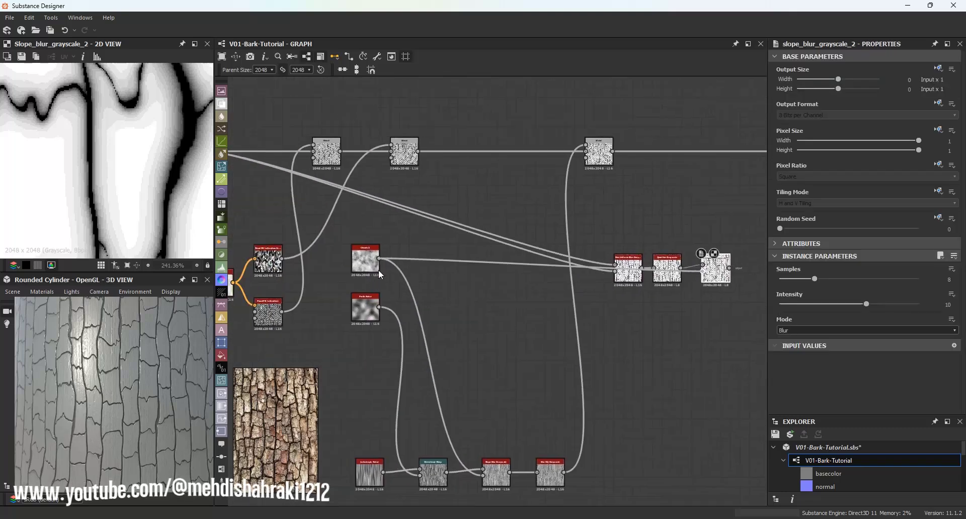
pyautogui.moveTo(700, 271); pyautogui.dragTo(492, 274, button='middle')
pyautogui.scroll(3, 491, 276)
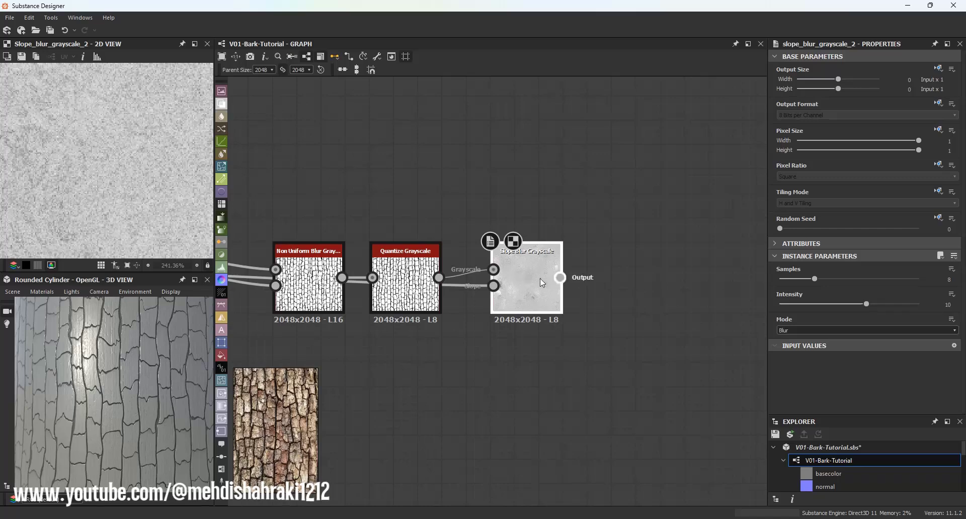
# Set the Slope Blur Grayscale node's mode to Min, intensity to 0.29 and samples to 32.
pyautogui.click(787, 330)
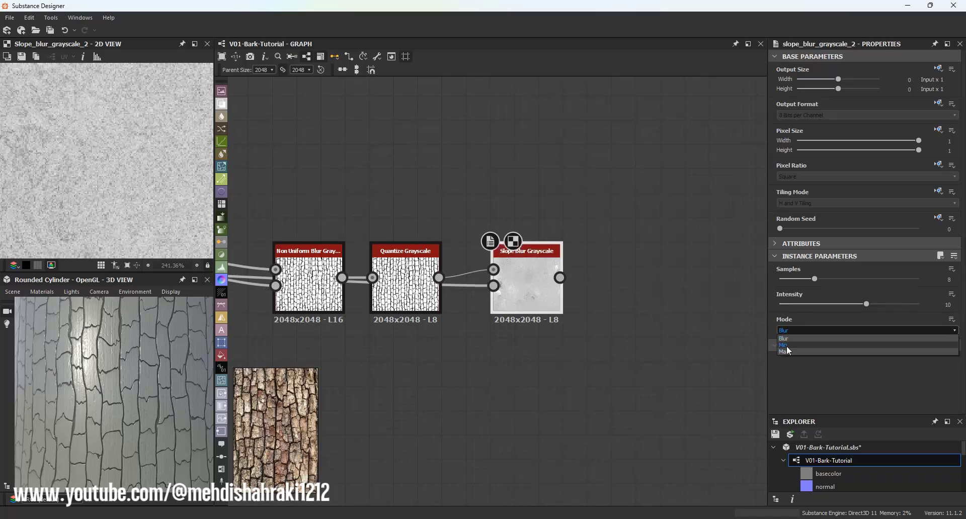
pyautogui.click(786, 346)
pyautogui.click(782, 305)
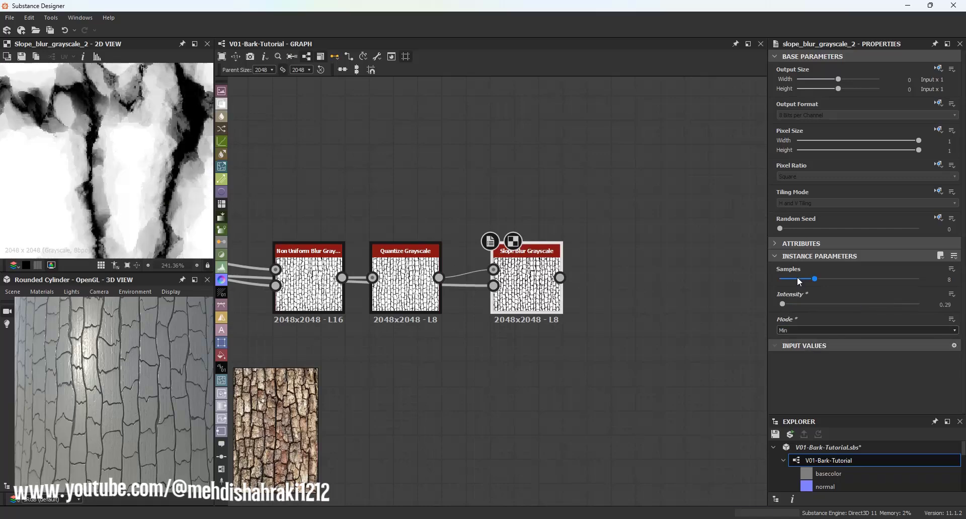
pyautogui.moveTo(799, 281); pyautogui.dragTo(920, 279)
pyautogui.scroll(-8, 95, 182)
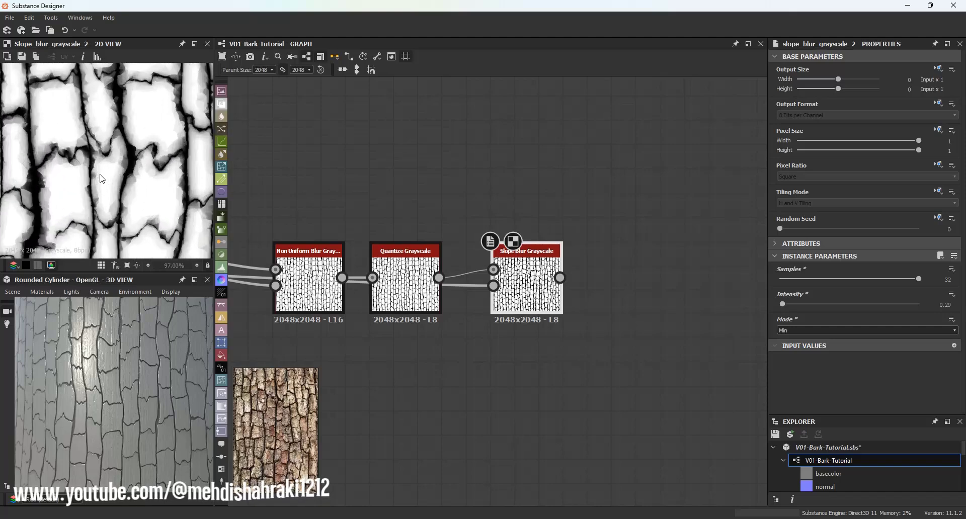
pyautogui.scroll(9, 102, 178)
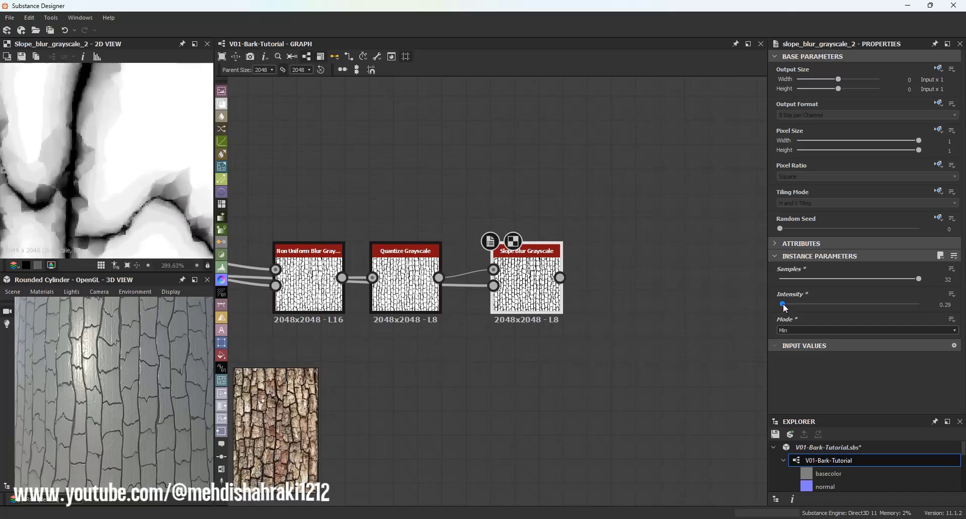
# Reduce the Slope Blur Grayscale node's intensity to 0.05 and check the crack edges in the 2D preview.
pyautogui.moveTo(785, 308); pyautogui.dragTo(782, 307)
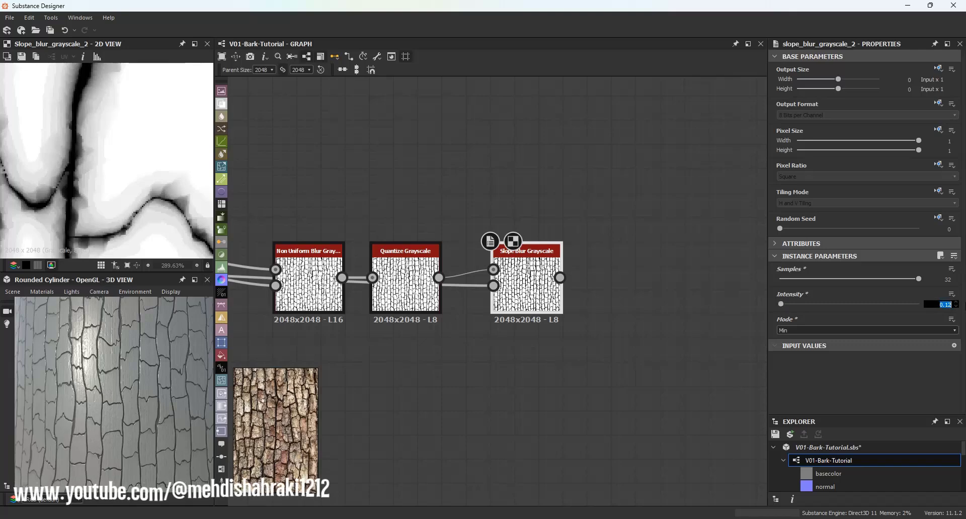
pyautogui.write('.05')
pyautogui.press('Return')
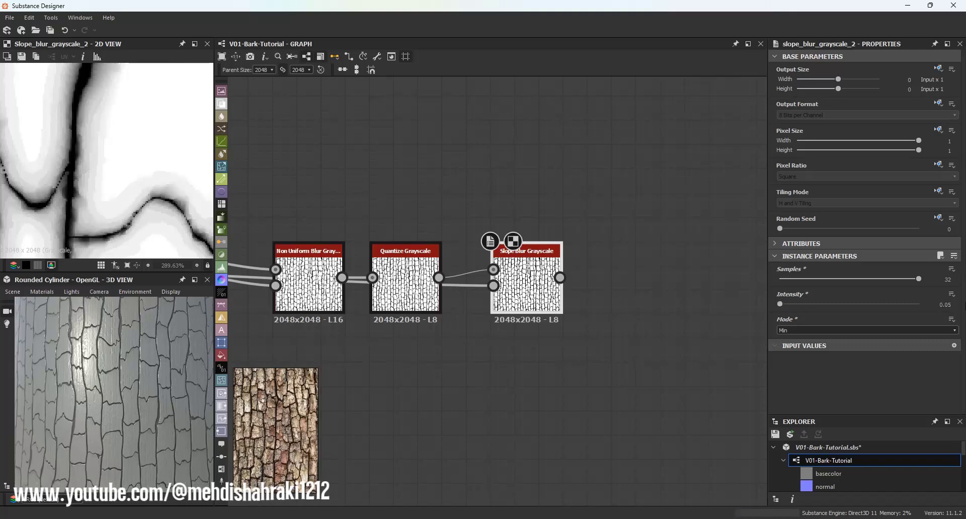
pyautogui.scroll(-6, 156, 173)
pyautogui.scroll(3, 152, 198)
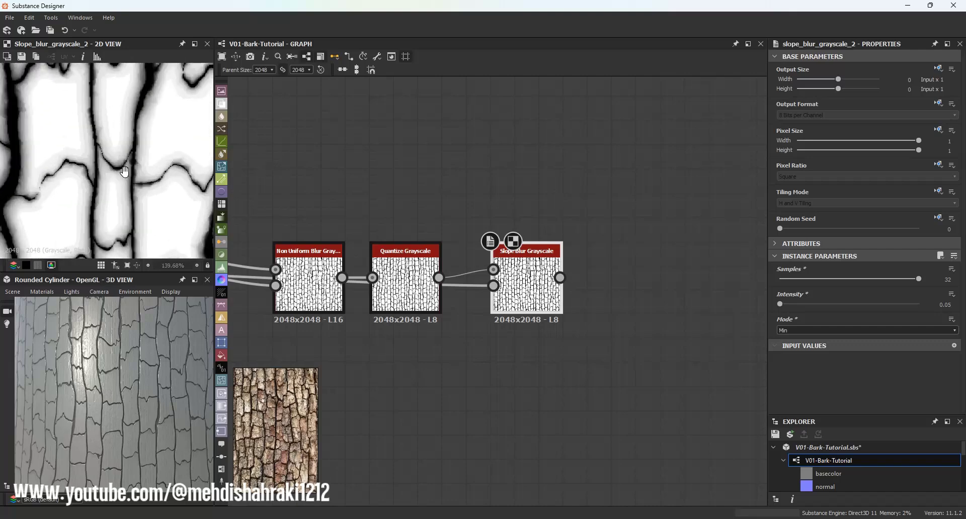
# Set the Quantize Grayscale node's Quantize value to 28 while previewing the Slope Blur result.
pyautogui.click(403, 274)
pyautogui.moveTo(791, 279)
pyautogui.mouseDown()
pyautogui.moveTo(779, 279)
pyautogui.moveTo(795, 284)
pyautogui.mouseUp()
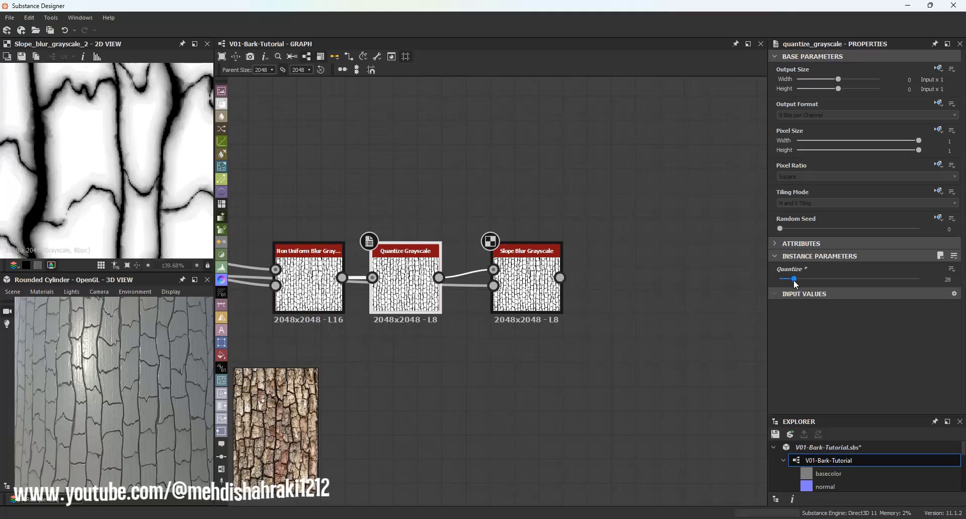
pyautogui.scroll(-6, 148, 149)
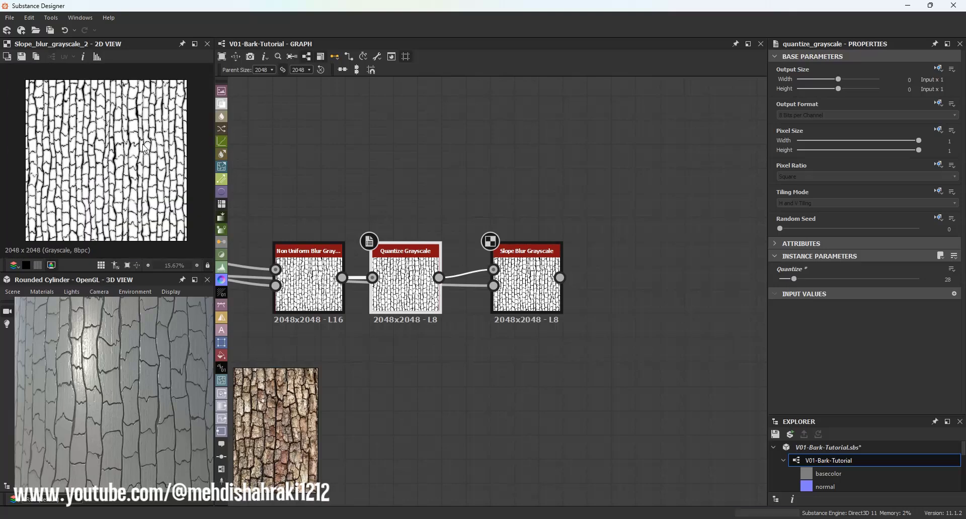
pyautogui.scroll(2, 146, 154)
pyautogui.scroll(5, 146, 154)
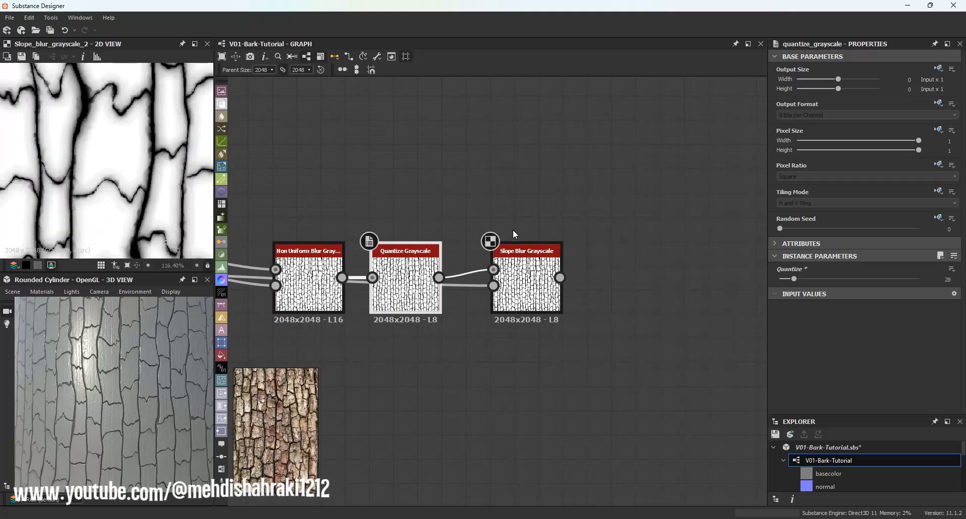
# Insert another Blend node into the main chain's connection, after the Blend that adds the fiber detail.
pyautogui.scroll(-6, 451, 234)
pyautogui.moveTo(451, 234); pyautogui.dragTo(562, 232, button='middle')
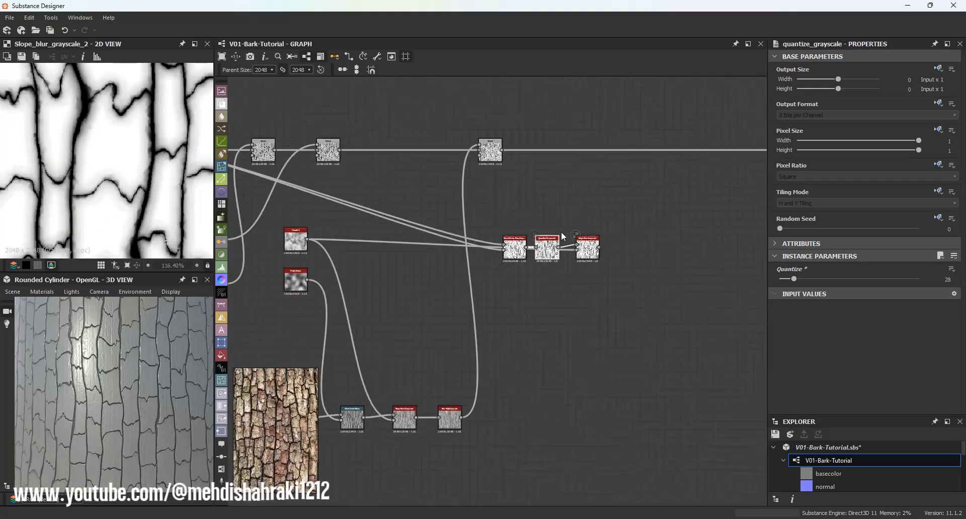
pyautogui.moveTo(589, 189); pyautogui.dragTo(555, 216, button='middle')
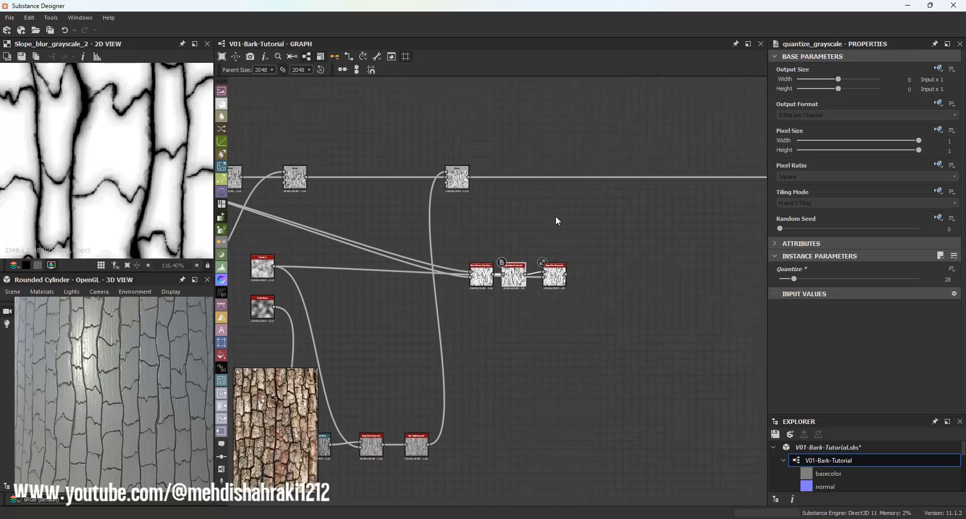
pyautogui.scroll(2, 533, 211)
pyautogui.click(564, 164)
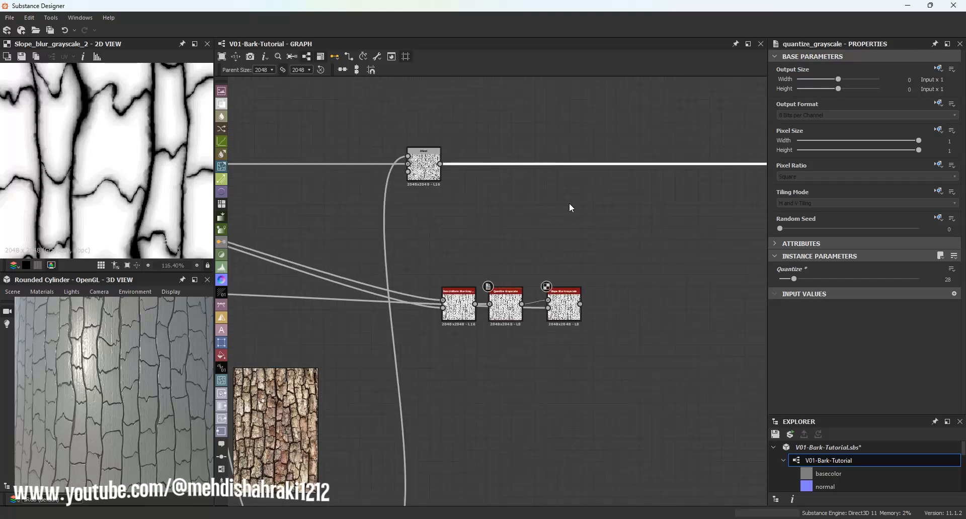
pyautogui.press('space')
pyautogui.click(602, 236)
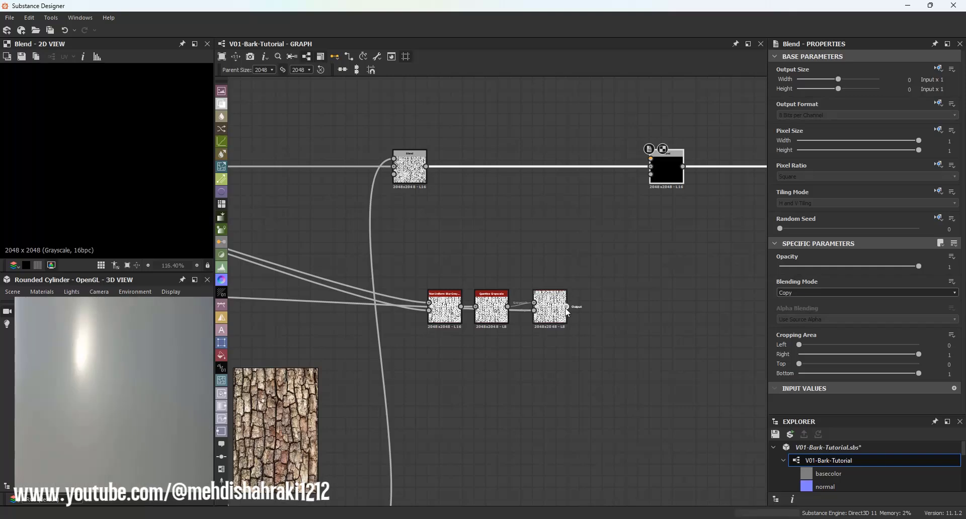
# Connect the Slope Blur Grayscale output to the new Blend node's foreground input and bring the Blend closer to the previous one.
pyautogui.moveTo(670, 179); pyautogui.dragTo(600, 179)
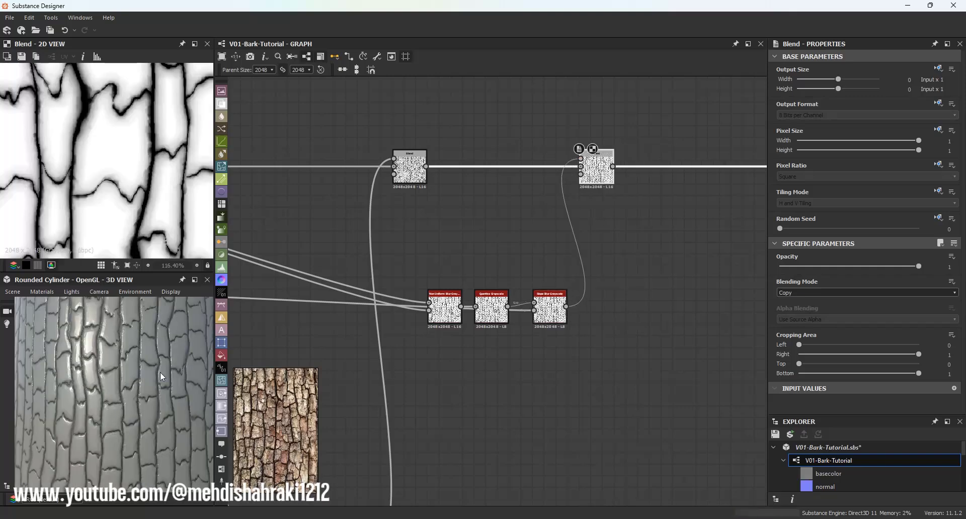
pyautogui.scroll(-4, 160, 373)
pyautogui.scroll(6, 155, 371)
pyautogui.scroll(1, 132, 180)
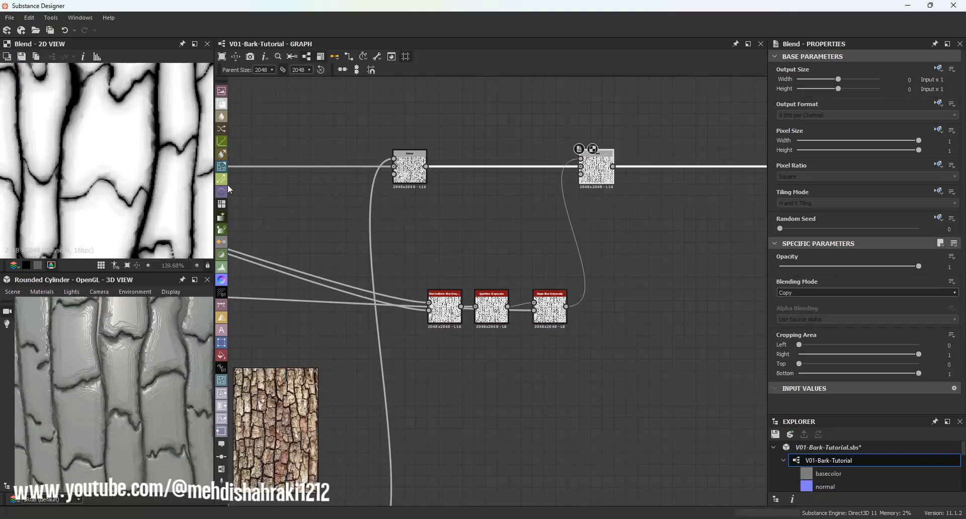
# Move the Non Uniform Blur, Quantize and Slope Blur nodes left, beneath the Blend that adds the fiber detail.
pyautogui.click(785, 296)
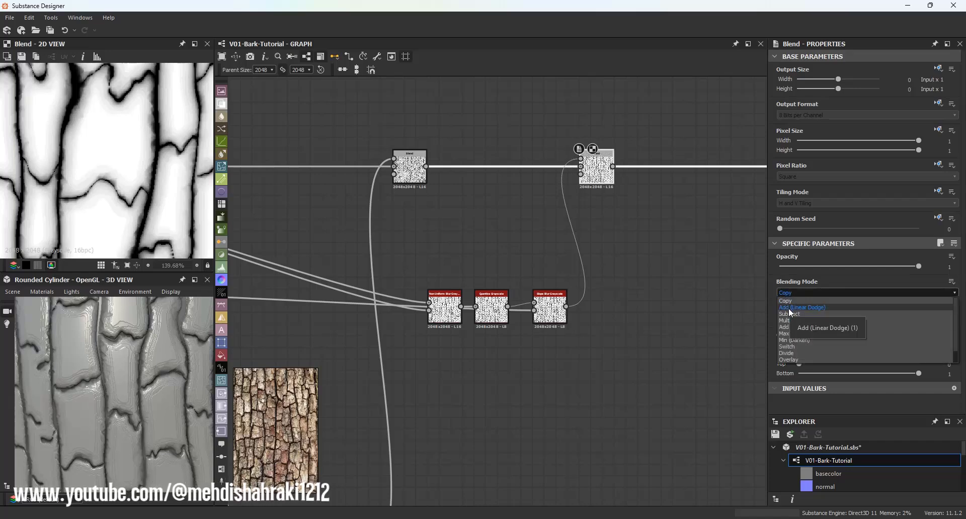
pyautogui.click(521, 217)
pyautogui.scroll(-3, 522, 217)
pyautogui.moveTo(521, 218); pyautogui.dragTo(554, 178, button='middle')
pyautogui.moveTo(495, 204); pyautogui.dragTo(506, 232)
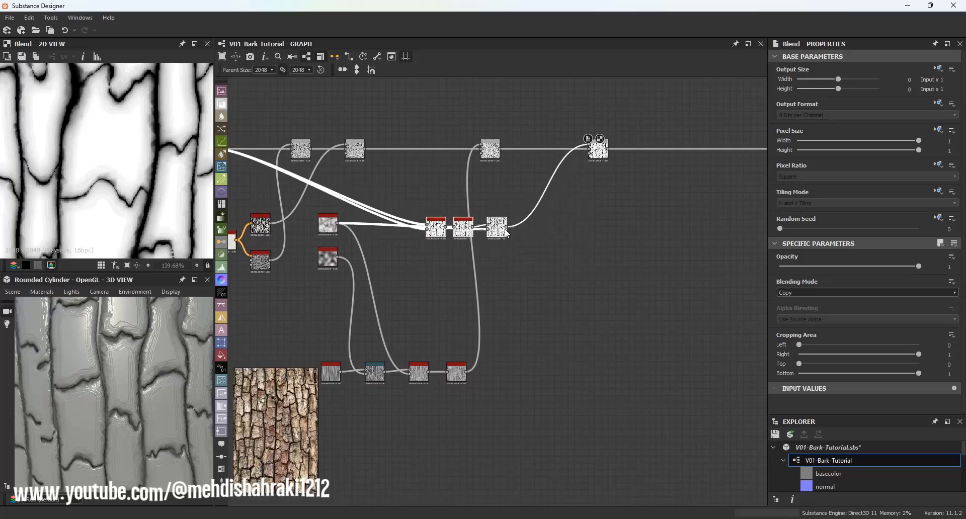
pyautogui.scroll(2, 536, 167)
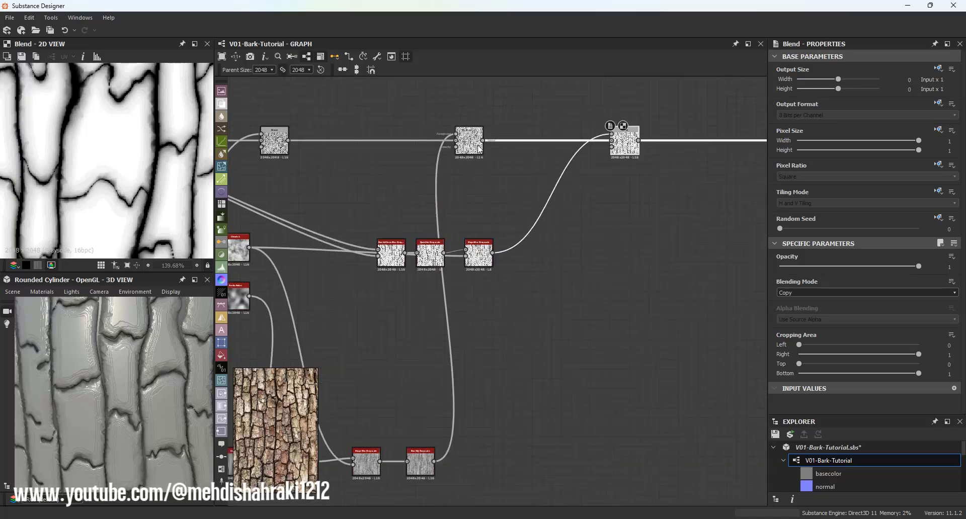
# Move the fiber-detail Blend up out of the main chain and shift the Slope Blur Blend left into its place.
pyautogui.moveTo(478, 149); pyautogui.dragTo(528, 145)
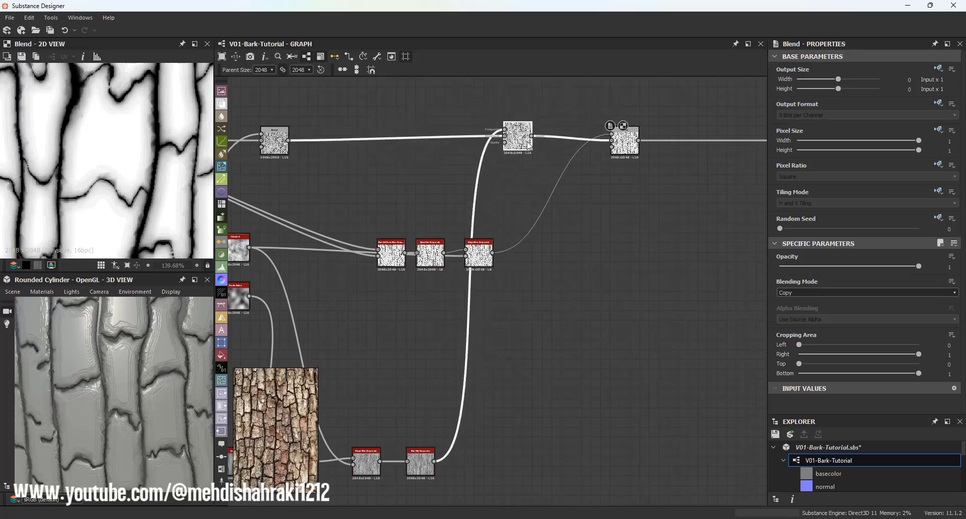
pyautogui.moveTo(528, 146); pyautogui.dragTo(528, 198, button='middle')
pyautogui.moveTo(528, 198); pyautogui.dragTo(618, 145)
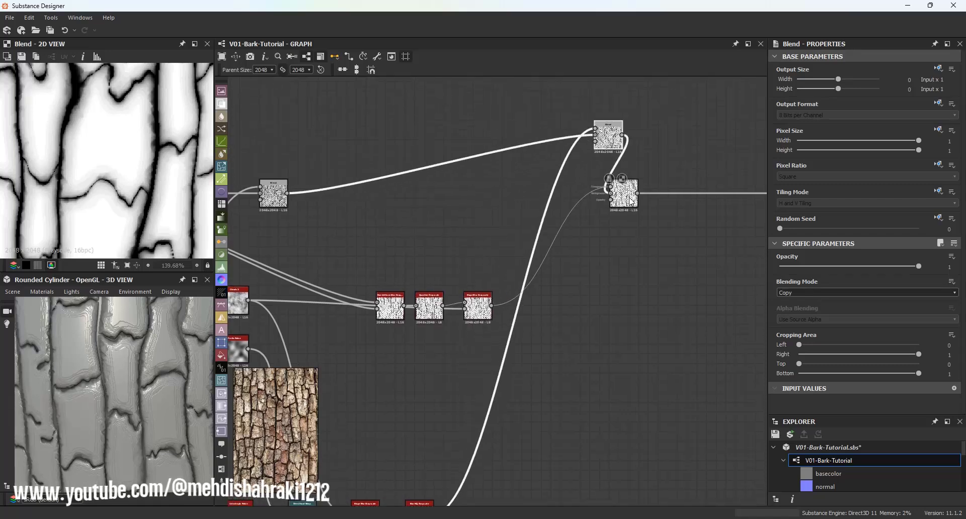
pyautogui.moveTo(631, 199); pyautogui.dragTo(502, 210)
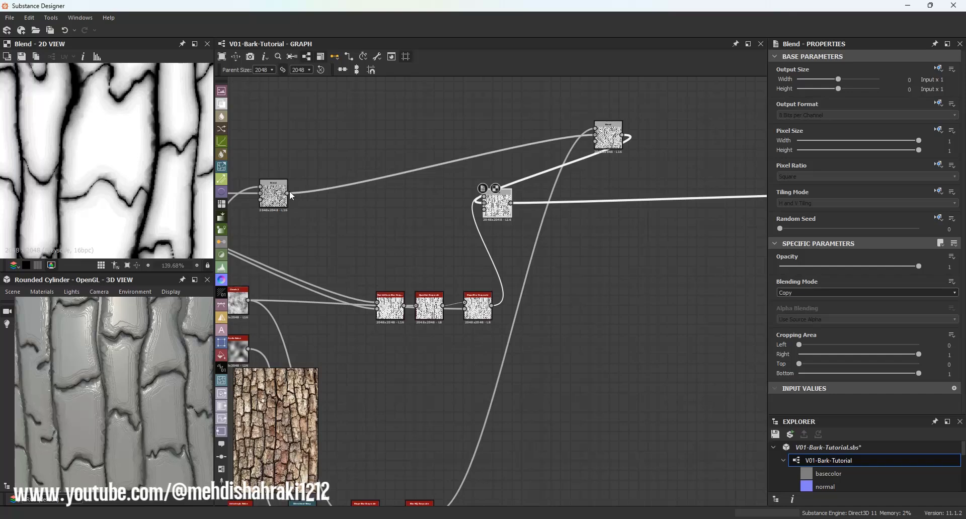
# Rewire the main chain to run through the Slope Blur Blend before the fiber-detail Blend, and align the fiber Blend with the row.
pyautogui.moveTo(288, 192); pyautogui.dragTo(500, 197)
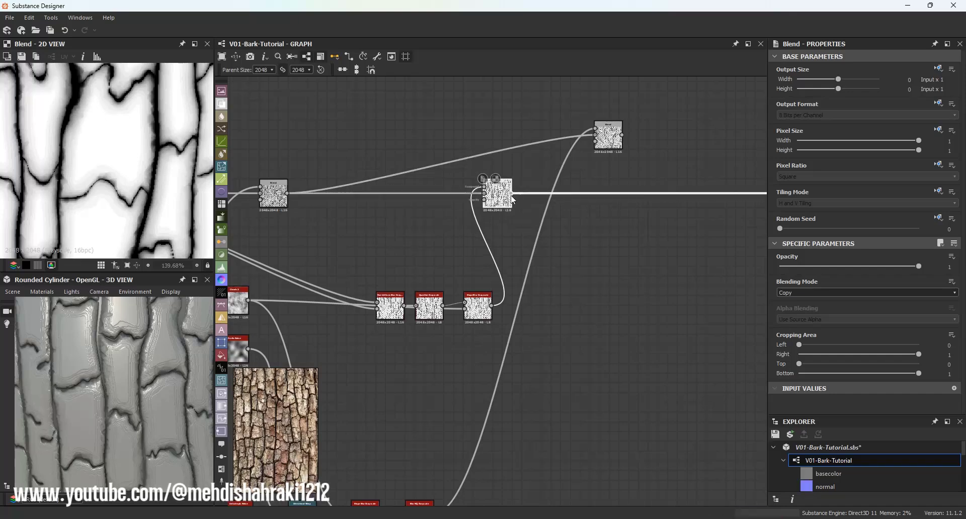
pyautogui.moveTo(569, 156); pyautogui.dragTo(595, 139)
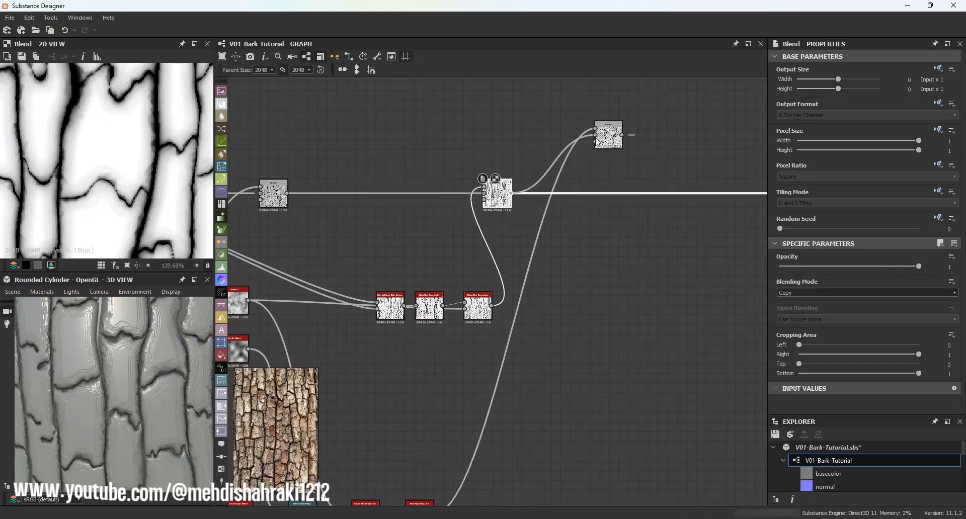
pyautogui.click(621, 136)
pyautogui.moveTo(635, 163); pyautogui.dragTo(343, 216, button='middle')
pyautogui.click(592, 246)
pyautogui.moveTo(352, 286); pyautogui.dragTo(564, 232, button='middle')
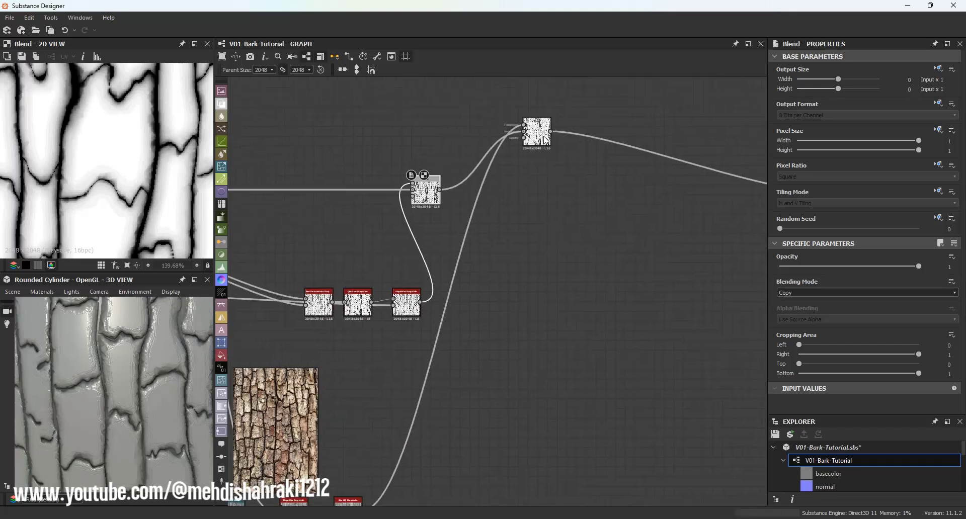
pyautogui.moveTo(539, 141); pyautogui.dragTo(537, 196)
pyautogui.scroll(1, 438, 198)
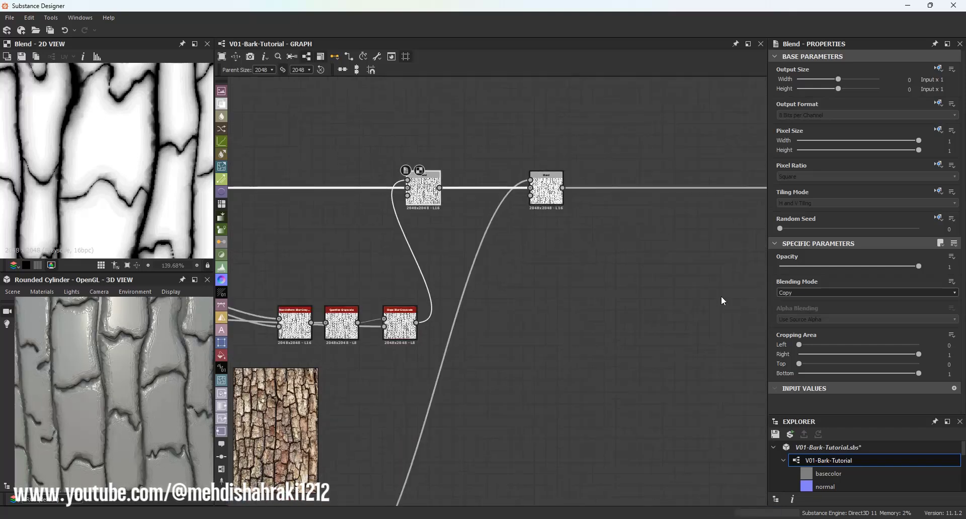
# Try the Slope Blur Blend in Add (Linear Dodge) mode with an opacity of 0.19.
pyautogui.click(785, 292)
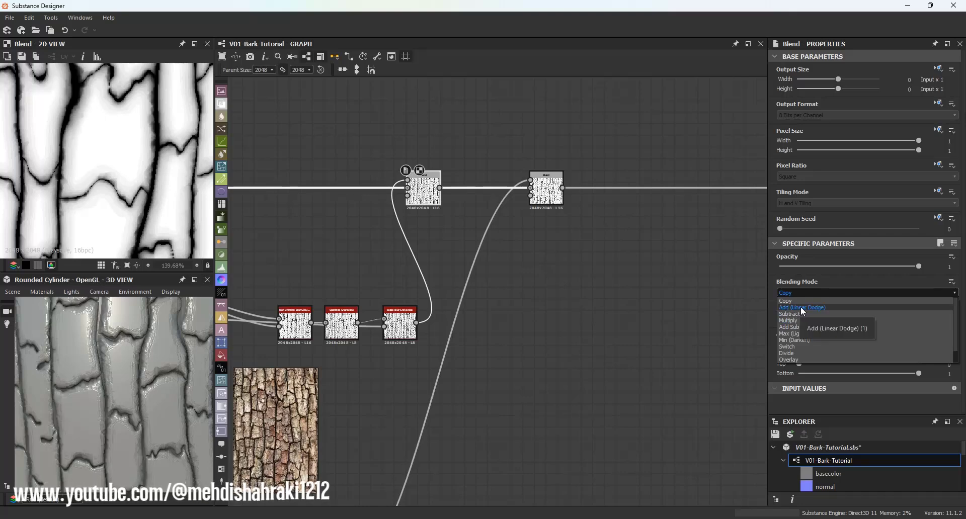
pyautogui.click(802, 308)
pyautogui.click(806, 266)
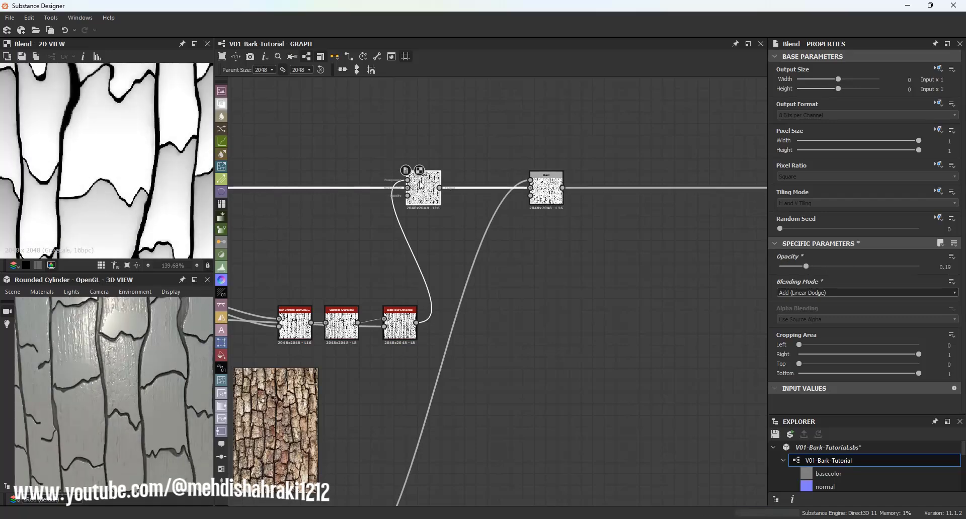
pyautogui.scroll(-3, 128, 138)
# Set the Slope Blur Blend's blending mode to Multiply and inspect the Slope Blur Grayscale output up close.
pyautogui.click(806, 293)
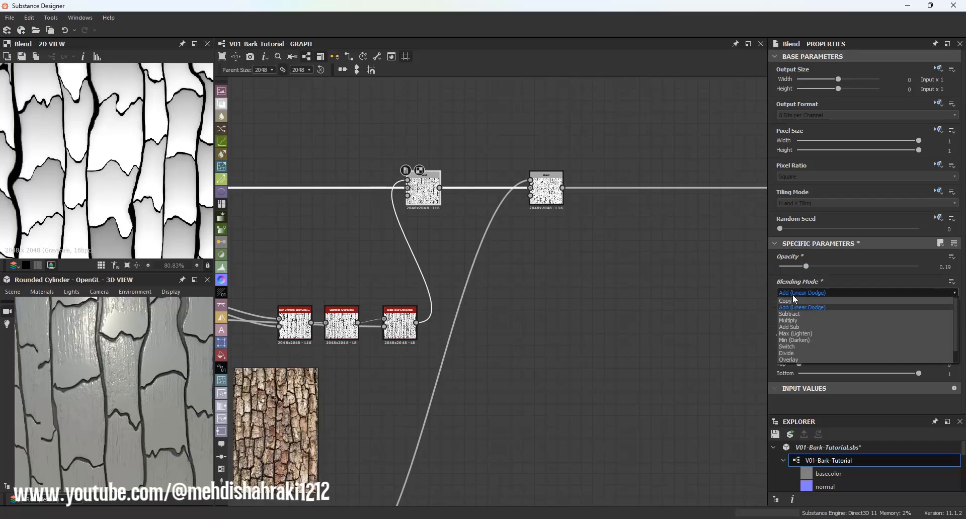
pyautogui.click(805, 311)
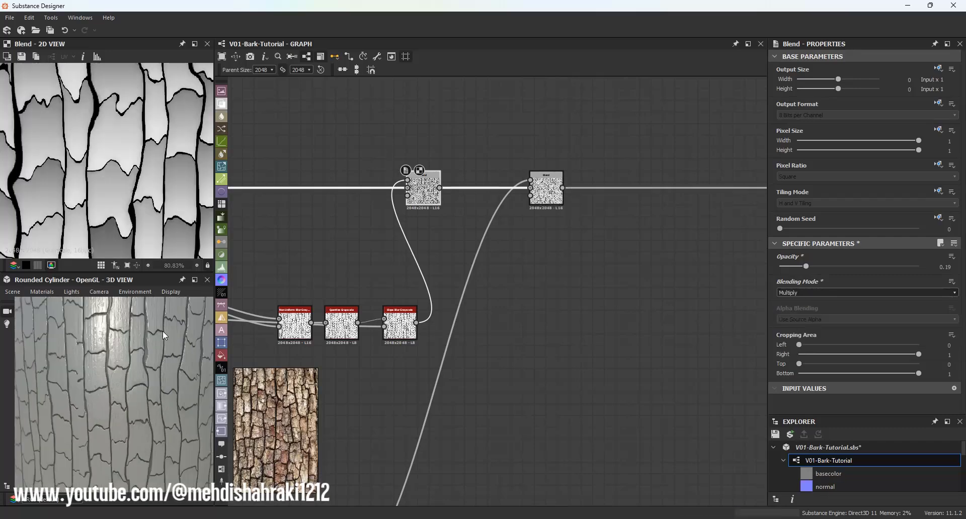
pyautogui.click(406, 332)
pyautogui.doubleClick(406, 332)
pyautogui.scroll(5, 123, 187)
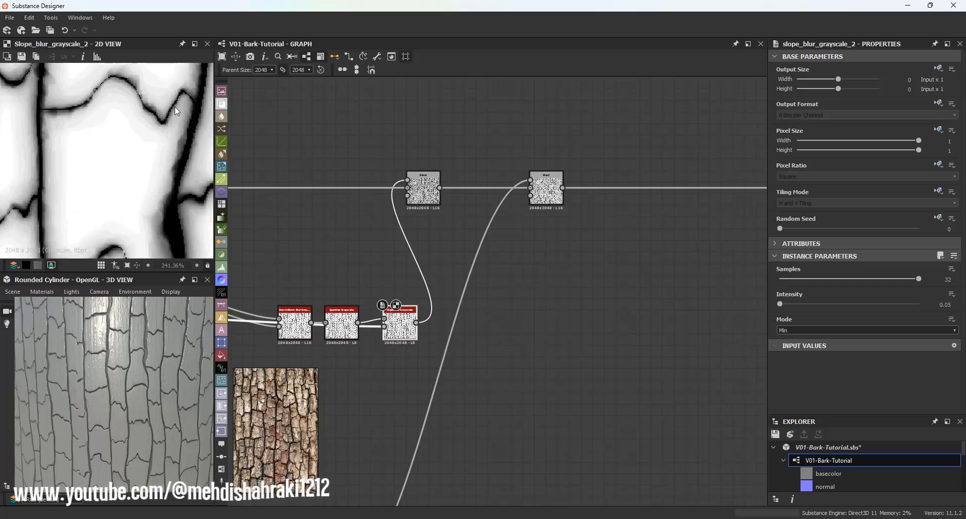
pyautogui.moveTo(72, 233); pyautogui.dragTo(65, 197, button='middle')
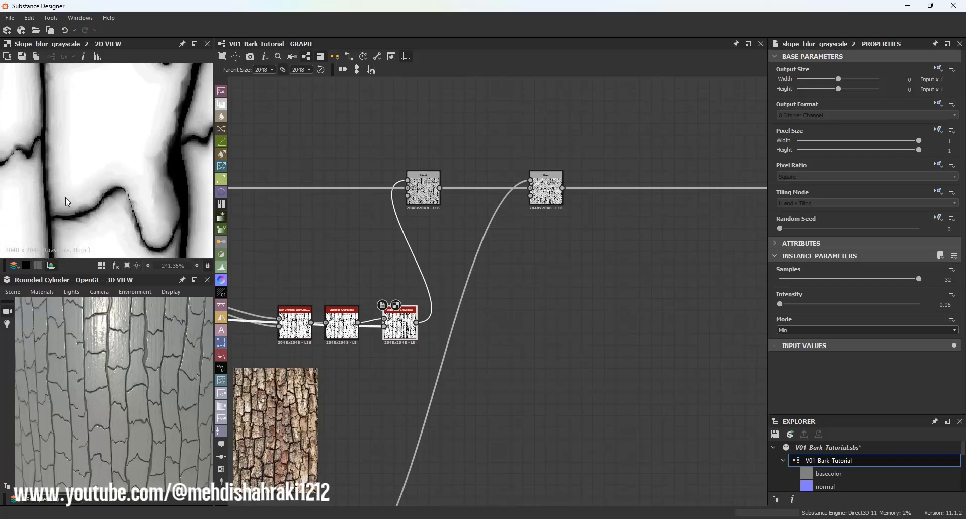
# Check the Multiply Blend at full opacity, and set its opacity to 0.53.
pyautogui.click(423, 190)
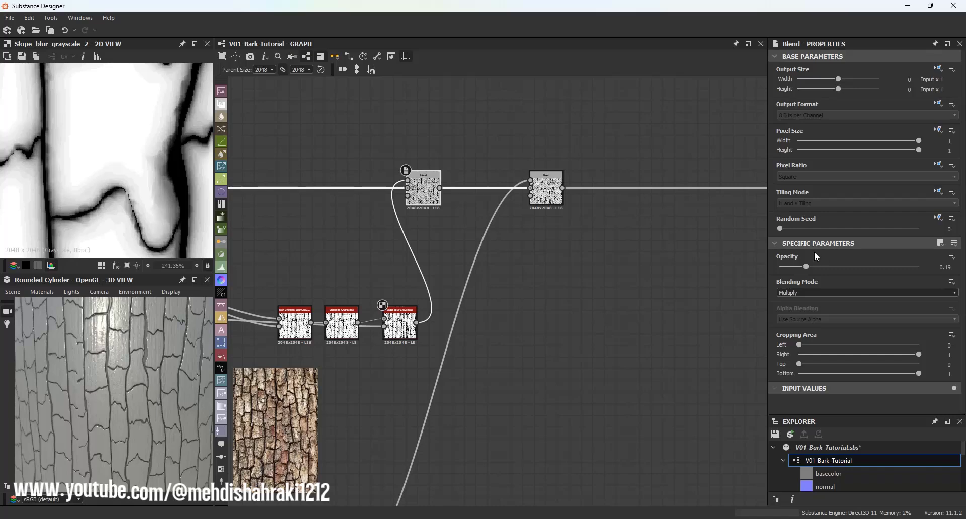
pyautogui.moveTo(805, 266); pyautogui.dragTo(931, 269)
pyautogui.doubleClick(426, 203)
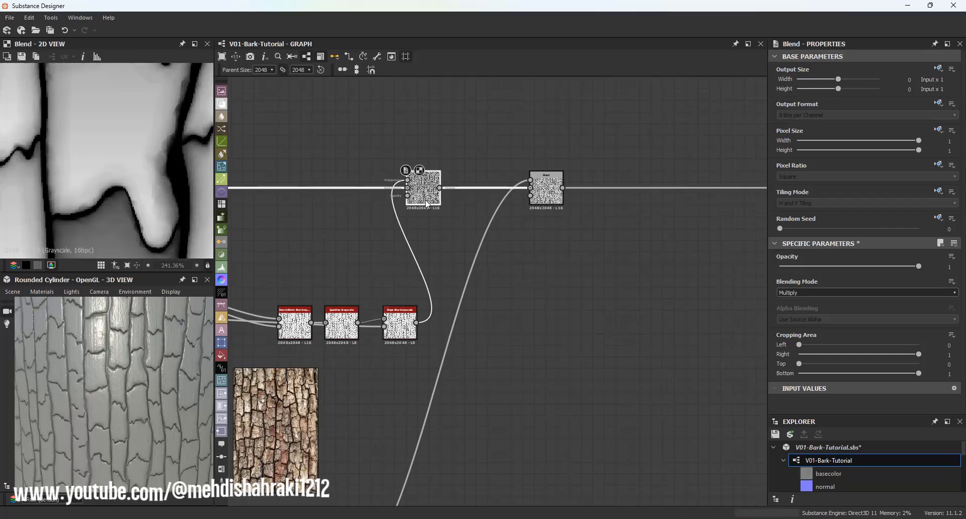
pyautogui.scroll(-10, 101, 167)
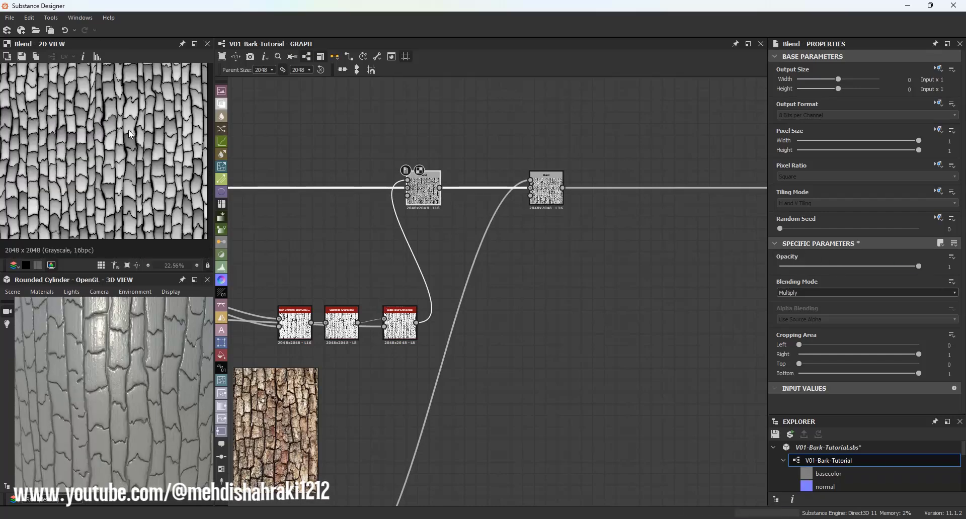
pyautogui.scroll(8, 136, 147)
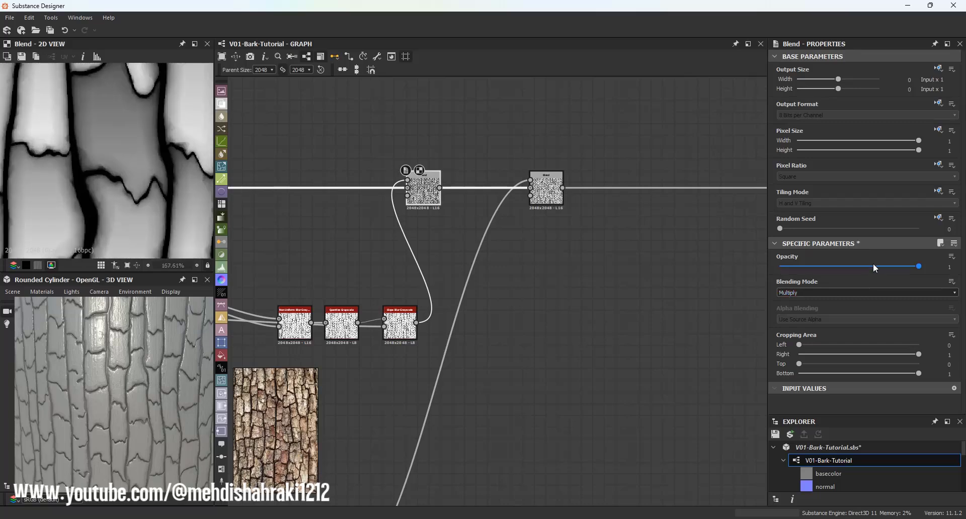
pyautogui.moveTo(873, 264); pyautogui.dragTo(864, 264)
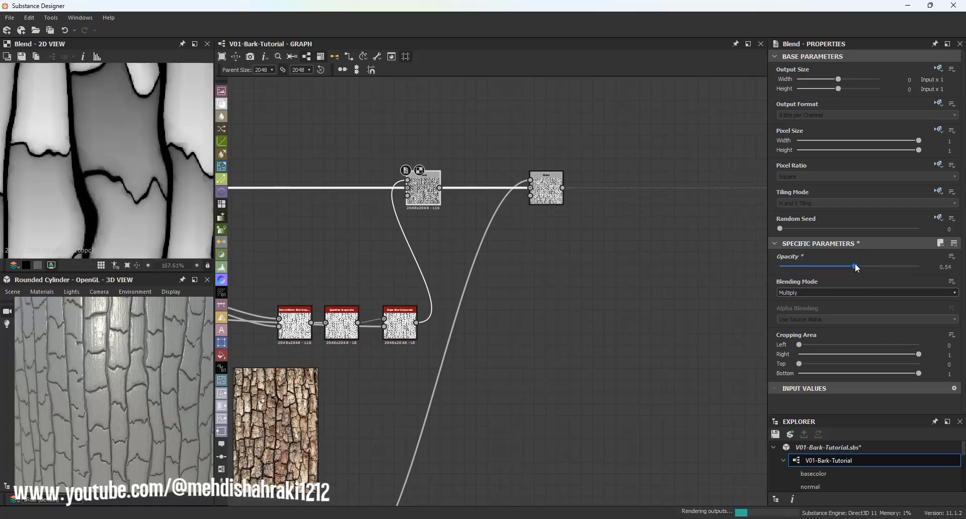
pyautogui.scroll(-6, 163, 376)
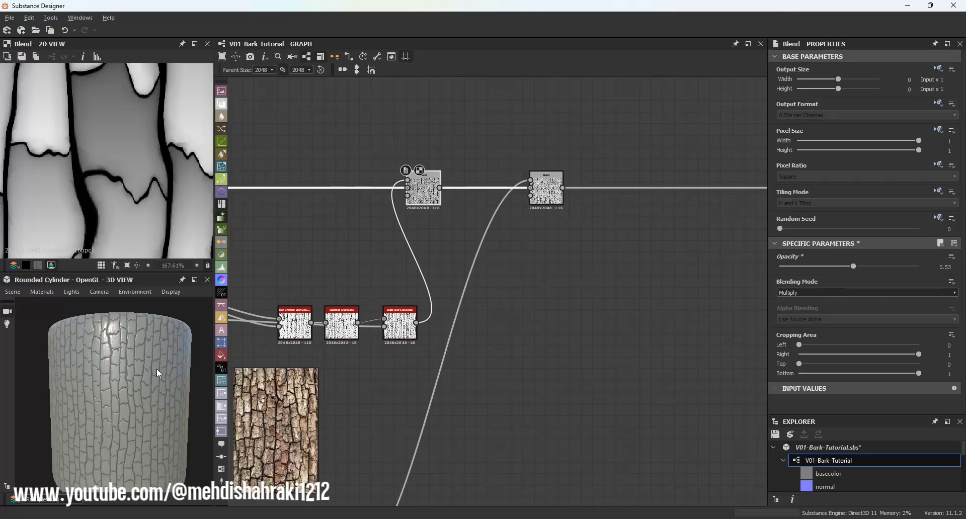
# Preview the fiber-detail Blend and set its opacity to 0.23.
pyautogui.click(536, 192)
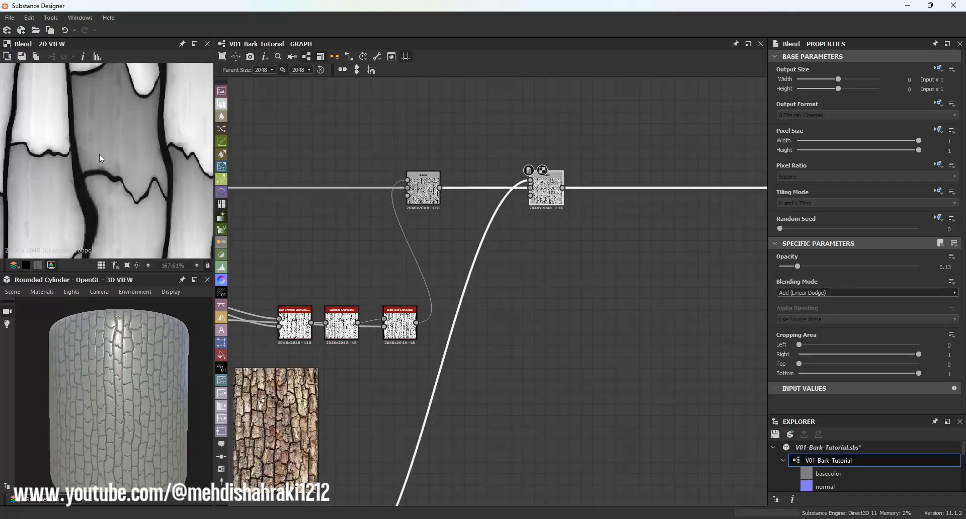
pyautogui.scroll(-5, 132, 169)
pyautogui.scroll(5, 145, 384)
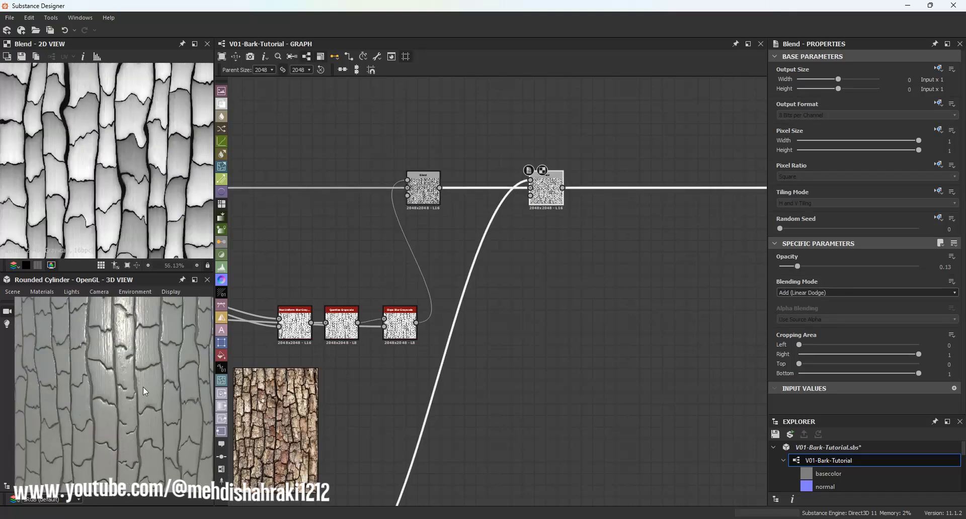
pyautogui.click(810, 267)
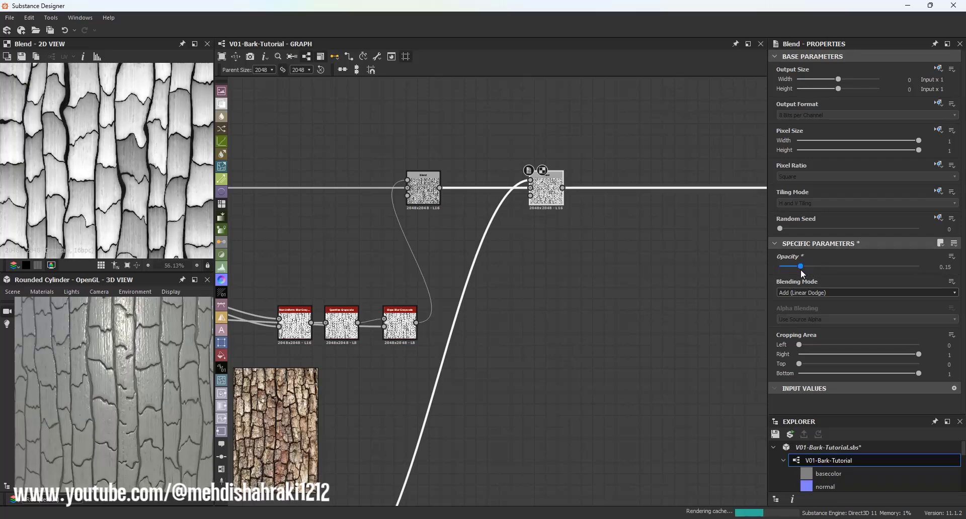
pyautogui.click(811, 267)
# Examine the fiber detail, crack shapes and tiling of the blended bark in the 2D and 3D views.
pyautogui.scroll(-3, 116, 157)
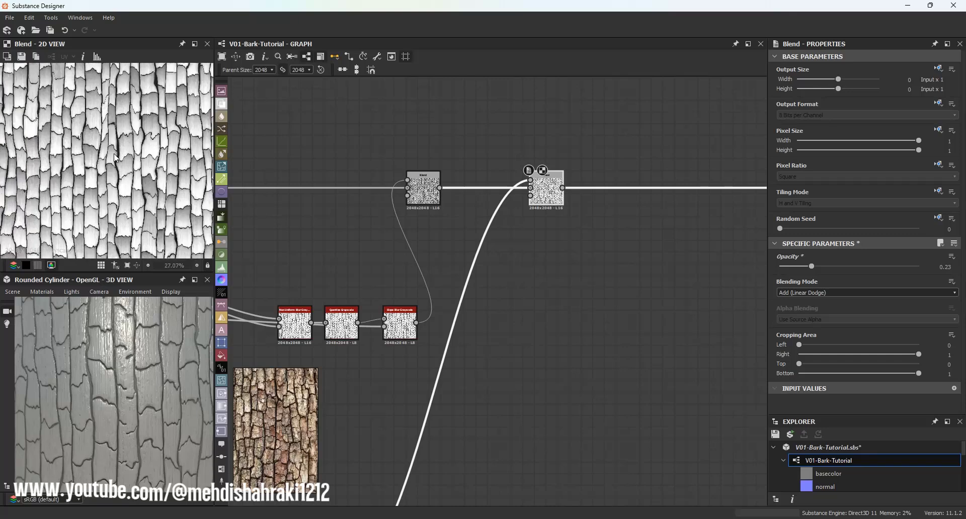
pyautogui.scroll(3, 114, 154)
pyautogui.scroll(-3, 148, 358)
pyautogui.moveTo(145, 357)
pyautogui.mouseDown()
pyautogui.moveTo(141, 297)
pyautogui.moveTo(146, 347)
pyautogui.mouseUp()
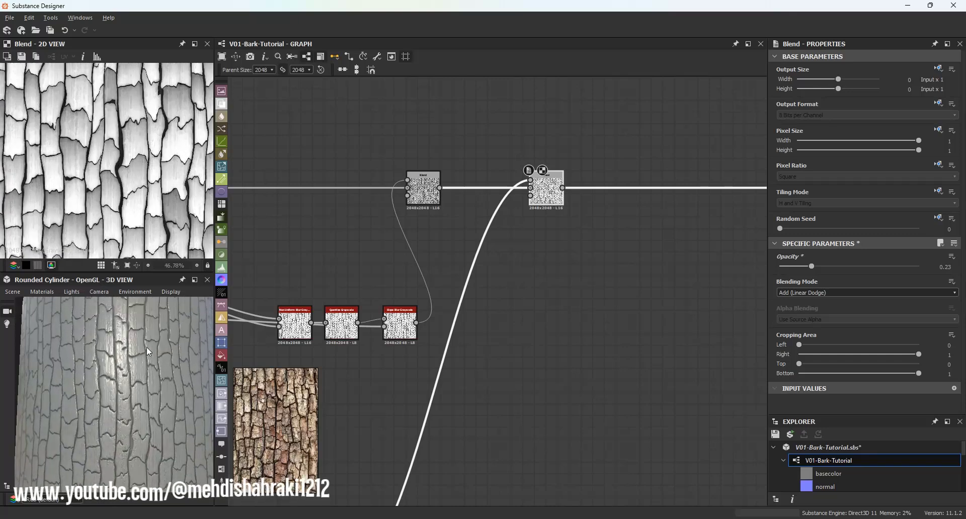
pyautogui.scroll(5, 147, 367)
pyautogui.scroll(-4, 173, 155)
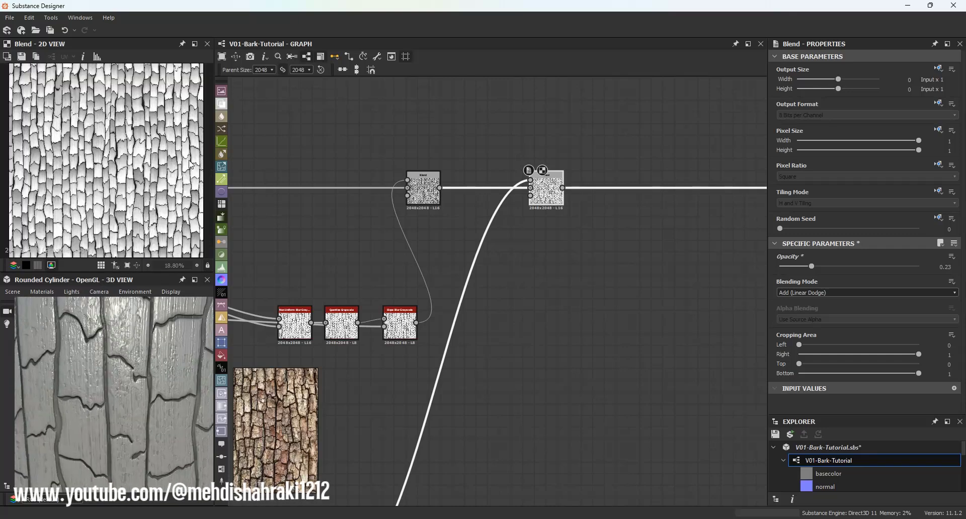
pyautogui.scroll(1, 191, 165)
pyautogui.scroll(2, 97, 166)
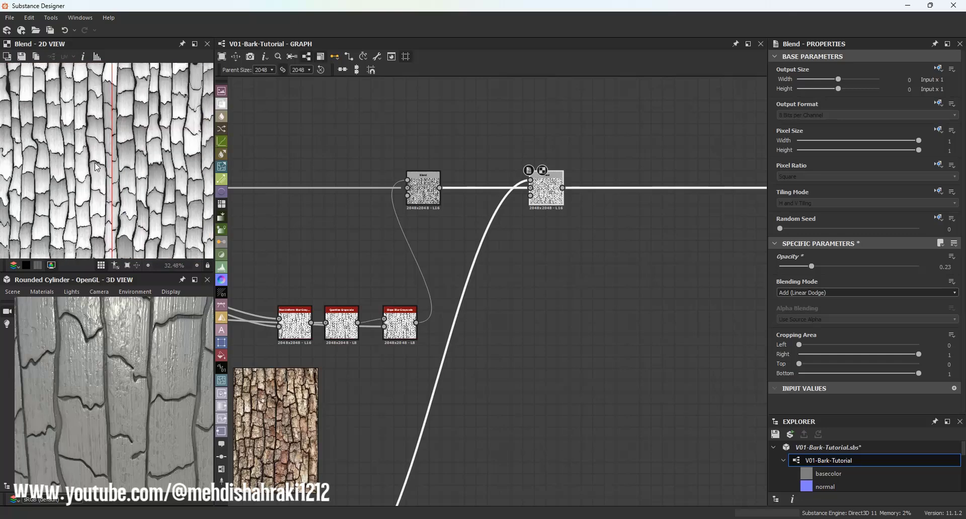
pyautogui.scroll(2, 121, 166)
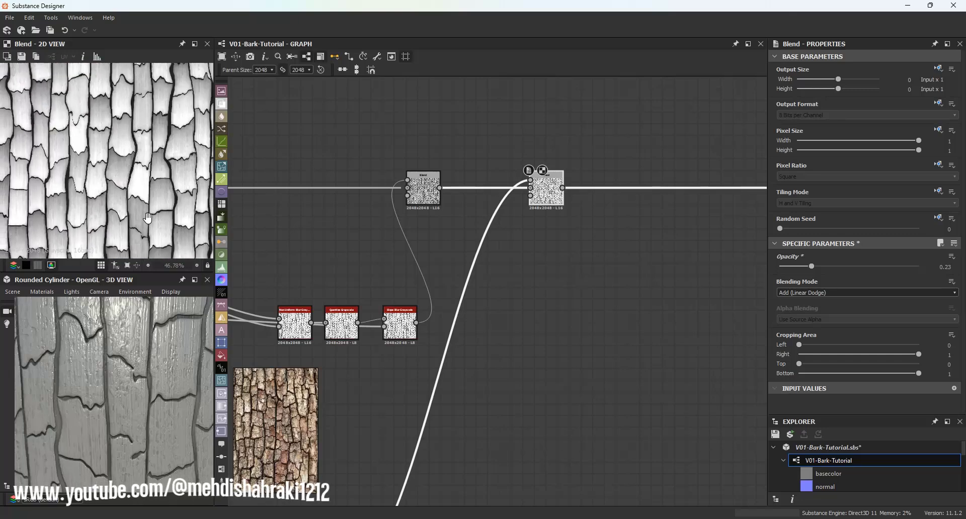
pyautogui.moveTo(147, 218); pyautogui.dragTo(150, 245, button='middle')
pyautogui.moveTo(147, 132); pyautogui.dragTo(152, 241, button='middle')
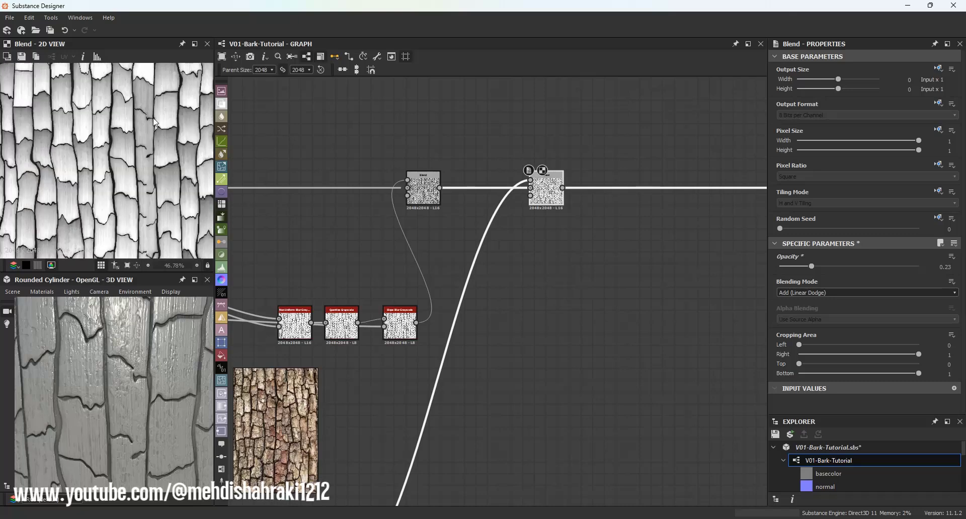
pyautogui.scroll(8, 150, 150)
pyautogui.scroll(-4, 143, 134)
pyautogui.scroll(4, 143, 134)
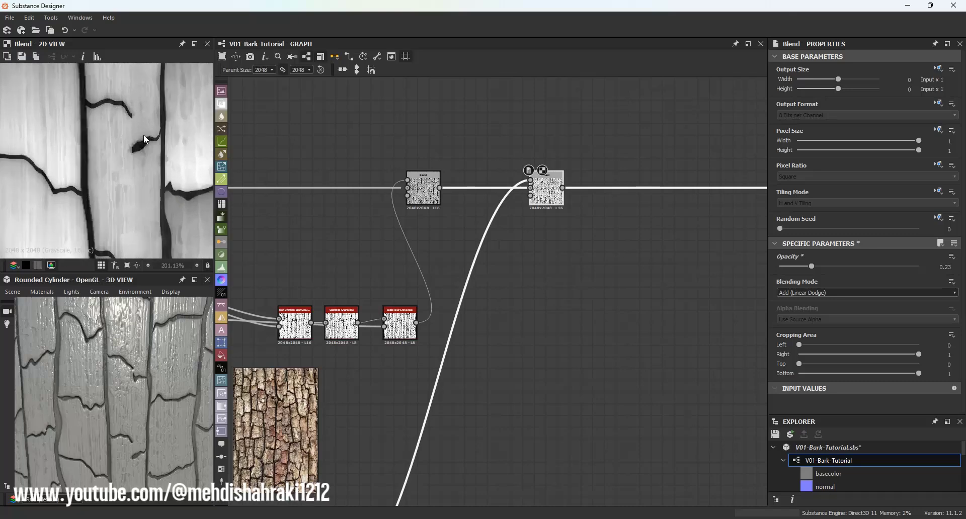
pyautogui.scroll(-4, 143, 157)
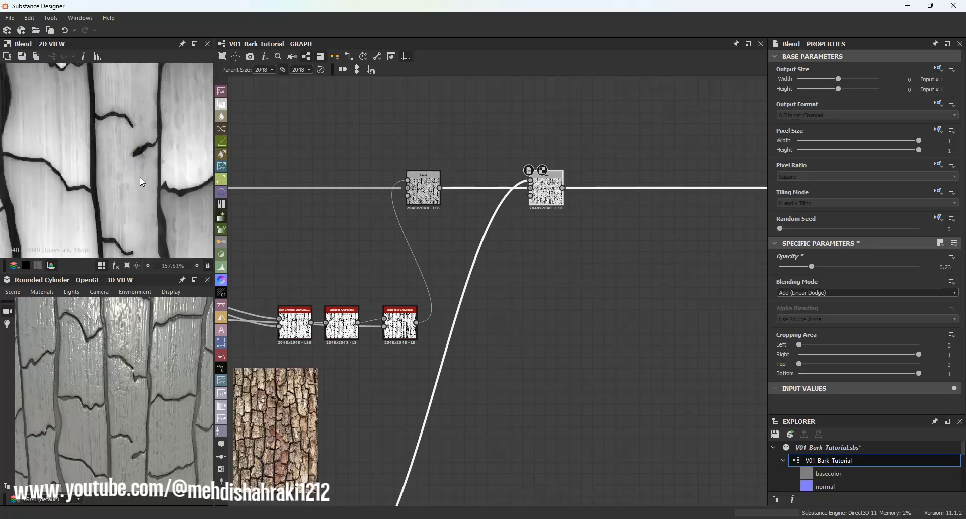
pyautogui.scroll(-2, 164, 177)
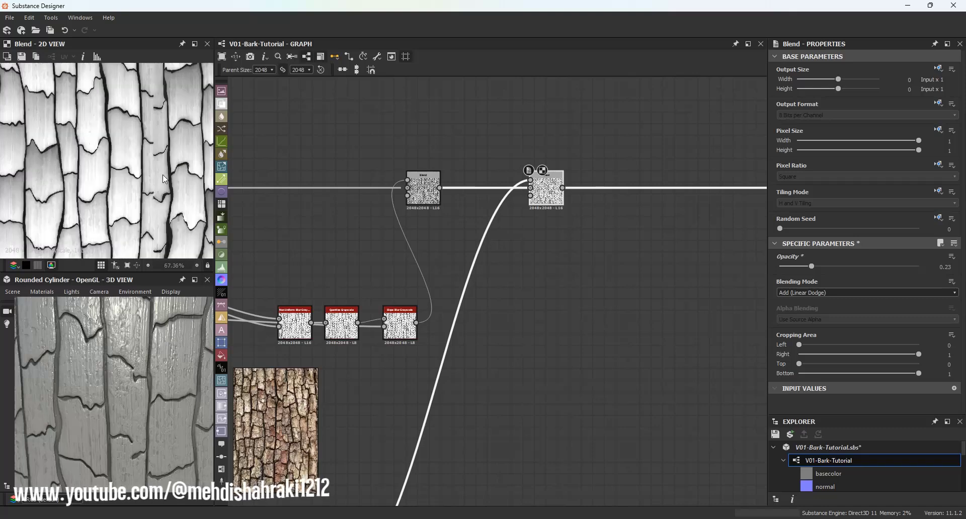
pyautogui.scroll(-5, 165, 177)
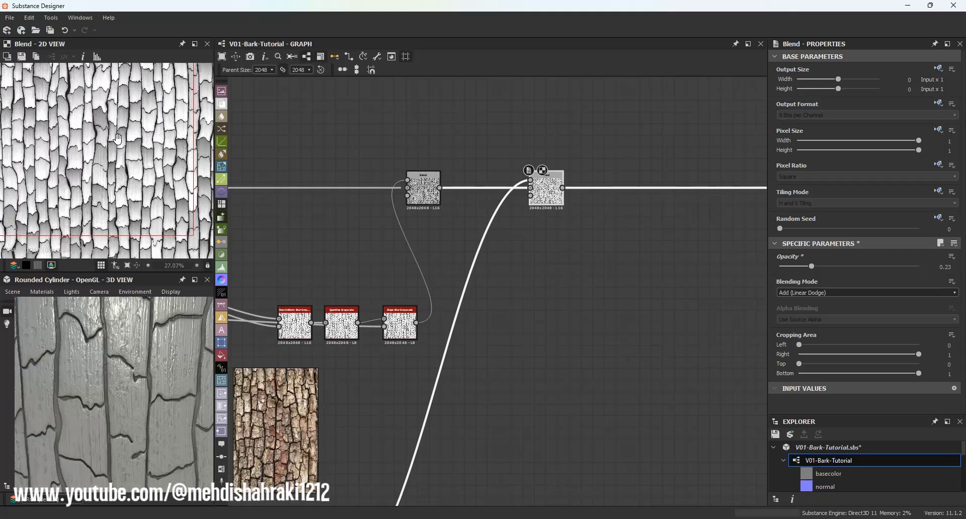
pyautogui.moveTo(117, 136); pyautogui.dragTo(88, 136, button='middle')
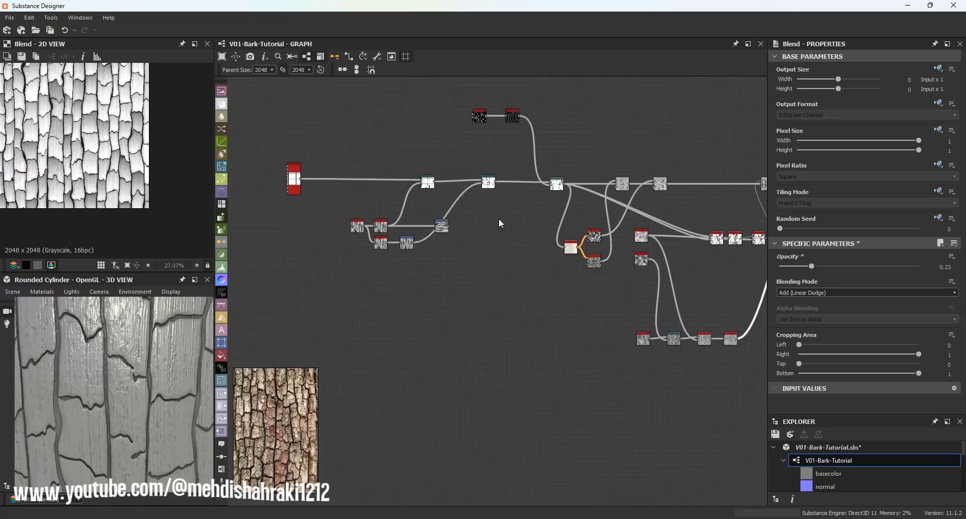
# Move the upper Blur HQ Grayscale away from Grunge Map 003 and delete the Transformation 2D node after the lower Blur HQ Grayscale.
pyautogui.scroll(7, 356, 221)
pyautogui.doubleClick(357, 226)
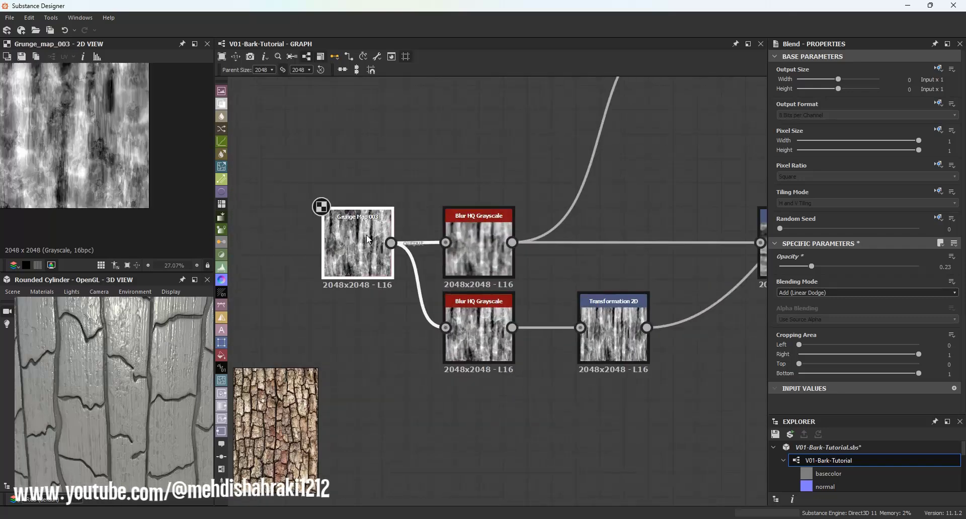
pyautogui.doubleClick(476, 243)
pyautogui.moveTo(476, 243); pyautogui.dragTo(536, 244)
pyautogui.click(603, 305)
pyautogui.press('Delete')
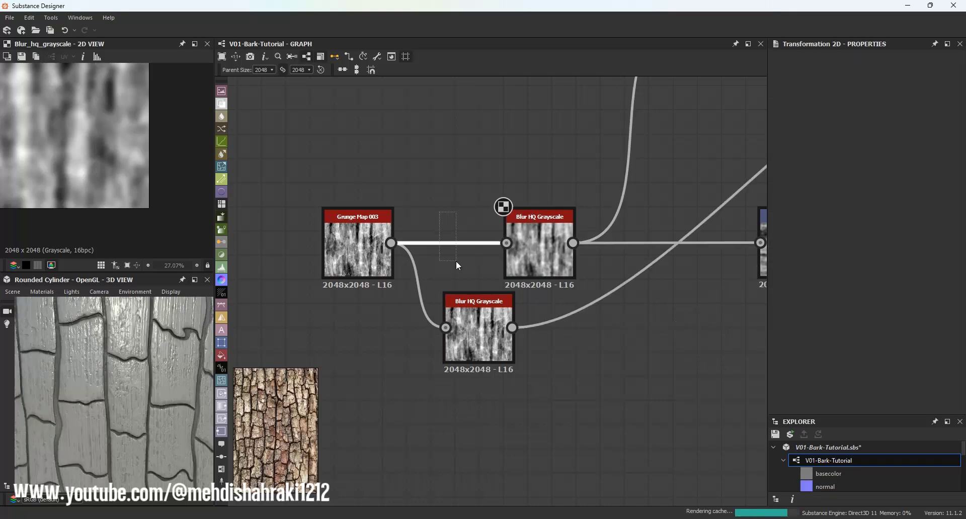
# Insert a Transformation 2D node between Grunge Map 003 and the upper Blur HQ Grayscale, spacing the nodes apart.
pyautogui.press('space')
pyautogui.write('tr')
pyautogui.click(488, 227)
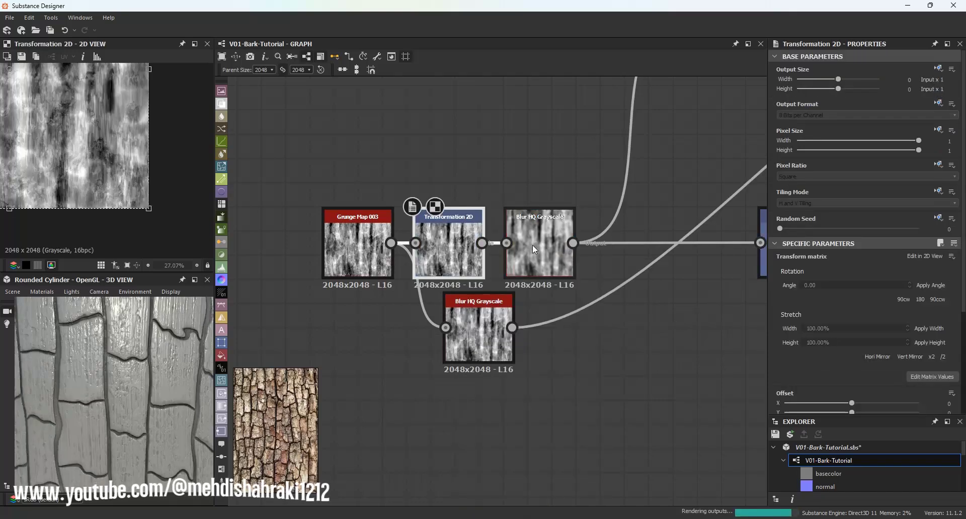
pyautogui.moveTo(533, 245); pyautogui.dragTo(557, 246)
pyautogui.click(479, 246)
pyautogui.doubleClick(477, 245)
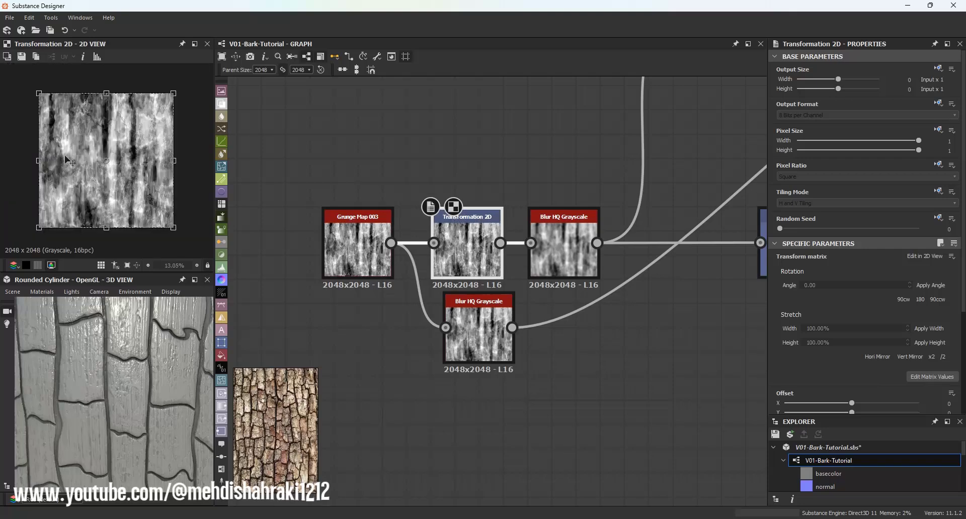
# Squeeze the grunge texture horizontally with the new Transformation 2D and preview the upper Blur HQ Grayscale.
pyautogui.moveTo(174, 161); pyautogui.dragTo(159, 161)
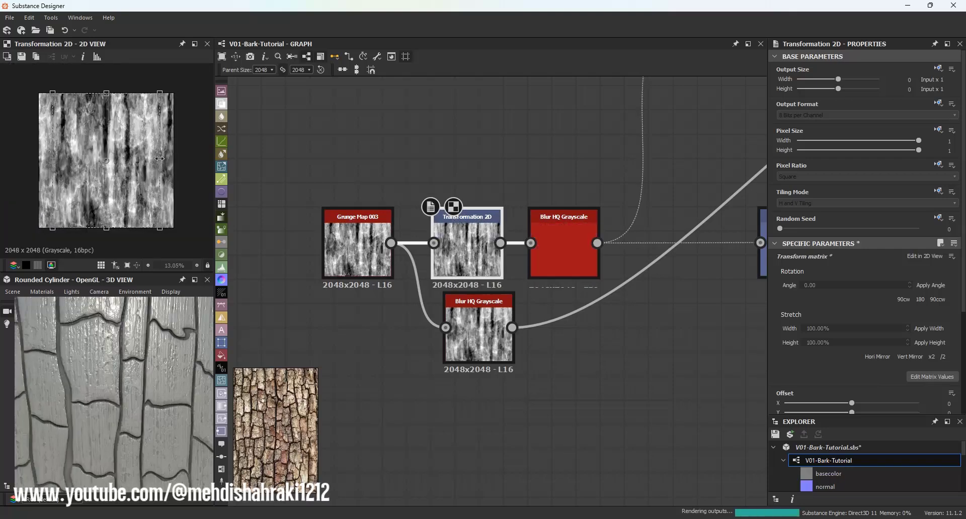
pyautogui.moveTo(528, 243); pyautogui.dragTo(442, 240, button='middle')
pyautogui.doubleClick(475, 237)
pyautogui.scroll(-2, 526, 125)
pyautogui.moveTo(525, 126); pyautogui.dragTo(469, 250, button='middle')
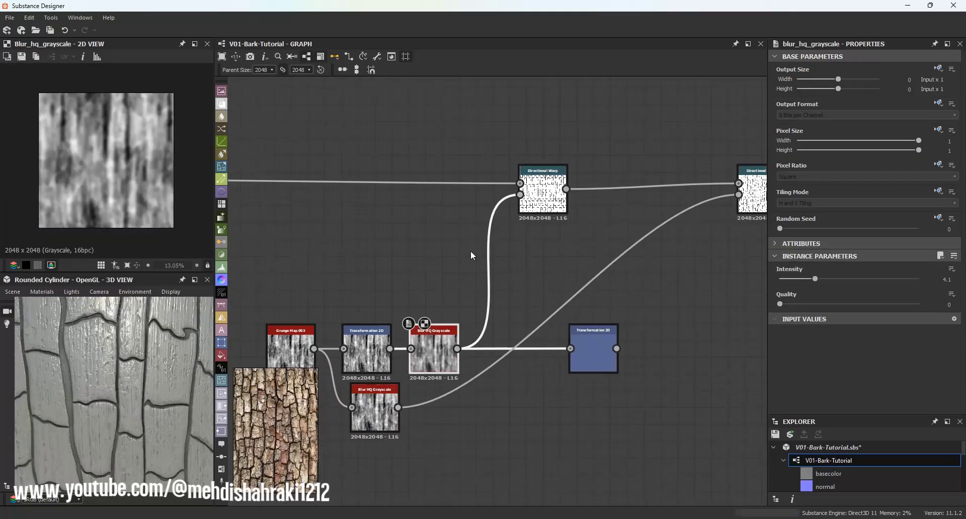
# Examine the crack patterns output by the first and second Directional Warp nodes at different zoom levels.
pyautogui.doubleClick(536, 185)
pyautogui.scroll(3, 126, 134)
pyautogui.scroll(2, 157, 166)
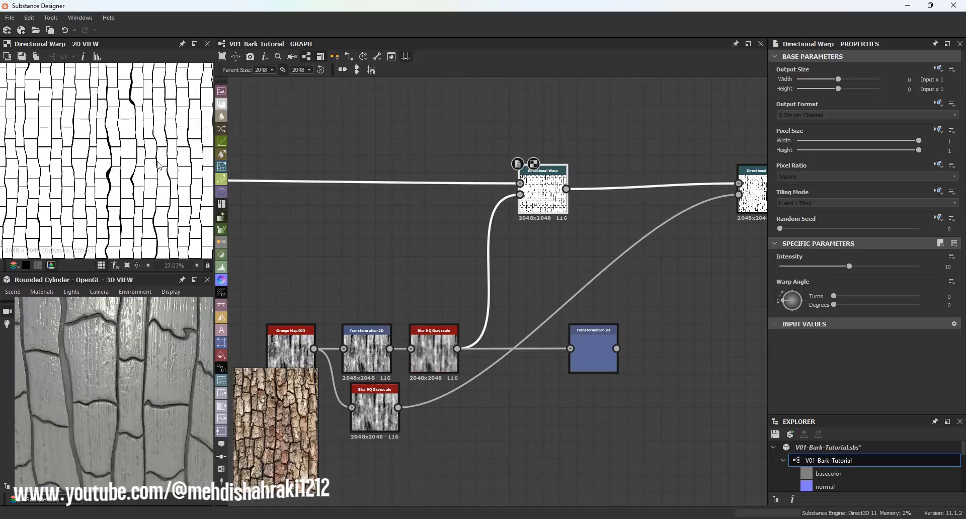
pyautogui.scroll(3, 169, 167)
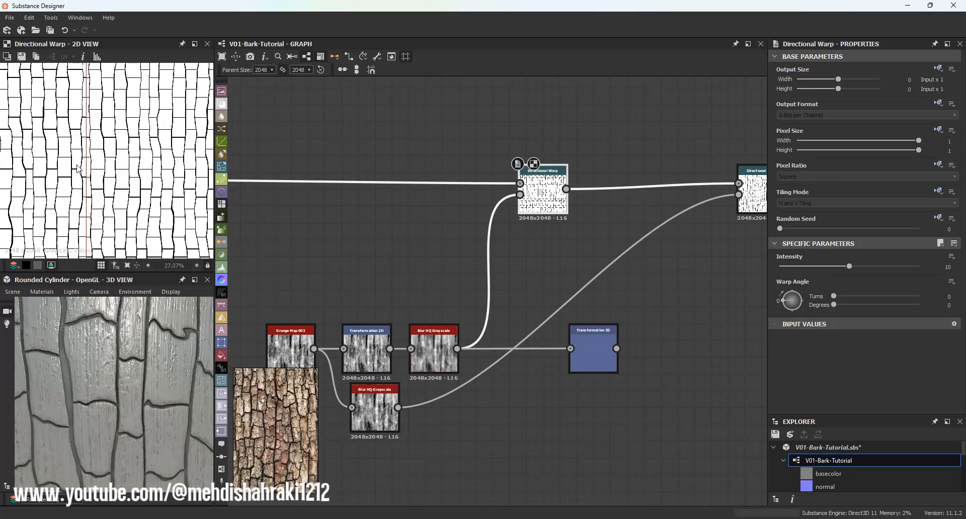
pyautogui.doubleClick(753, 200)
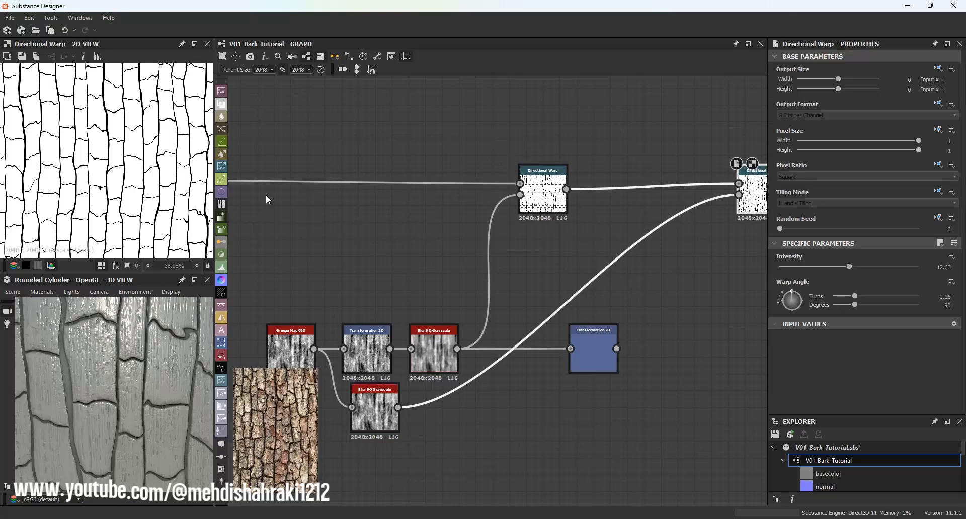
pyautogui.scroll(-1, 120, 166)
pyautogui.scroll(2, 121, 166)
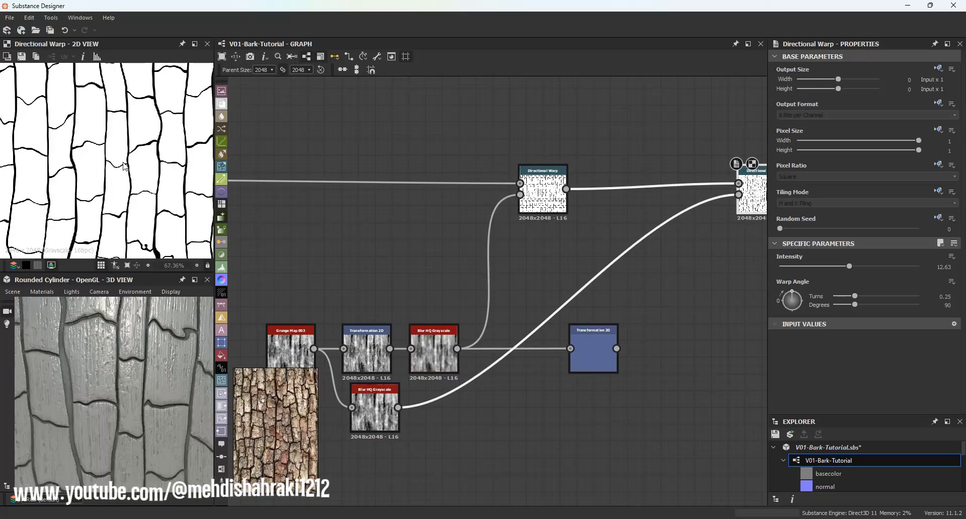
pyautogui.scroll(-5, 126, 167)
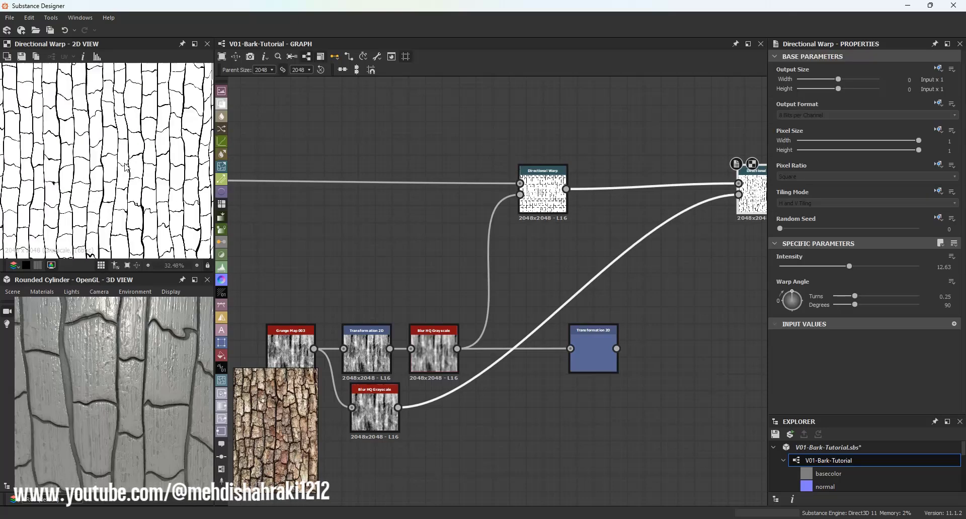
pyautogui.scroll(9, 115, 175)
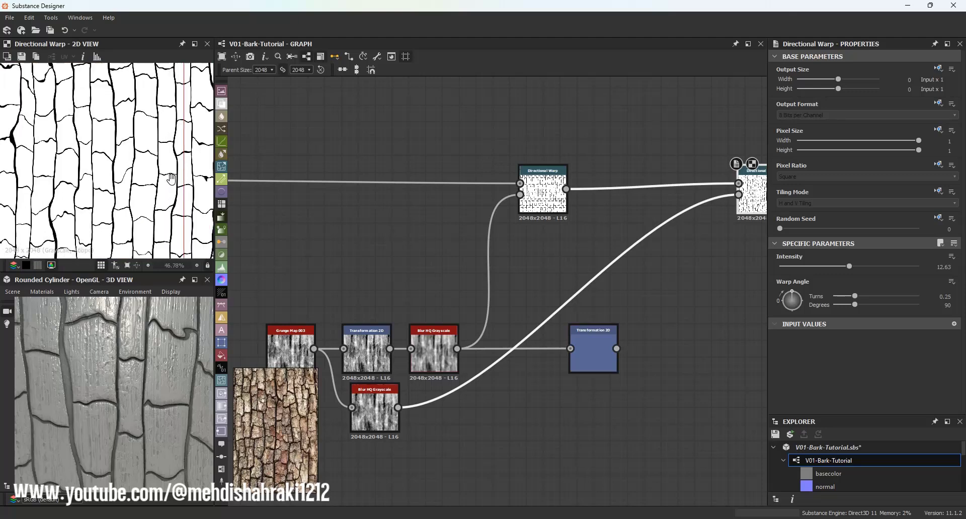
pyautogui.scroll(-3, 151, 144)
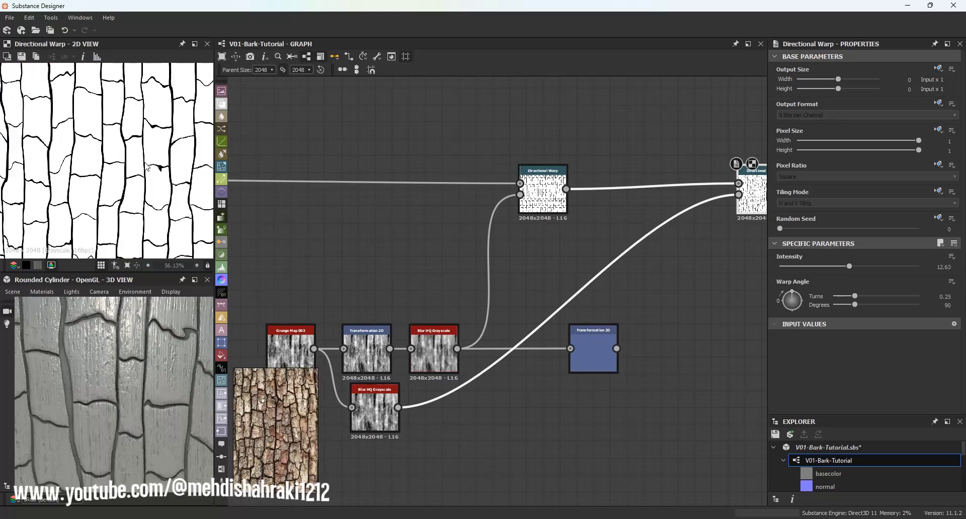
# Delete the unused Transformation 2D node after the upper Blur HQ Grayscale.
pyautogui.click(586, 361)
pyautogui.press('Delete')
pyautogui.scroll(-3, 129, 156)
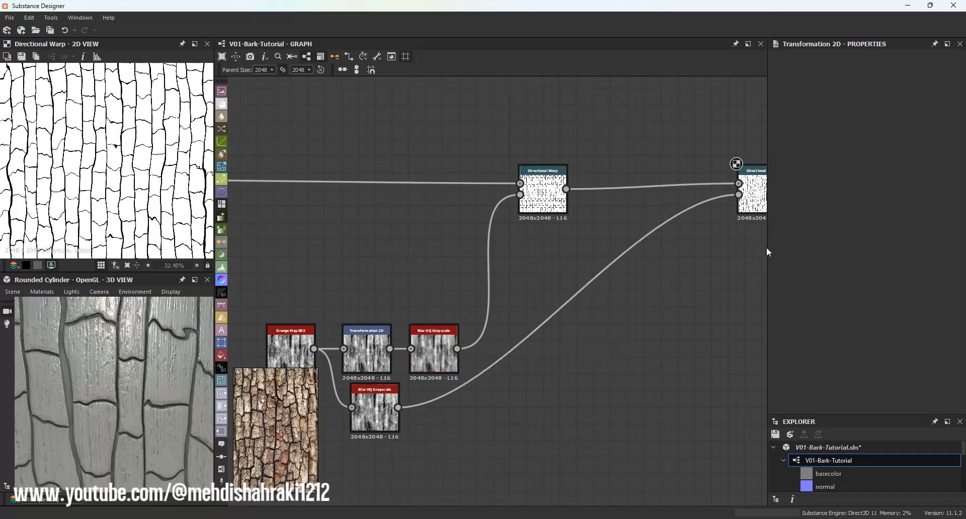
# Set the second Directional Warp's intensity to 16.78, check its crack pattern, and save the package.
pyautogui.click(751, 197)
pyautogui.moveTo(849, 266); pyautogui.dragTo(873, 270)
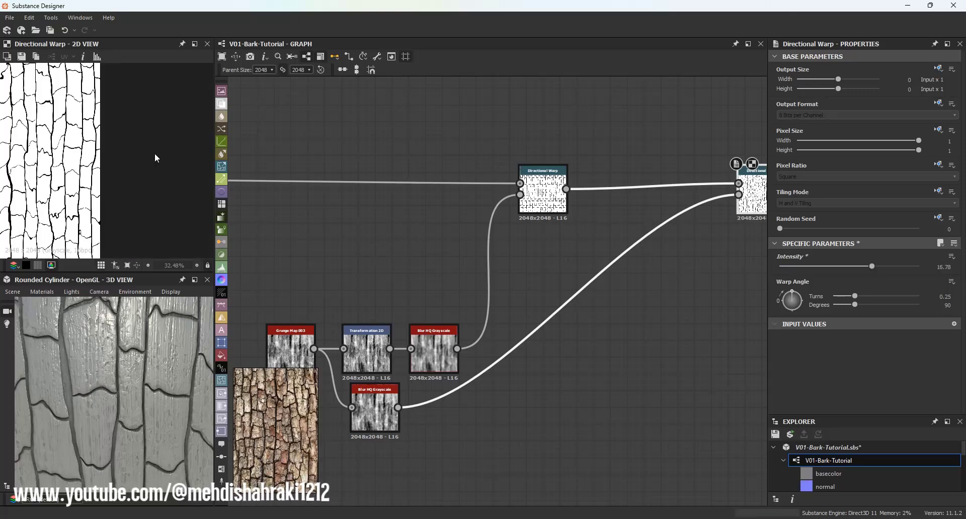
pyautogui.scroll(-2, 136, 156)
pyautogui.scroll(-1, 481, 298)
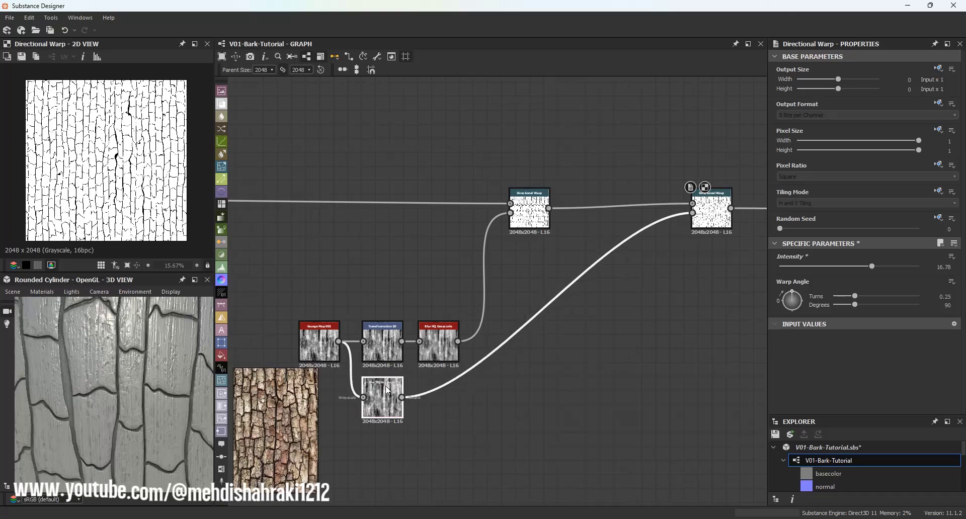
pyautogui.scroll(2, 115, 158)
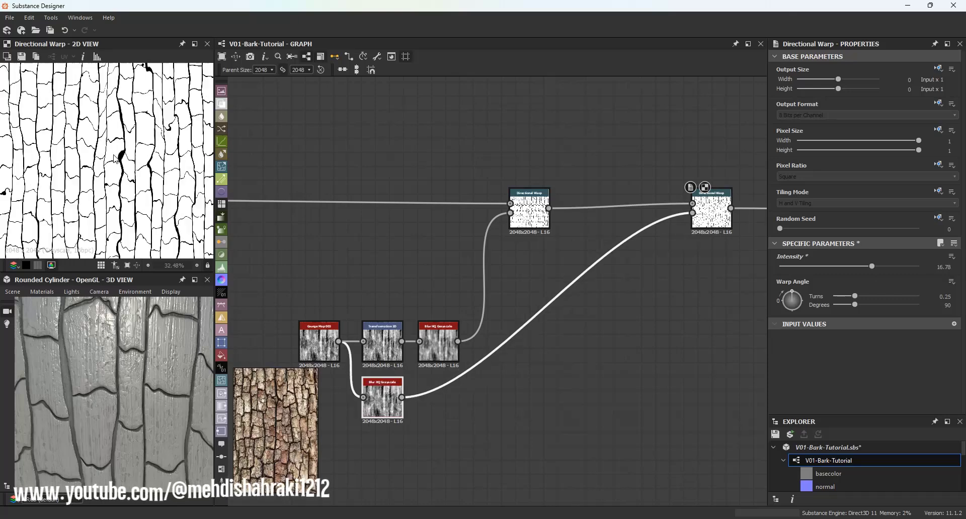
pyautogui.scroll(-2, 583, 282)
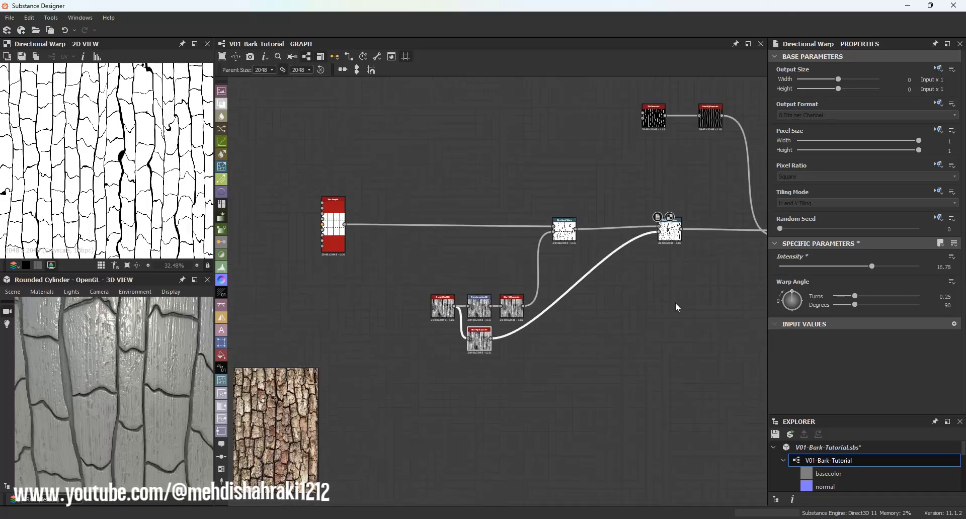
pyautogui.click(776, 434)
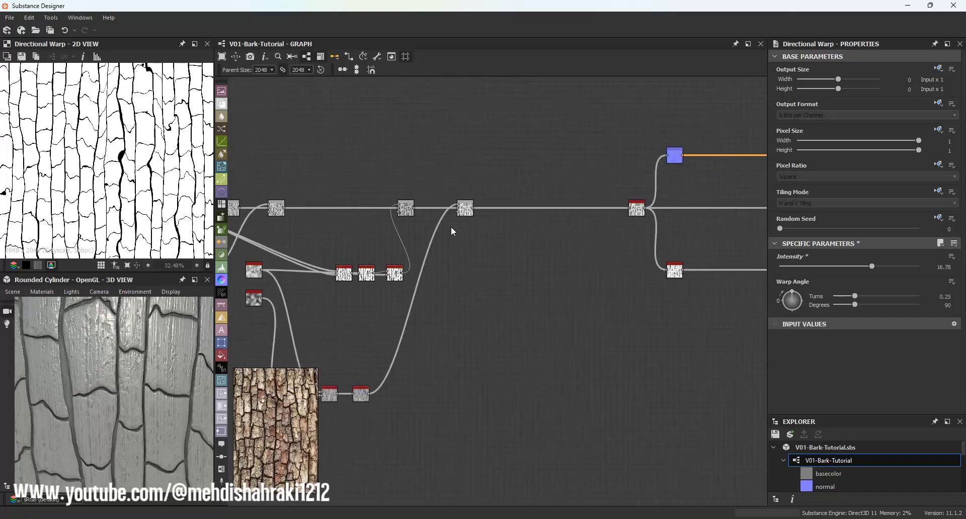
# Examine the final fiber-detail Blend's crack shapes in the 2D view and the bark on the 3D cylinder.
pyautogui.scroll(3, 450, 232)
pyautogui.doubleClick(458, 194)
pyautogui.scroll(3, 110, 167)
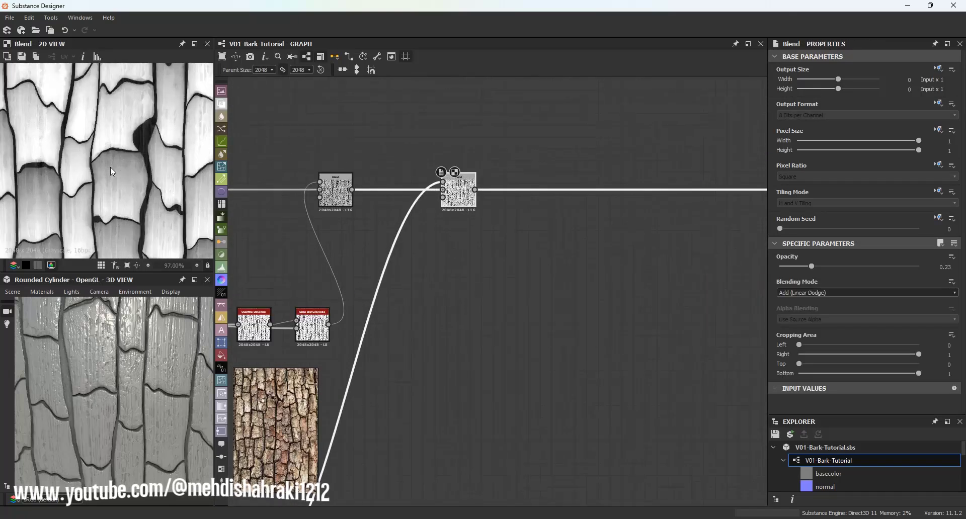
pyautogui.scroll(-5, 111, 169)
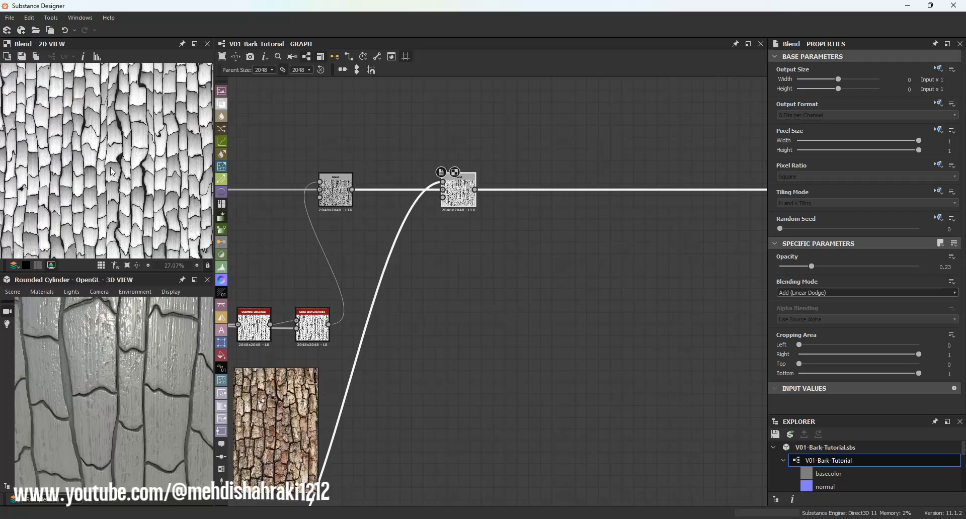
pyautogui.scroll(3, 121, 167)
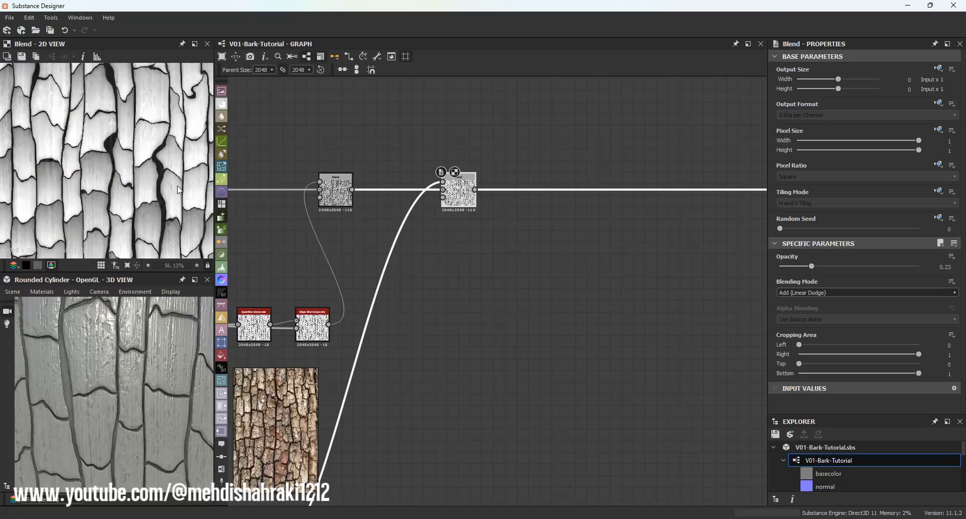
pyautogui.scroll(-5, 135, 332)
pyautogui.moveTo(124, 379); pyautogui.dragTo(126, 354, button='middle')
pyautogui.moveTo(126, 354); pyautogui.dragTo(156, 345)
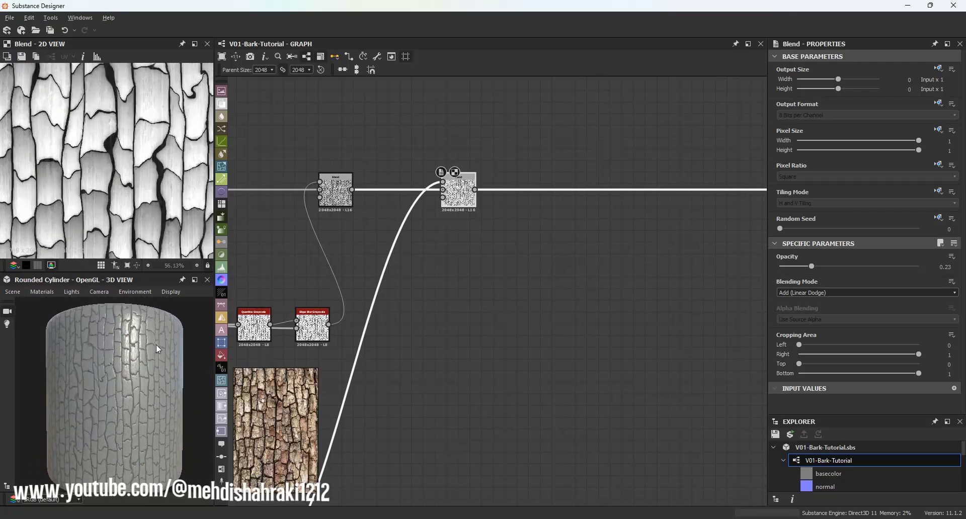
pyautogui.scroll(4, 117, 97)
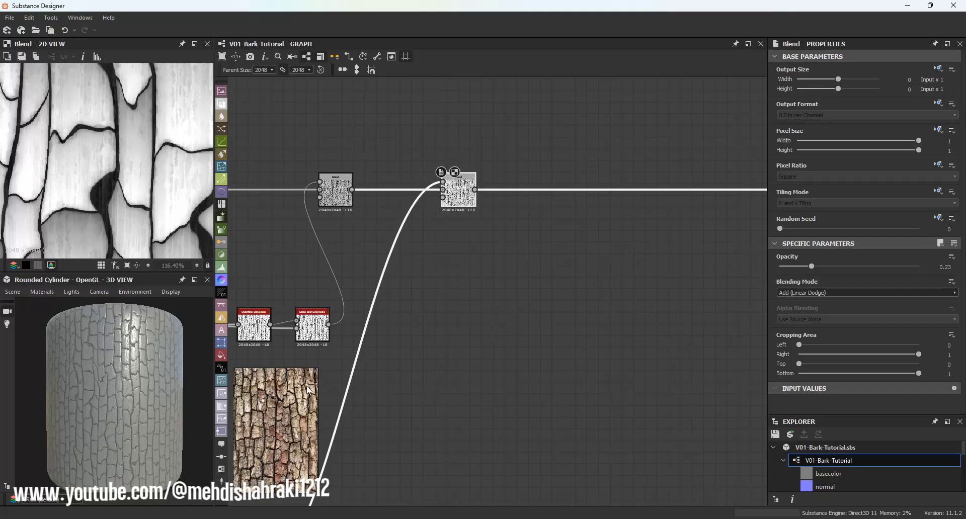
pyautogui.scroll(2, 111, 176)
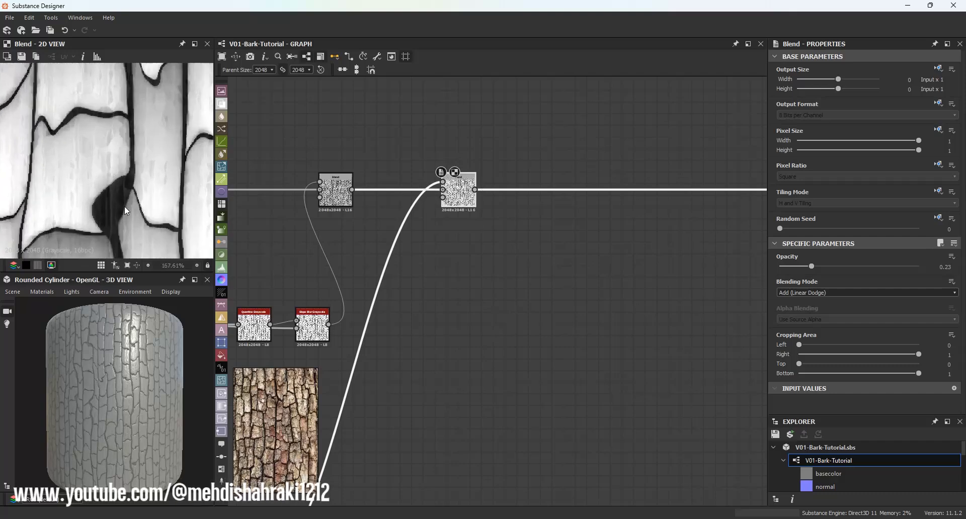
pyautogui.scroll(2, 99, 161)
# Review the node chains feeding the final Blend and examine its bark pattern up close and tiled in 2D and 3D.
pyautogui.moveTo(386, 234); pyautogui.dragTo(543, 203, button='middle')
pyautogui.scroll(-3, 472, 260)
pyautogui.click(472, 260)
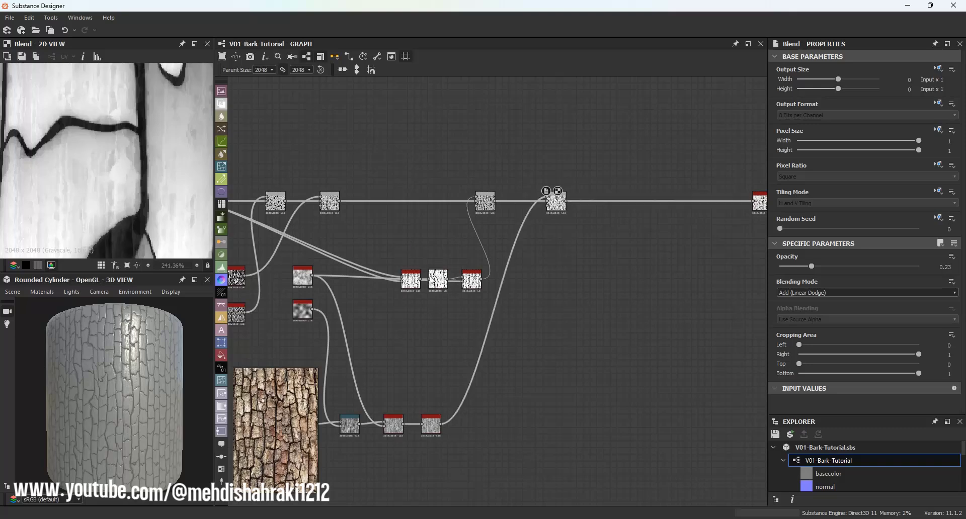
pyautogui.moveTo(435, 323); pyautogui.dragTo(496, 309, button='middle')
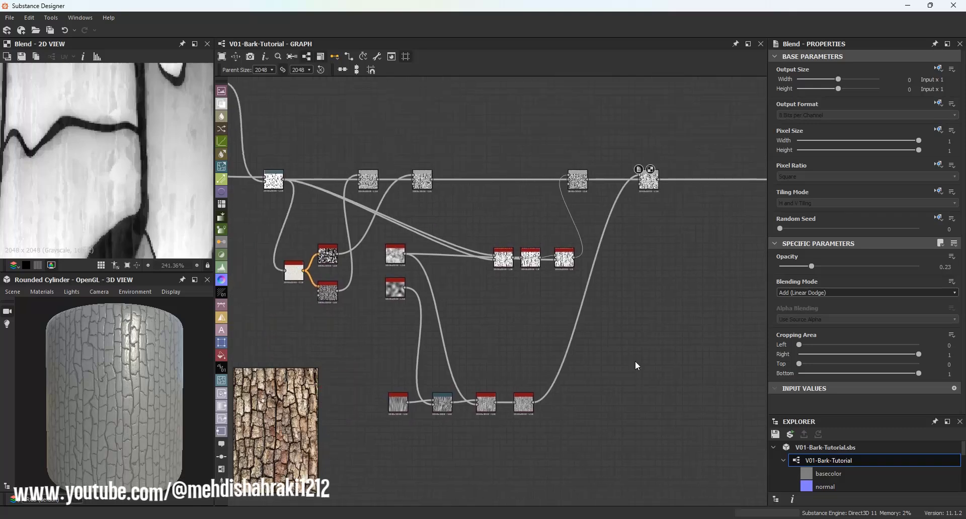
pyautogui.doubleClick(577, 190)
pyautogui.scroll(-3, 157, 150)
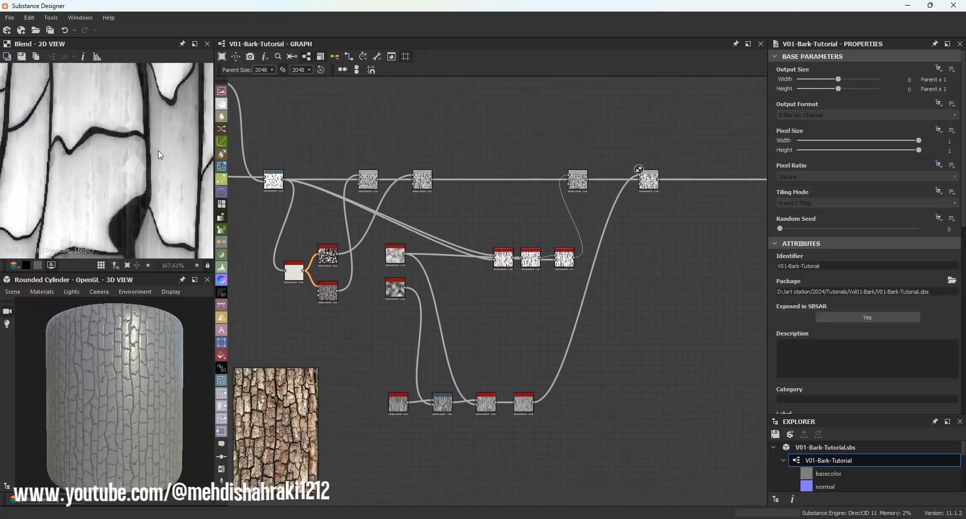
pyautogui.click(564, 251)
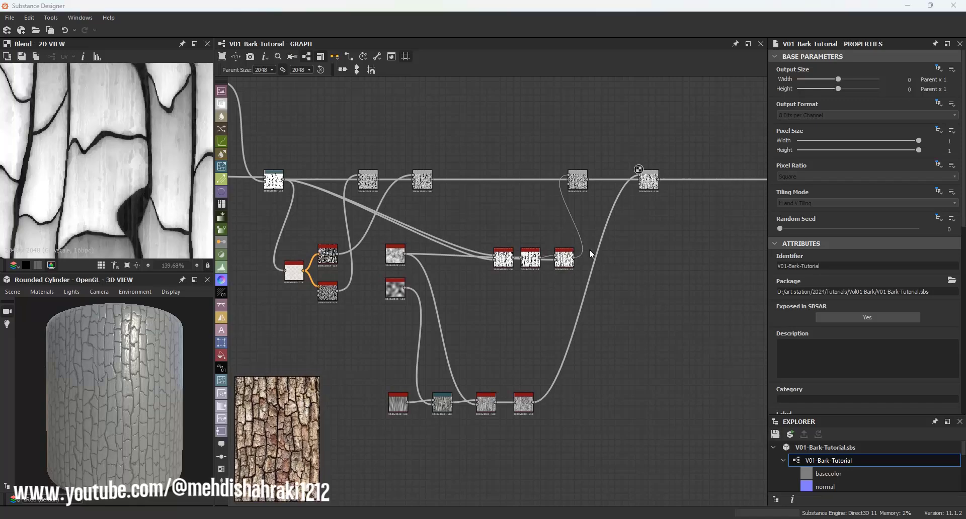
pyautogui.scroll(-3, 52, 129)
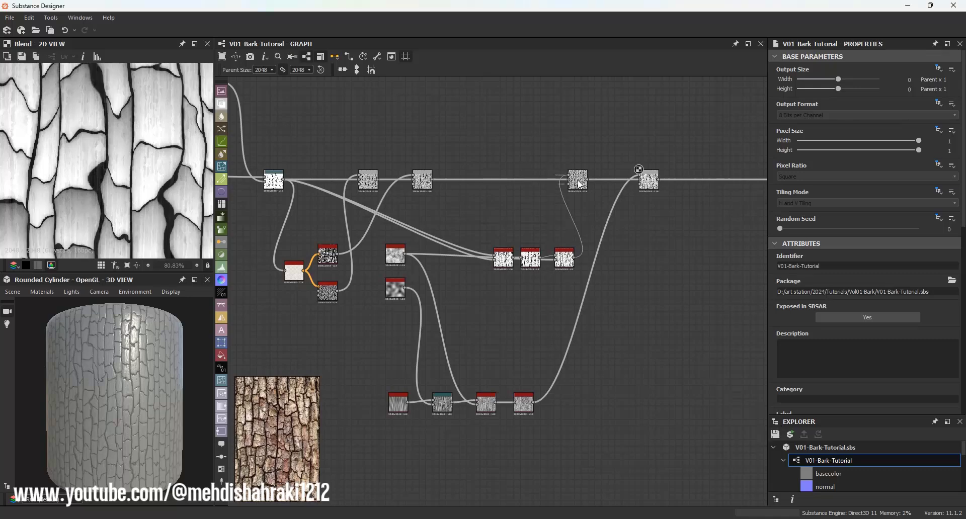
pyautogui.click(649, 181)
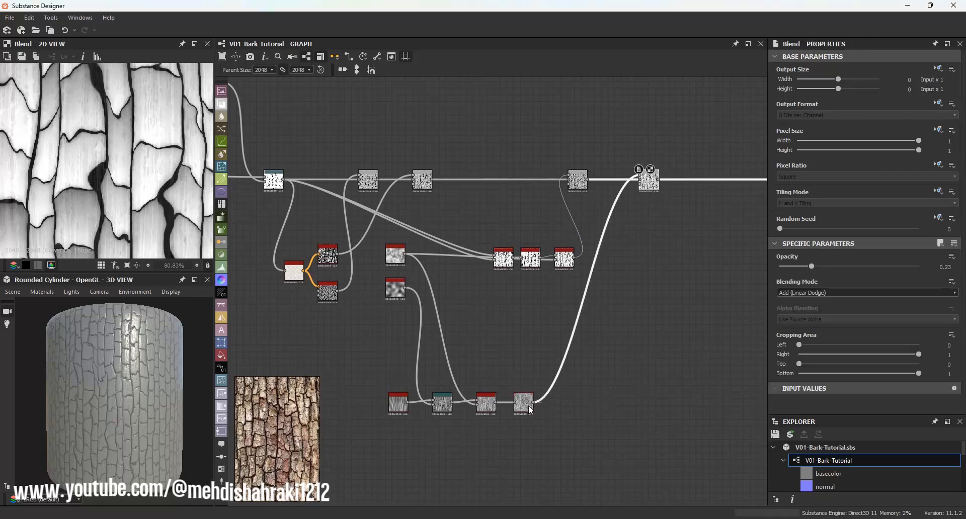
pyautogui.doubleClick(528, 407)
pyautogui.doubleClick(649, 181)
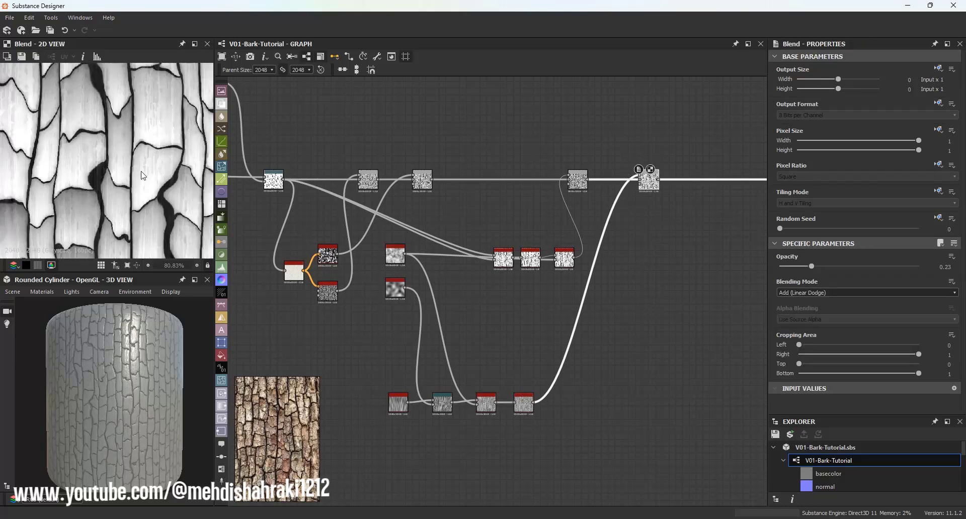
pyautogui.scroll(-5, 92, 171)
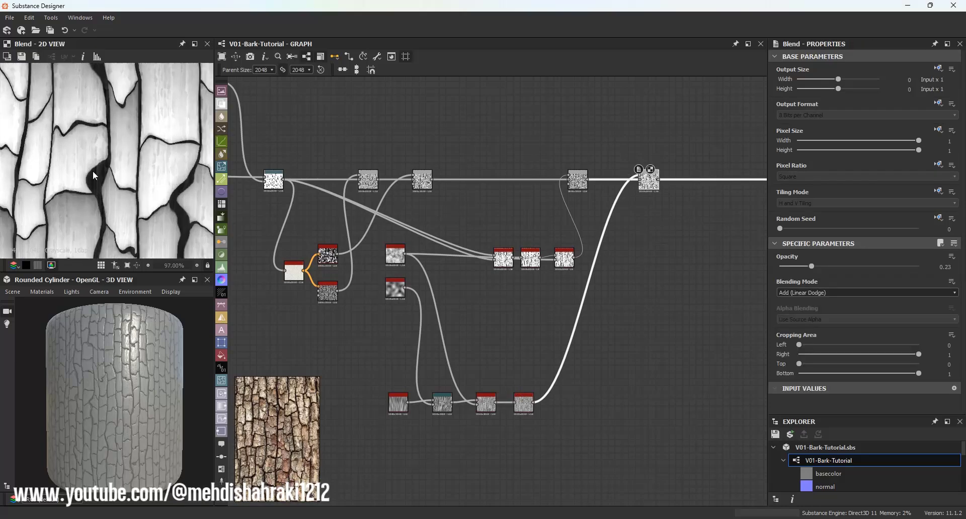
pyautogui.scroll(-1, 117, 177)
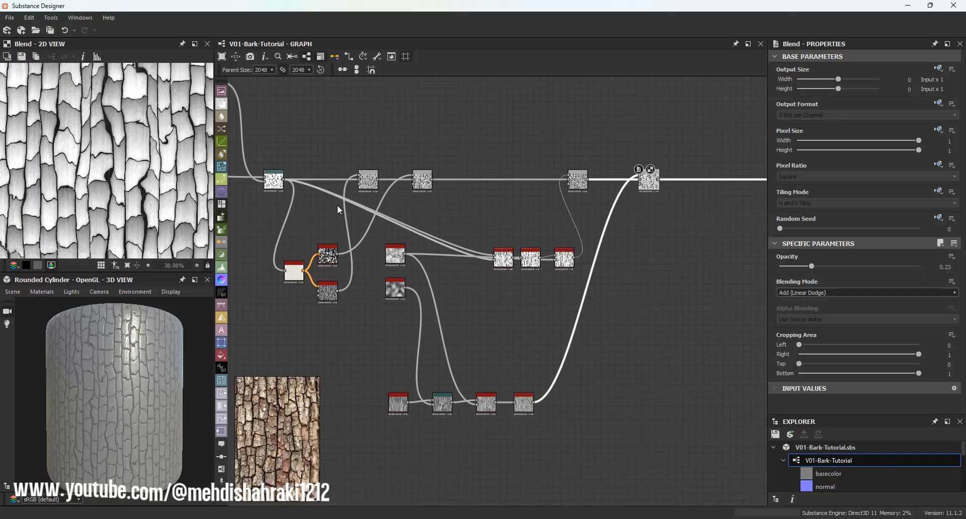
pyautogui.scroll(4, 133, 149)
pyautogui.scroll(-4, 121, 157)
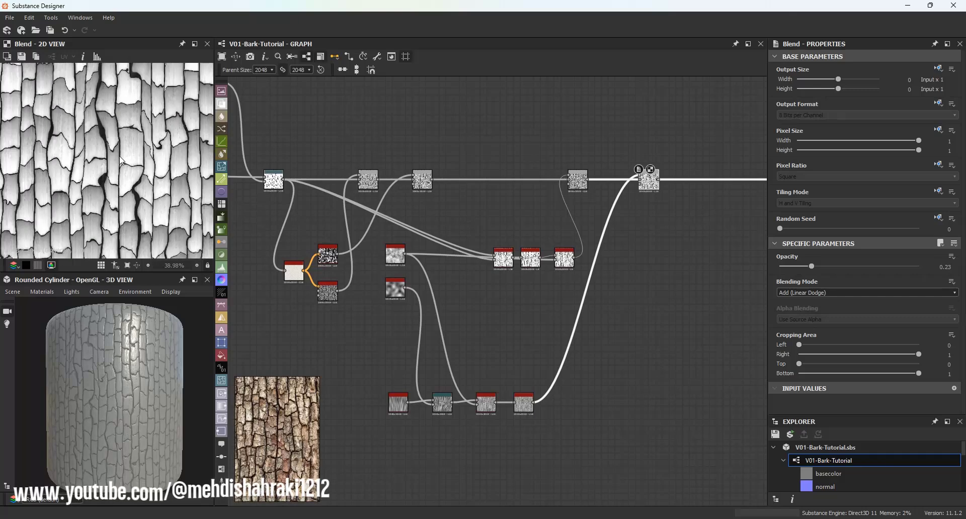
pyautogui.scroll(4, 107, 168)
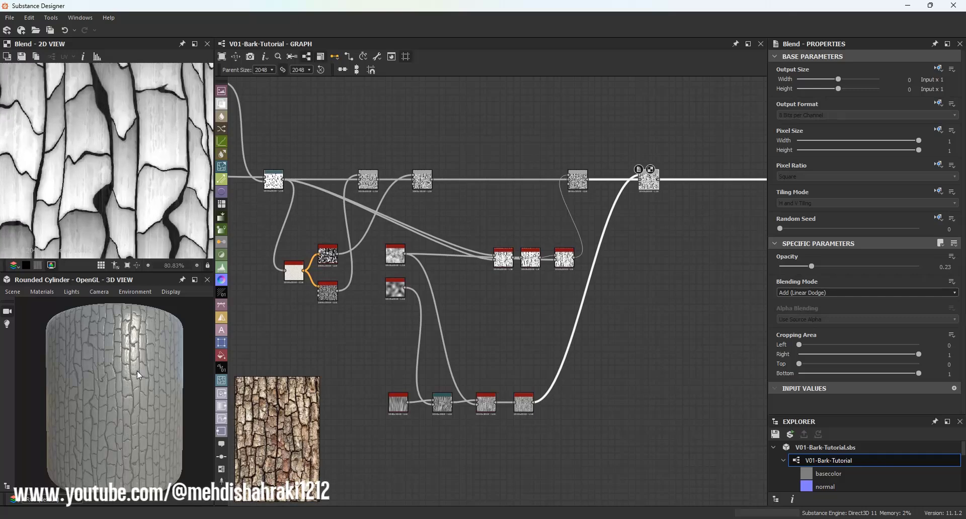
pyautogui.scroll(5, 139, 374)
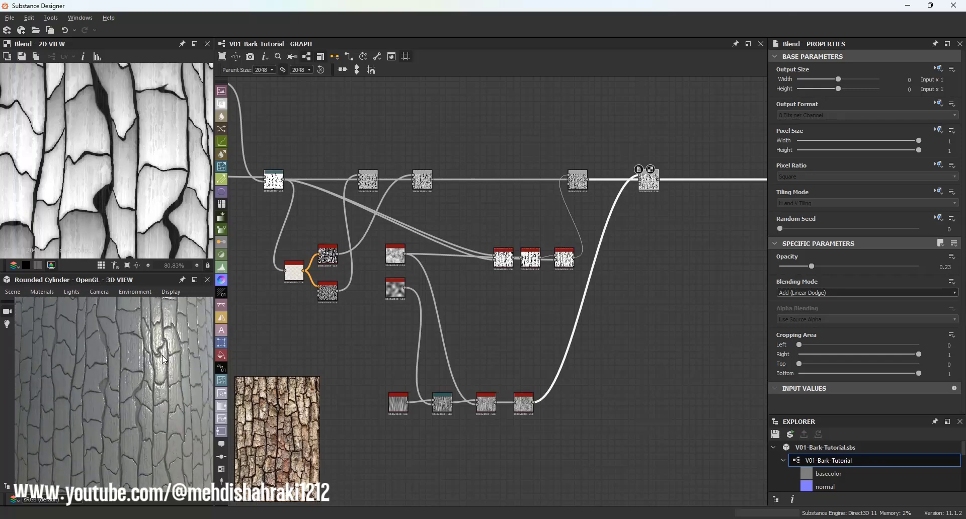
# Set the opacity of the Multiply Blend fed by Slope Blur Grayscale to 0.31.
pyautogui.scroll(3, 156, 156)
pyautogui.scroll(-2, 158, 159)
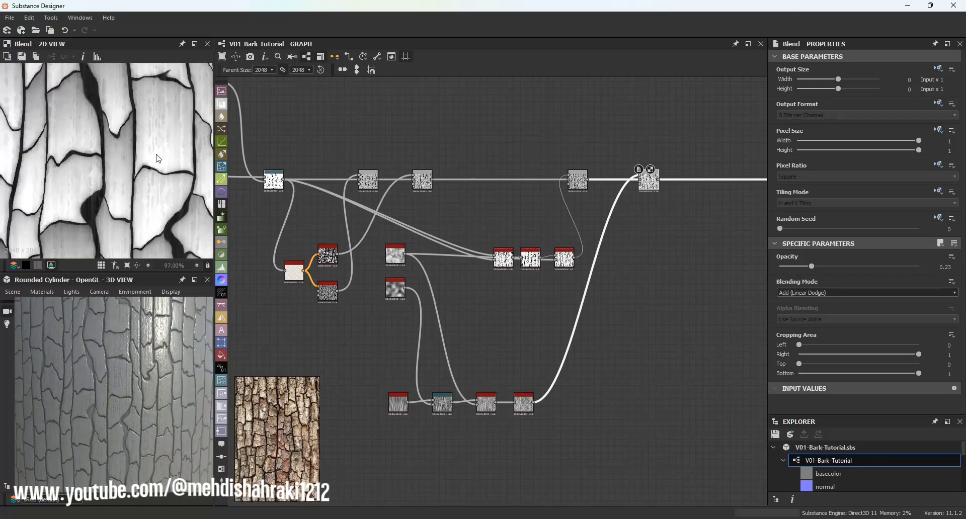
pyautogui.scroll(-2, 158, 159)
pyautogui.scroll(5, 583, 182)
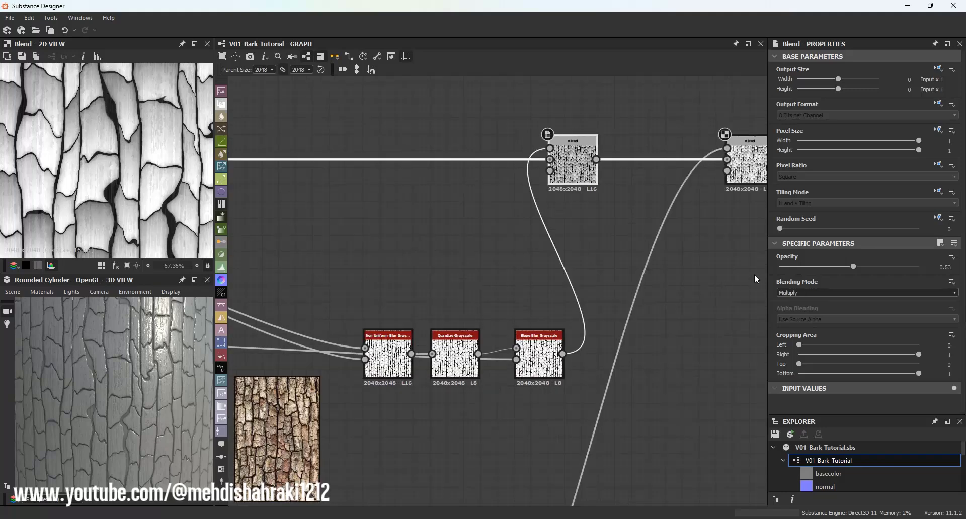
pyautogui.click(790, 267)
pyautogui.moveTo(791, 267); pyautogui.dragTo(824, 269)
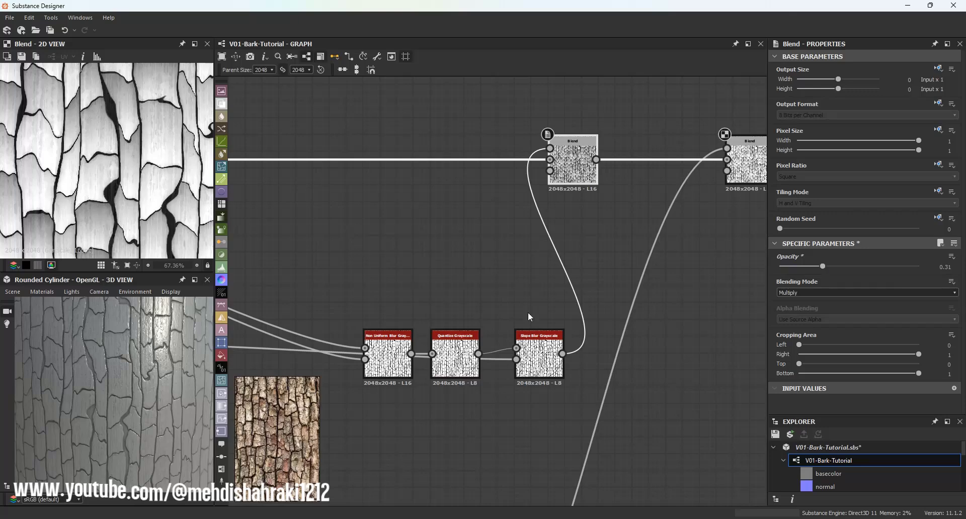
# Set the first Directional Warp's intensity to 9.03 and the second Directional Warp's intensity to 14.54.
pyautogui.scroll(-5, 369, 308)
pyautogui.moveTo(358, 282); pyautogui.dragTo(636, 260, button='middle')
pyautogui.moveTo(410, 242); pyautogui.dragTo(658, 198, button='middle')
pyautogui.scroll(2, 611, 232)
pyautogui.scroll(-1, 443, 241)
pyautogui.click(436, 173)
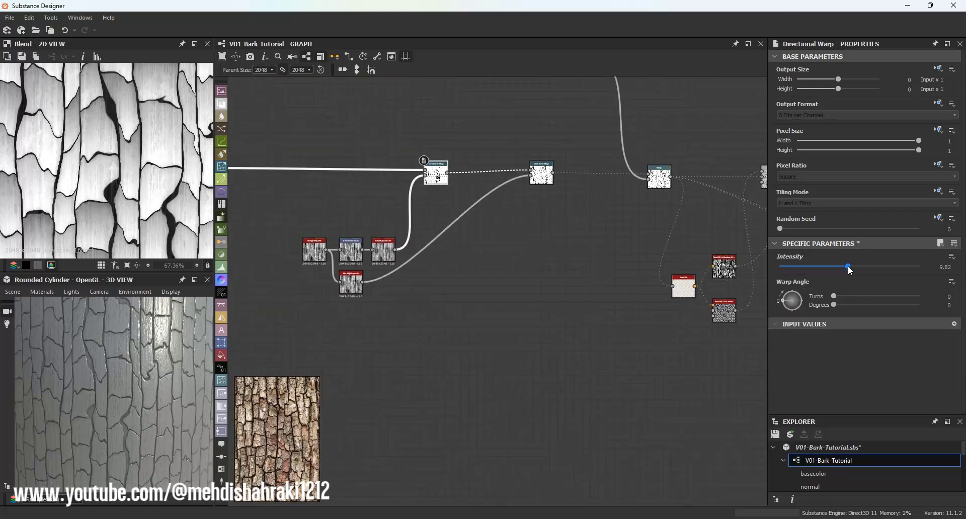
pyautogui.moveTo(849, 266); pyautogui.dragTo(842, 266)
pyautogui.scroll(-3, 23, 149)
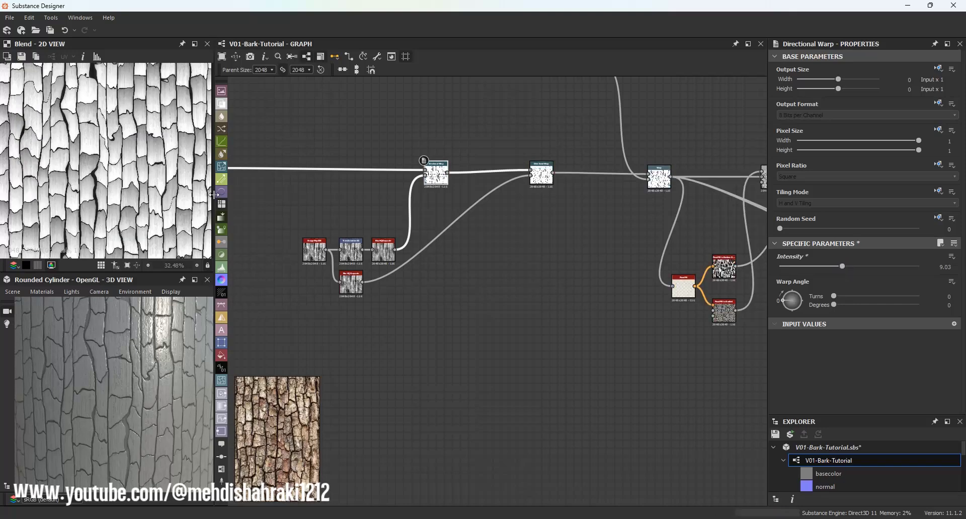
pyautogui.click(543, 182)
pyautogui.moveTo(850, 267); pyautogui.dragTo(841, 267)
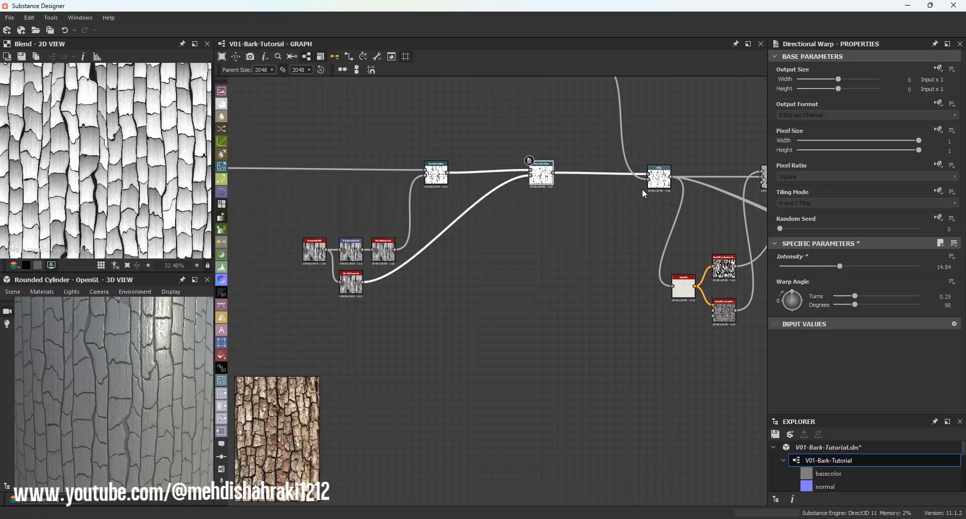
# Show the Warp node's crack pattern in the 2D view and set its intensity to 0.
pyautogui.doubleClick(657, 184)
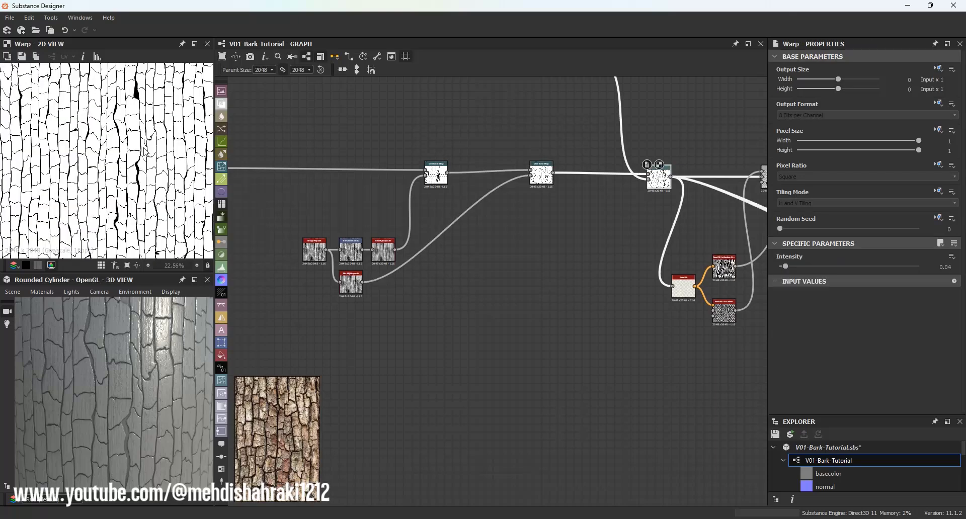
pyautogui.moveTo(791, 267); pyautogui.dragTo(782, 271)
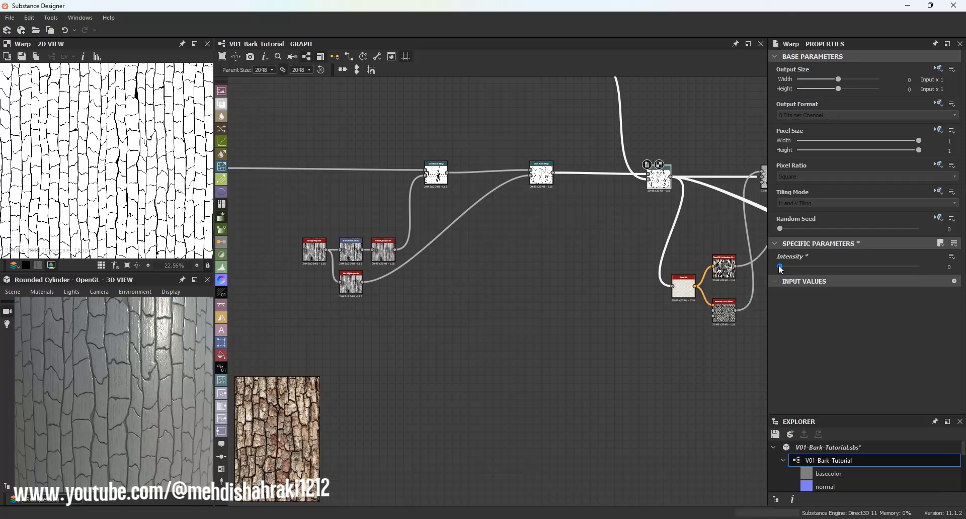
pyautogui.scroll(-5, 145, 380)
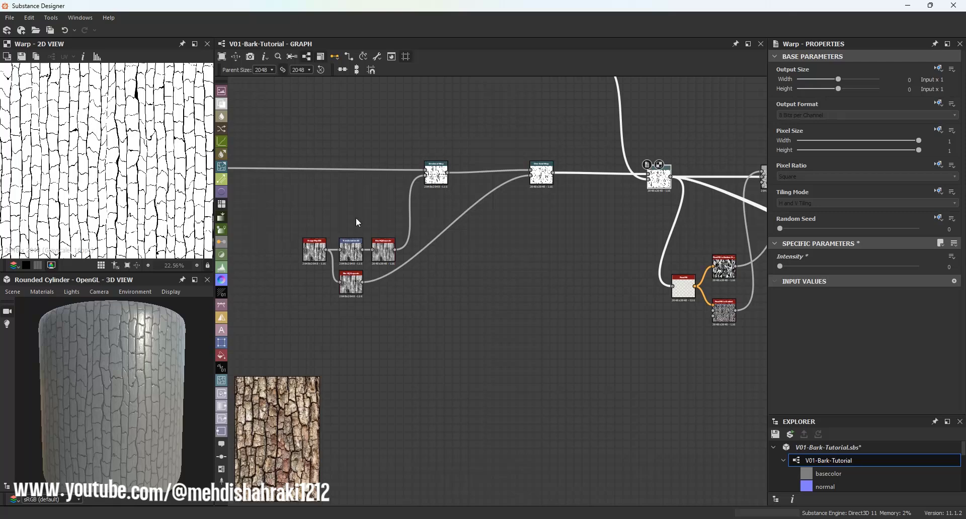
# Set the intensity of the Blur HQ Grayscale after the Transformation 2D to 2.48.
pyautogui.scroll(5, 426, 247)
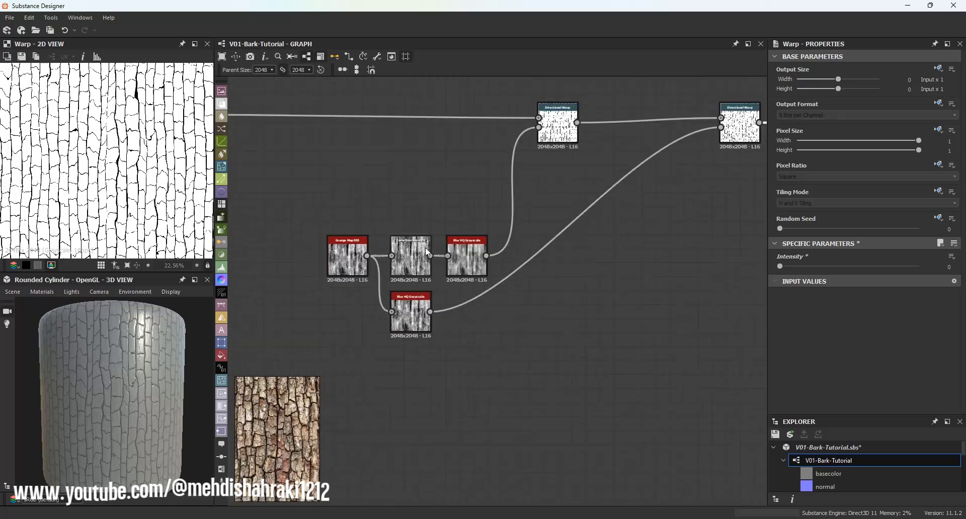
pyautogui.click(466, 261)
pyautogui.moveTo(806, 279)
pyautogui.mouseDown()
pyautogui.moveTo(788, 279)
pyautogui.moveTo(800, 279)
pyautogui.mouseUp()
pyautogui.moveTo(532, 234); pyautogui.dragTo(532, 308, button='middle')
pyautogui.click(607, 160)
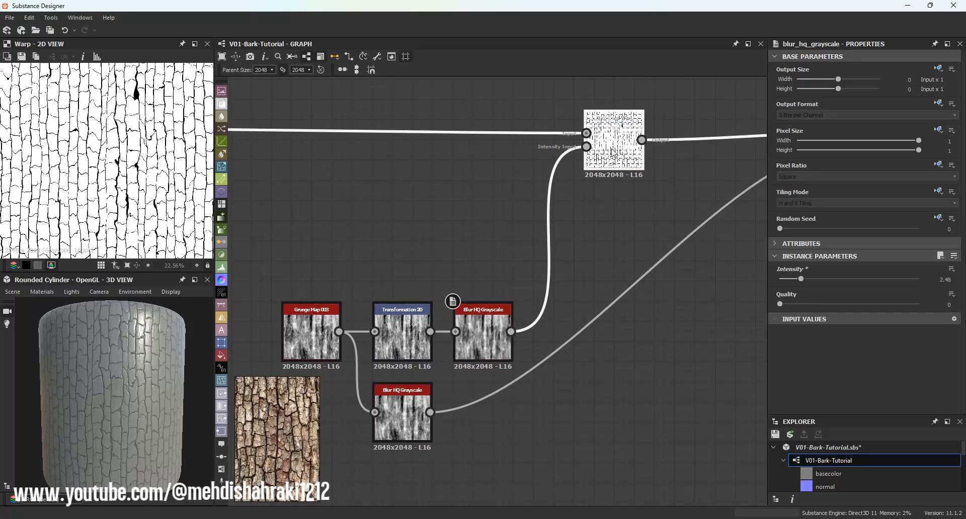
# Set Grunge Map 003's random seed to 4, check the Warp's crack pattern in 2D, and save the package.
pyautogui.click(327, 327)
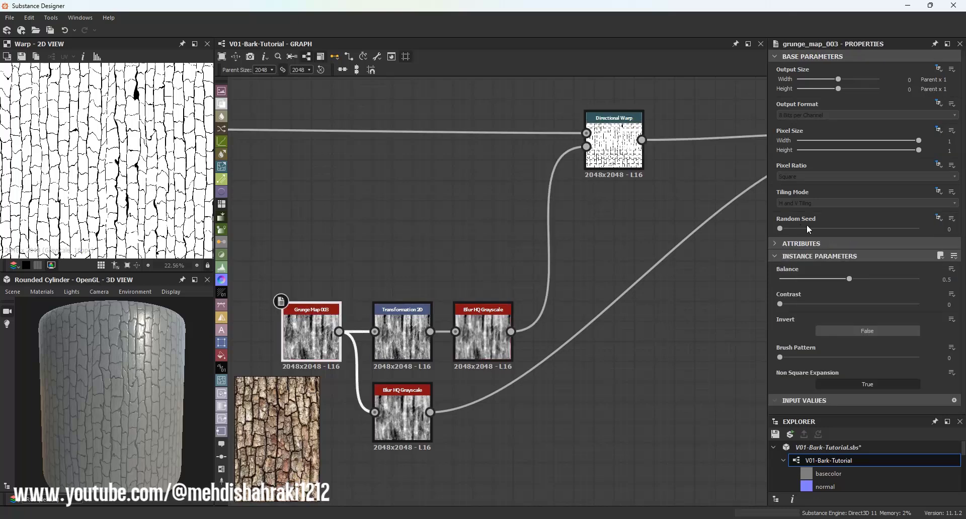
pyautogui.moveTo(807, 227); pyautogui.dragTo(834, 231)
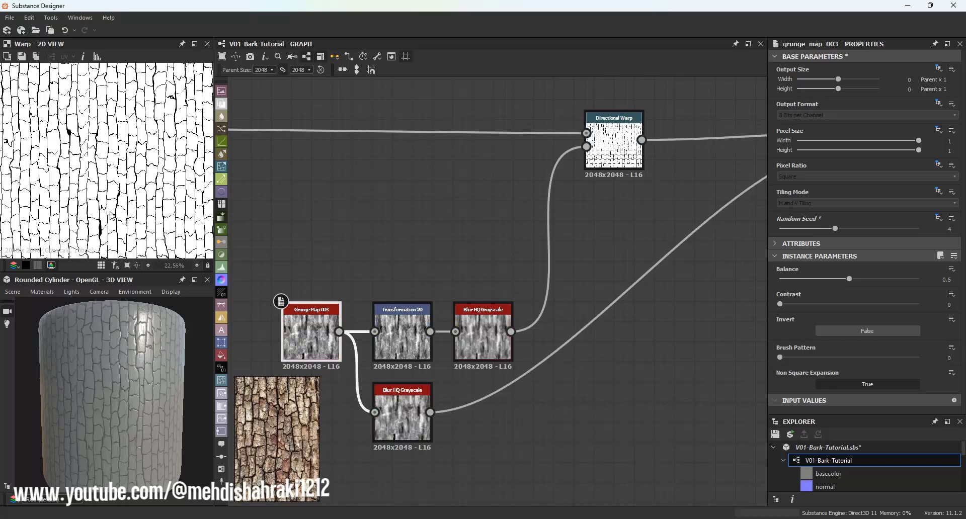
pyautogui.scroll(-2, 111, 216)
pyautogui.scroll(3, 110, 216)
pyautogui.scroll(1, 108, 190)
pyautogui.scroll(-1, 107, 182)
pyautogui.moveTo(165, 92); pyautogui.dragTo(146, 153, button='middle')
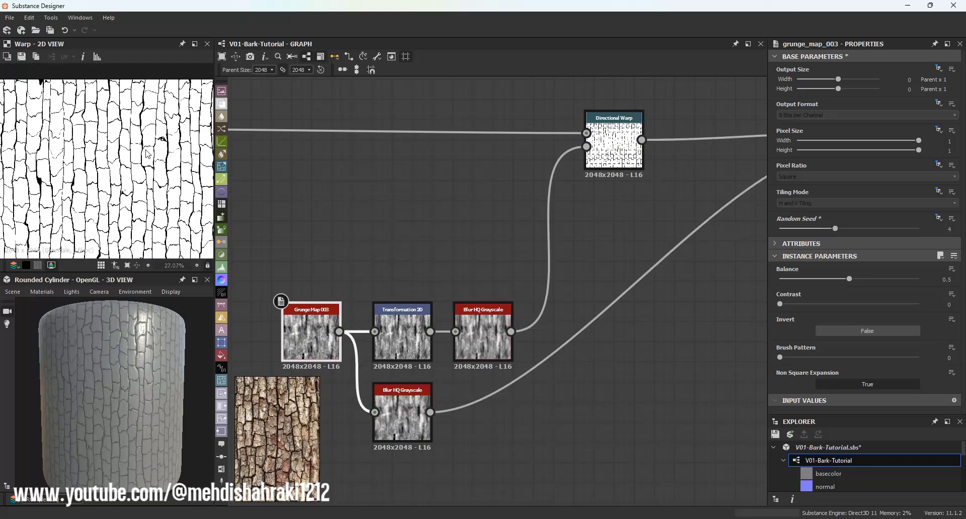
pyautogui.scroll(-2, 146, 153)
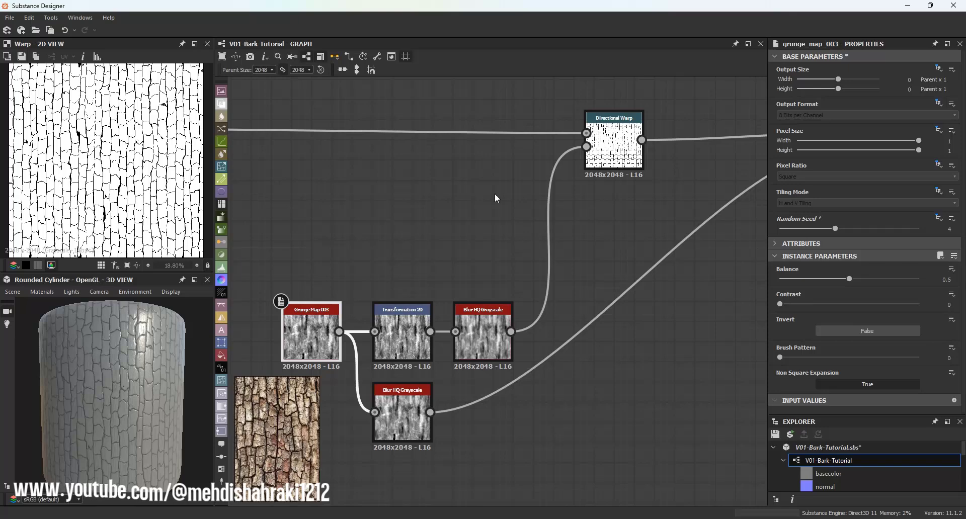
pyautogui.scroll(-3, 539, 246)
pyautogui.moveTo(508, 266); pyautogui.dragTo(282, 252, button='middle')
pyautogui.moveTo(502, 260); pyautogui.dragTo(220, 246, button='middle')
pyautogui.click(774, 434)
# Examine the final Add (Linear Dodge) Blend's cracks and fiber detail up close in the 2D view.
pyautogui.scroll(-2, 503, 272)
pyautogui.scroll(3, 539, 271)
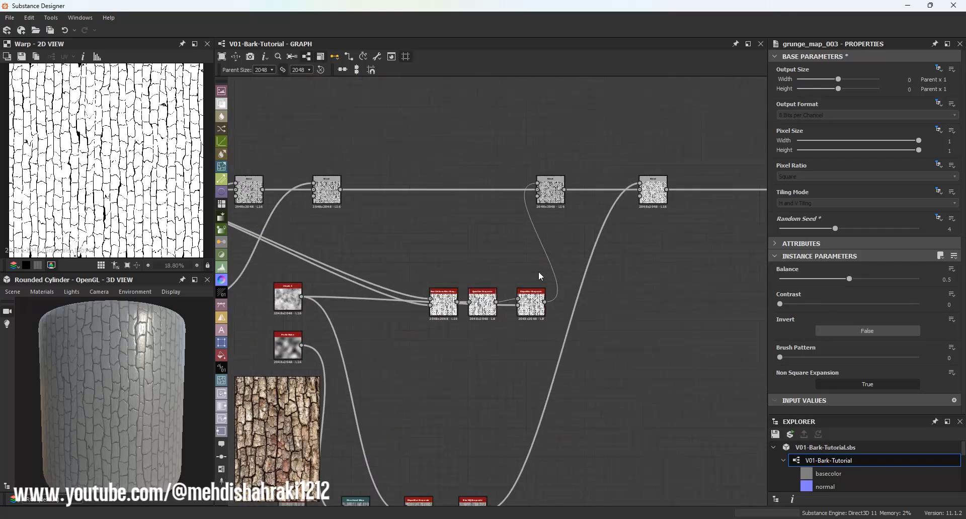
pyautogui.scroll(1, 538, 271)
pyautogui.click(677, 182)
pyautogui.scroll(9, 112, 152)
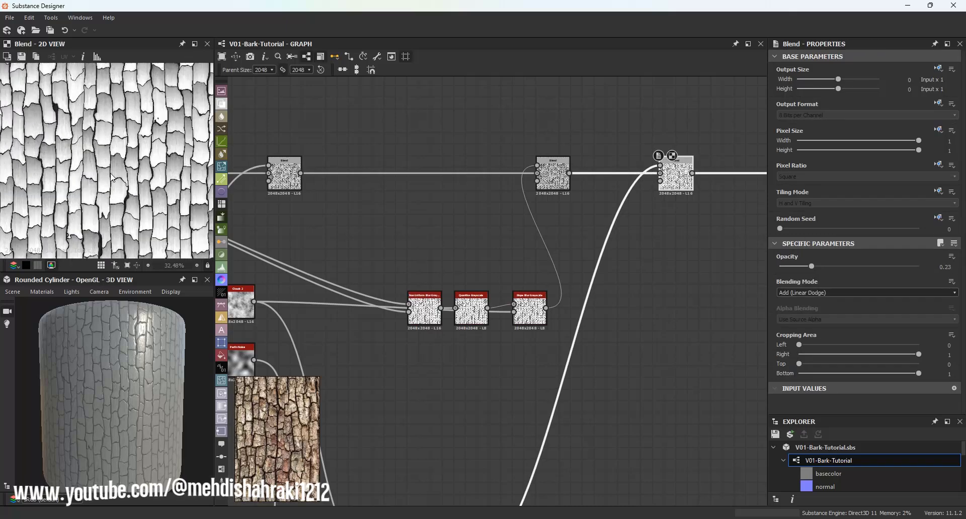
pyautogui.scroll(2, 116, 200)
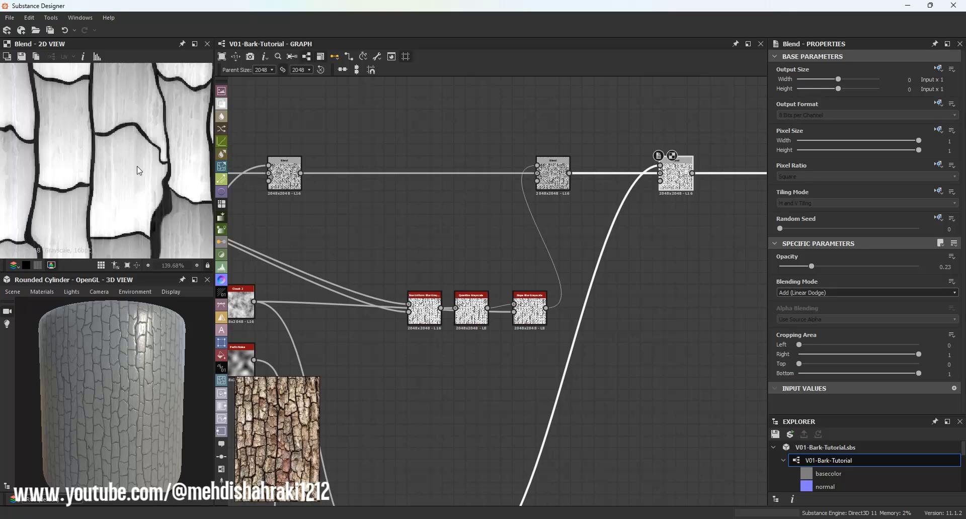
pyautogui.moveTo(142, 194); pyautogui.dragTo(129, 165, button='middle')
pyautogui.scroll(-1, 134, 206)
pyautogui.scroll(-3, 130, 174)
pyautogui.scroll(3, 130, 177)
pyautogui.moveTo(118, 205); pyautogui.dragTo(116, 155, button='middle')
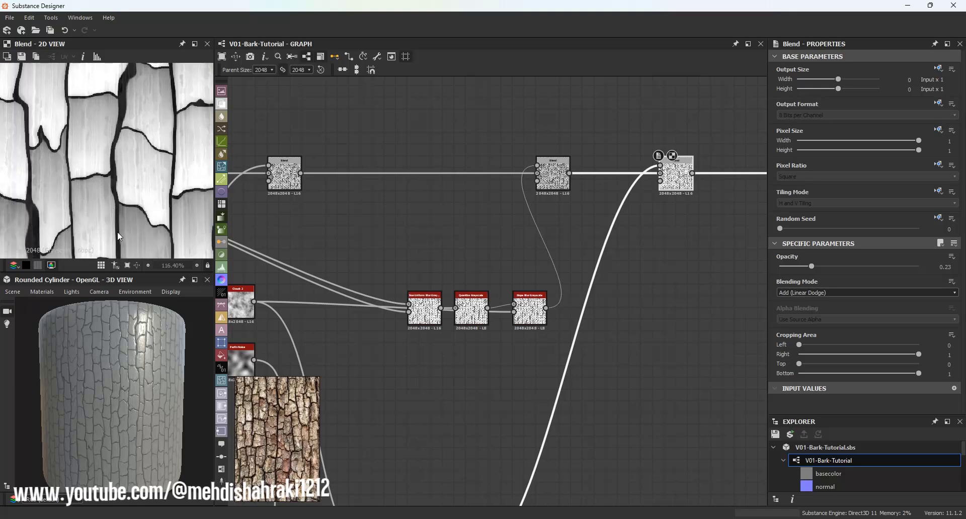
pyautogui.scroll(2, 121, 192)
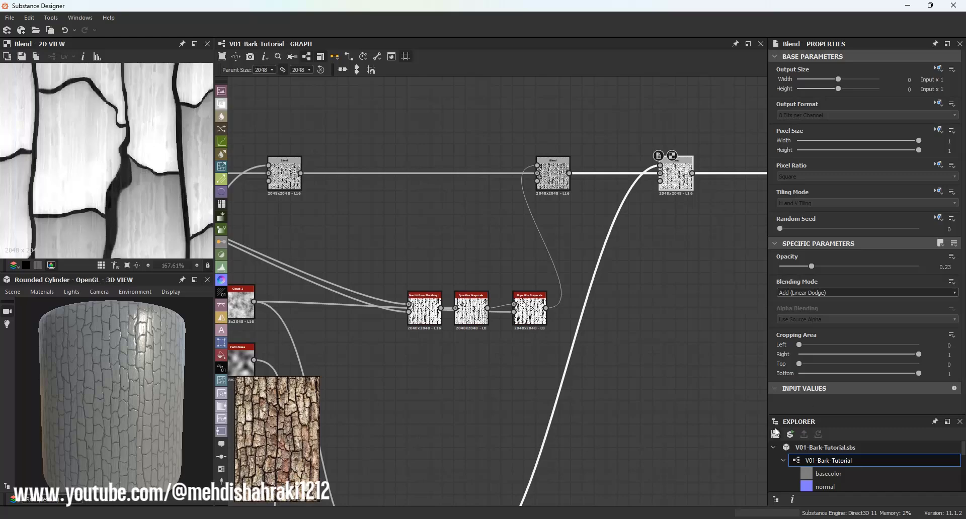
# Branch an Invert Grayscale node off the Warp node's crack output.
pyautogui.scroll(-1, 511, 216)
pyautogui.moveTo(356, 207); pyautogui.dragTo(519, 243, button='middle')
pyautogui.scroll(1, 303, 207)
pyautogui.doubleClick(271, 217)
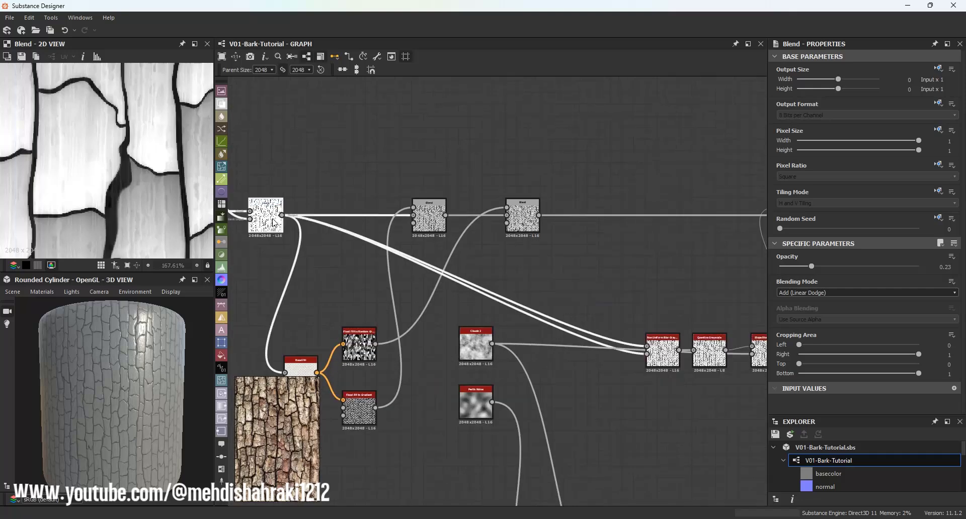
pyautogui.scroll(-4, 271, 217)
pyautogui.scroll(-2, 274, 223)
pyautogui.moveTo(277, 217); pyautogui.dragTo(402, 179)
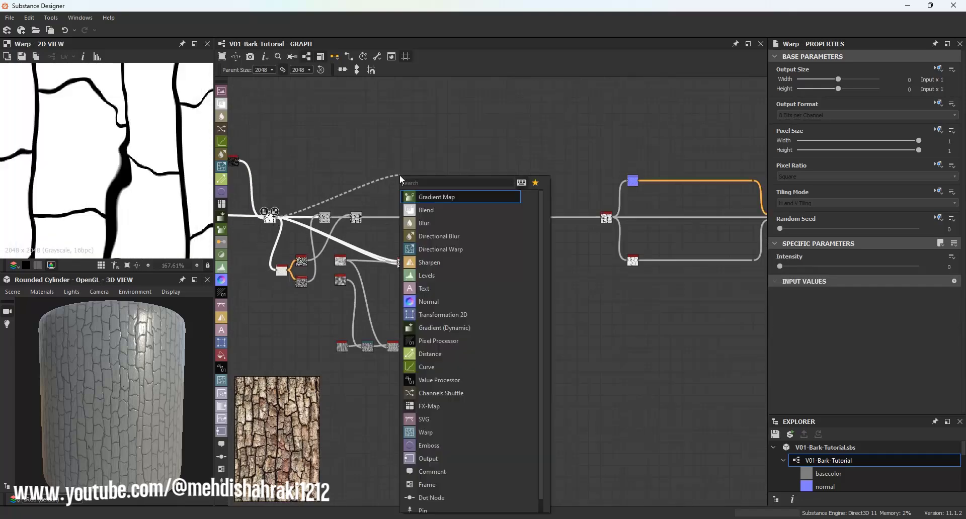
pyautogui.write('in')
pyautogui.click(424, 197)
# Set the Invert Grayscale's Invert option to False and connect it to the final Blend's opacity mask input.
pyautogui.scroll(3, 411, 179)
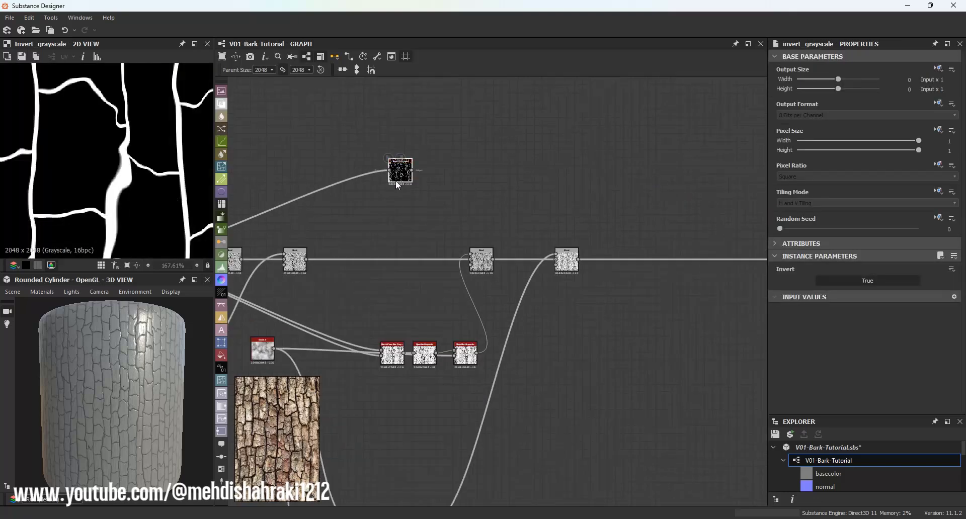
pyautogui.moveTo(399, 177); pyautogui.dragTo(387, 177)
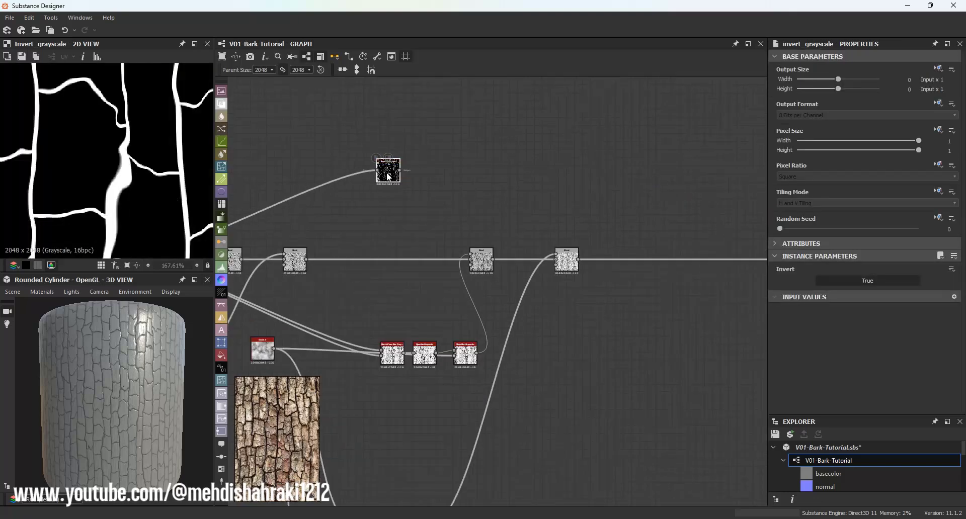
pyautogui.moveTo(387, 176); pyautogui.dragTo(436, 187, button='middle')
pyautogui.click(833, 280)
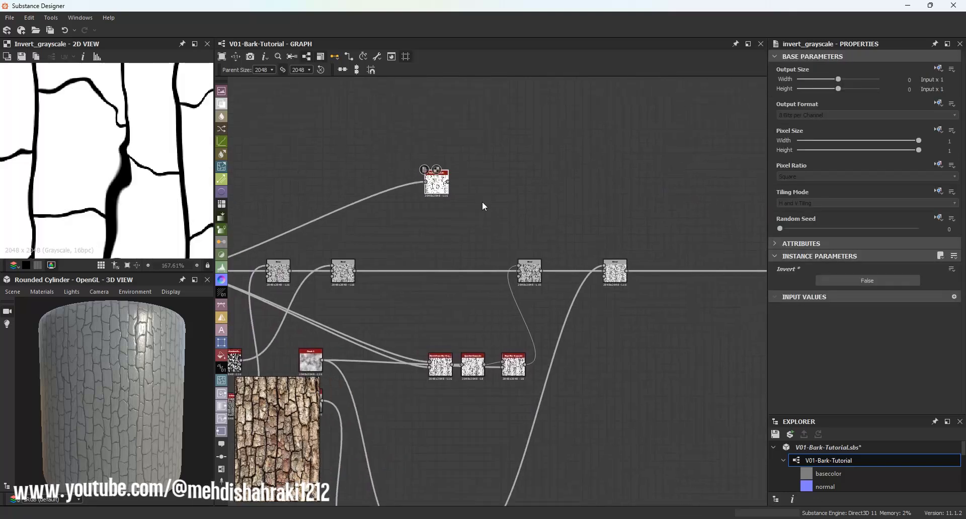
pyautogui.moveTo(442, 188); pyautogui.dragTo(462, 195)
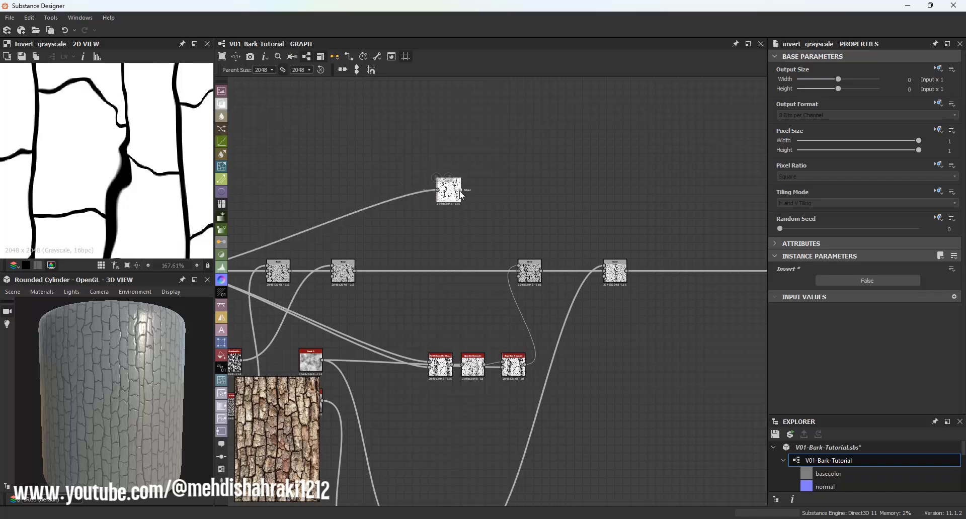
pyautogui.click(606, 278)
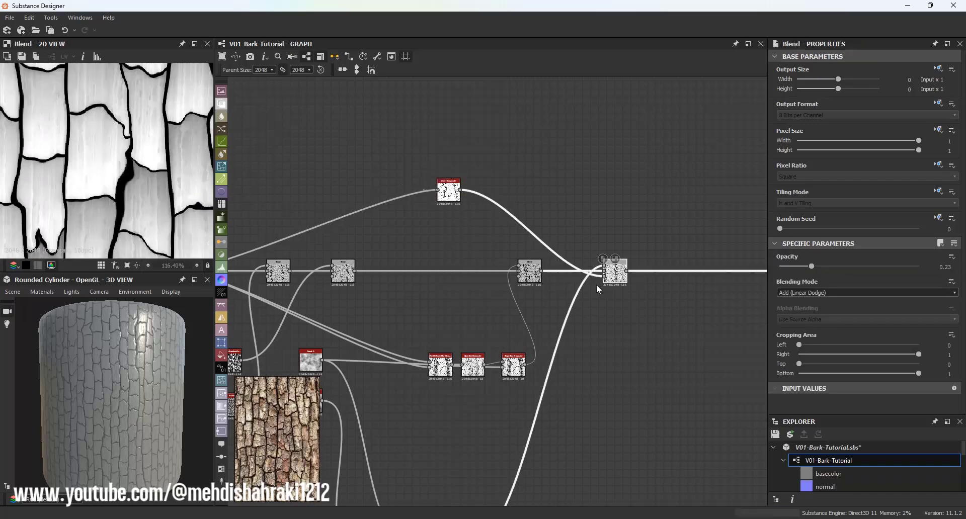
pyautogui.moveTo(448, 191); pyautogui.dragTo(420, 190)
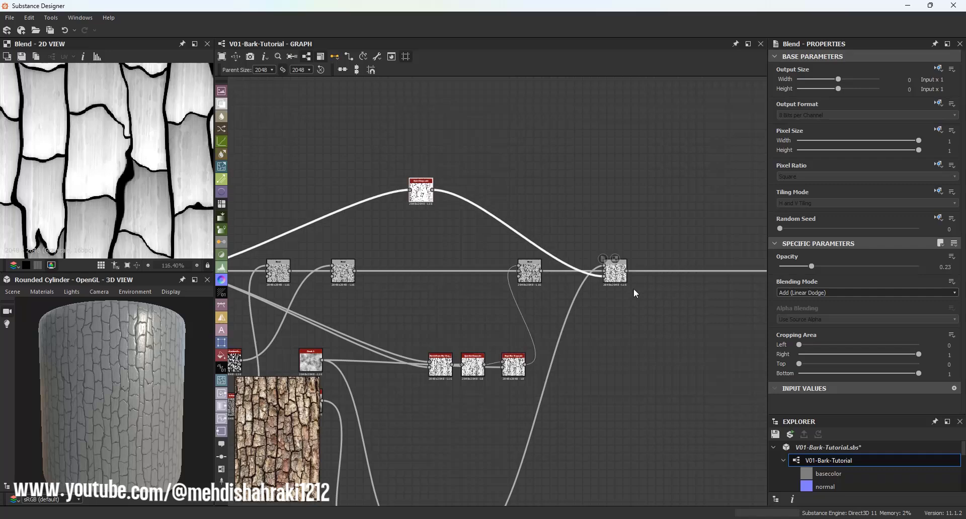
# Dock the Invert Grayscale node onto the final Blend.
pyautogui.scroll(3, 614, 272)
pyautogui.scroll(-4, 350, 198)
pyautogui.moveTo(351, 198); pyautogui.dragTo(539, 196, button='middle')
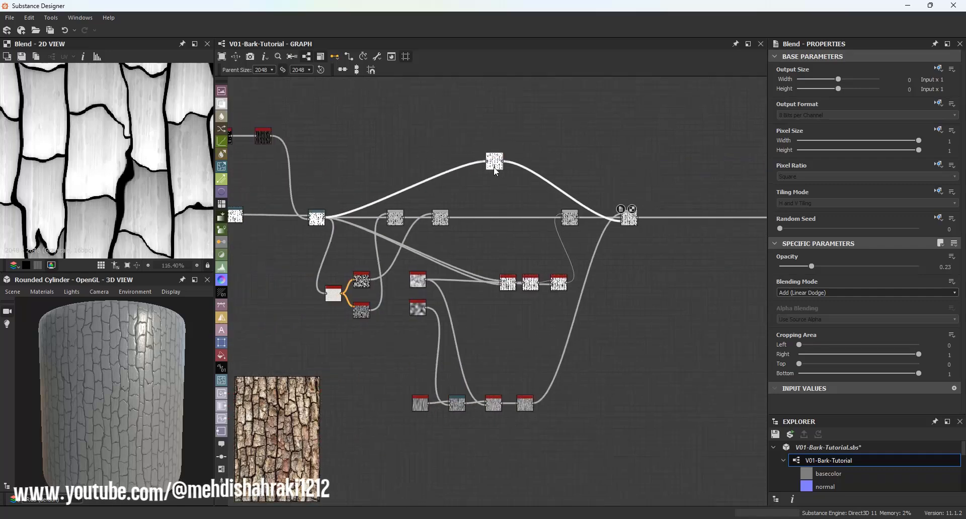
pyautogui.moveTo(493, 168); pyautogui.dragTo(490, 155)
pyautogui.click(490, 155)
pyautogui.moveTo(539, 205); pyautogui.dragTo(498, 205, button='middle')
pyautogui.press('d')
pyautogui.scroll(4, 577, 225)
pyautogui.scroll(1, 578, 219)
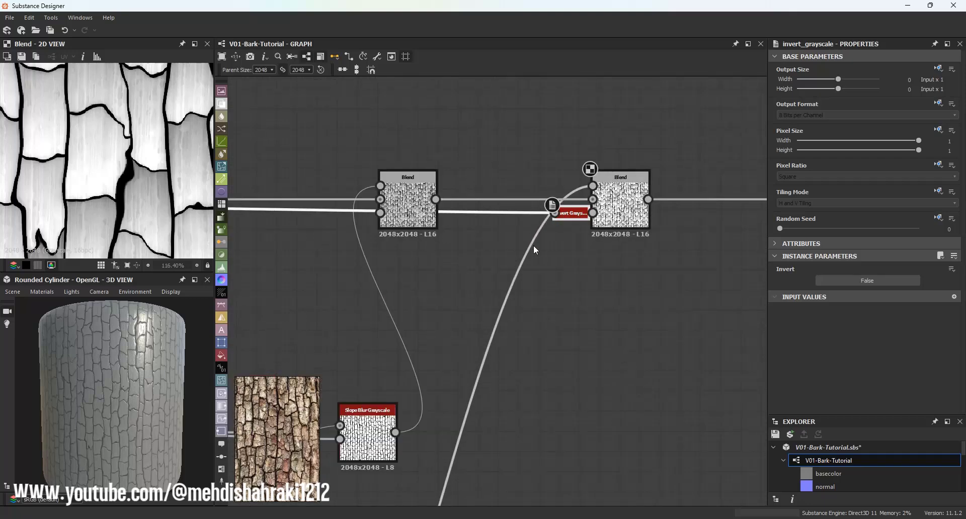
# Branch a Distance node off the Flood Fill to Random Grayscale output.
pyautogui.scroll(-8, 121, 164)
pyautogui.scroll(-1, 695, 345)
pyautogui.scroll(-2, 695, 344)
pyautogui.moveTo(695, 344); pyautogui.dragTo(754, 154, button='middle')
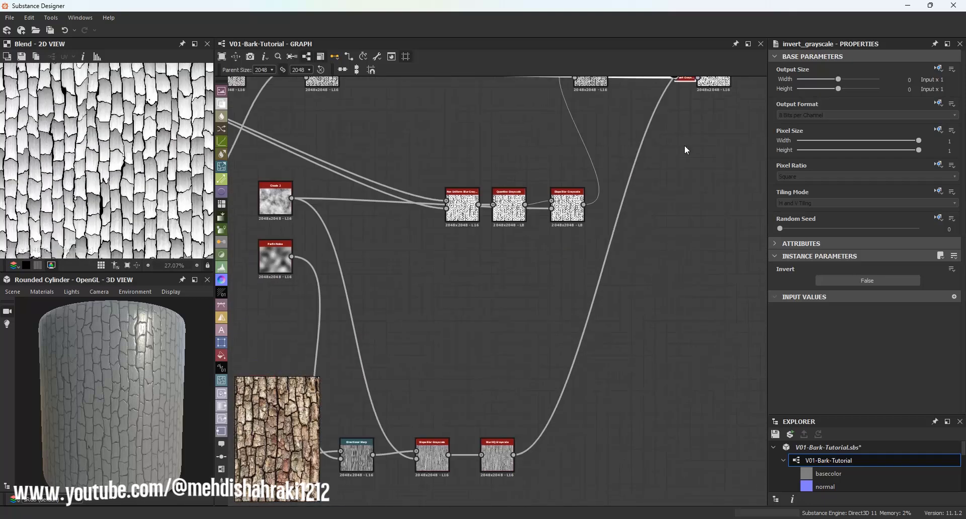
pyautogui.moveTo(534, 392); pyautogui.dragTo(563, 246, button='middle')
pyautogui.scroll(2, 542, 310)
pyautogui.scroll(-3, 542, 310)
pyautogui.moveTo(499, 275); pyautogui.dragTo(512, 318, button='middle')
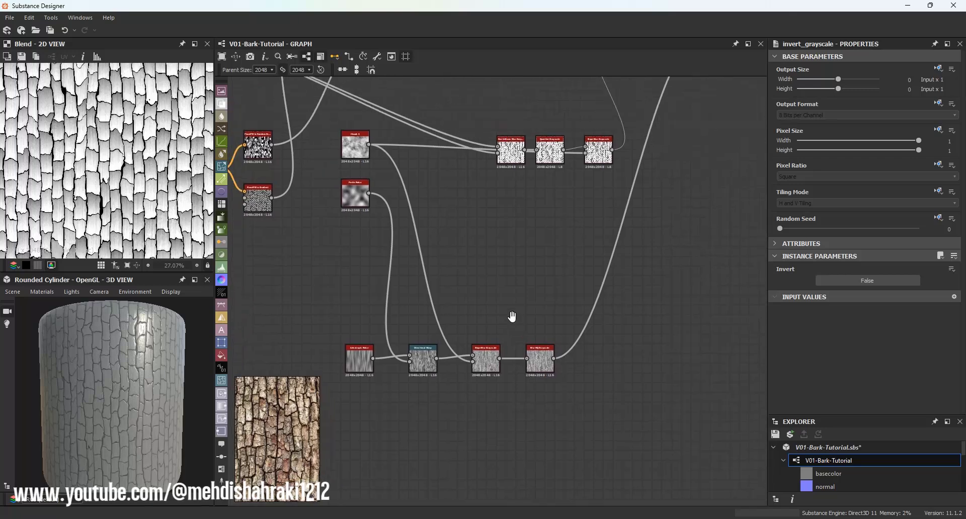
pyautogui.moveTo(439, 196); pyautogui.dragTo(481, 301, button='middle')
pyautogui.scroll(-2, 481, 300)
pyautogui.scroll(4, 364, 293)
pyautogui.scroll(2, 346, 241)
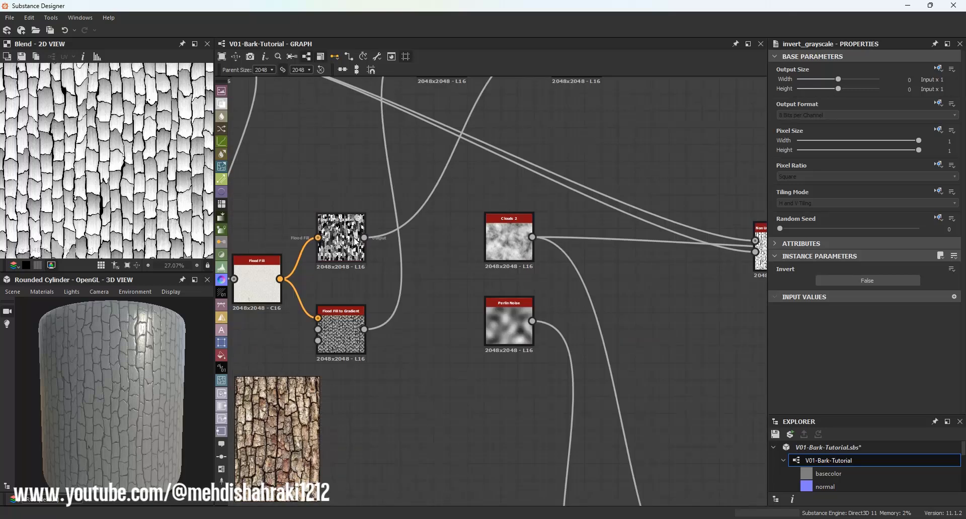
pyautogui.scroll(-2, 355, 238)
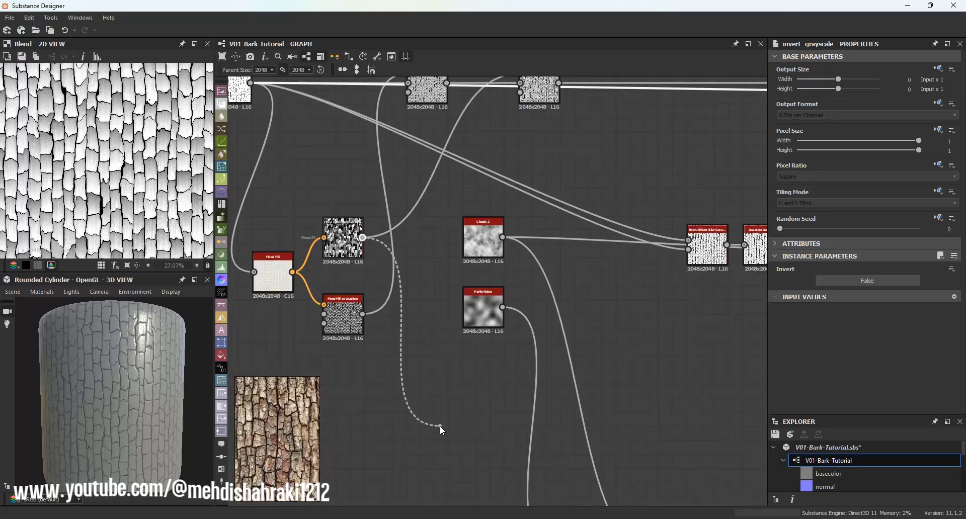
pyautogui.moveTo(440, 426); pyautogui.dragTo(440, 425)
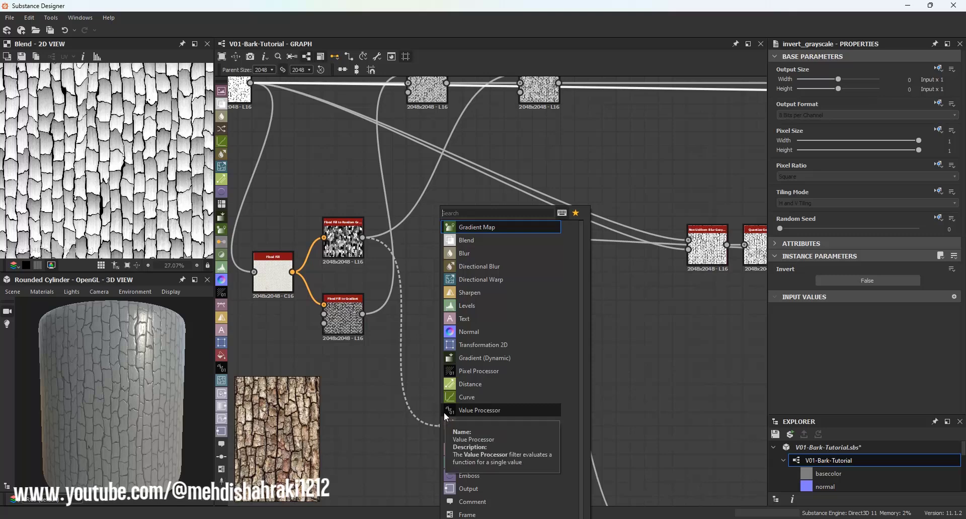
pyautogui.write('di')
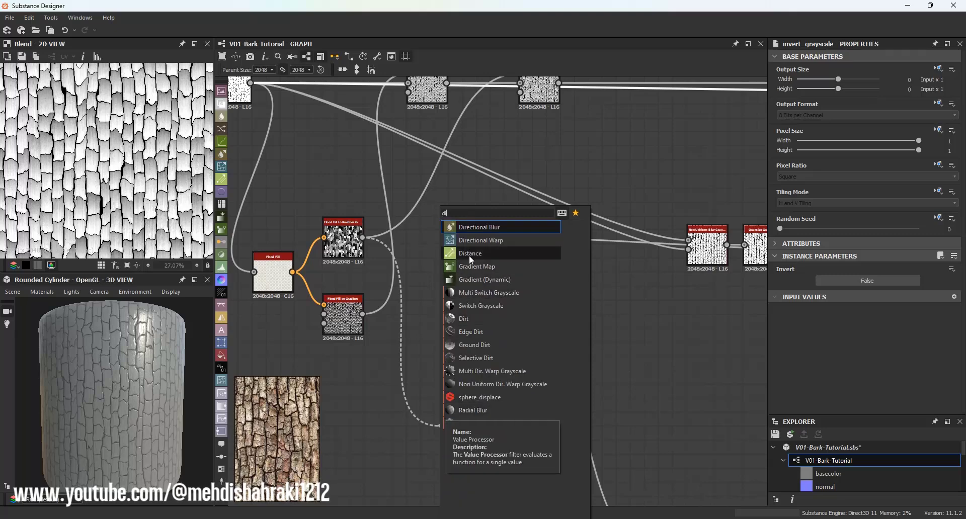
pyautogui.click(469, 255)
# Connect the Warp node's crack output to the Distance's mask input and the Flood Fill to Random Grayscale to its source input.
pyautogui.moveTo(362, 221); pyautogui.dragTo(409, 303, button='middle')
pyautogui.click(324, 147)
pyautogui.moveTo(431, 422); pyautogui.dragTo(435, 270, button='middle')
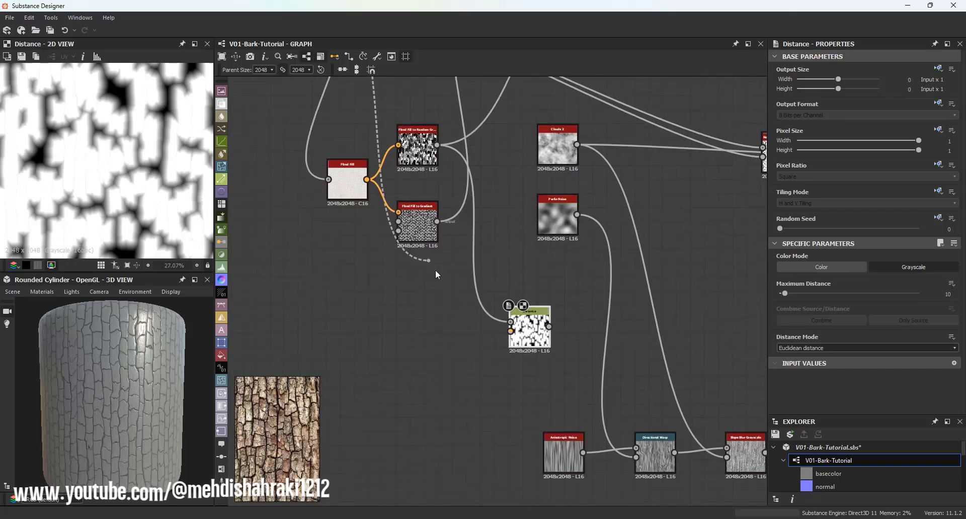
pyautogui.click(526, 336)
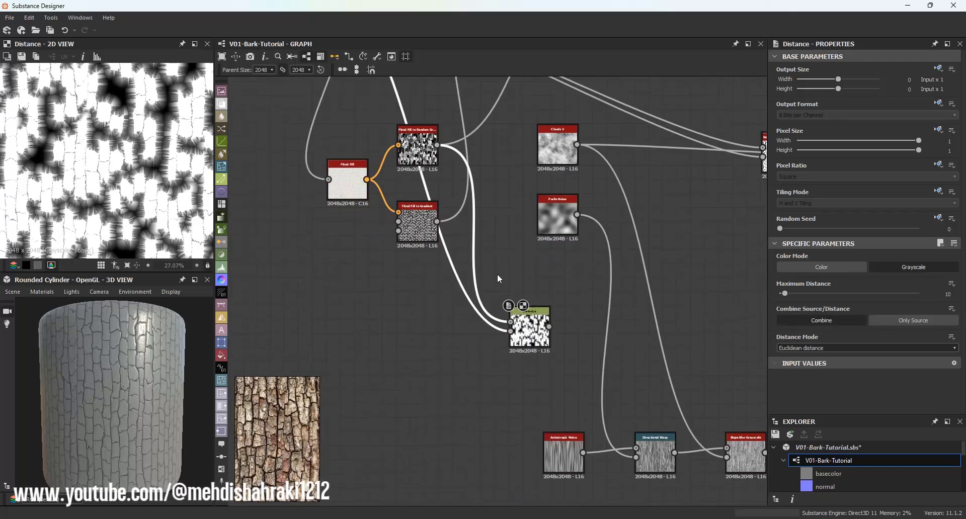
pyautogui.scroll(3, 136, 158)
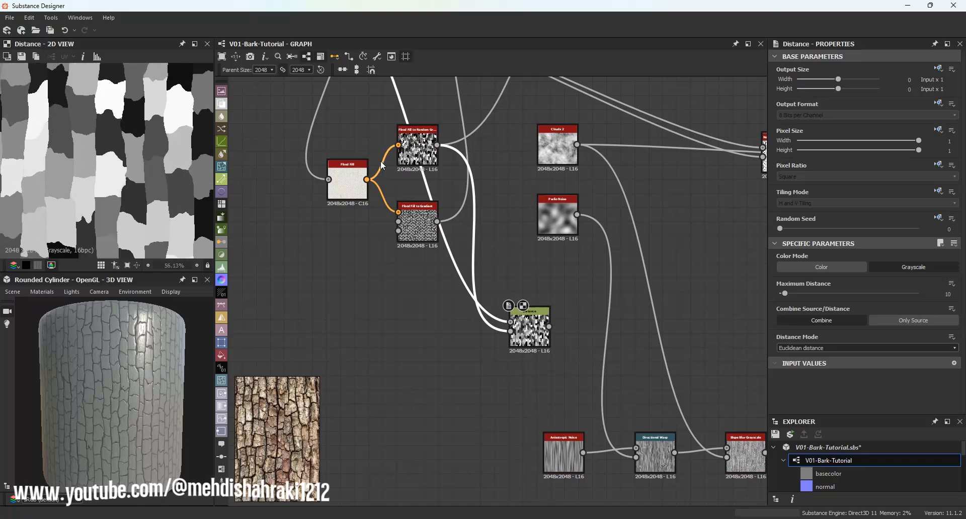
# Compare the Flood Fill to Random Grayscale, Distance and Warp outputs in the 2D view, checking how the crack gaps are filled.
pyautogui.scroll(2, 383, 166)
pyautogui.click(418, 151)
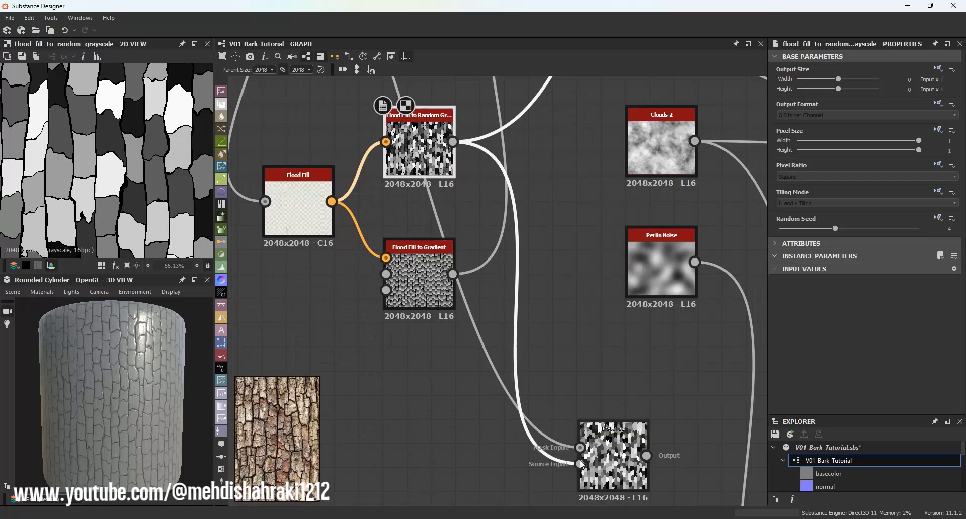
pyautogui.click(612, 455)
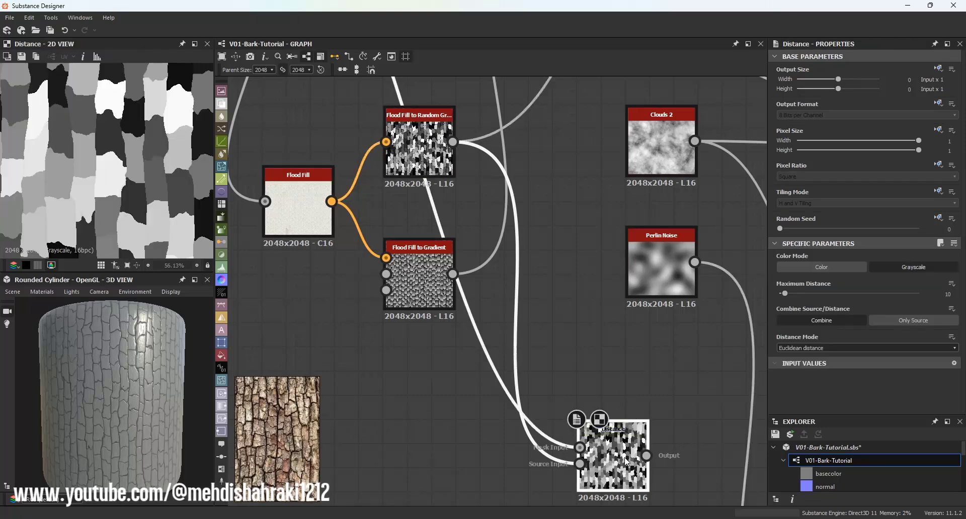
pyautogui.scroll(-3, 538, 352)
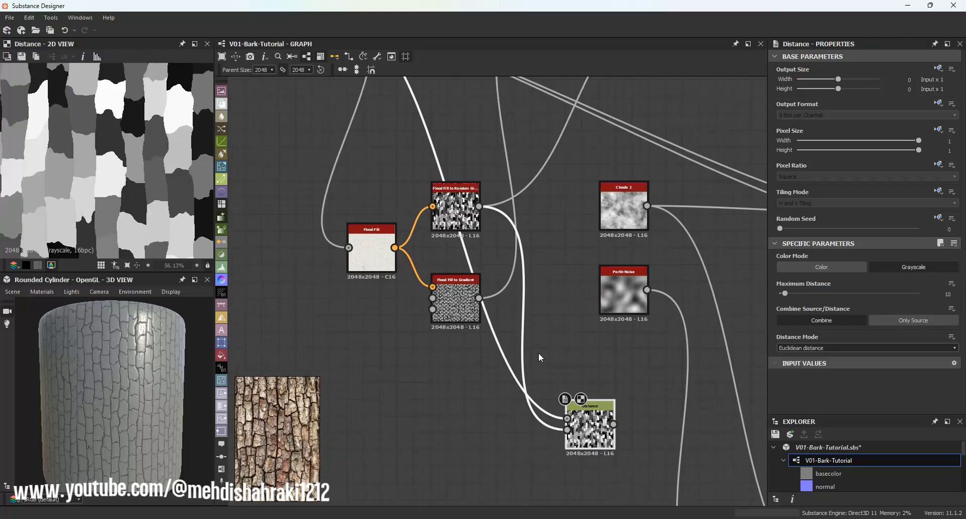
pyautogui.moveTo(570, 345); pyautogui.dragTo(465, 309, button='middle')
pyautogui.moveTo(478, 371); pyautogui.dragTo(493, 364)
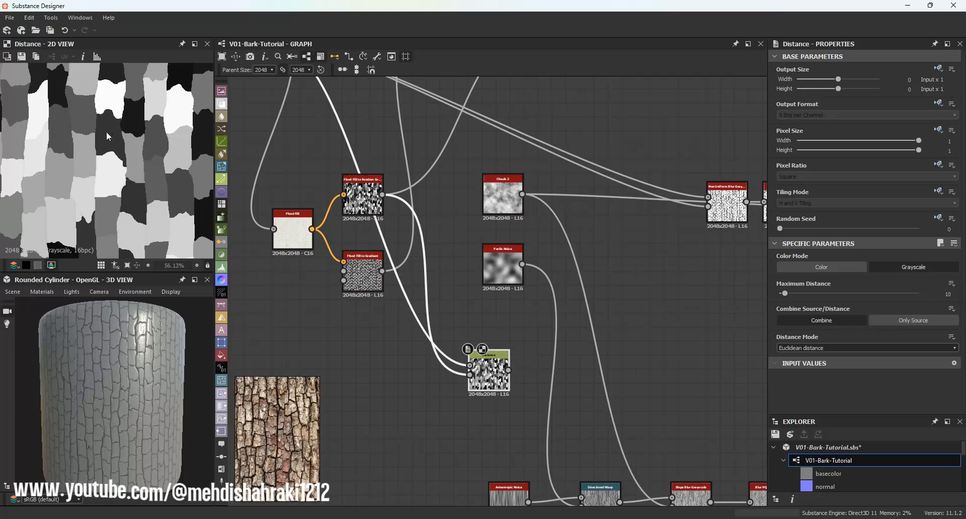
pyautogui.moveTo(397, 311); pyautogui.dragTo(421, 356, button='middle')
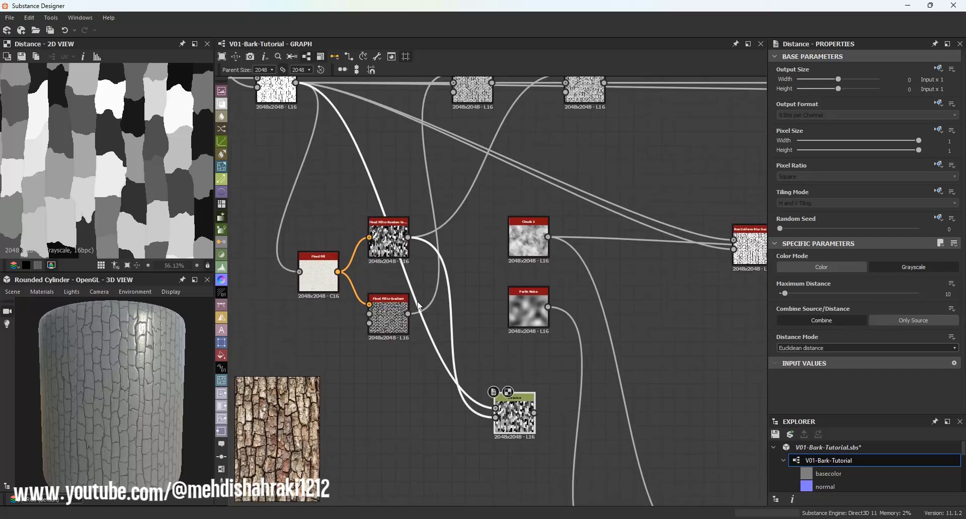
pyautogui.moveTo(395, 220); pyautogui.dragTo(458, 303, button='middle')
pyautogui.scroll(1, 351, 169)
pyautogui.scroll(1, 351, 171)
pyautogui.click(351, 173)
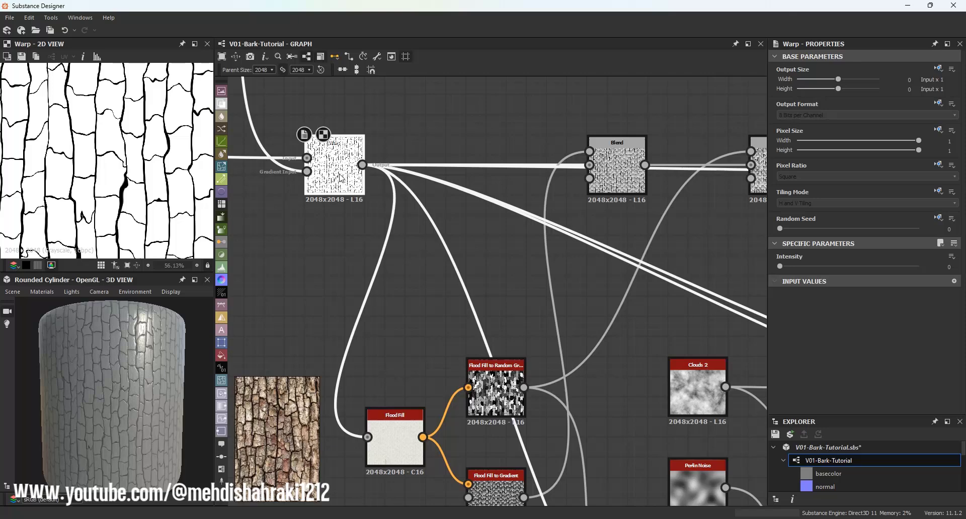
pyautogui.scroll(-2, 465, 264)
pyautogui.moveTo(466, 263); pyautogui.dragTo(403, 179, button='middle')
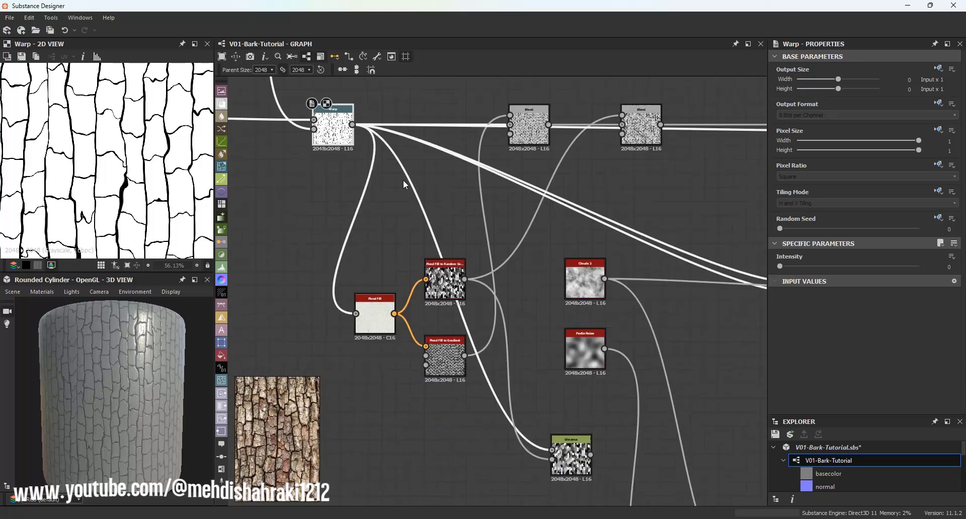
pyautogui.click(449, 290)
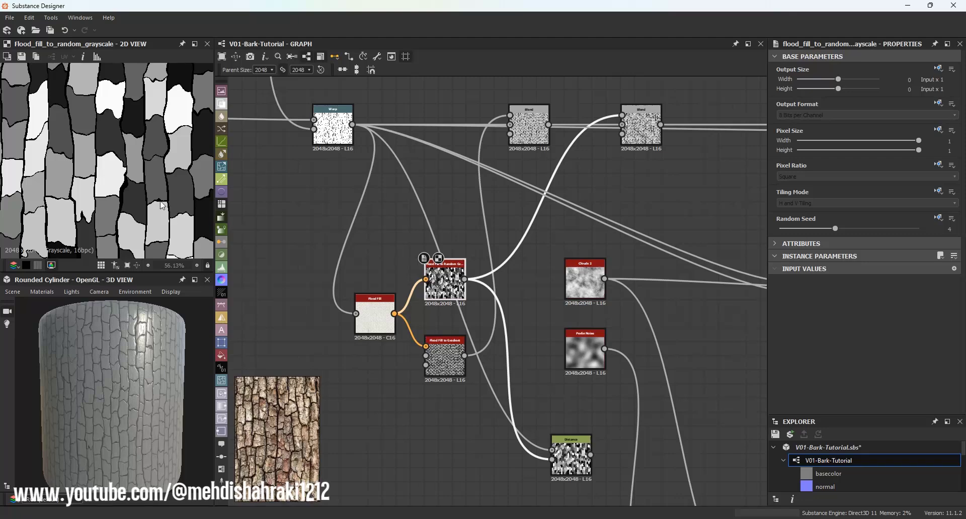
pyautogui.click(339, 137)
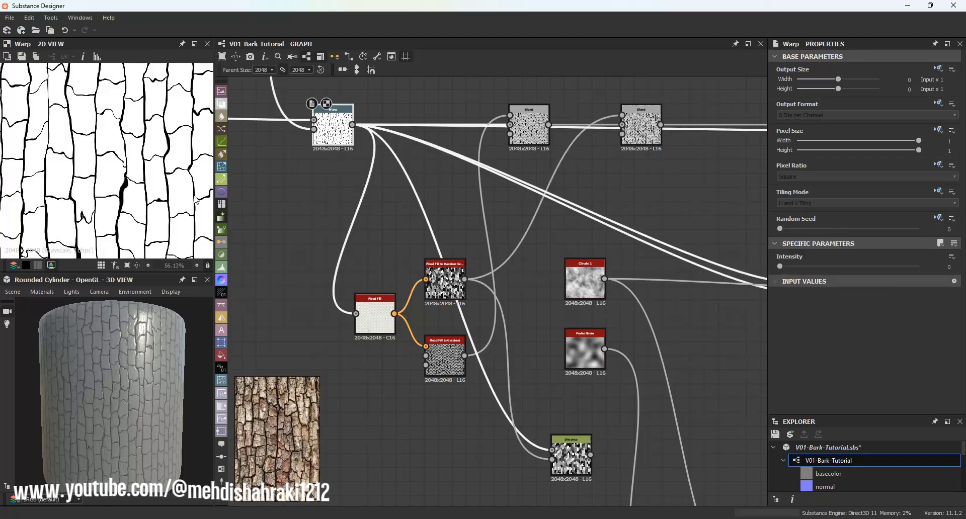
# Align the Distance and Anisotropic Noise nodes in a column below the Perlin Noise node.
pyautogui.moveTo(601, 481); pyautogui.dragTo(469, 340, button='middle')
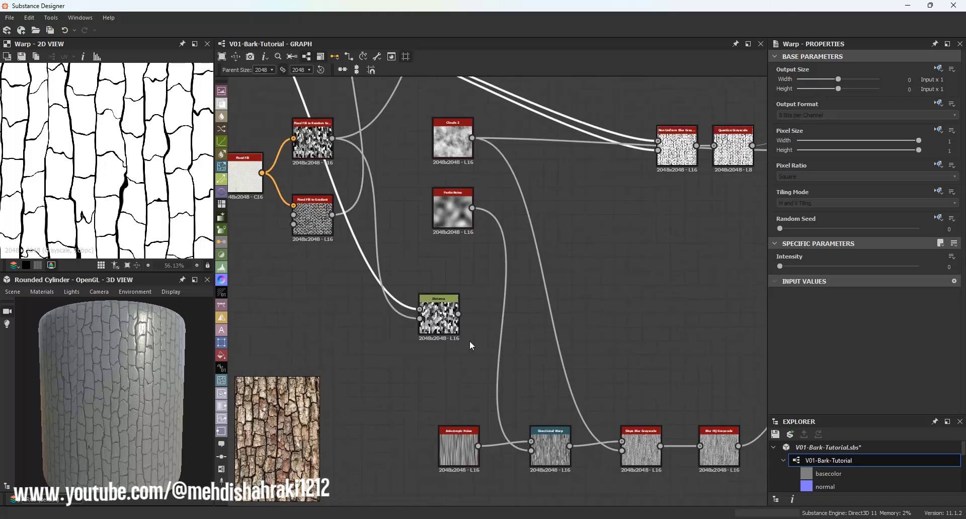
pyautogui.moveTo(448, 317); pyautogui.dragTo(461, 323)
pyautogui.moveTo(491, 324); pyautogui.dragTo(358, 235, button='middle')
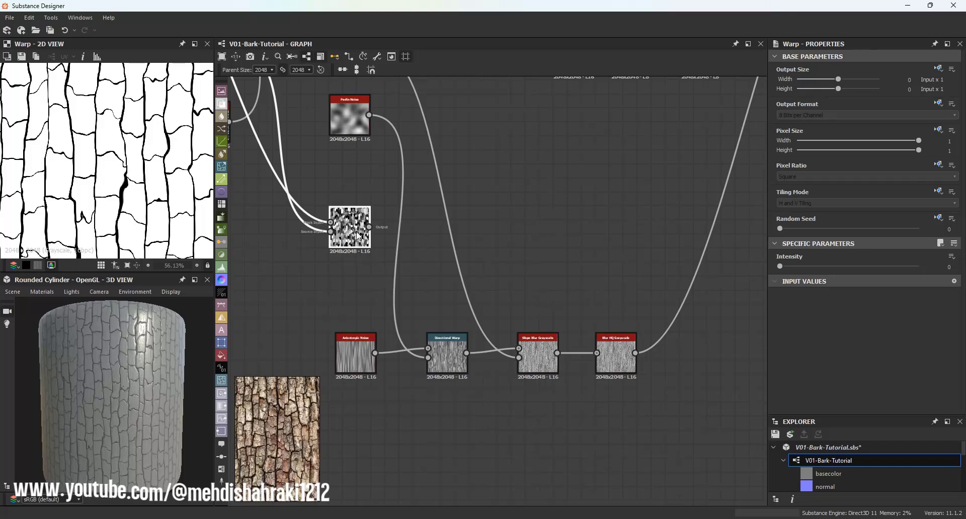
pyautogui.click(358, 345)
pyautogui.moveTo(358, 340); pyautogui.dragTo(352, 340)
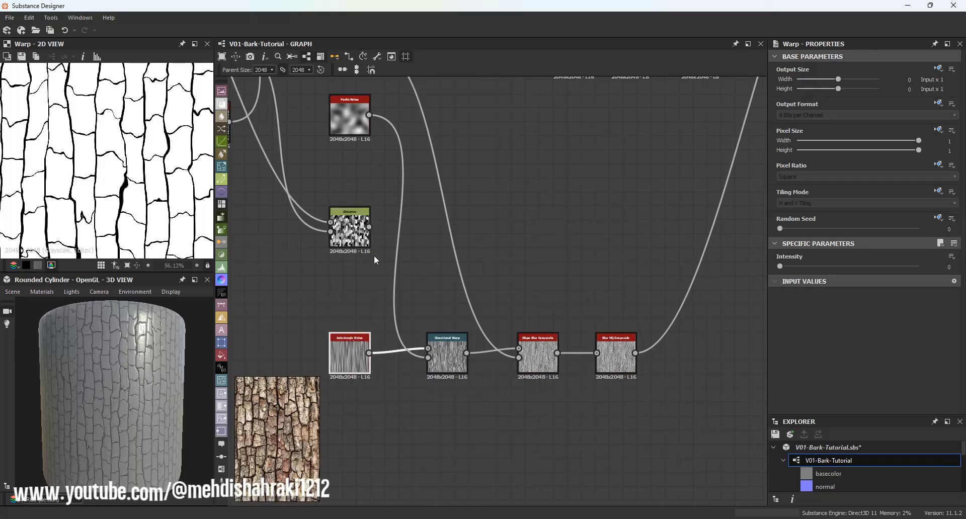
# Make room before the Blur HQ Grayscale and insert a Directional Warp between it and the Slope Blur Grayscale.
pyautogui.moveTo(615, 354); pyautogui.dragTo(512, 358, button='middle')
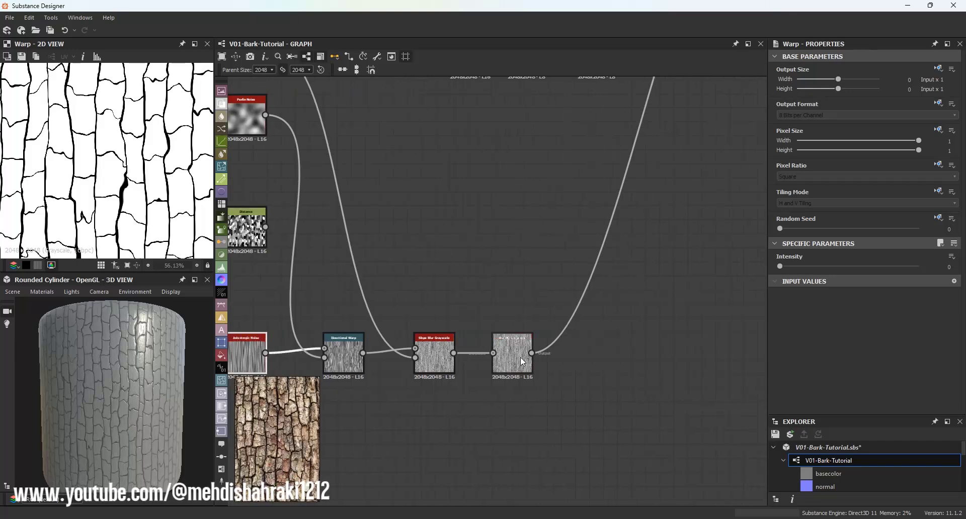
pyautogui.moveTo(520, 358); pyautogui.dragTo(590, 358)
pyautogui.click(506, 325)
pyautogui.click(515, 353)
pyautogui.press('space')
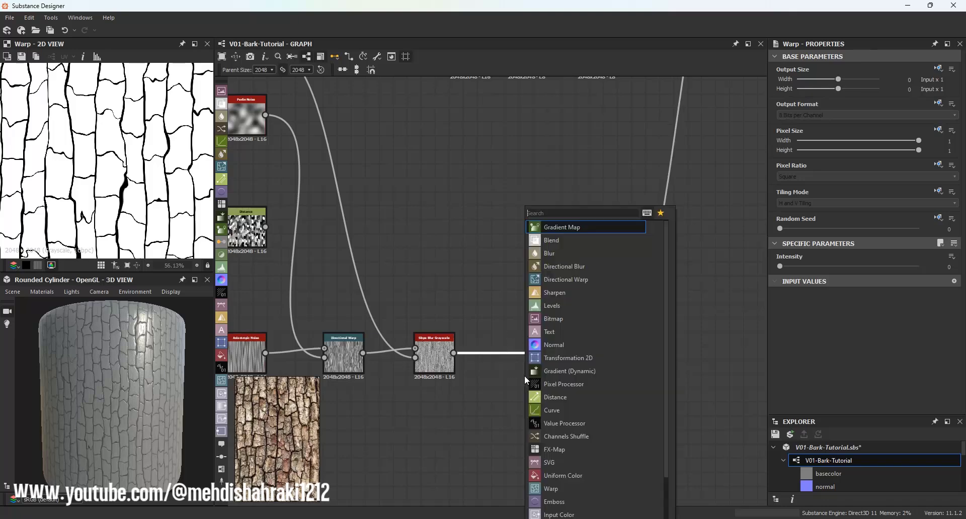
pyautogui.write('di')
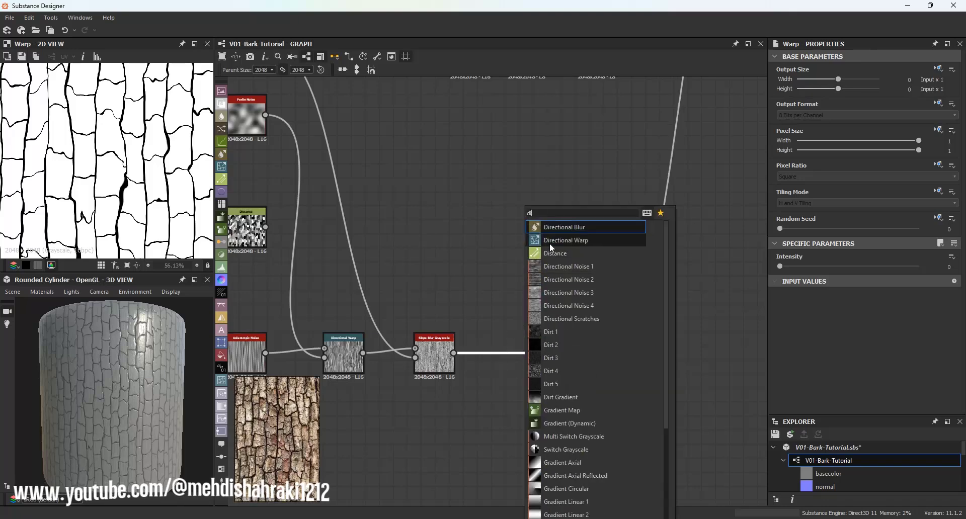
pyautogui.click(550, 240)
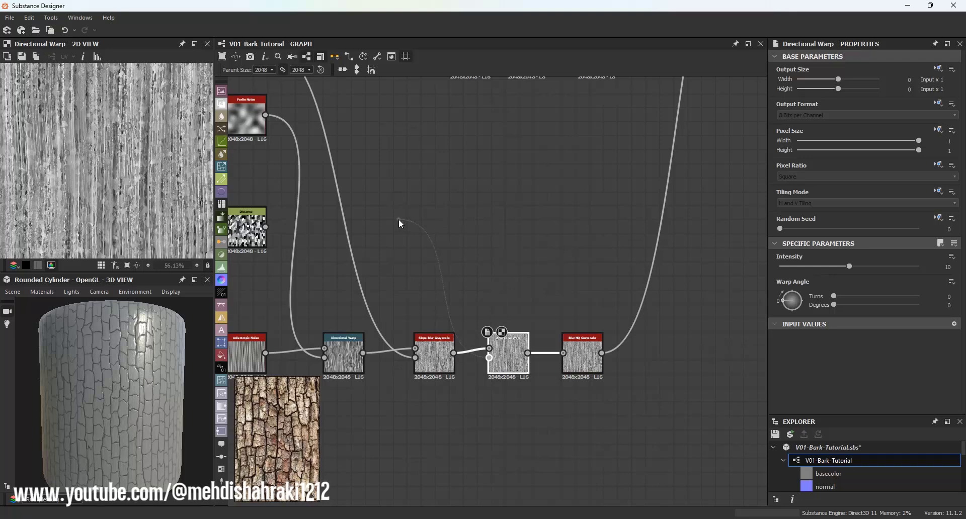
# Connect the Distance output to the new Directional Warp's second input and set the warp's Intensity to 15.23.
pyautogui.moveTo(399, 220); pyautogui.dragTo(265, 226)
pyautogui.scroll(3, 492, 365)
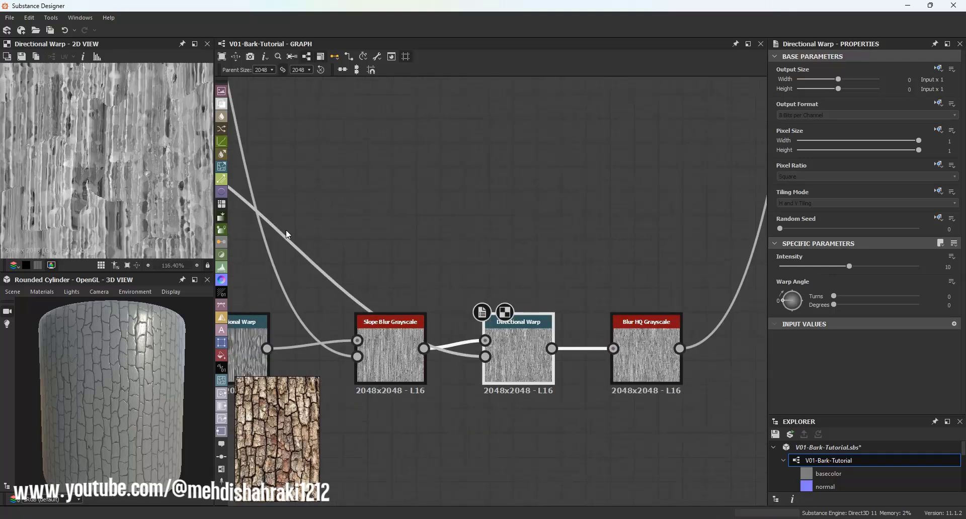
pyautogui.moveTo(849, 266); pyautogui.dragTo(885, 268)
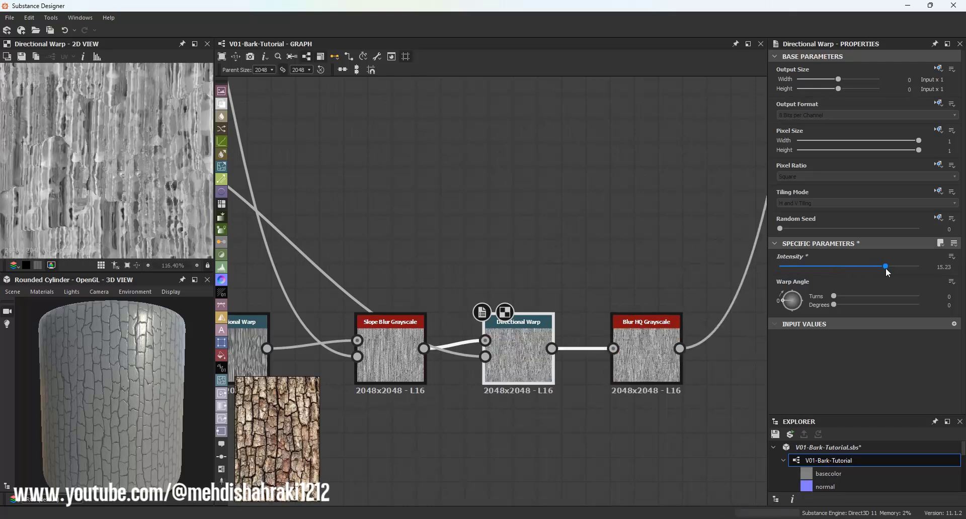
# Insert a Blur HQ Grayscale between the Distance and the Directional Warp, and dock it onto the Directional Warp.
pyautogui.moveTo(412, 190); pyautogui.dragTo(554, 215, button='middle')
pyautogui.scroll(1, 347, 202)
pyautogui.press('space')
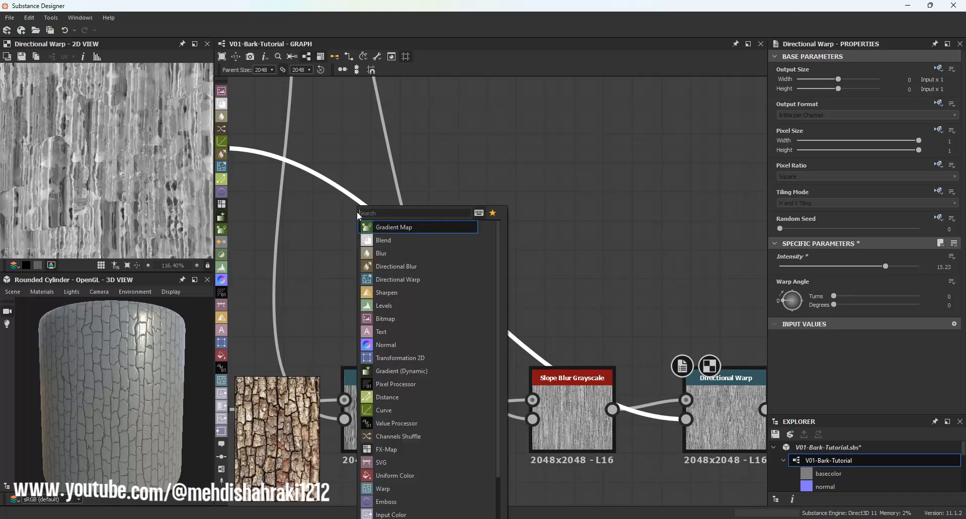
pyautogui.write('hq')
pyautogui.click(418, 225)
pyautogui.scroll(-2, 377, 201)
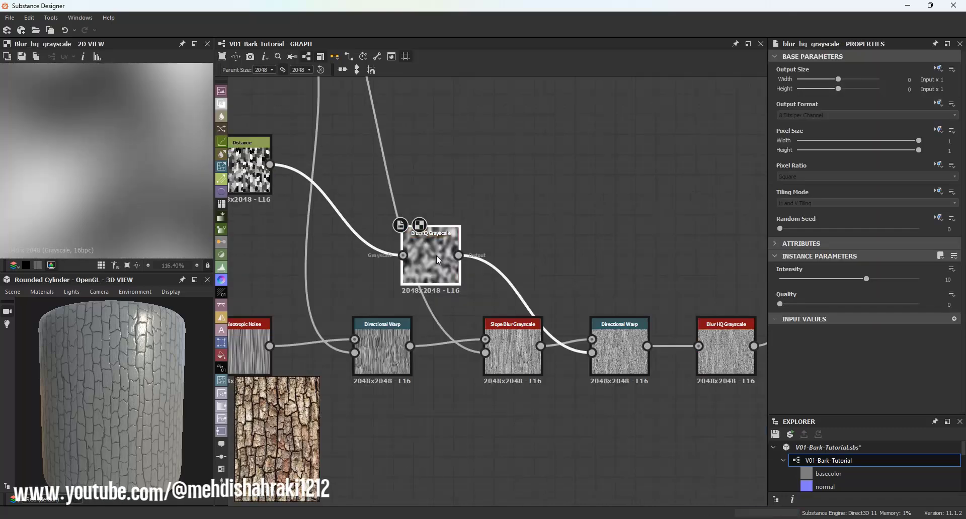
pyautogui.press('d')
# Set the docked Blur HQ Grayscale's Intensity to 0.1.
pyautogui.click(784, 279)
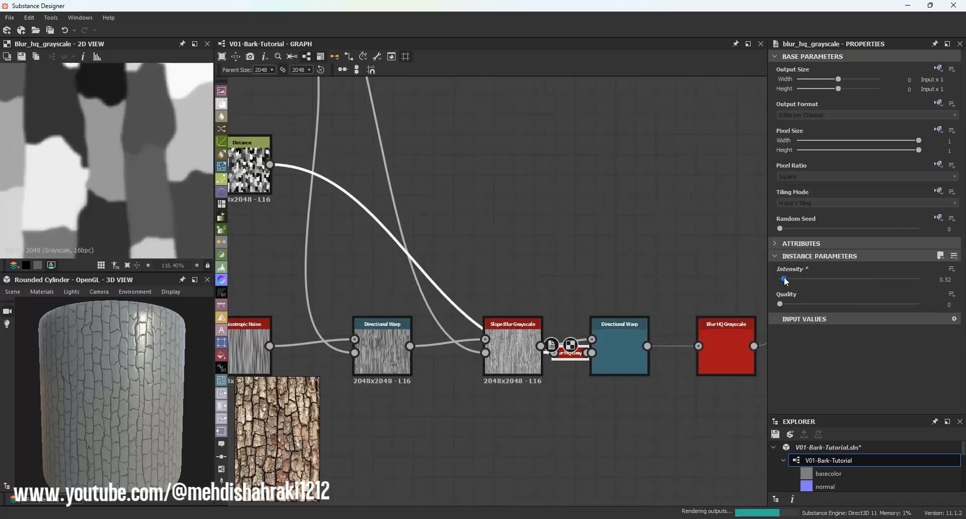
pyautogui.click(623, 355)
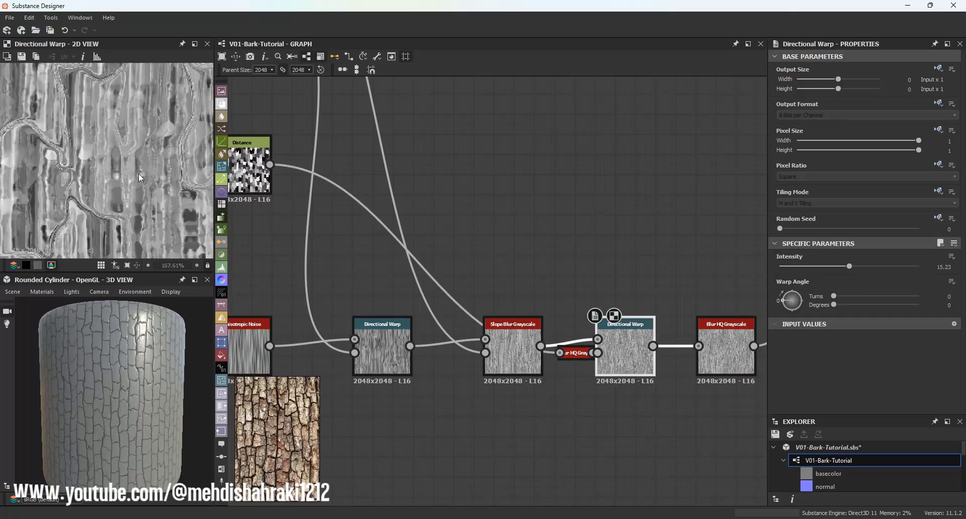
pyautogui.click(577, 355)
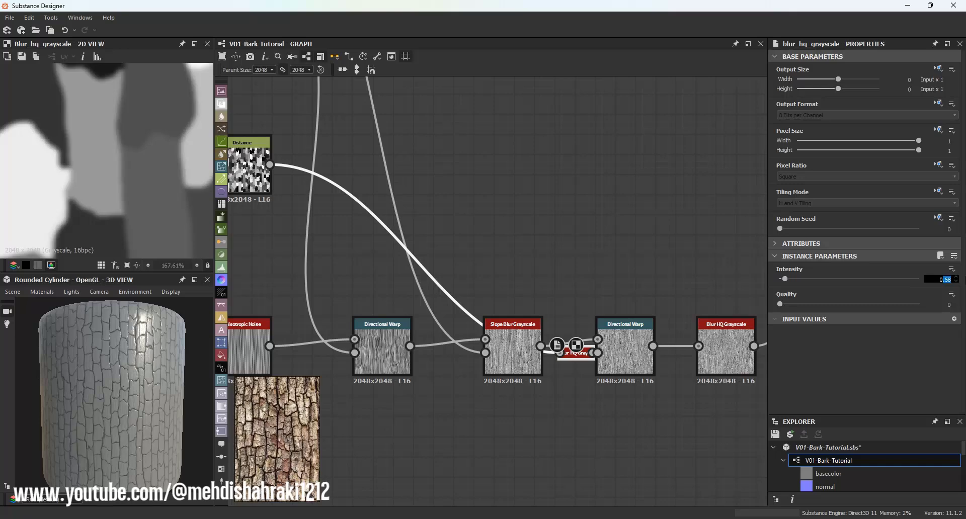
pyautogui.press('Return')
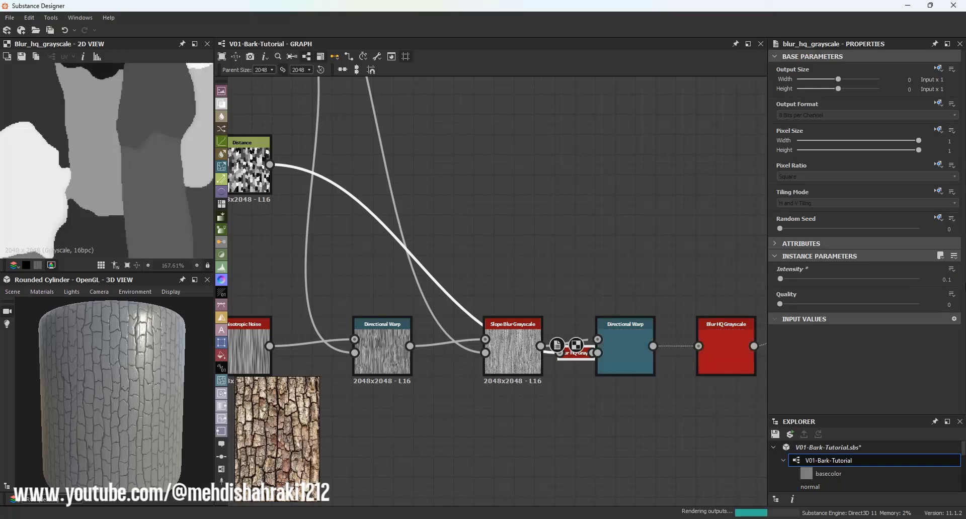
# Set the new Directional Warp's Intensity to 16.82 and inspect the warped fibers in the 2D view.
pyautogui.click(624, 352)
pyautogui.scroll(-3, 151, 168)
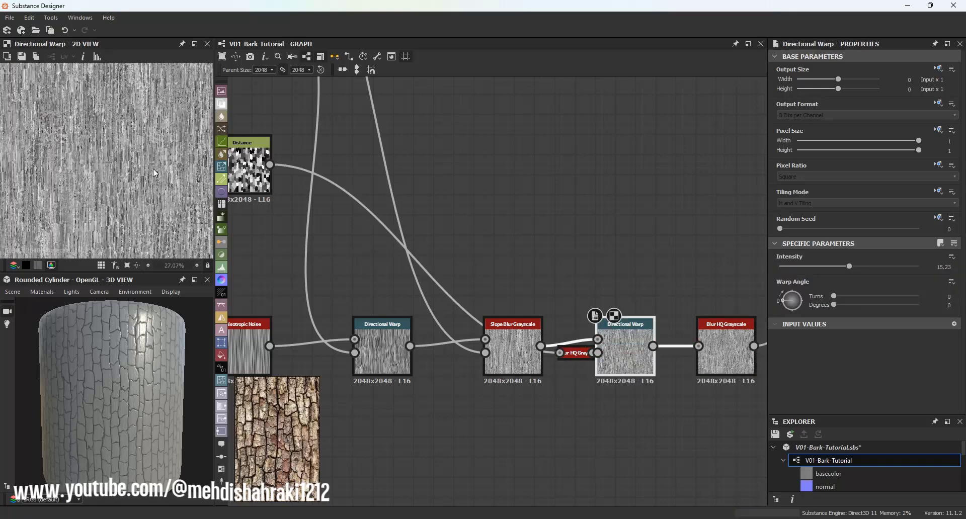
pyautogui.scroll(1, 673, 351)
pyautogui.moveTo(850, 266)
pyautogui.mouseDown()
pyautogui.moveTo(867, 265)
pyautogui.moveTo(856, 266)
pyautogui.mouseUp()
pyautogui.scroll(4, 101, 169)
pyautogui.scroll(3, 101, 169)
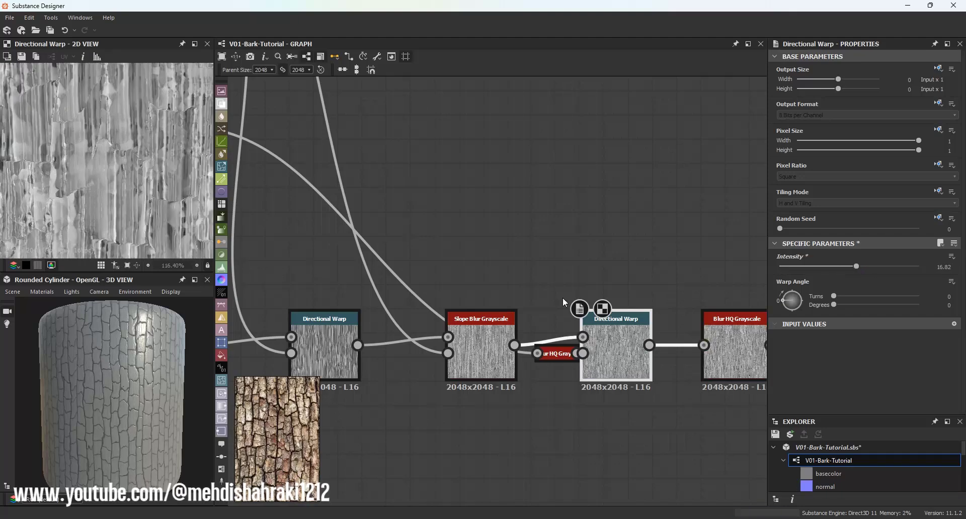
# Set the fiber chain's Slope Blur Grayscale Intensity to 0.46 and the chain's final Blur HQ Grayscale Intensity to 0.05.
pyautogui.click(482, 342)
pyautogui.moveTo(784, 304); pyautogui.dragTo(783, 303)
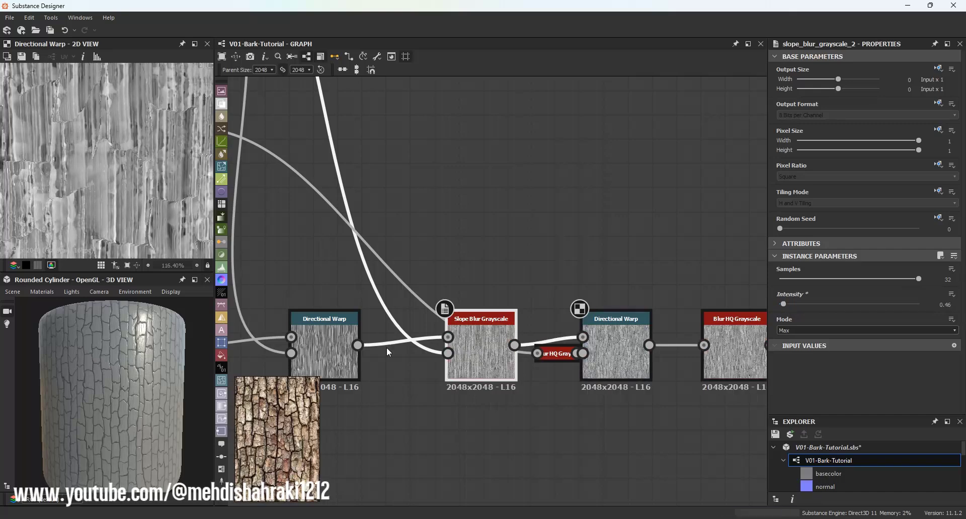
pyautogui.scroll(-1, 588, 308)
pyautogui.click(713, 342)
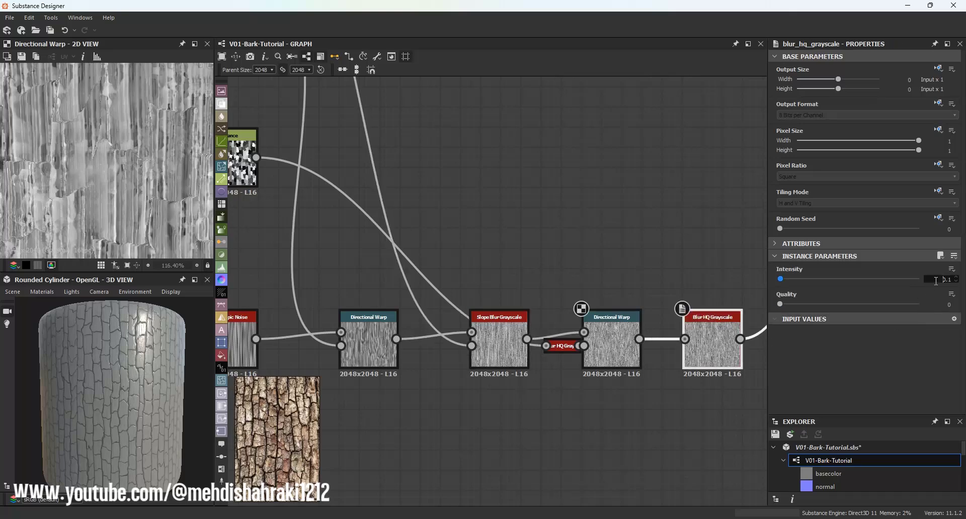
pyautogui.click(954, 281)
pyautogui.write('.05')
pyautogui.press('Return')
# Examine the fiber detail on the bark pieces and around the cracks in the final Blend's 2D output.
pyautogui.scroll(-5, 467, 222)
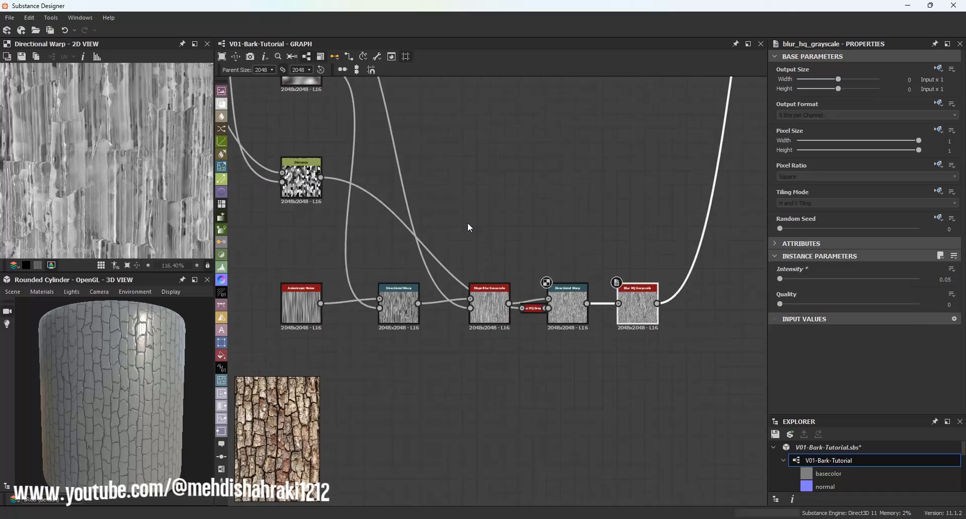
pyautogui.moveTo(512, 192); pyautogui.dragTo(493, 306, button='middle')
pyautogui.scroll(3, 546, 237)
pyautogui.doubleClick(550, 221)
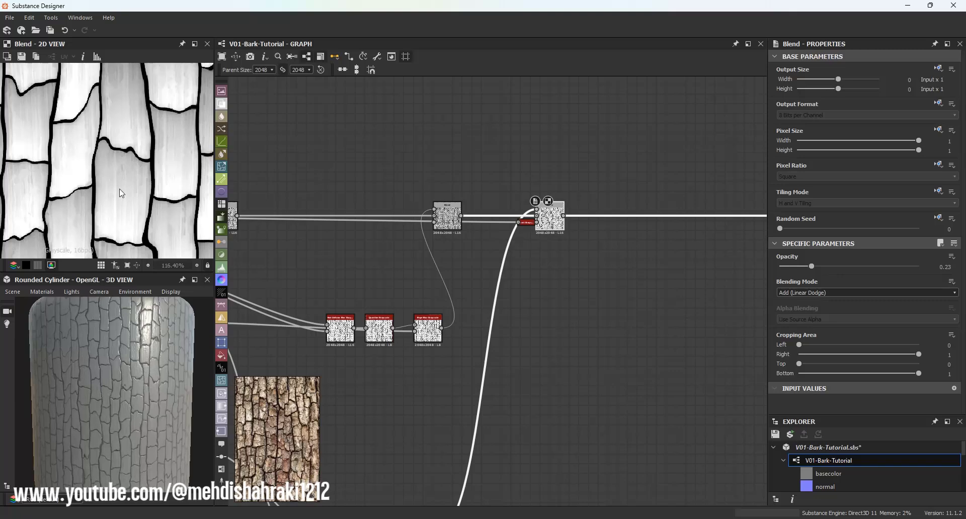
pyautogui.scroll(2, 115, 196)
pyautogui.scroll(-4, 119, 193)
pyautogui.scroll(4, 116, 176)
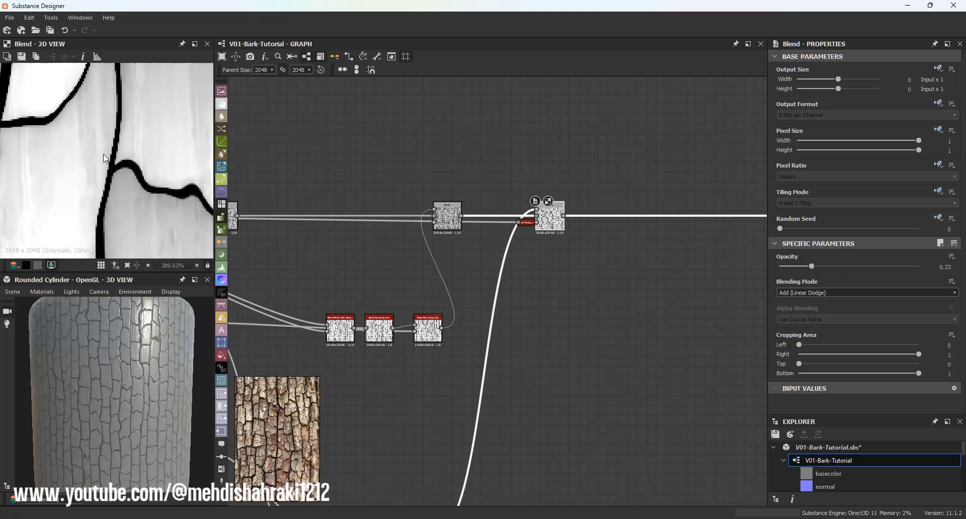
pyautogui.scroll(-3, 104, 153)
pyautogui.scroll(3, 106, 158)
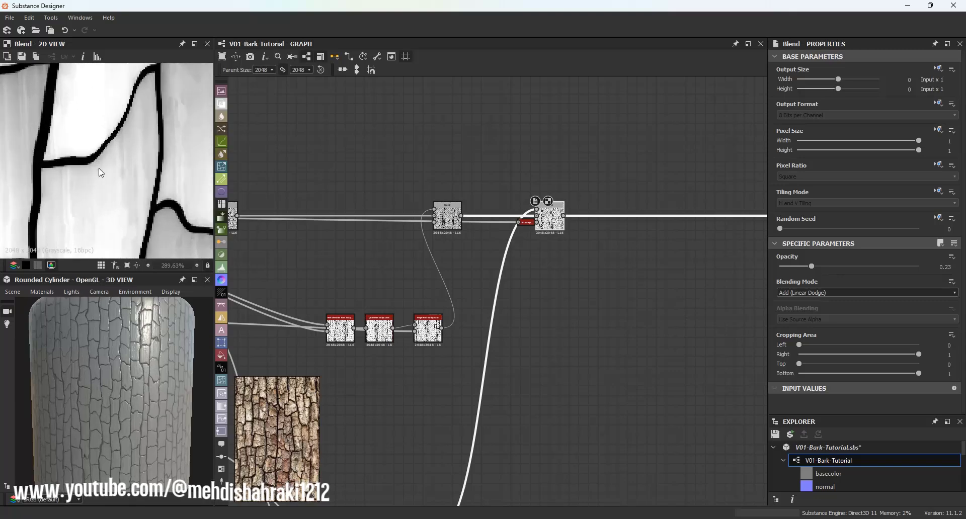
pyautogui.scroll(3, 410, 293)
# Set the Intensity of the Slope Blur Grayscale after the Quantize Grayscale to about 0.64 and inspect the final Blend.
pyautogui.doubleClick(427, 332)
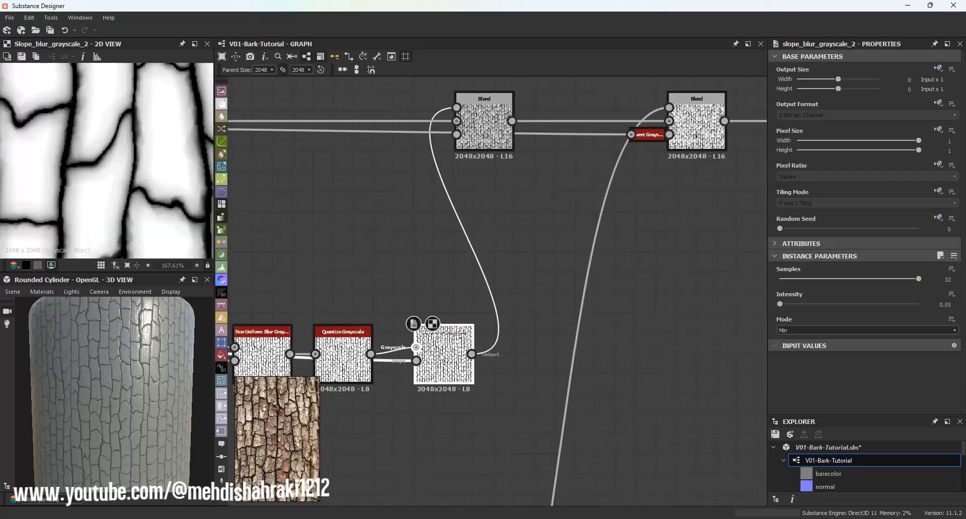
pyautogui.moveTo(780, 304); pyautogui.dragTo(783, 305)
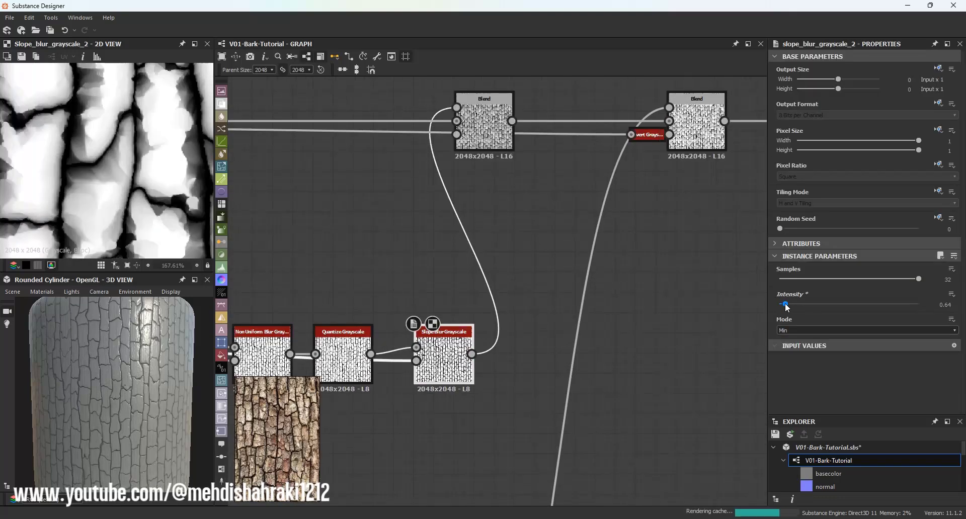
pyautogui.doubleClick(696, 125)
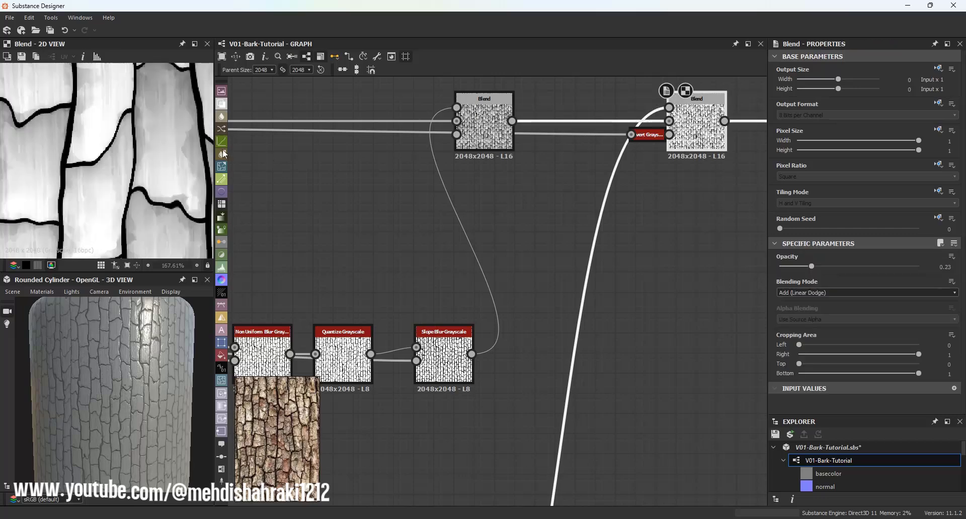
pyautogui.moveTo(112, 186); pyautogui.dragTo(150, 98, button='middle')
pyautogui.moveTo(131, 169); pyautogui.dragTo(143, 73, button='middle')
# Set the Quantize Grayscale's Quantize value to 19 and inspect the bark in the 2D and 3D views.
pyautogui.click(347, 357)
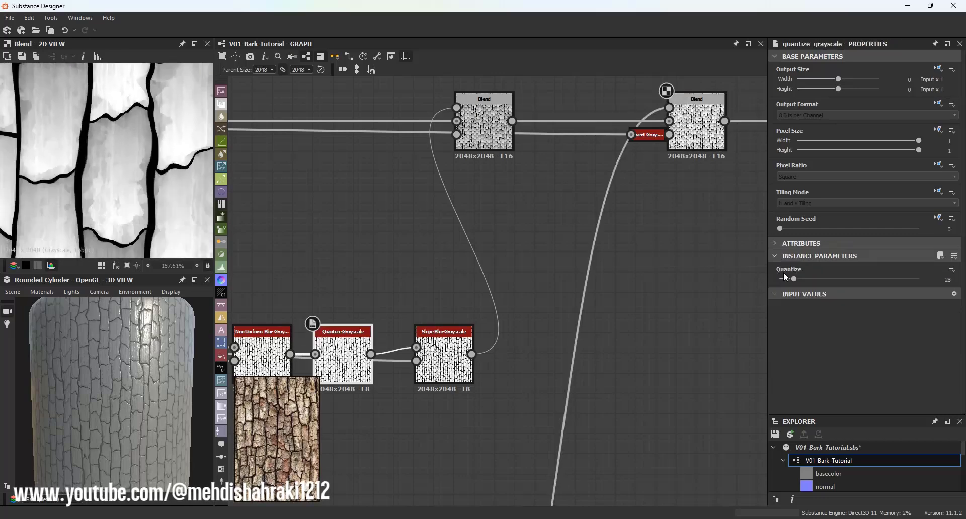
pyautogui.moveTo(800, 279); pyautogui.dragTo(777, 282)
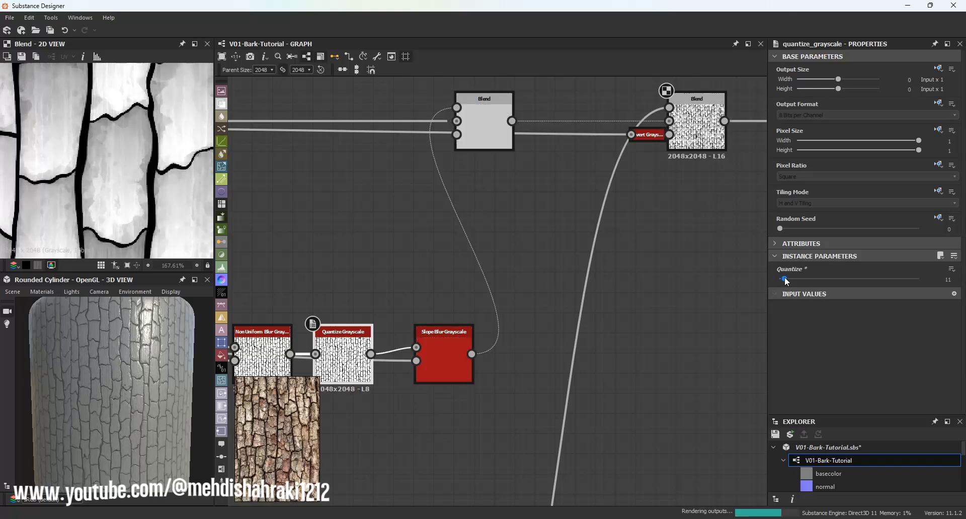
pyautogui.moveTo(779, 279); pyautogui.dragTo(790, 279)
pyautogui.scroll(-2, 196, 177)
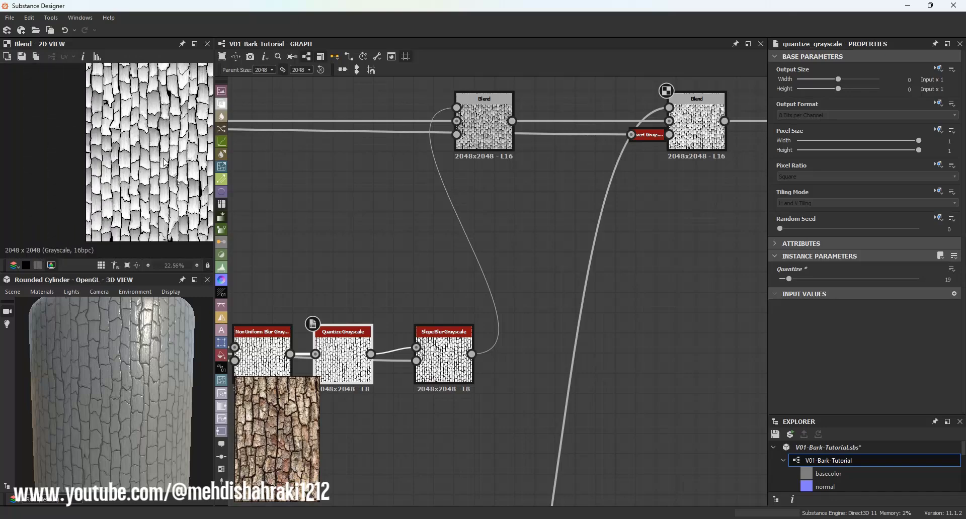
pyautogui.scroll(3, 129, 379)
pyautogui.scroll(2, 119, 327)
pyautogui.scroll(3, 117, 351)
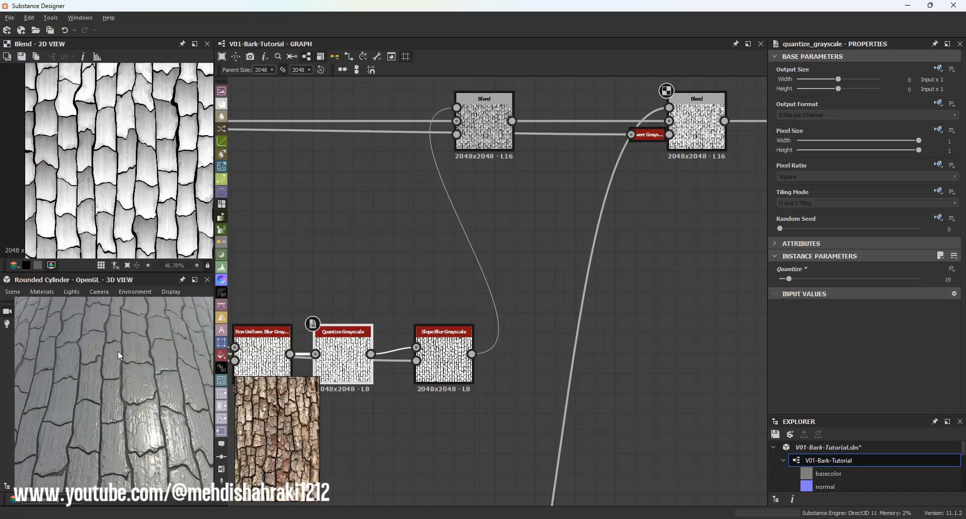
pyautogui.scroll(-4, 151, 161)
# Change the Blend fed by the Flood Fill to Random Grayscale to Multiply mode with an Opacity of 0.55.
pyautogui.scroll(-5, 433, 197)
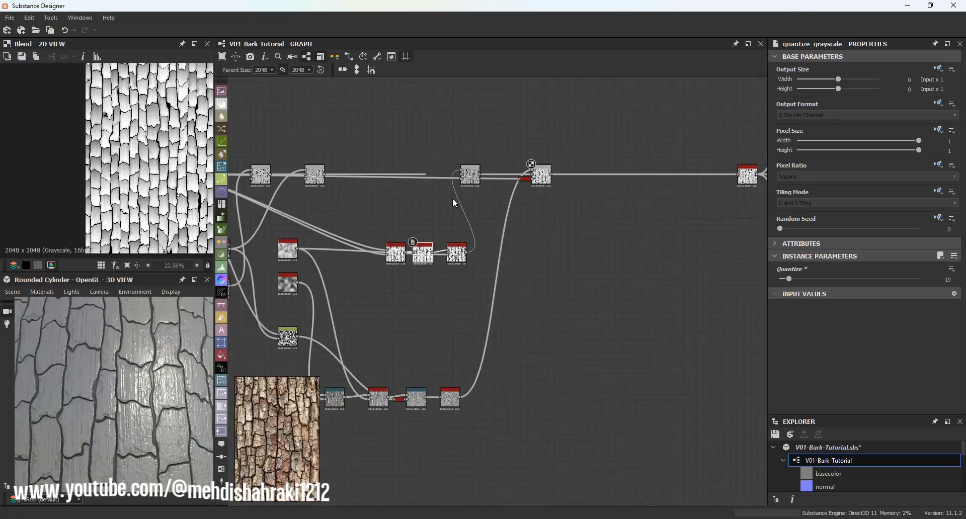
pyautogui.scroll(4, 398, 189)
pyautogui.doubleClick(414, 155)
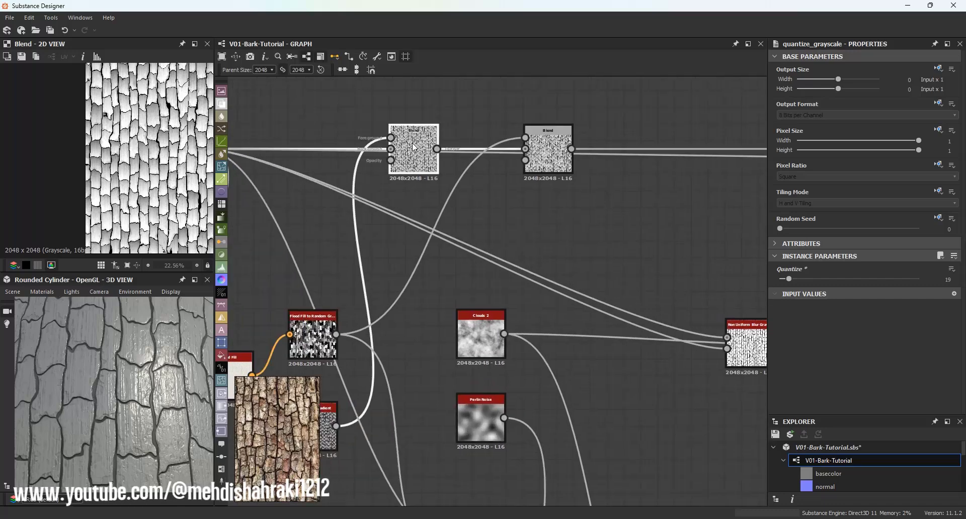
pyautogui.scroll(-3, 166, 166)
pyautogui.doubleClick(553, 158)
pyautogui.scroll(4, 107, 169)
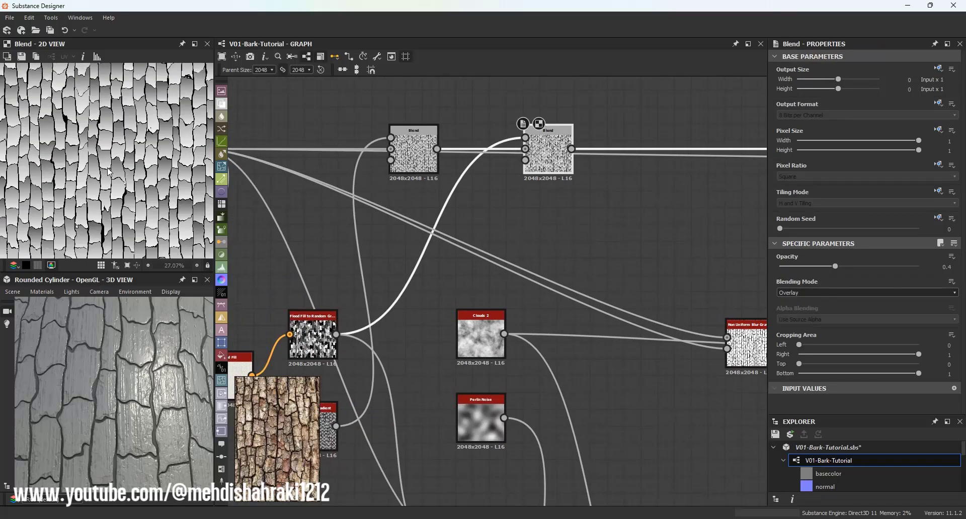
pyautogui.click(816, 293)
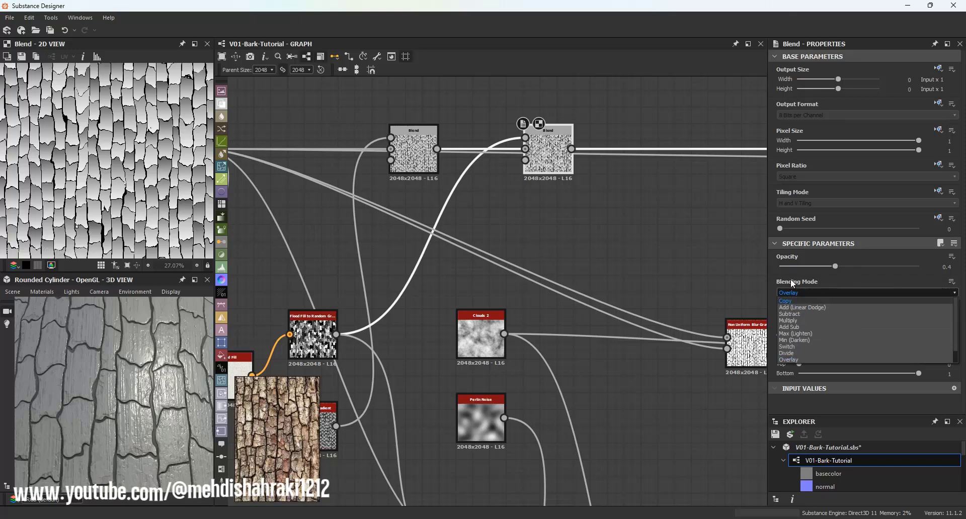
pyautogui.click(789, 320)
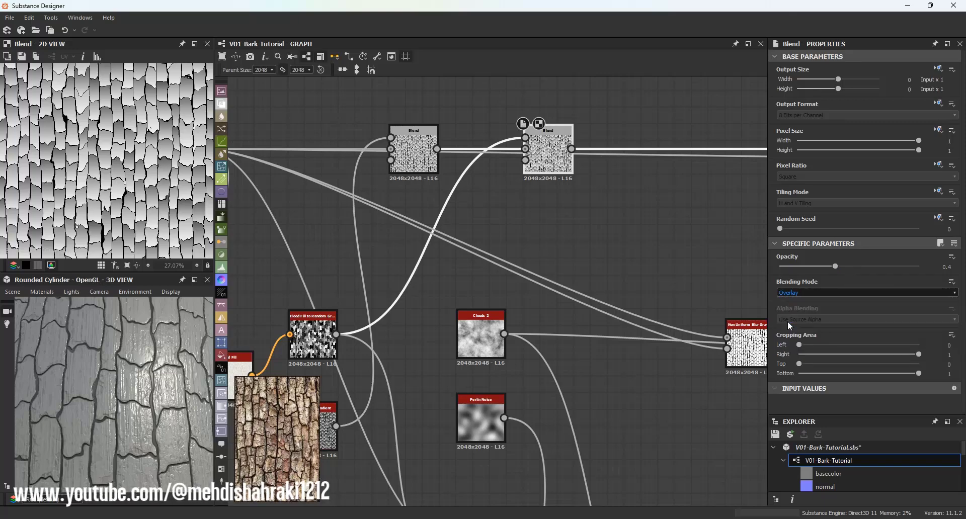
pyautogui.scroll(-3, 55, 170)
pyautogui.moveTo(837, 267); pyautogui.dragTo(855, 267)
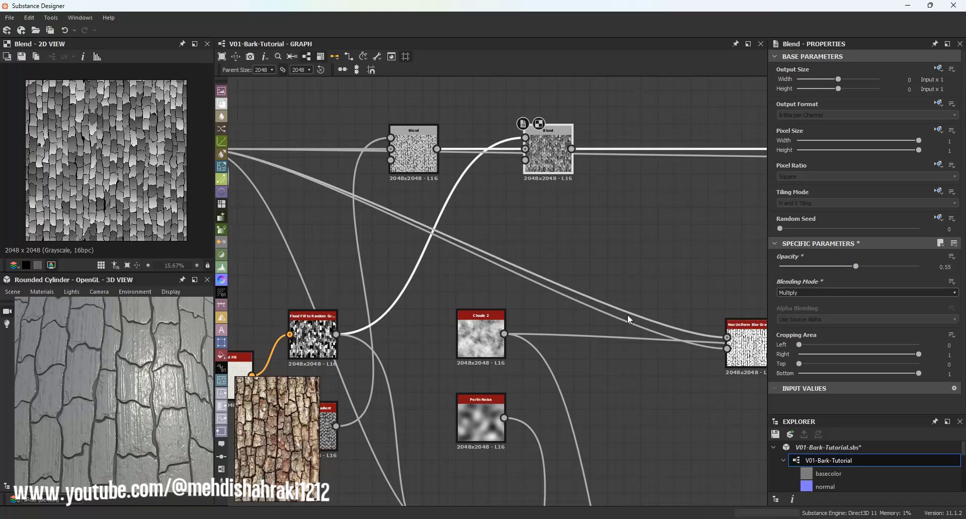
# Set the default material's tessellation height Scale to 4.9 and Tessellation Factor to 16, and inspect the displaced cylinder.
pyautogui.scroll(-3, 147, 377)
pyautogui.moveTo(147, 382)
pyautogui.mouseDown()
pyautogui.moveTo(143, 355)
pyautogui.moveTo(146, 372)
pyautogui.mouseUp()
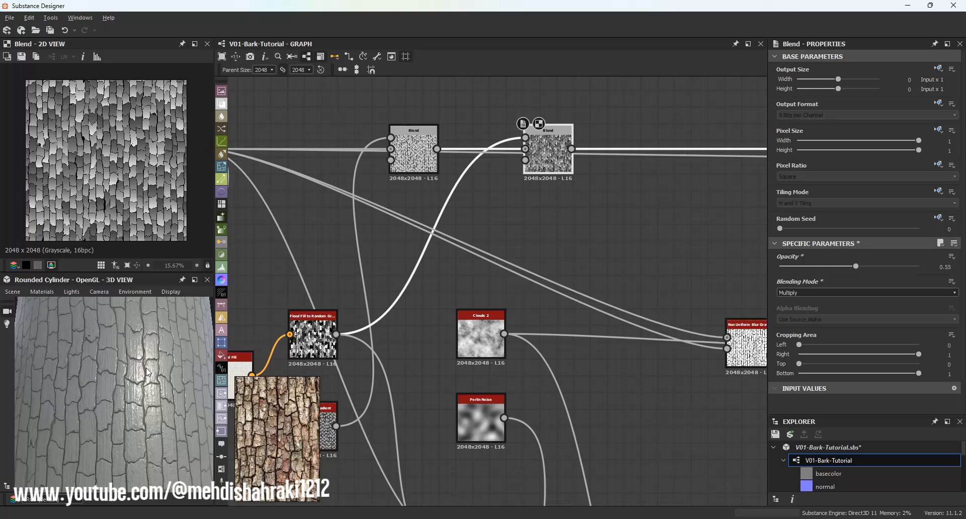
pyautogui.click(23, 294)
pyautogui.moveTo(53, 304)
pyautogui.moveTo(151, 353)
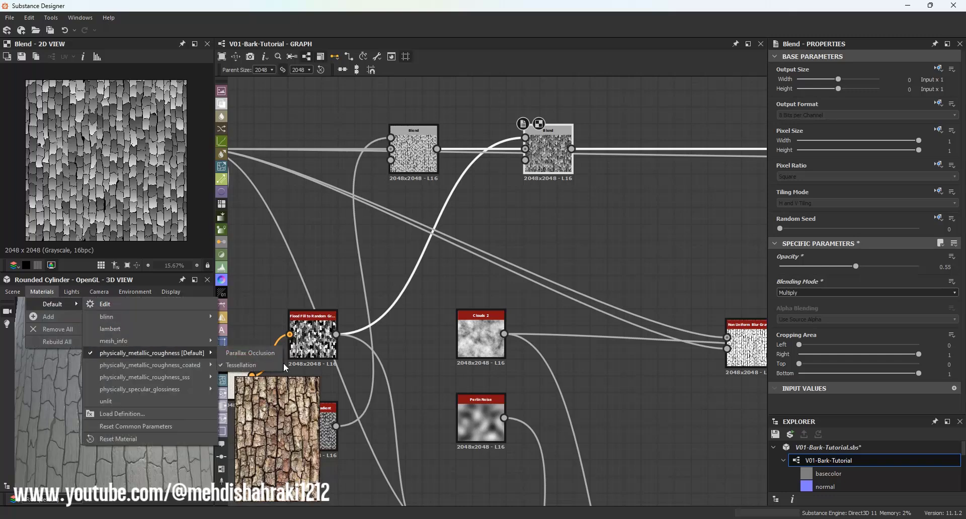
pyautogui.click(276, 365)
pyautogui.moveTo(791, 348); pyautogui.dragTo(916, 374)
pyautogui.scroll(-2, 167, 383)
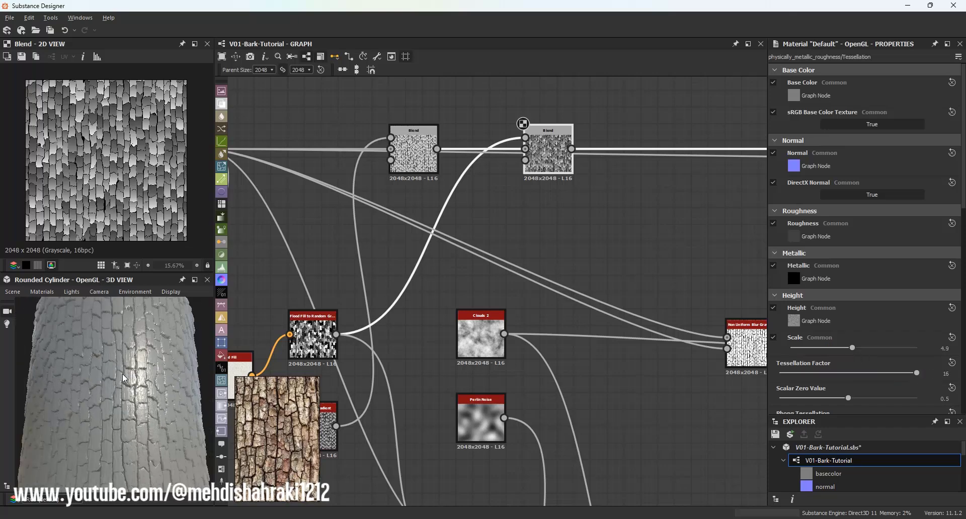
pyautogui.moveTo(167, 383); pyautogui.dragTo(121, 388)
pyautogui.scroll(2, 193, 383)
pyautogui.scroll(-3, 136, 394)
pyautogui.scroll(-2, 114, 388)
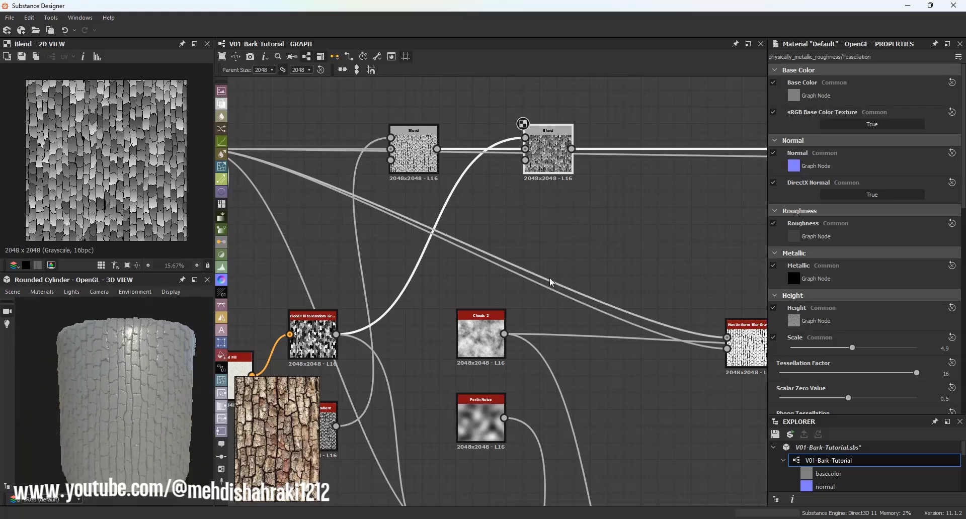
# Save the package and inspect the final Blend's output in the 2D view.
pyautogui.click(775, 436)
pyautogui.scroll(-5, 608, 218)
pyautogui.scroll(6, 460, 222)
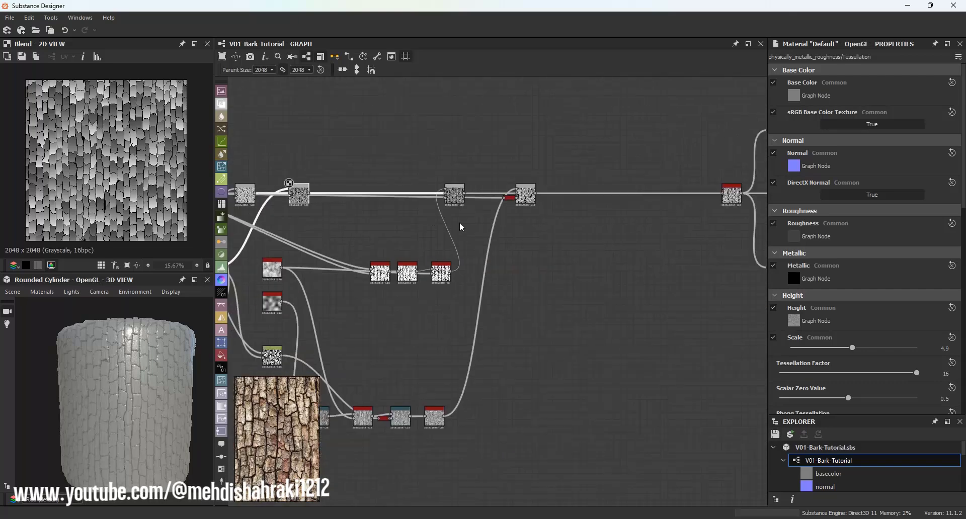
pyautogui.click(509, 183)
pyautogui.scroll(10, 166, 168)
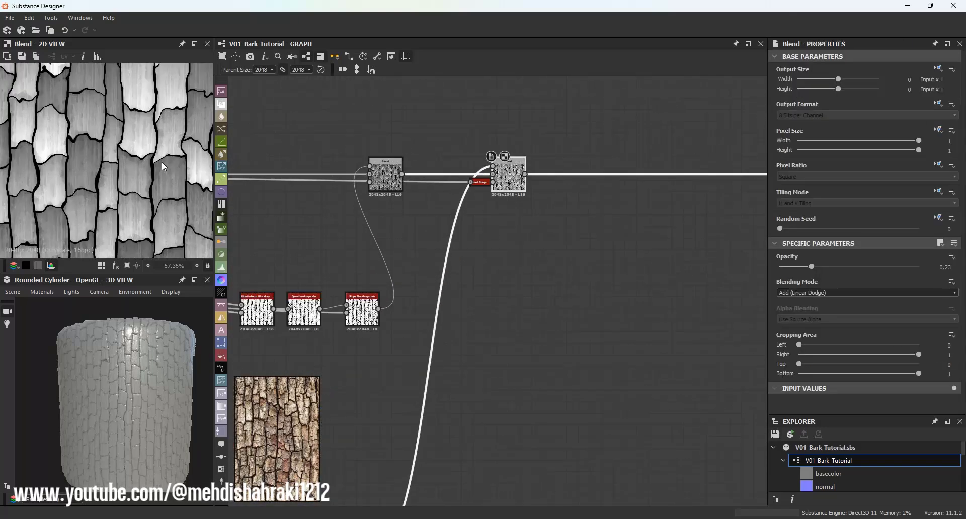
pyautogui.scroll(-2, 469, 207)
# Insert a Blur HQ Grayscale after the final Blend, placed just before the node that feeds the Normal.
pyautogui.scroll(-2, 470, 211)
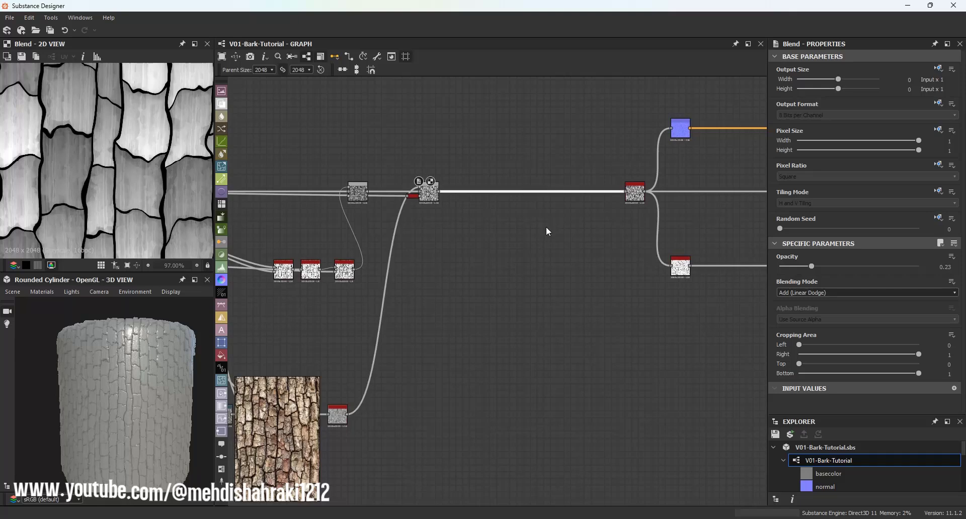
pyautogui.press('space')
pyautogui.write('hq')
pyautogui.press('Return')
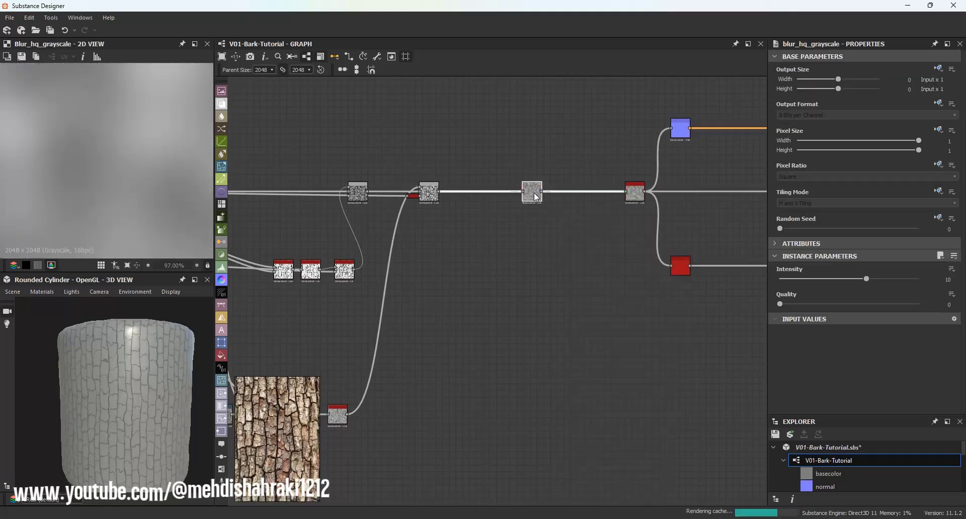
pyautogui.moveTo(534, 193); pyautogui.dragTo(500, 196)
pyautogui.moveTo(623, 196); pyautogui.dragTo(604, 196)
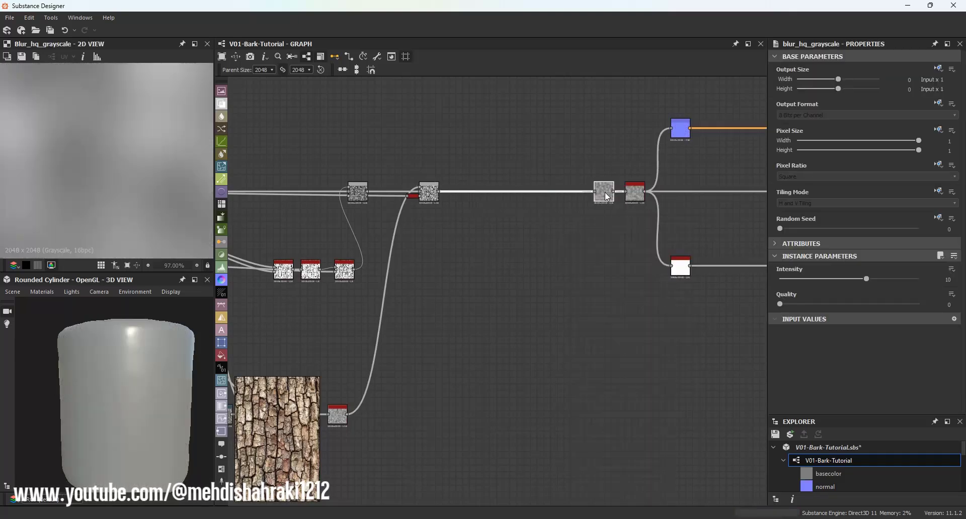
# Insert a Histogram Range between the final Blend and the new Blur HQ Grayscale, placed right beside the blur.
pyautogui.press('space')
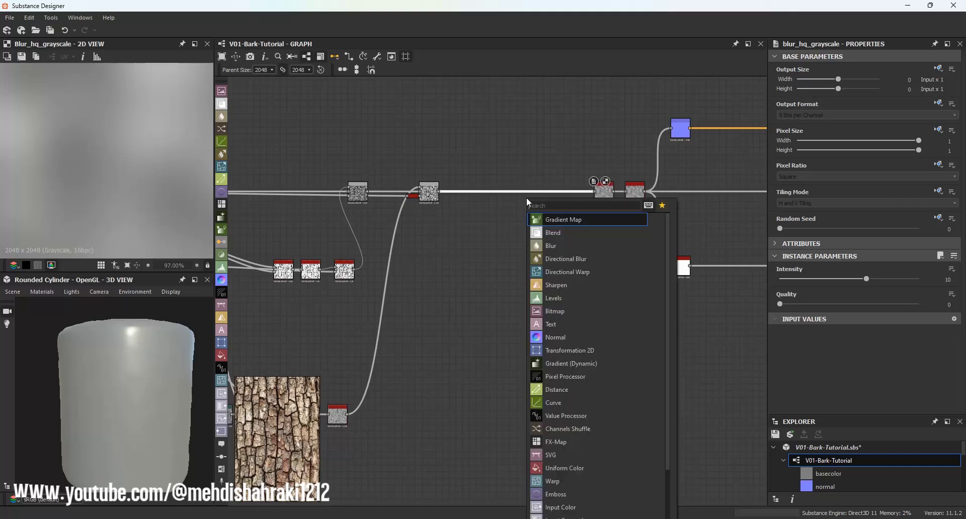
pyautogui.write('hi')
pyautogui.click(575, 233)
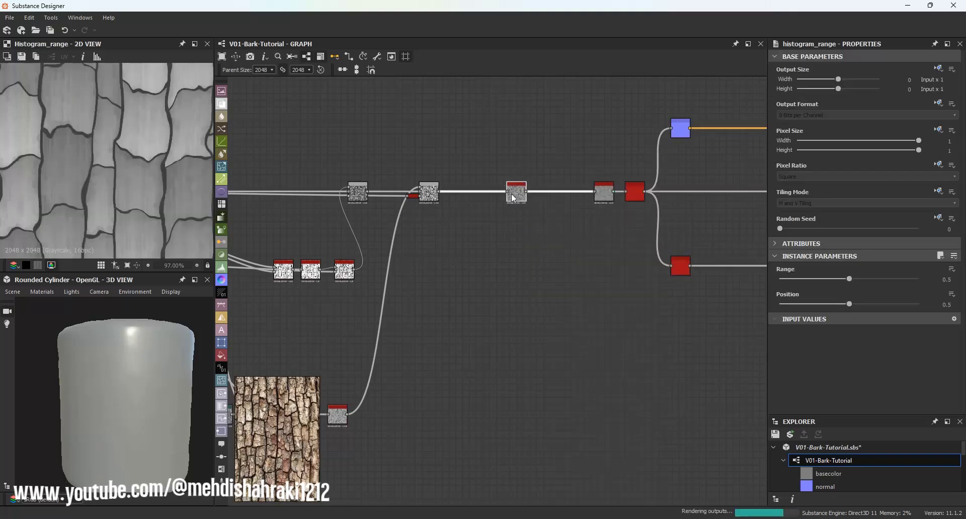
pyautogui.moveTo(514, 195); pyautogui.dragTo(562, 195)
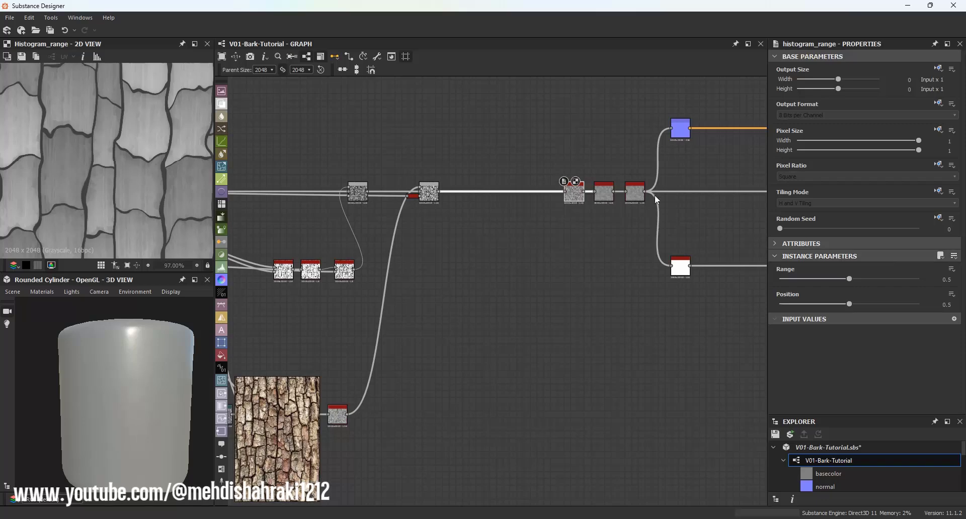
# Set the new Blur HQ Grayscale's Quality to 1 and Intensity to 0.1, and inspect the blurred bark.
pyautogui.doubleClick(607, 190)
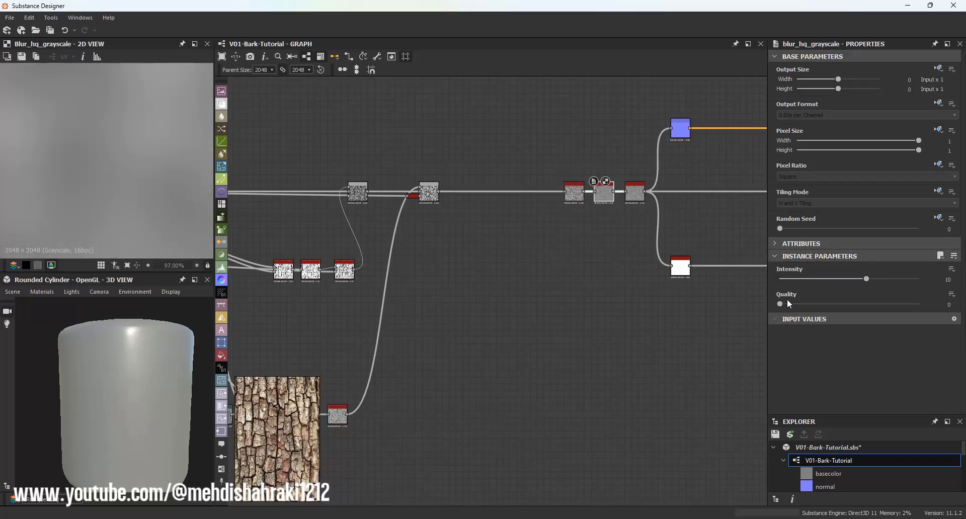
pyautogui.moveTo(782, 304); pyautogui.dragTo(919, 304)
pyautogui.click(780, 279)
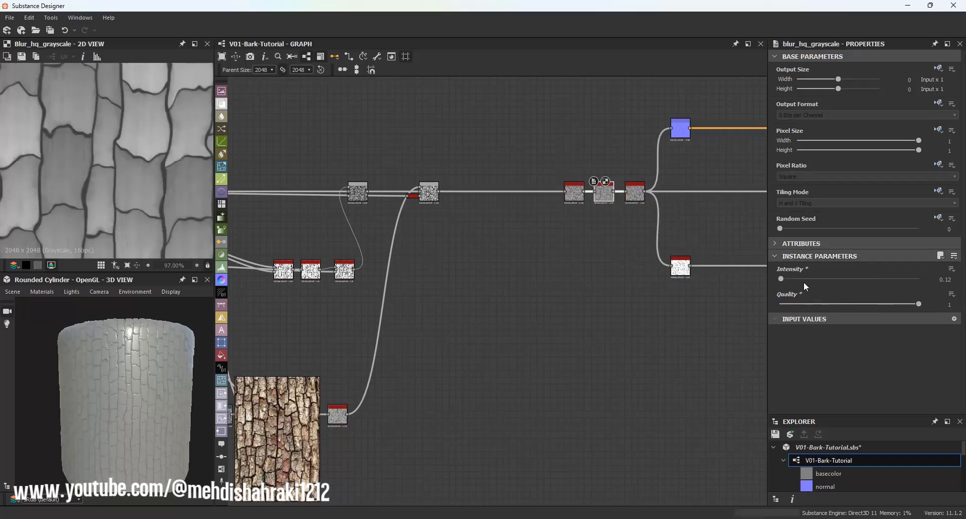
pyautogui.click(945, 279)
pyautogui.write('0.1')
pyautogui.press('Return')
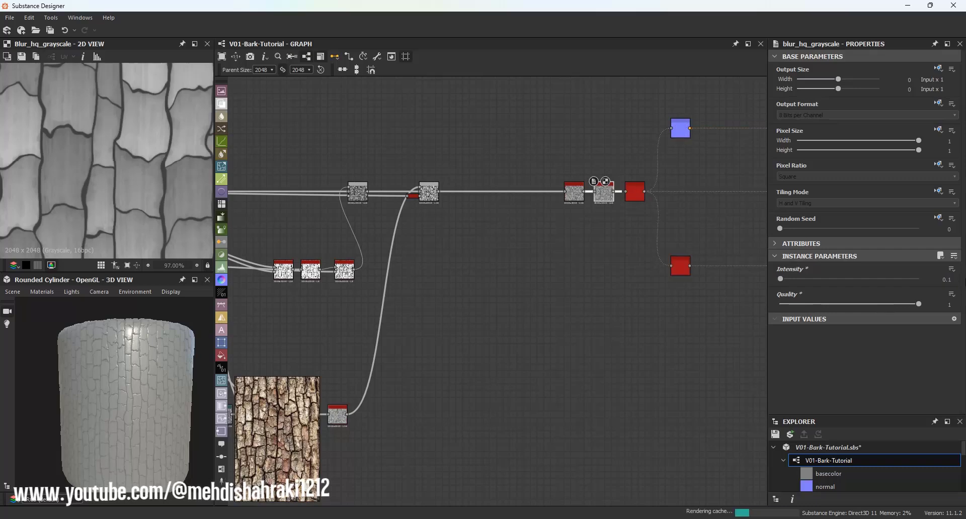
pyautogui.scroll(5, 99, 148)
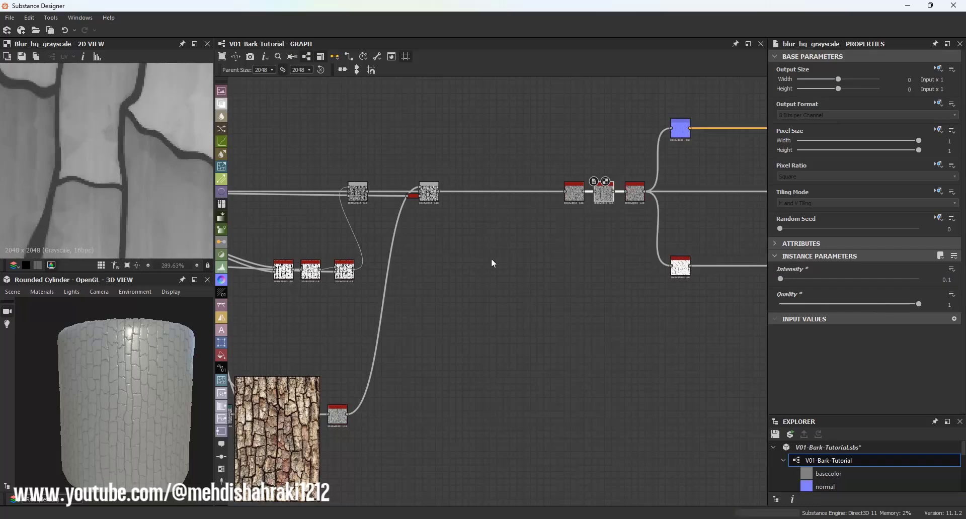
# Set the HBAO node's Height Depth to 0.03.
pyautogui.scroll(5, 146, 393)
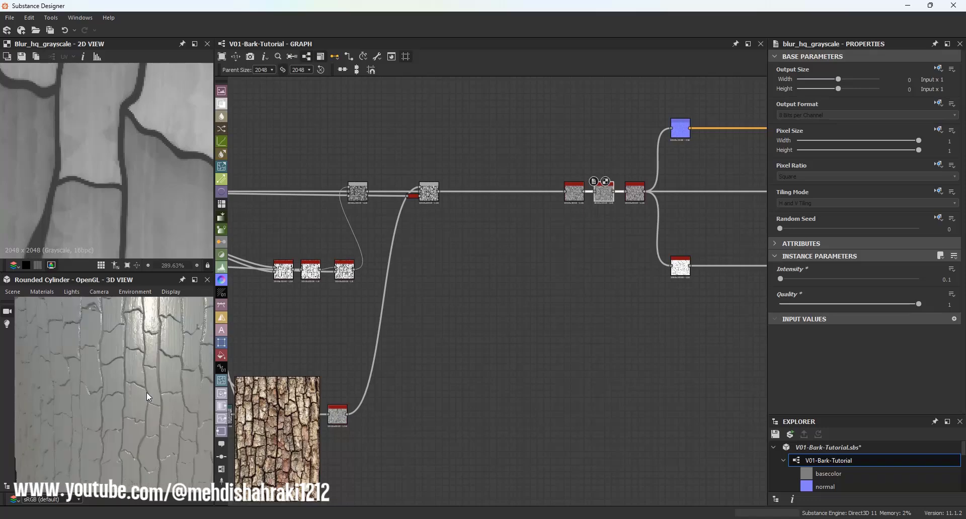
pyautogui.moveTo(146, 391); pyautogui.dragTo(121, 372)
pyautogui.scroll(-4, 498, 298)
pyautogui.moveTo(585, 224); pyautogui.dragTo(462, 236, button='middle')
pyautogui.scroll(4, 462, 236)
pyautogui.click(468, 357)
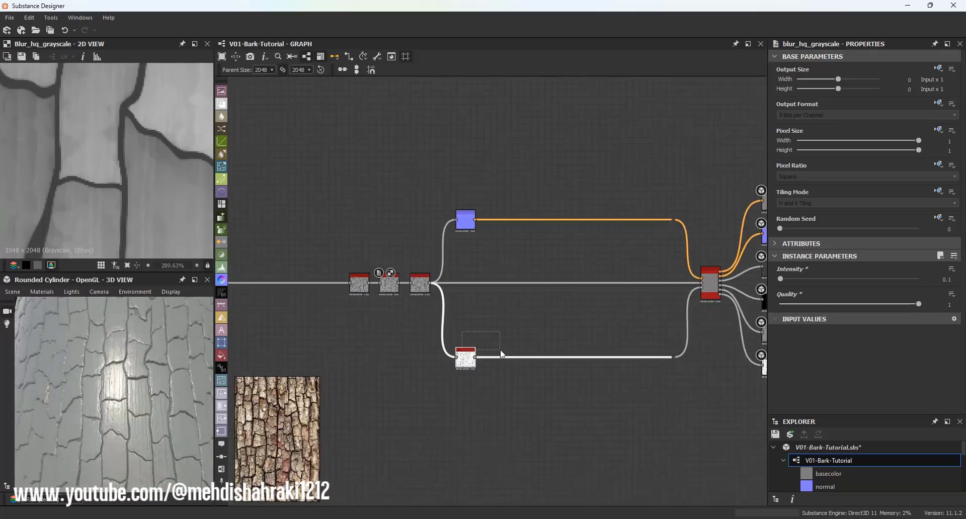
pyautogui.moveTo(781, 306); pyautogui.dragTo(783, 306)
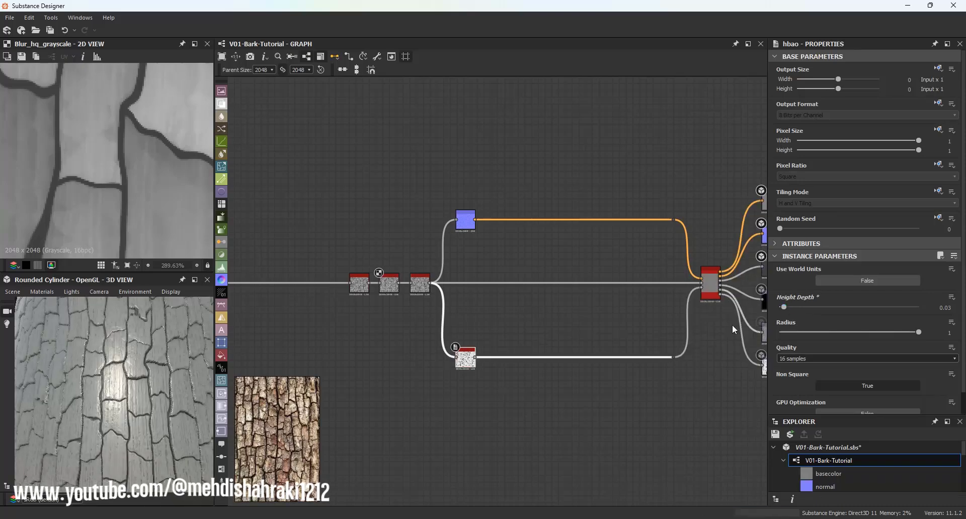
# Inspect the bark's occlusion on the 3D cylinder and save the package.
pyautogui.scroll(-3, 149, 382)
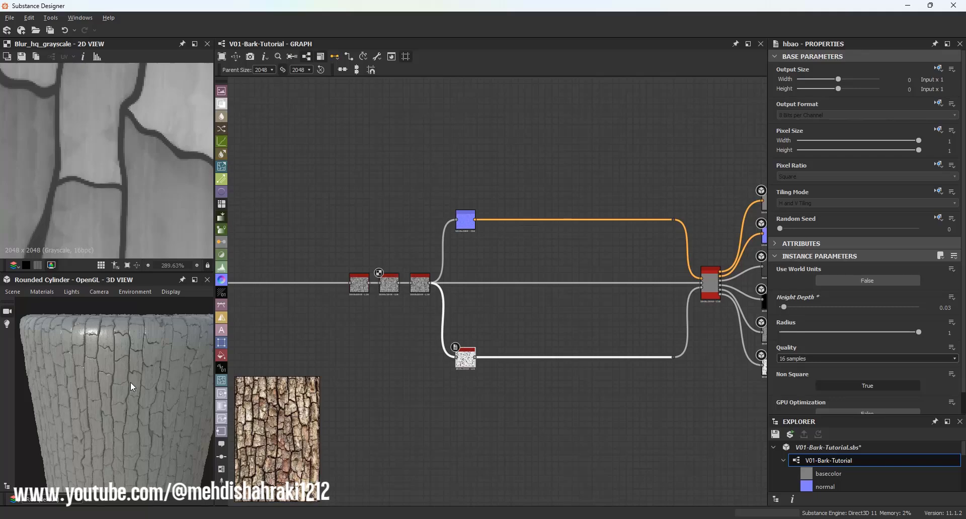
pyautogui.moveTo(131, 382); pyautogui.dragTo(179, 343)
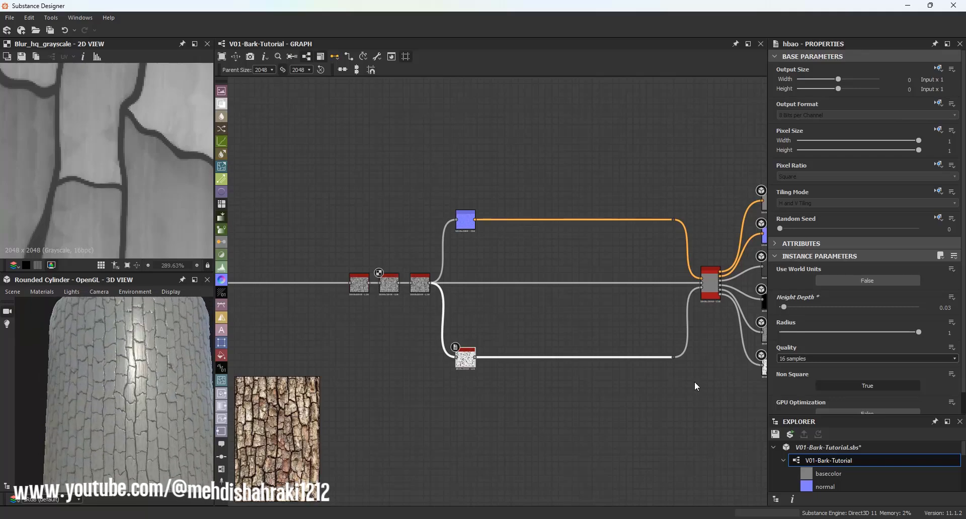
pyautogui.click(776, 433)
# Shift all nodes from the Tile Sampler through the final Blend left, away from the Histogram Range, and save the package.
pyautogui.scroll(-2, 564, 390)
pyautogui.scroll(-2, 566, 396)
pyautogui.scroll(-1, 415, 180)
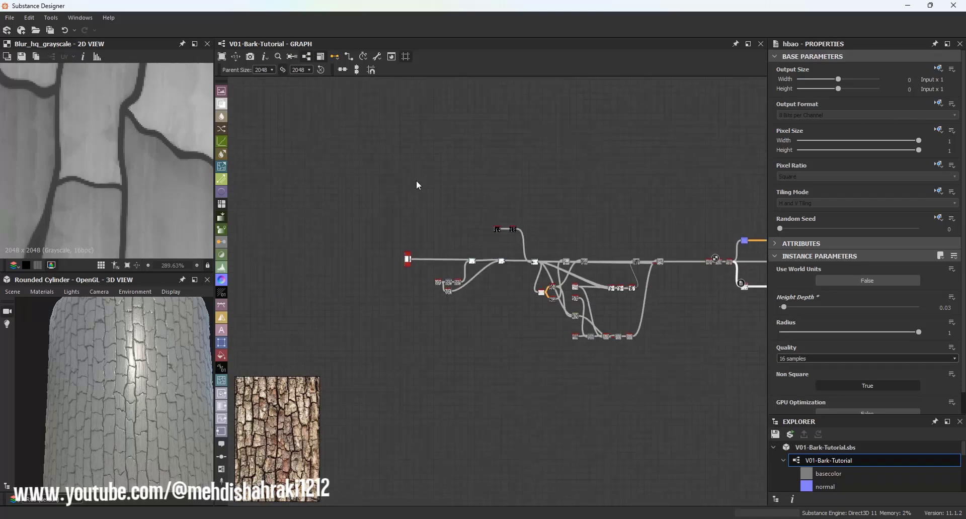
pyautogui.moveTo(364, 172); pyautogui.dragTo(644, 352)
pyautogui.moveTo(662, 268); pyautogui.dragTo(574, 262)
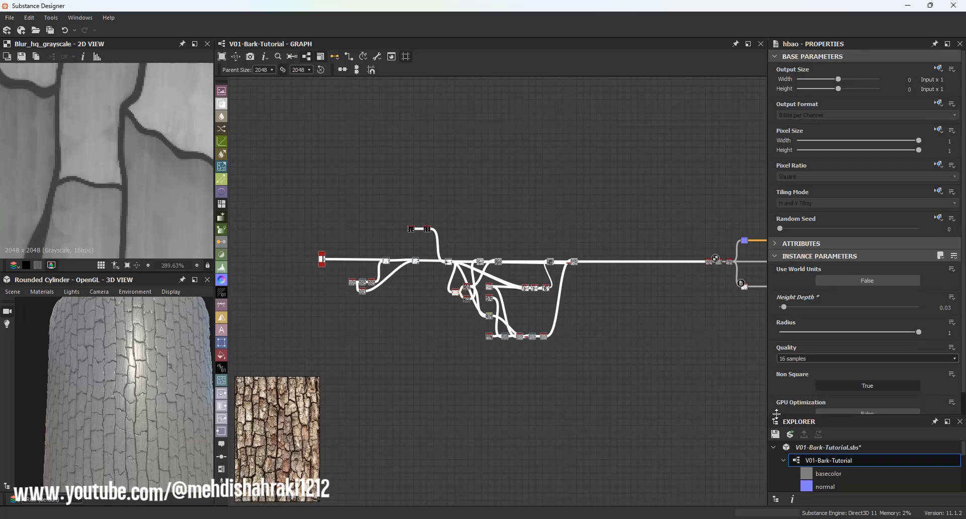
pyautogui.click(776, 435)
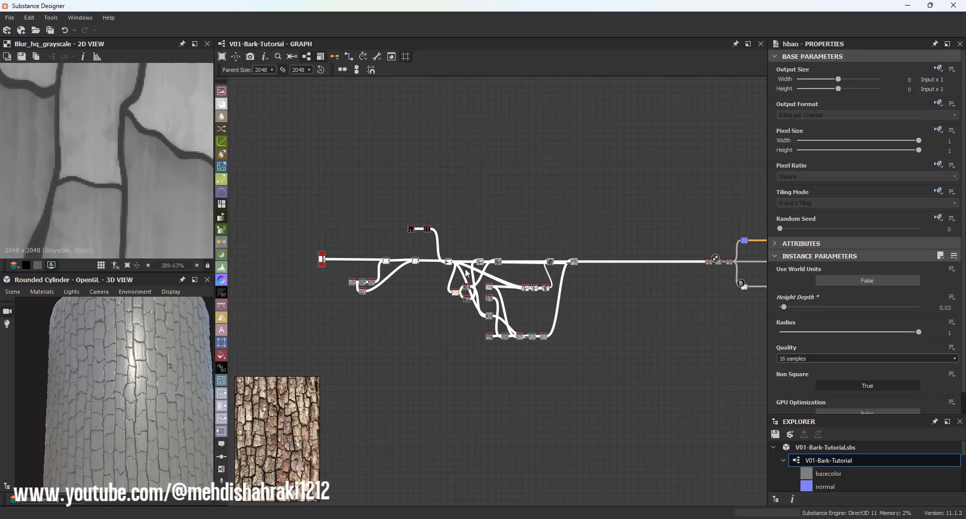
# Move the Tile Sampler slightly further left of its first downstream node and save the package.
pyautogui.scroll(5, 311, 258)
pyautogui.click(311, 259)
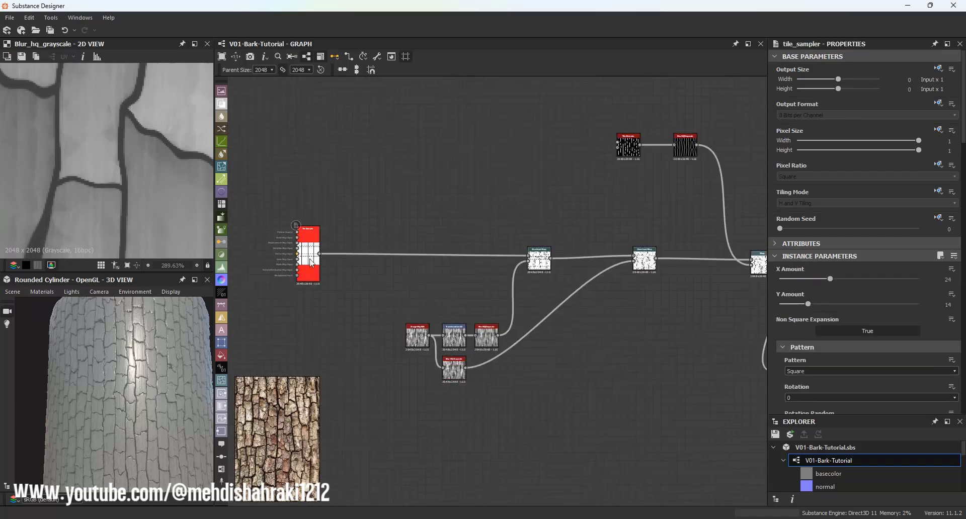
pyautogui.moveTo(311, 259); pyautogui.dragTo(270, 259)
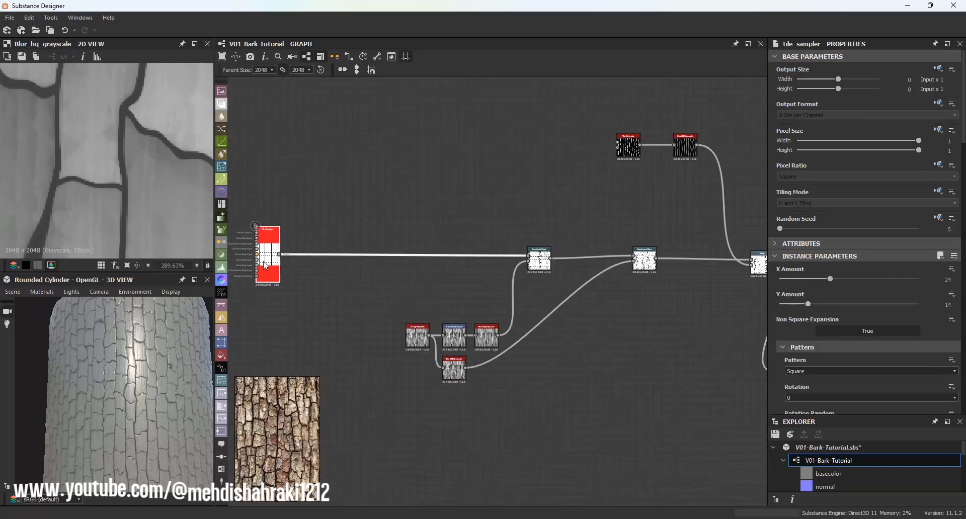
pyautogui.click(775, 434)
pyautogui.scroll(-6, 530, 288)
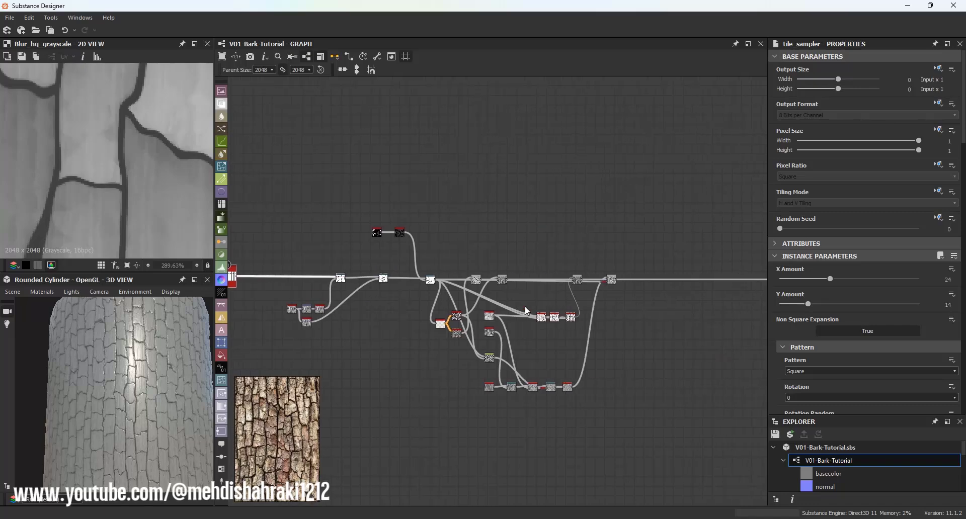
pyautogui.moveTo(286, 344); pyautogui.dragTo(479, 342, button='middle')
pyautogui.scroll(3, 452, 282)
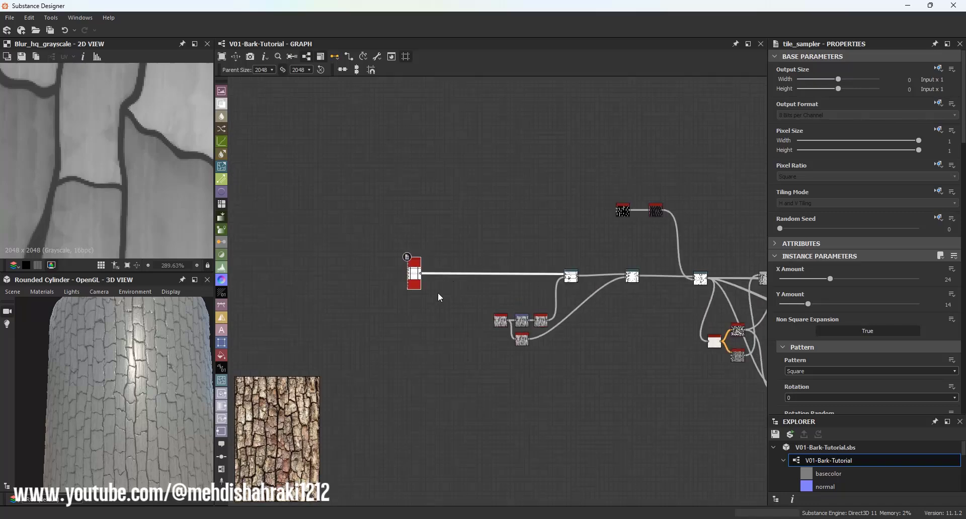
pyautogui.scroll(2, 137, 366)
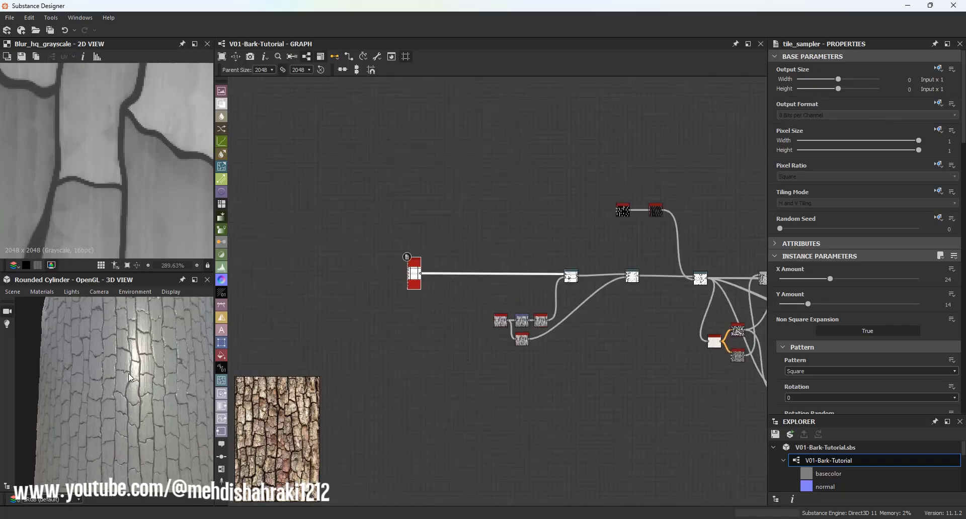